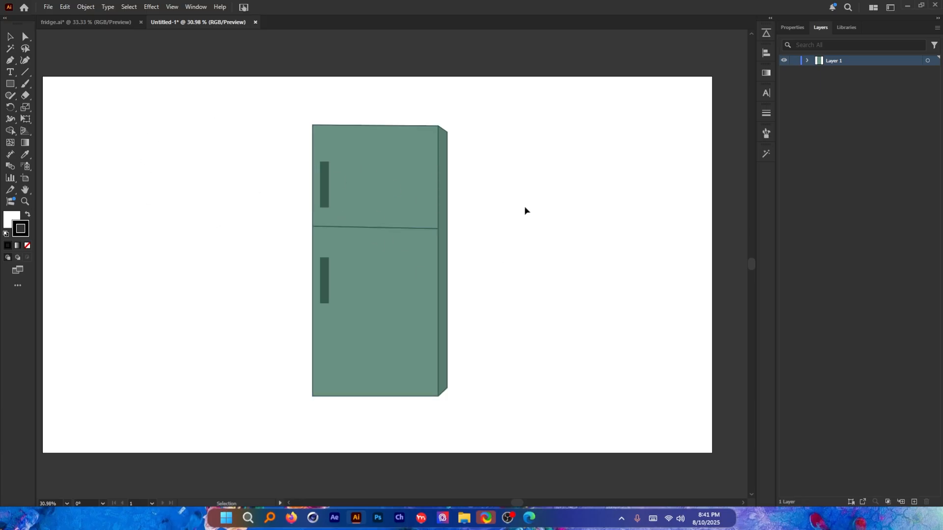
Try moving the fridge's top door, bottom door and side panel one at a time, undoing each move
left_click_drag(387, 174, 363, 130)
key("ctrl+z")
left_click_drag(417, 285, 291, 319)
key("ctrl+z")
scroll(481, 277, "up", 1)
left_click(484, 265)
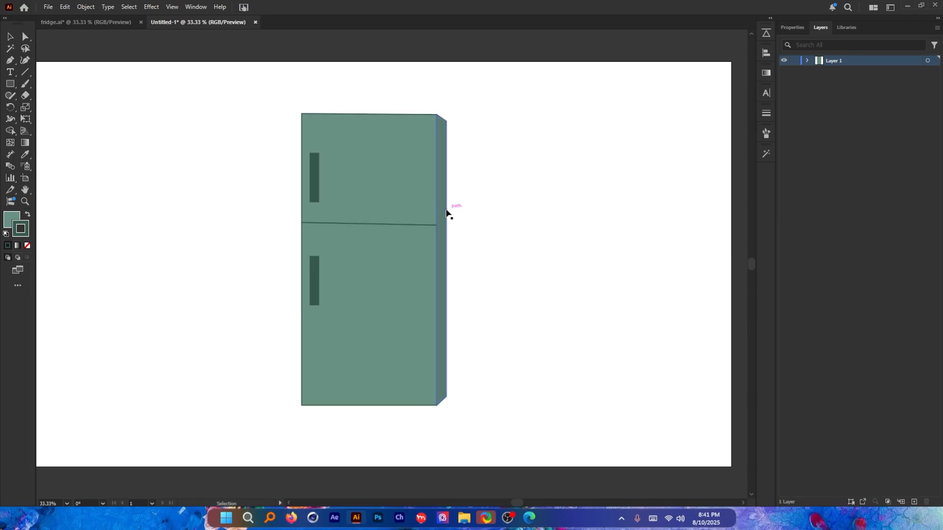
left_click_drag(445, 210, 480, 206)
left_click(557, 218)
key("ctrl+z")
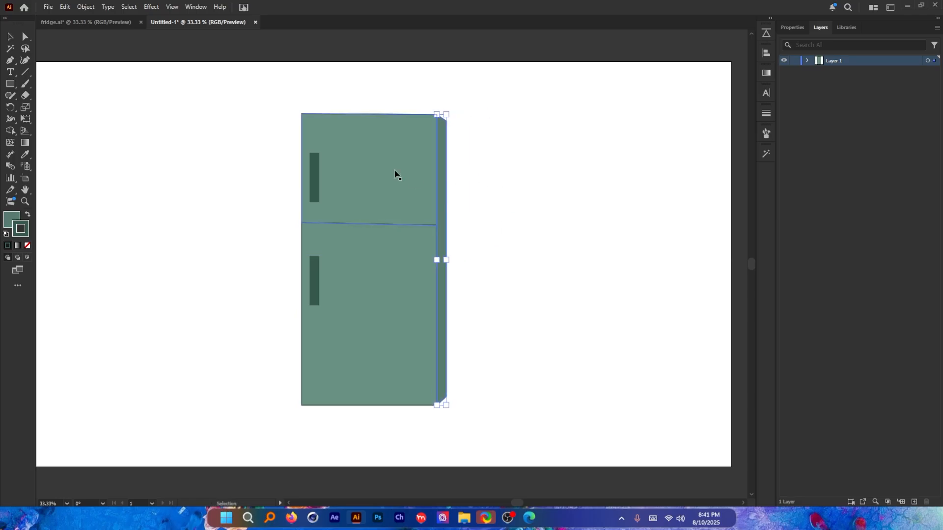
Try moving the doors and both handles to test that they are separate shapes, undoing each move
left_click_drag(395, 172, 384, 116)
key("ctrl+z")
left_click_drag(382, 260, 373, 304)
key("ctrl+z")
scroll(295, 289, "up", 1)
left_click_drag(319, 276, 286, 283)
key("ctrl+z")
left_click_drag(328, 131, 294, 135)
key("ctrl+z")
Remove the stroke from the fridge door handles by setting it to None, and clear the selection
left_click_drag(327, 267, 277, 267)
scroll(266, 267, "up", 4)
scroll(325, 271, "down", 2)
key("ctrl+z")
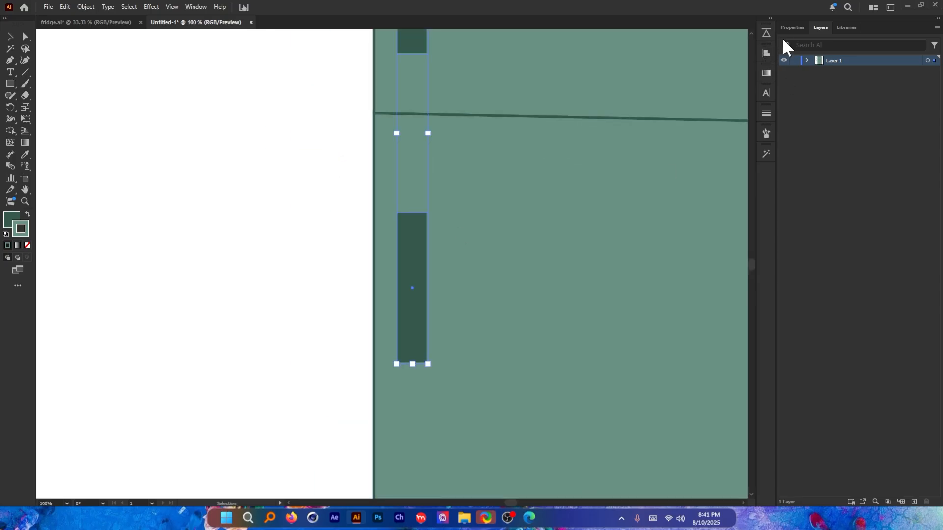
left_click(792, 28)
left_click(829, 149)
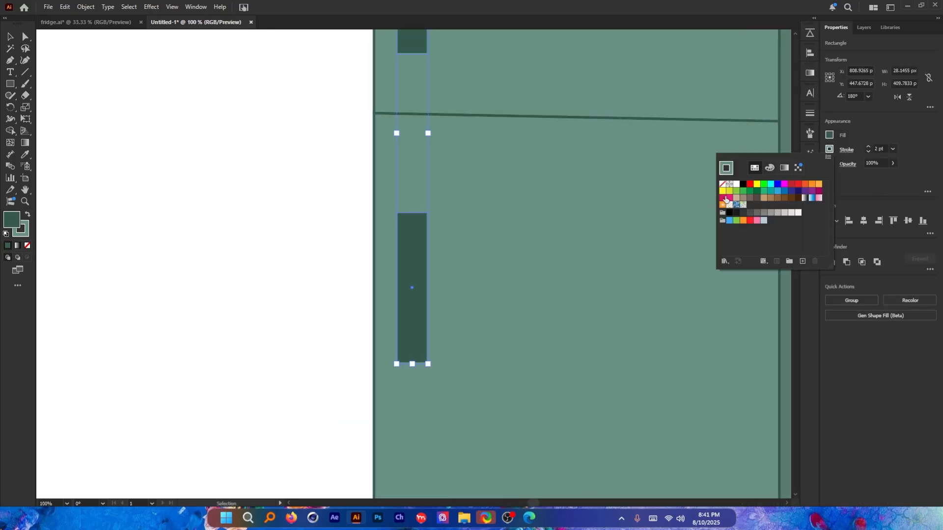
left_click(722, 184)
left_click(339, 207)
scroll(312, 219, "down", 3)
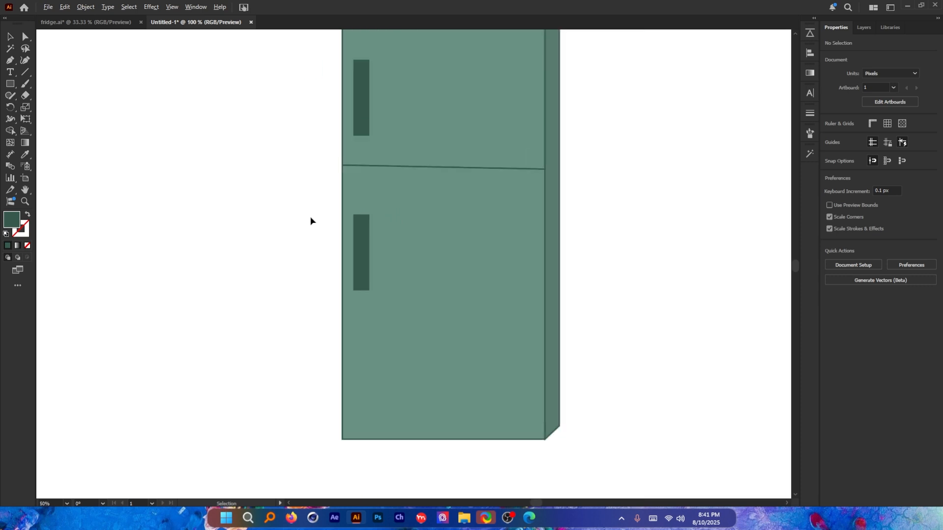
scroll(434, 212, "up", 1)
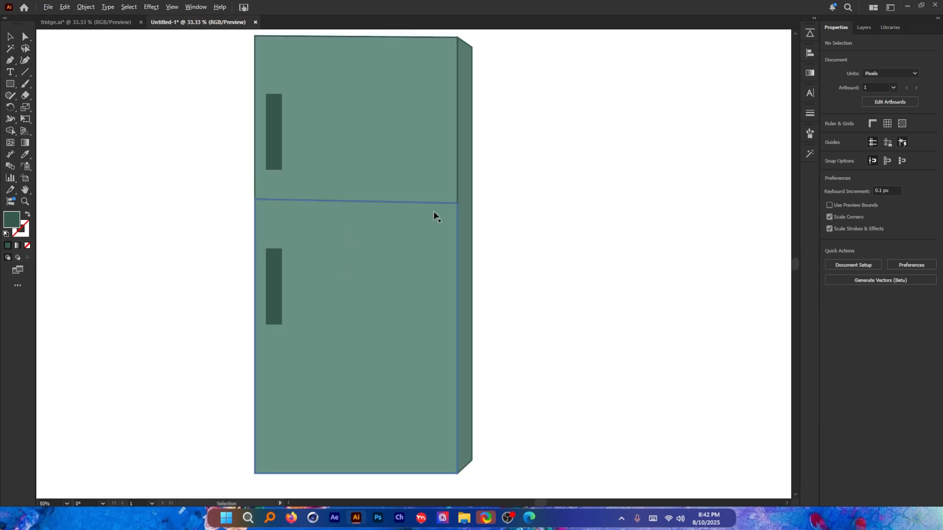
Release the objects in Layer 1 to individual sublayers using Release to Layers (Sequence)
left_click(866, 29)
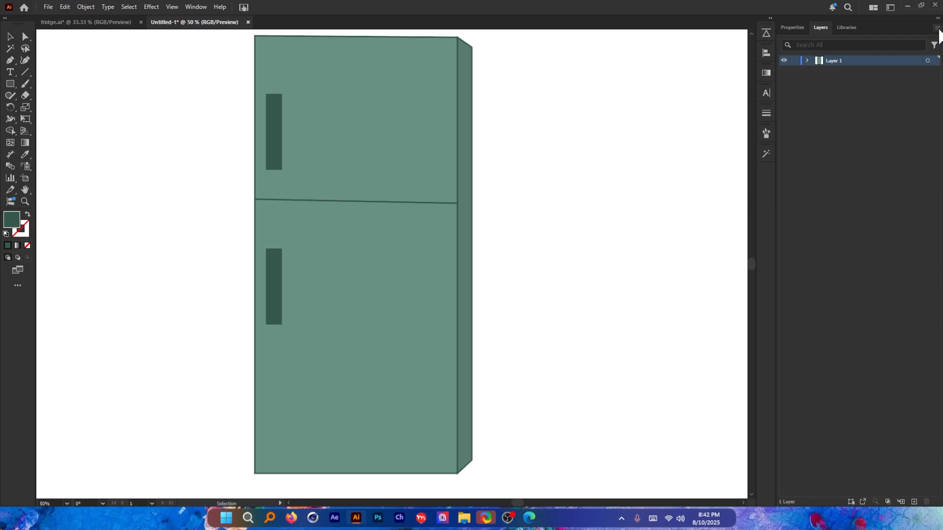
left_click(937, 29)
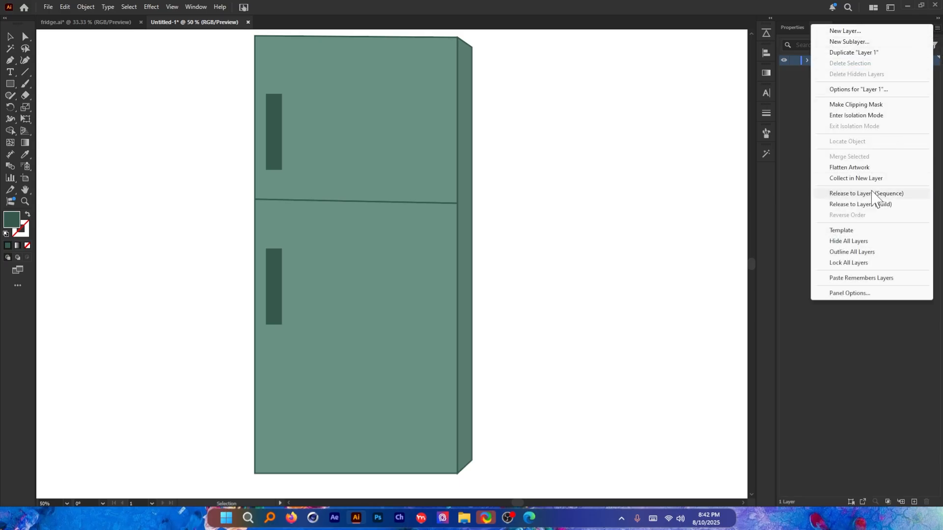
left_click(886, 193)
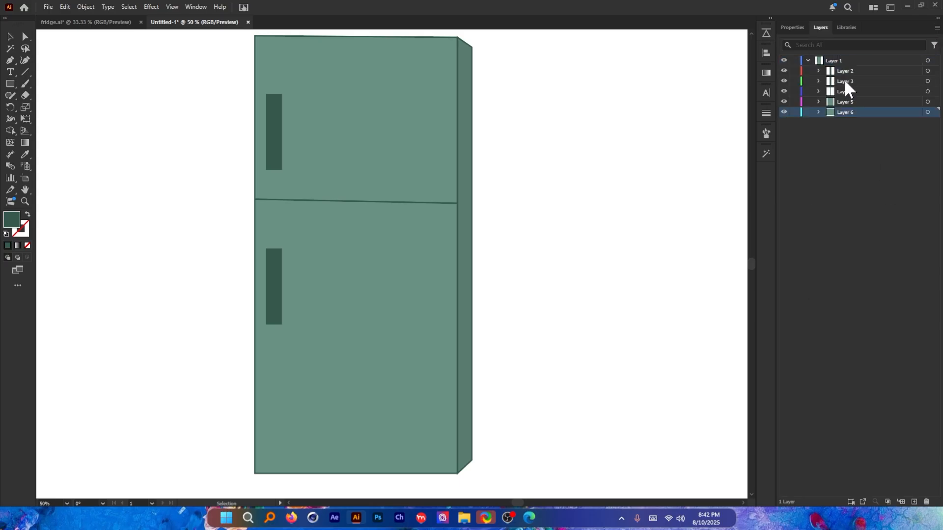
left_click(844, 60)
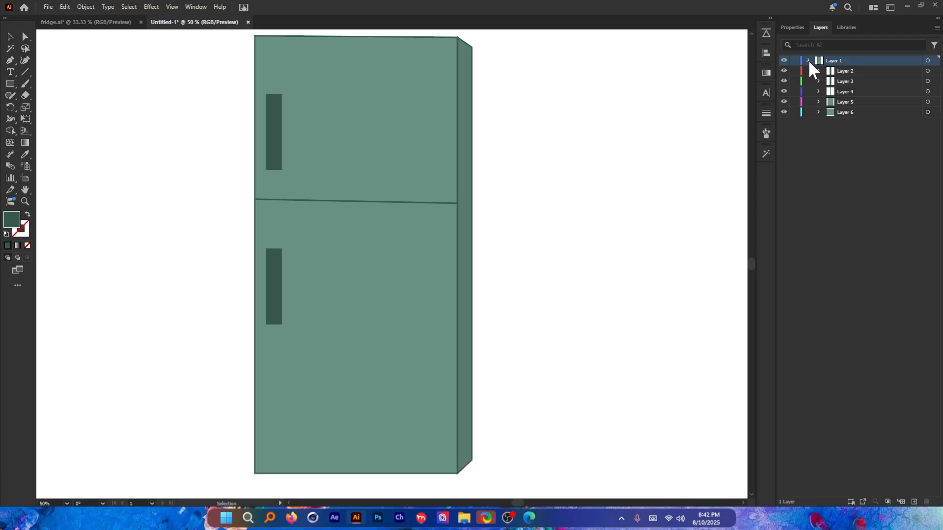
left_click(808, 61)
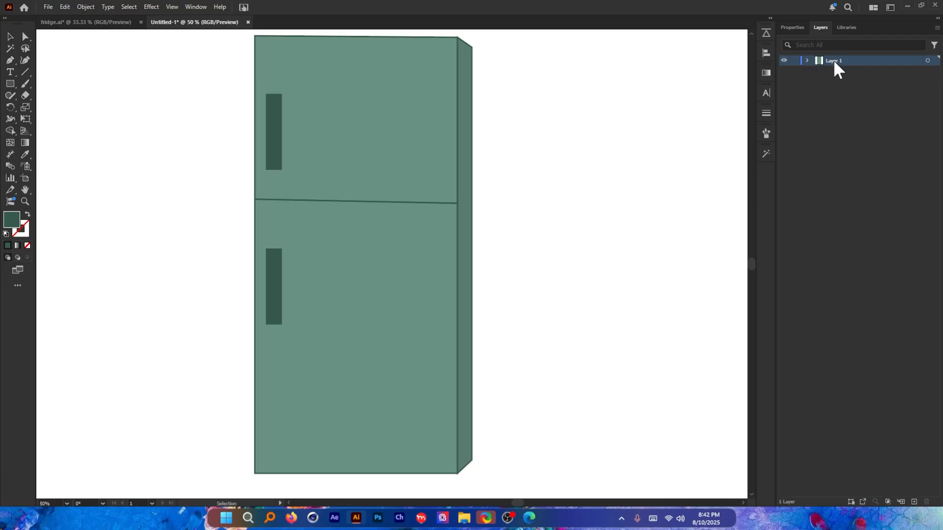
left_click(808, 61)
left_click(843, 71)
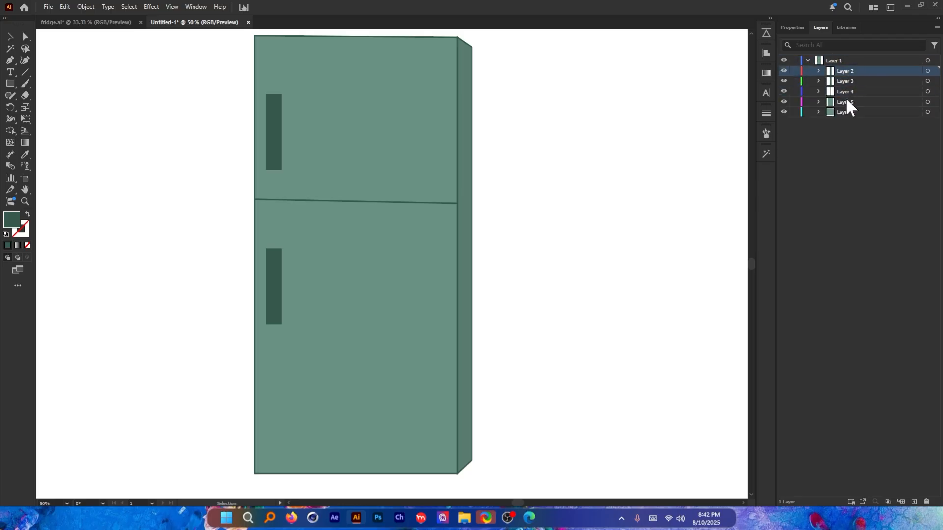
left_click(845, 112)
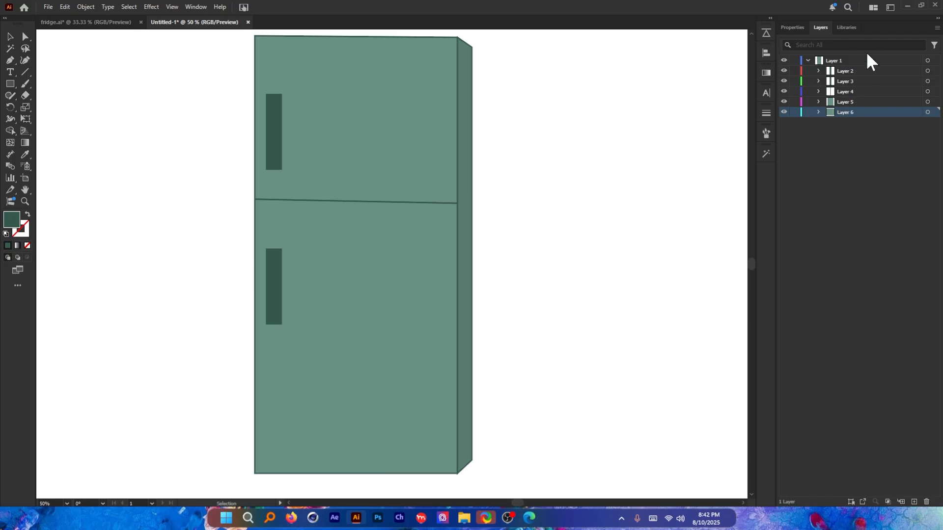
Switch to the fridge.ai document with the named fridge layers and deselect the artwork
key("ctrl+Tab")
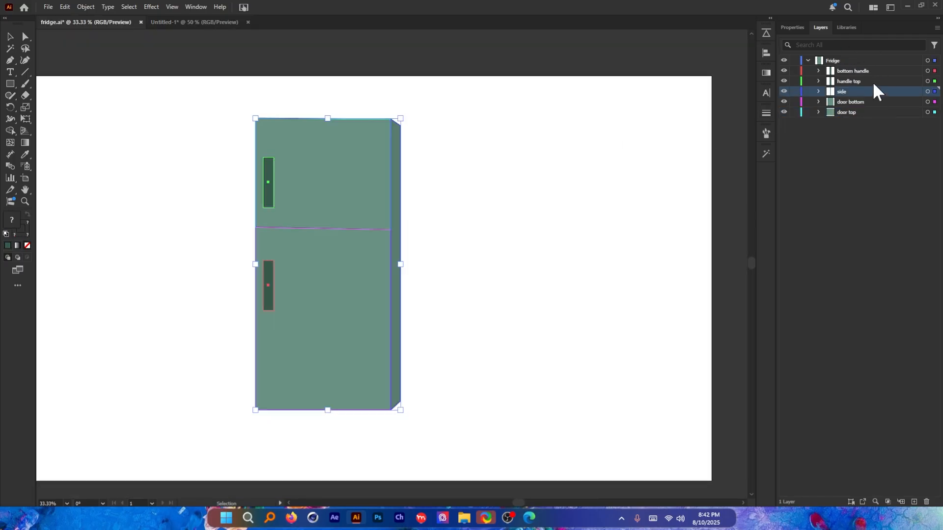
left_click(848, 72)
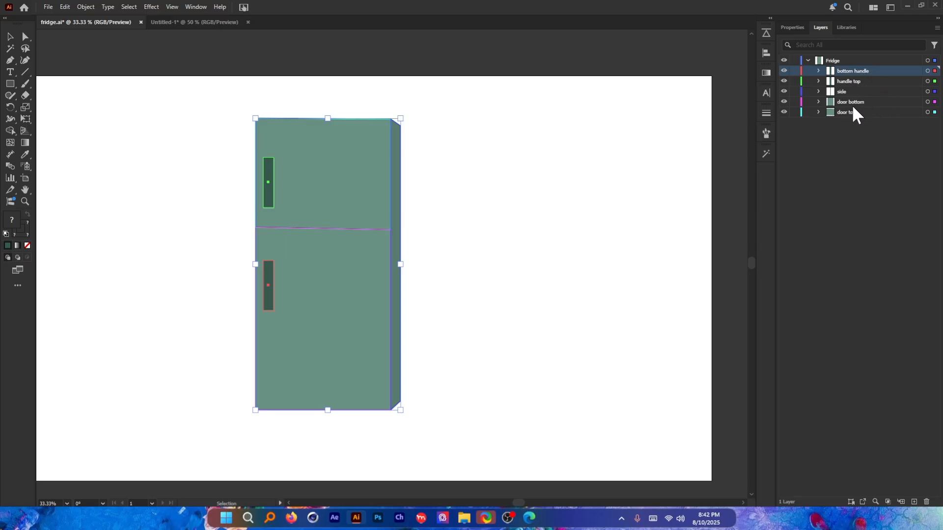
left_click(478, 213)
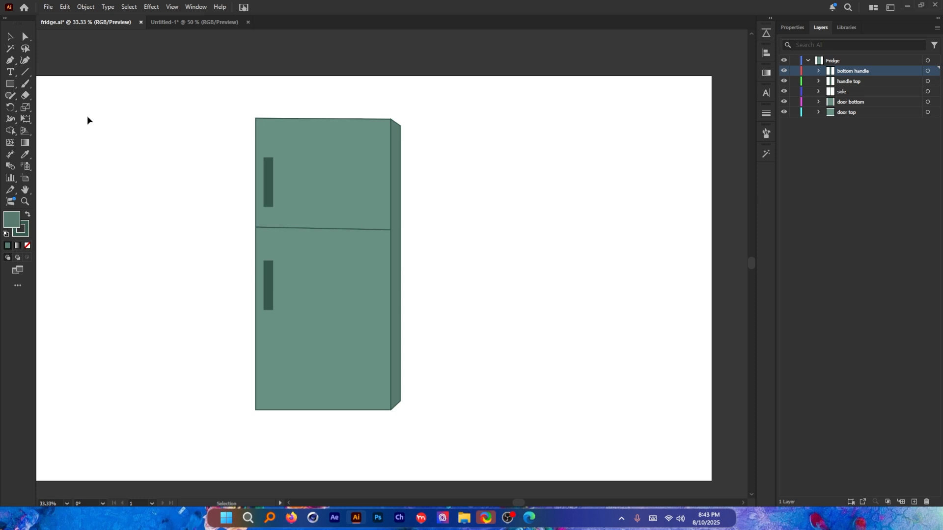
Start saving the fridge document under a new file and set the file type to SVG (*.SVG)
left_click(48, 6)
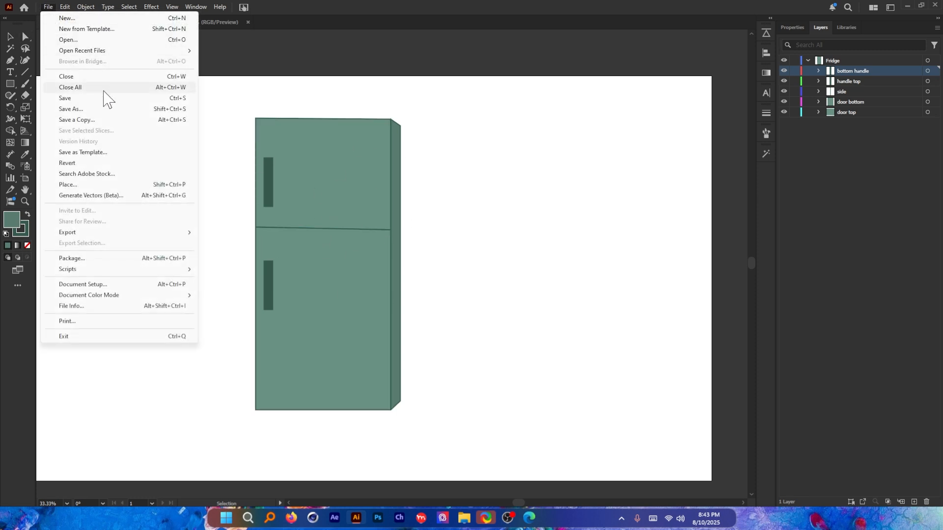
left_click(105, 109)
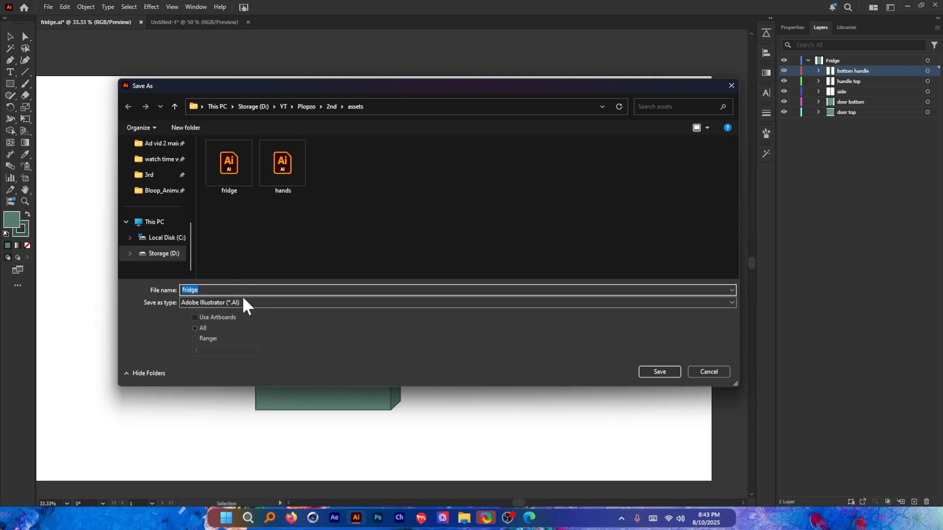
left_click(246, 306)
left_click(227, 336)
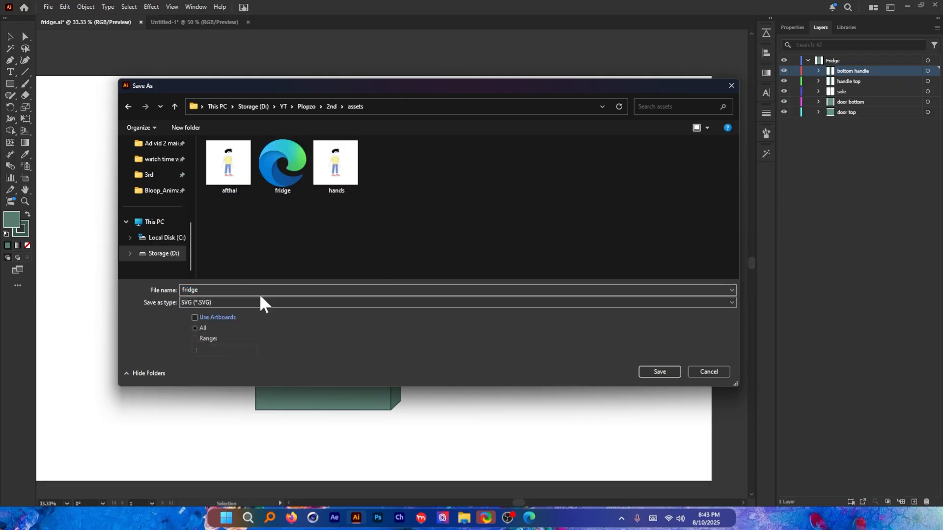
Name the file fridge2 and save it in SVG format in the assets folder
double_click(218, 289)
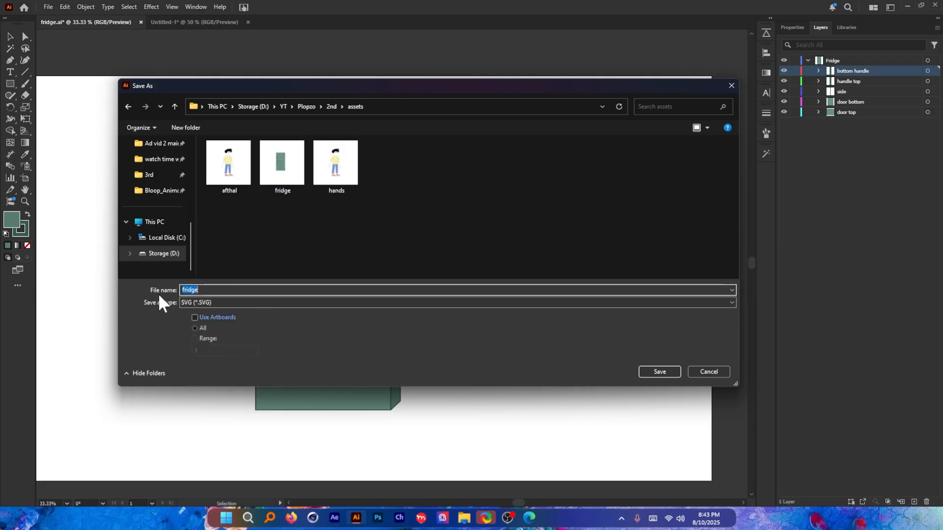
left_click(277, 180)
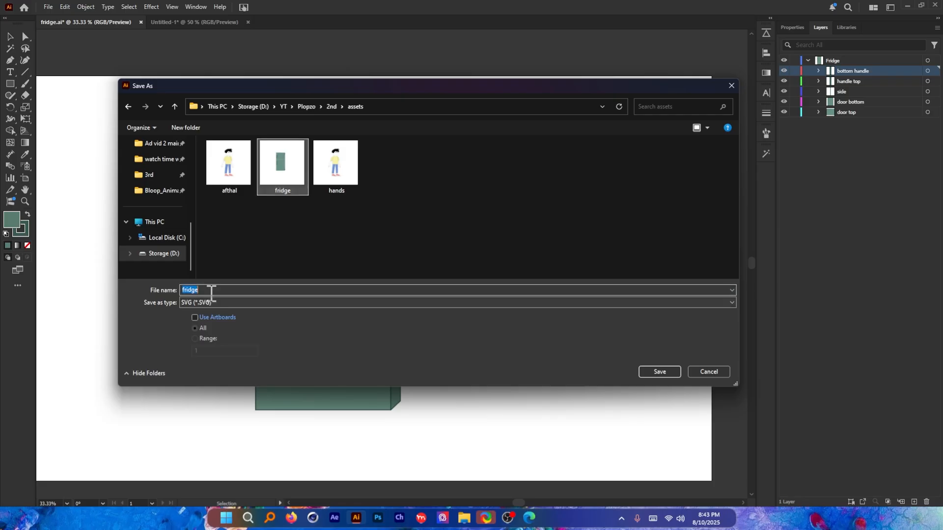
left_click(211, 290)
type("2")
left_click(228, 303)
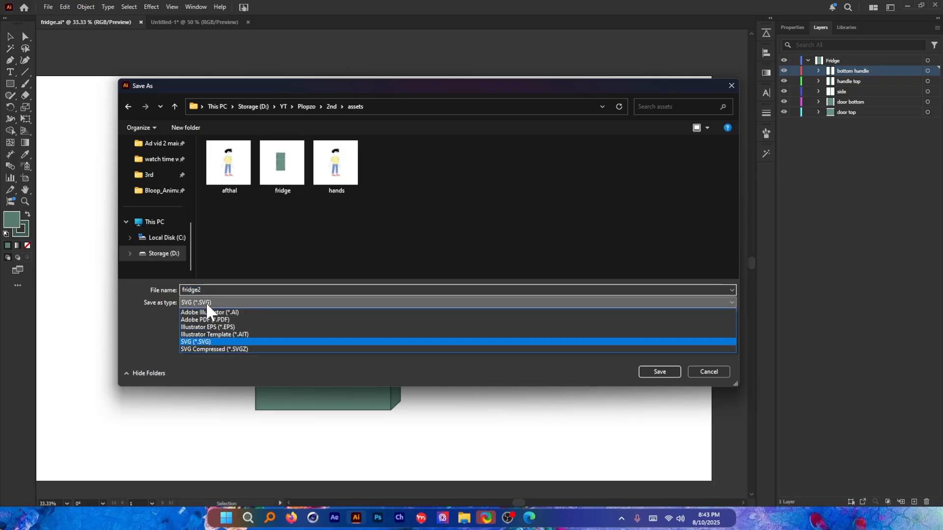
left_click(222, 336)
left_click(223, 302)
left_click(207, 316)
left_click(659, 372)
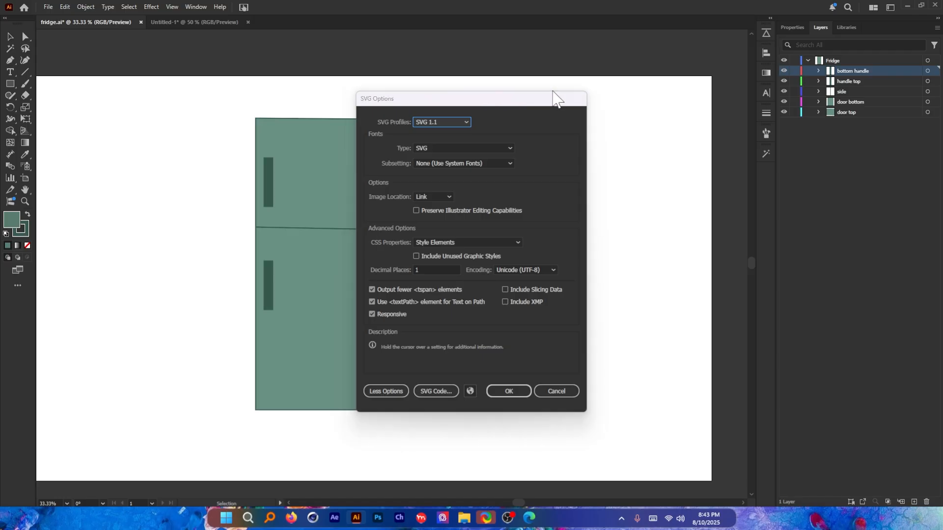
Keep the SVG 1.1 profile, set the CSS properties to Style Attributes, and confirm the SVG options
left_click(442, 122)
left_click(508, 136)
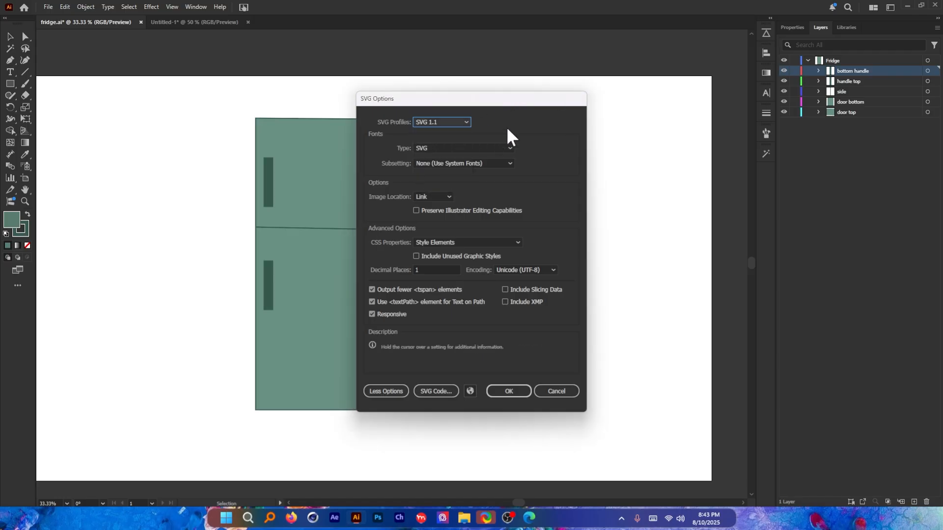
left_click(479, 243)
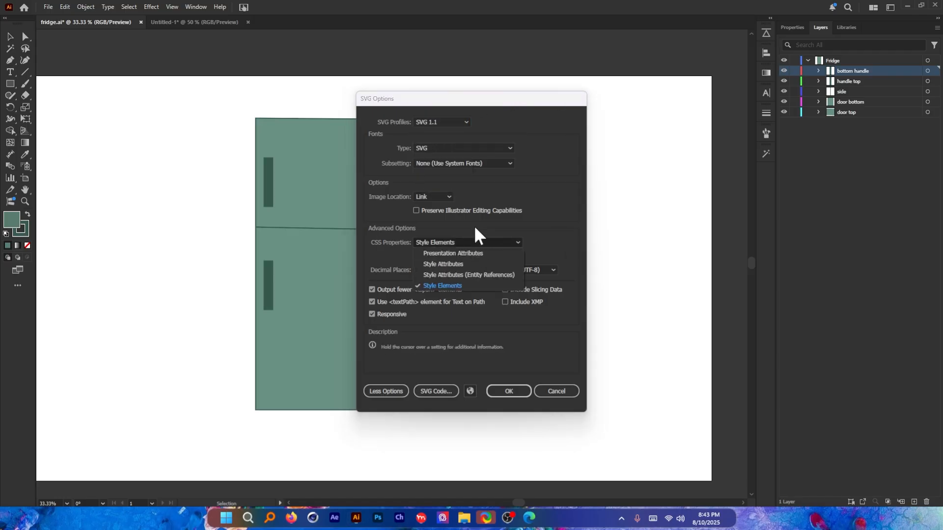
left_click(458, 264)
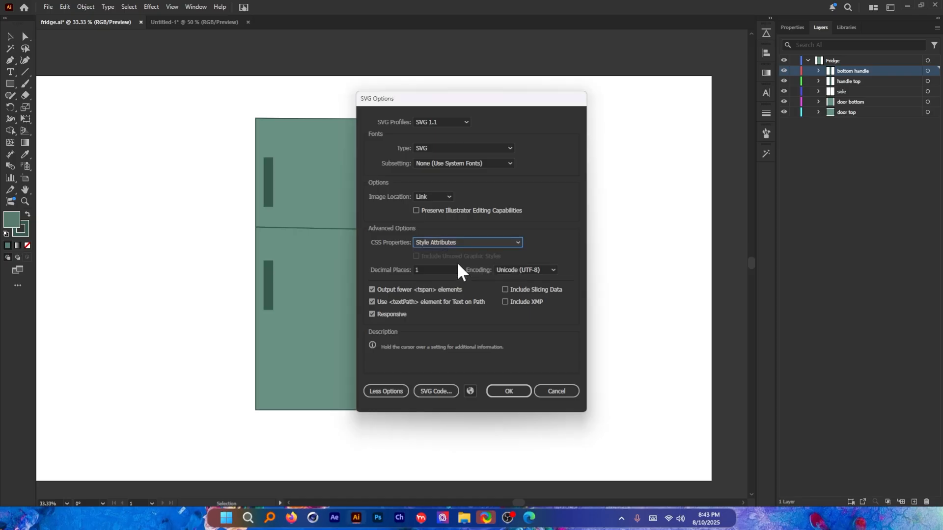
left_click(518, 243)
left_click(453, 267)
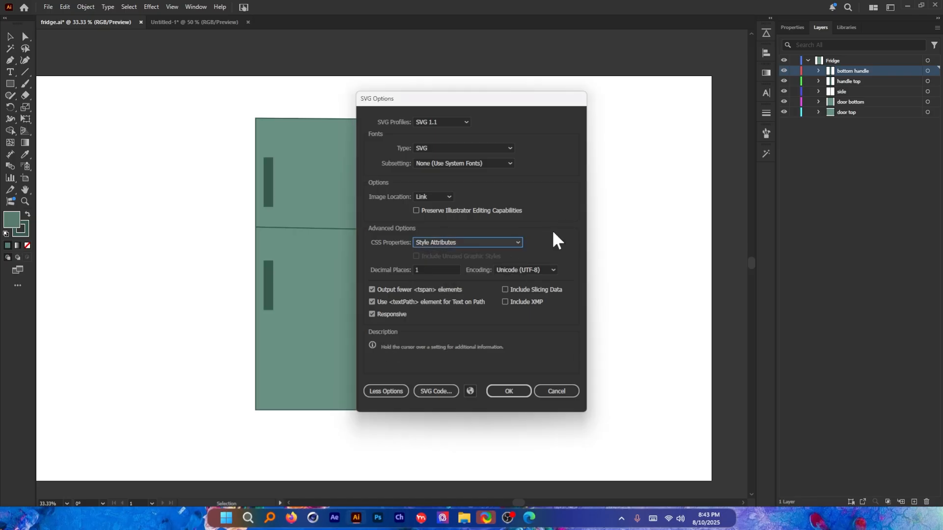
left_click(452, 244)
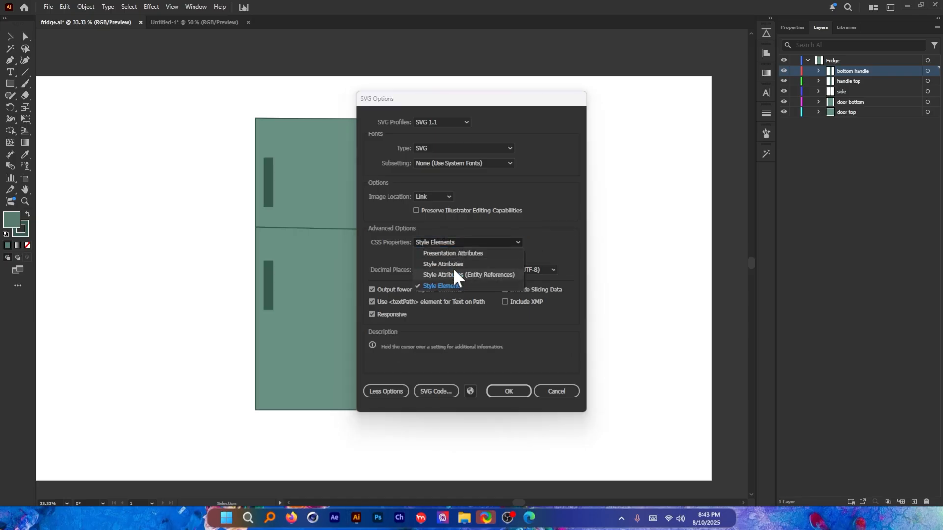
left_click(444, 263)
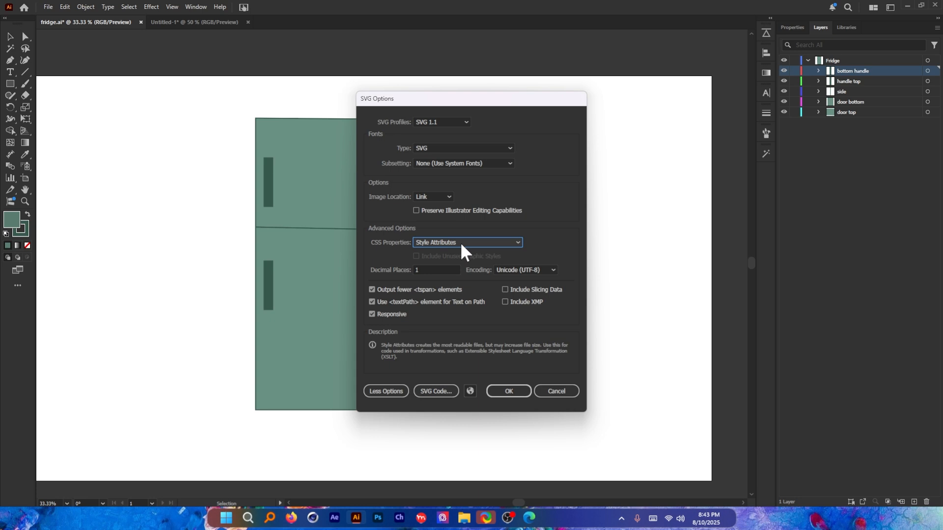
left_click(510, 392)
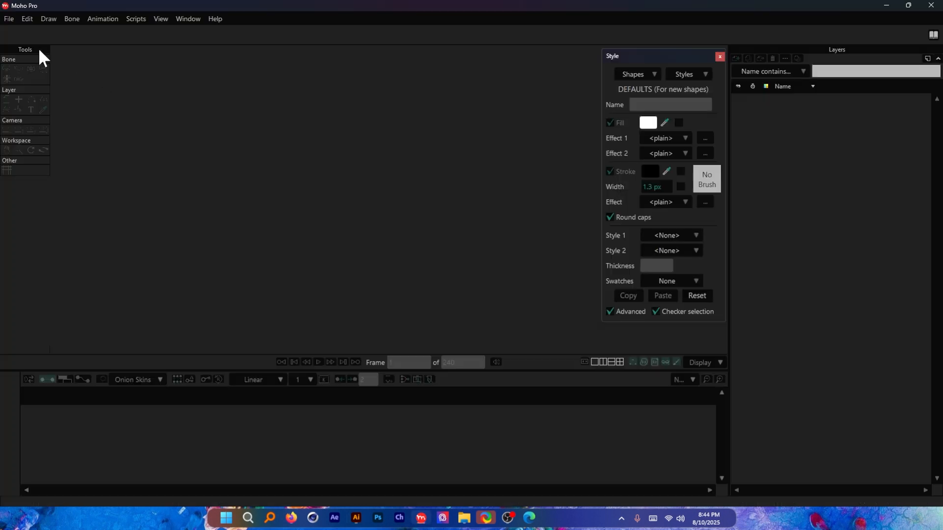
Switch to Moho Pro and create a new project
left_click(8, 20)
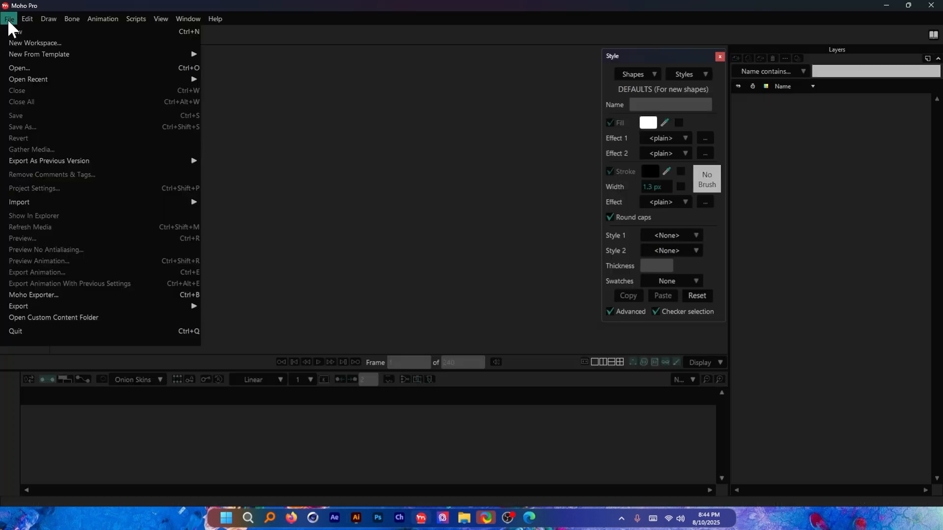
left_click(31, 33)
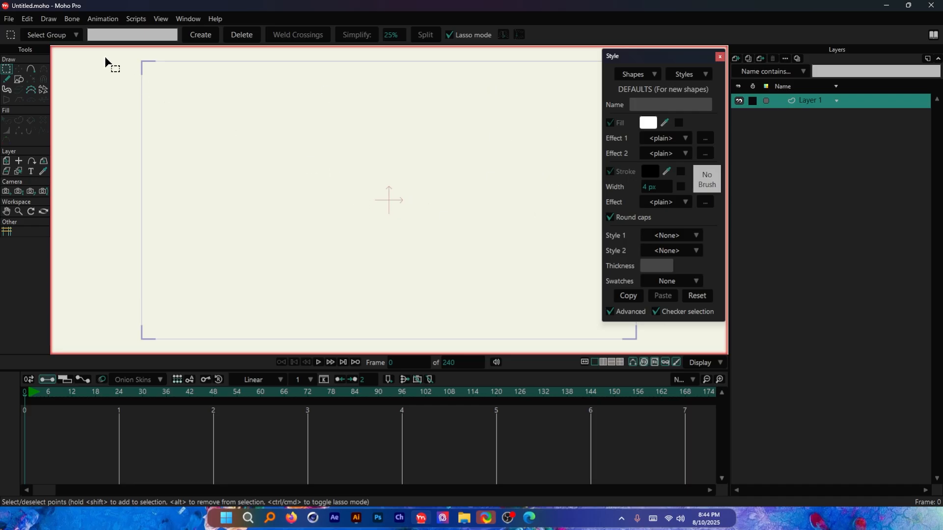
Import the fridge2 SVG from the assets folder, keeping the Fit to 50% scaling, centering and layer consolidation options
left_click(8, 19)
mouse_move(98, 206)
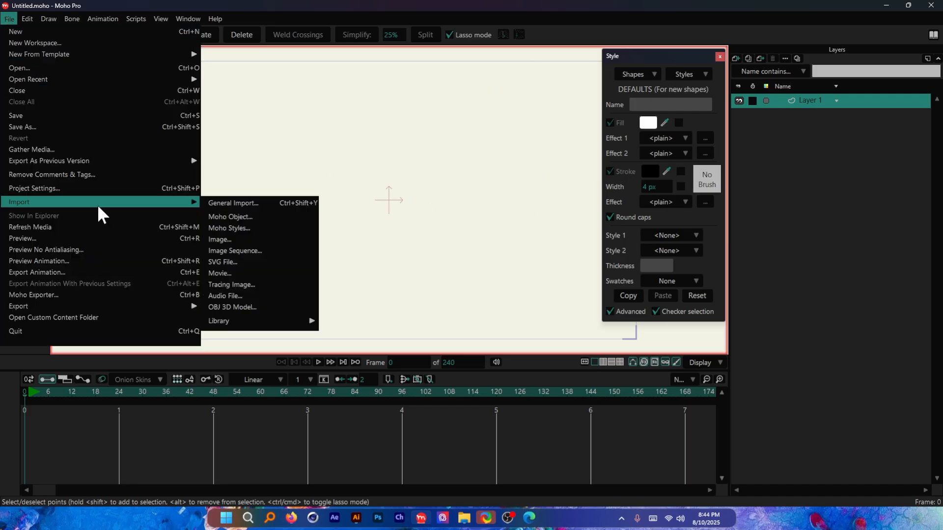
left_click(244, 263)
left_click(152, 235)
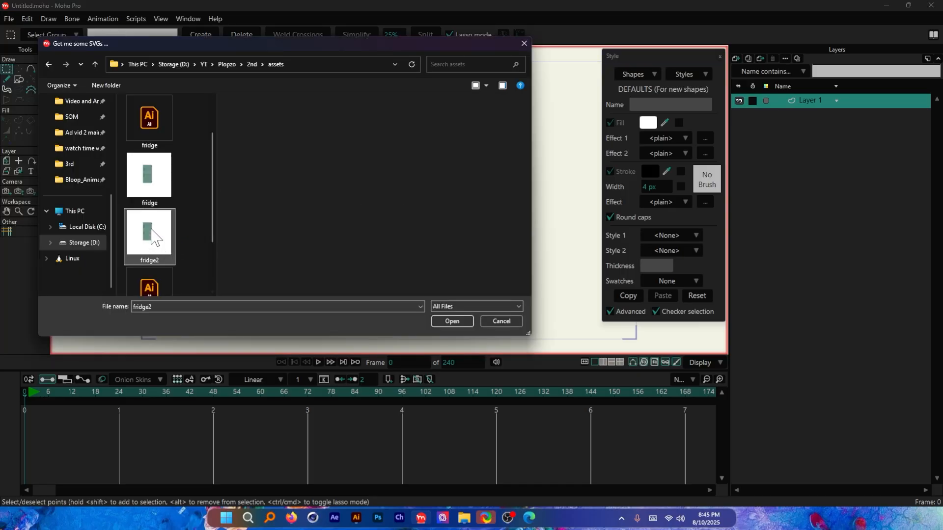
left_click(452, 321)
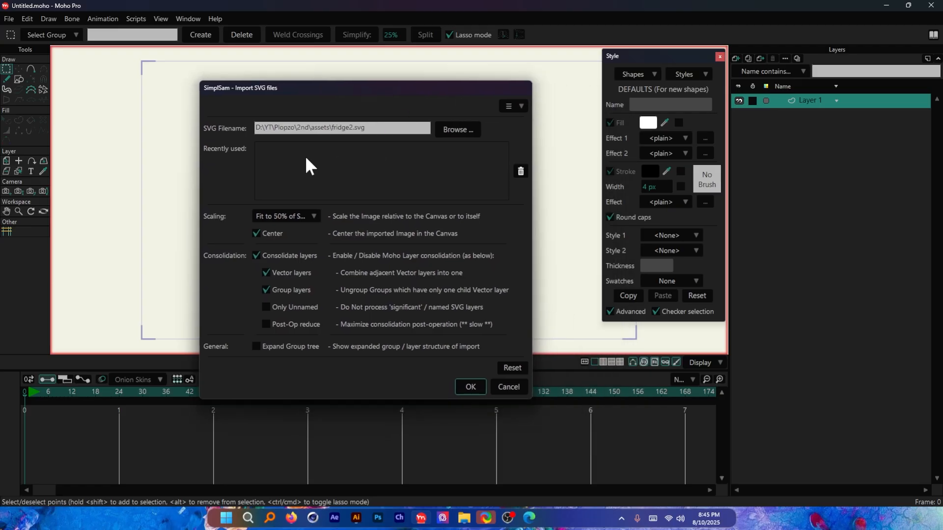
left_click(469, 392)
Delete the empty Layer 1 and expand the fridge2 group to show its part layers
left_click(810, 118)
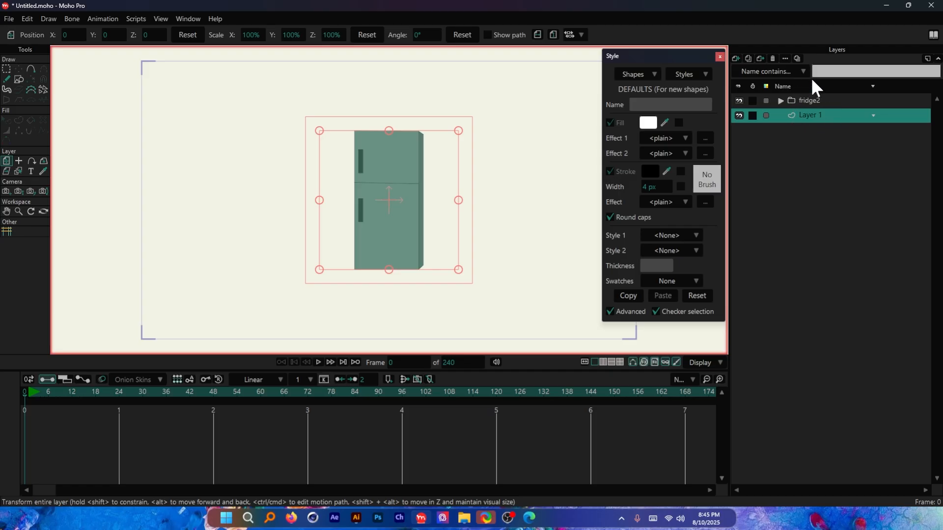
left_click(772, 58)
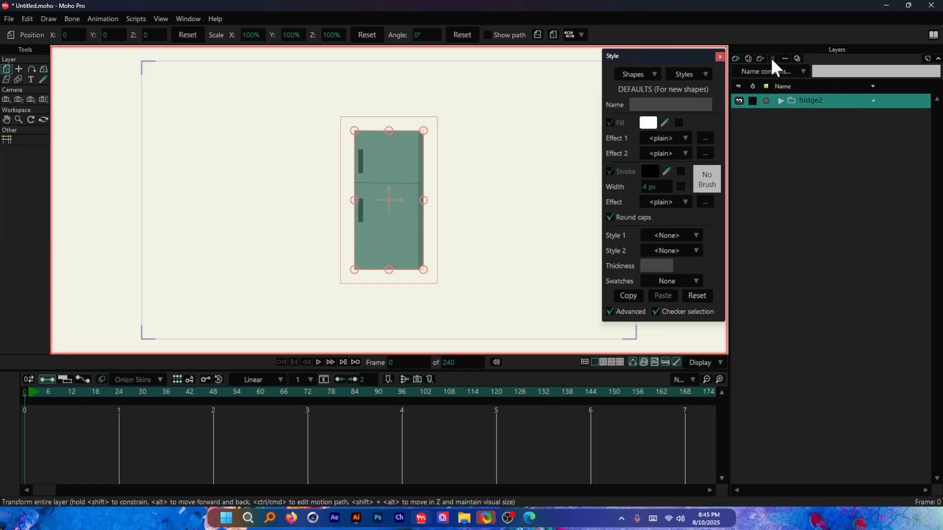
left_click(781, 101)
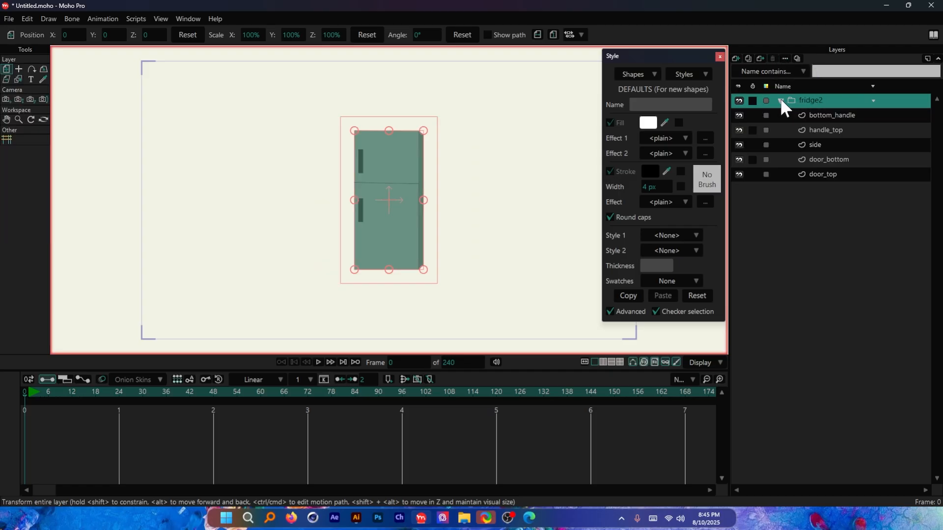
Check each fridge2 part by toggling its layer visibility off and on, from door_top up to bottom_handle
scroll(454, 198, "up", 3)
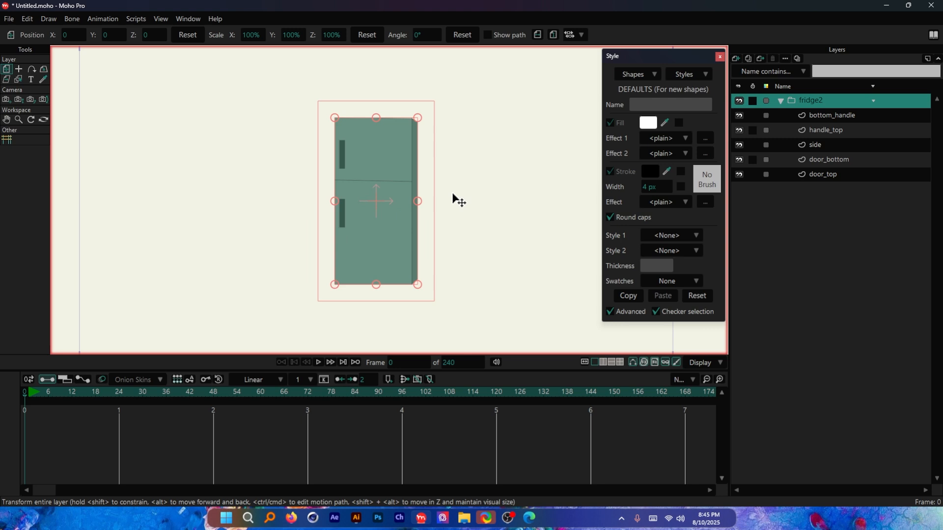
left_click(739, 174)
left_click(739, 174)
left_click(739, 158)
left_click(740, 159)
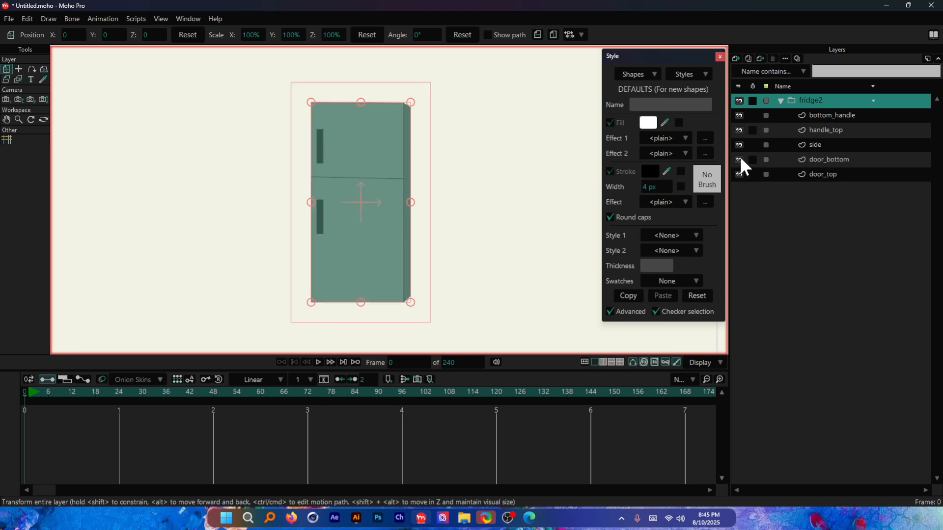
left_click(740, 144)
left_click(740, 145)
left_click(739, 130)
left_click(739, 131)
left_click(740, 115)
left_click(740, 116)
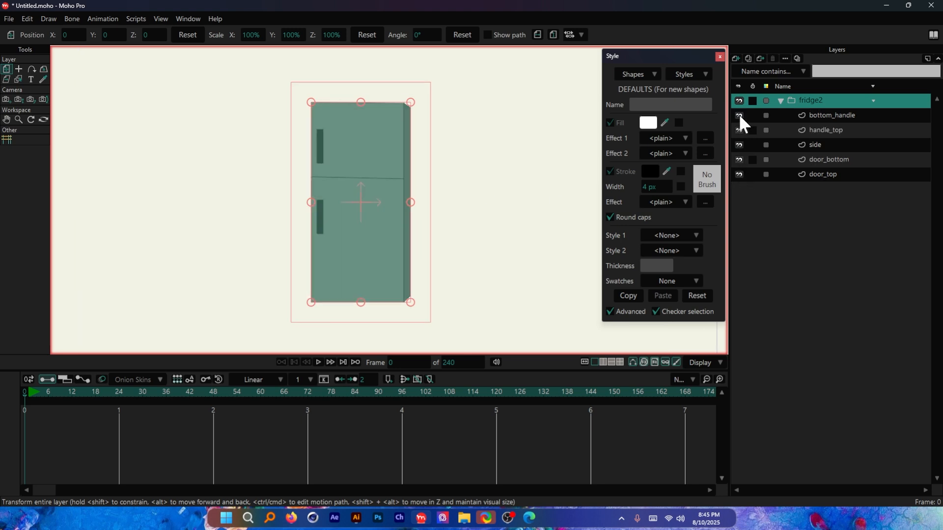
Hide the door_bottom and door_top layers together to inspect the fridge behind them, and show both again
left_click(739, 159)
left_click(740, 174)
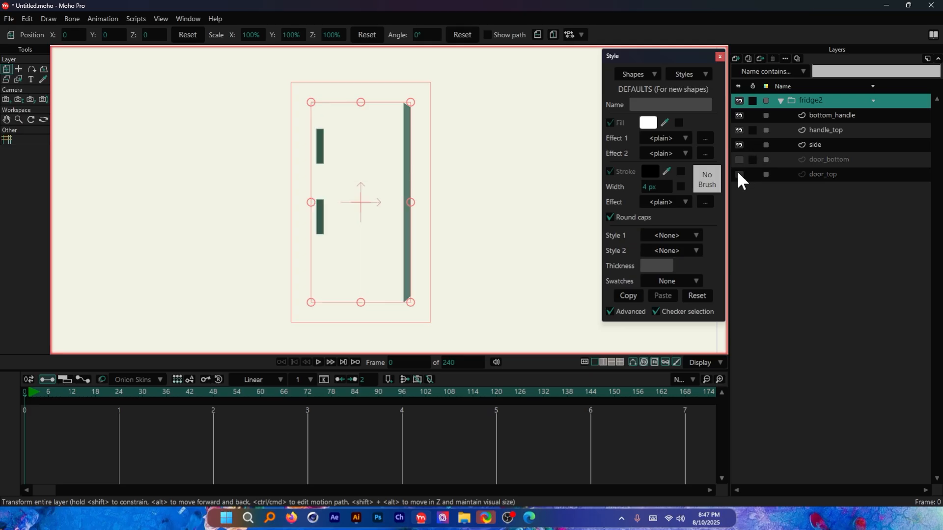
scroll(366, 186, "up", 1)
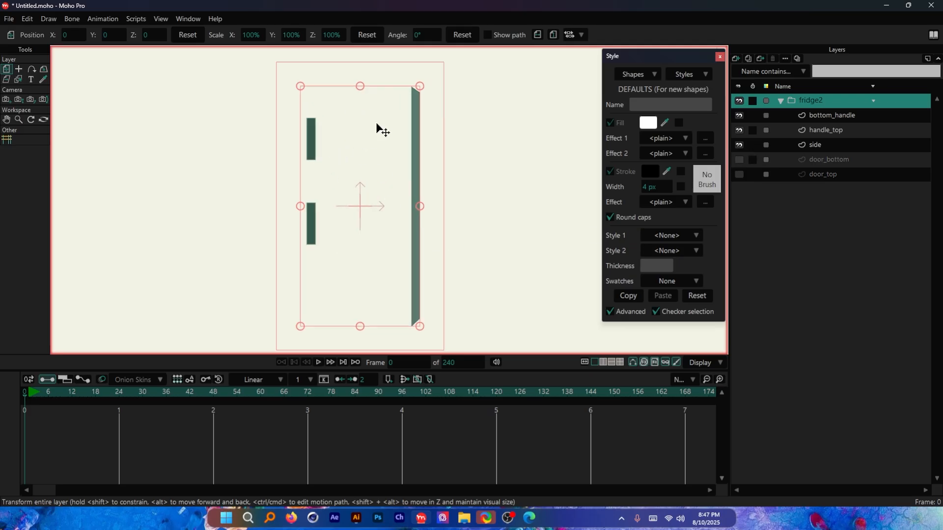
left_click(739, 159)
left_click(739, 174)
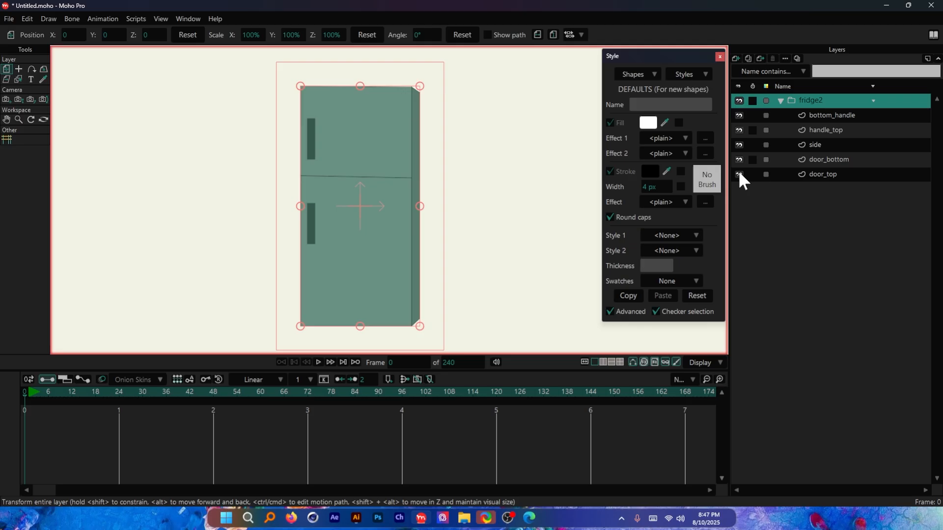
Label the door_top and door_bottom layers with the Coral color tag
left_click(829, 173)
left_click(835, 159, "ctrl")
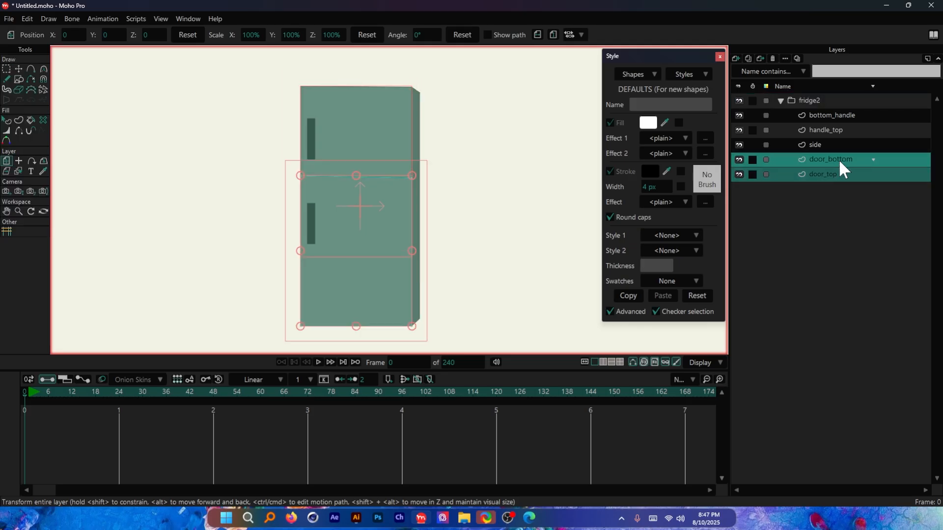
left_click(765, 159)
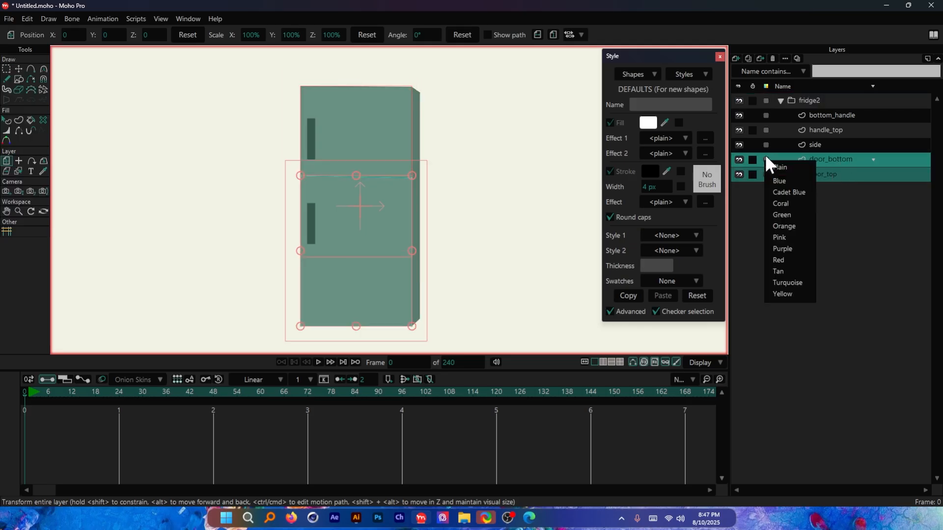
left_click(786, 204)
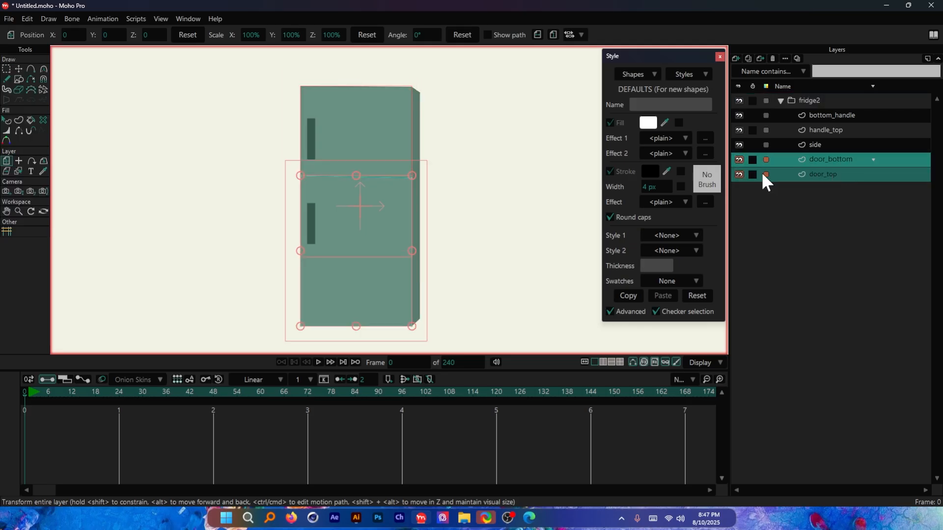
Label the handle_top and bottom_handle layers with the Orange color tag
left_click(831, 130)
left_click(832, 118, "ctrl")
left_click(766, 116)
left_click(786, 181)
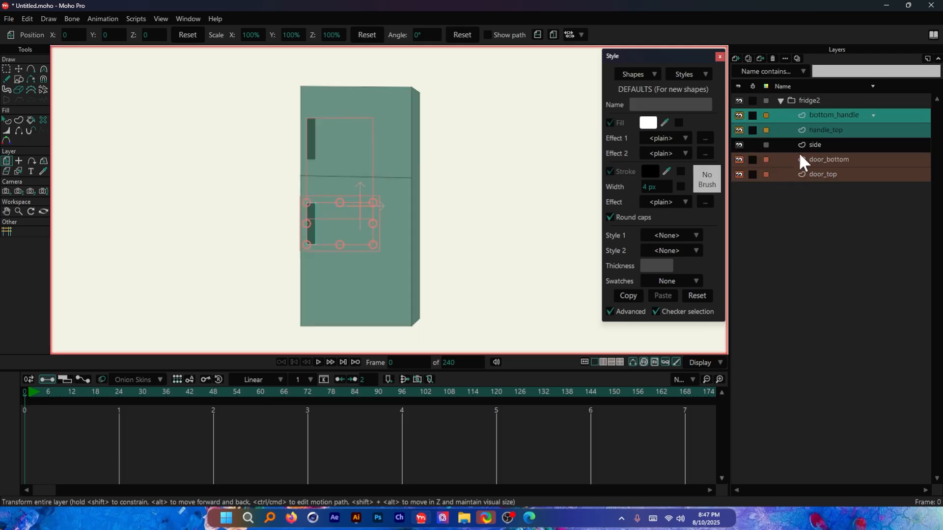
Duplicate the door_bottom and door_top layers and move both copies beneath the original door layers
left_click(815, 143)
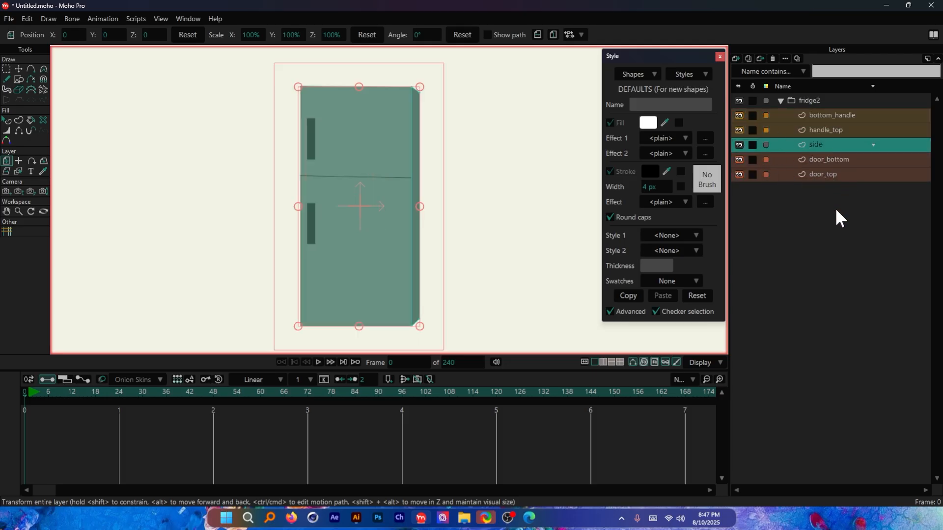
left_click(825, 158)
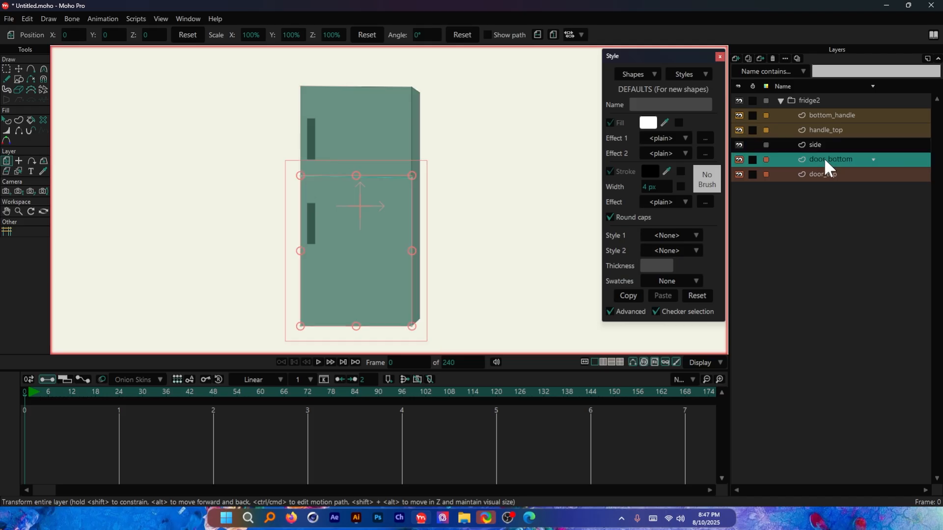
left_click(828, 172, "ctrl")
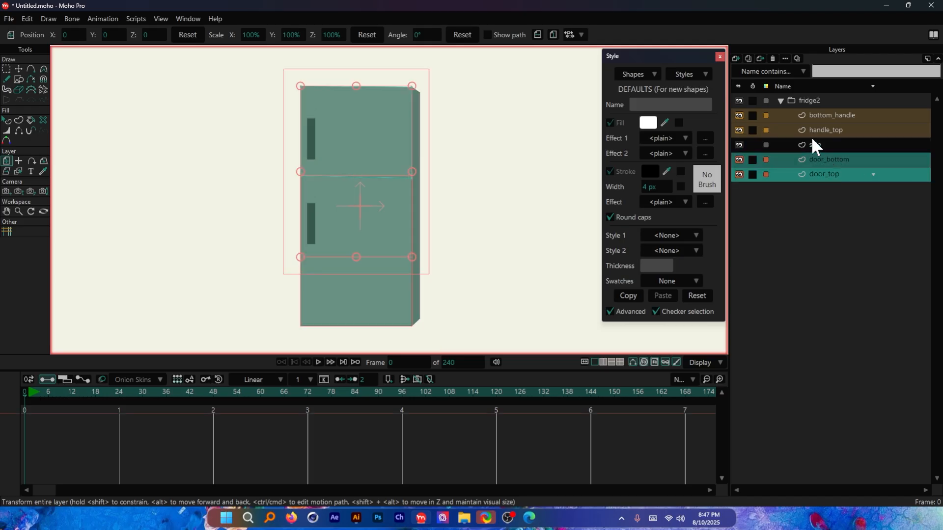
left_click(749, 59)
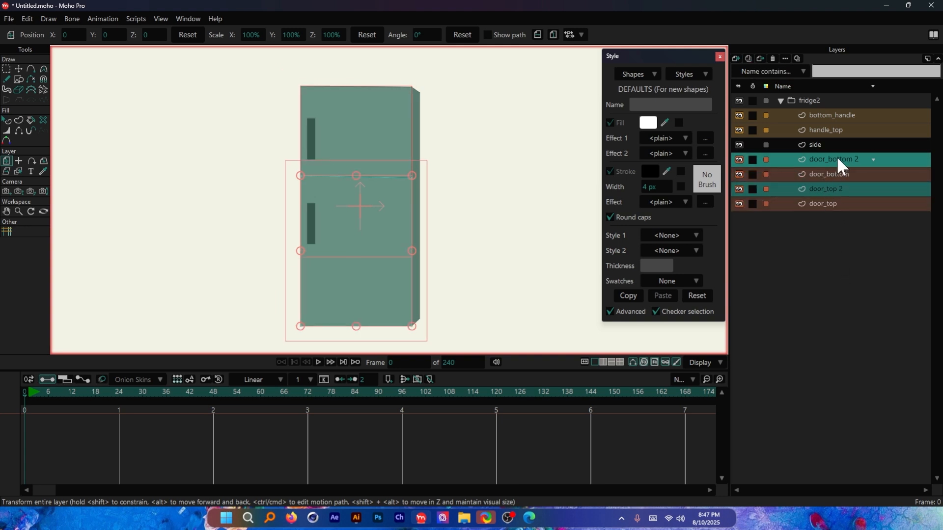
left_click_drag(838, 157, 841, 211)
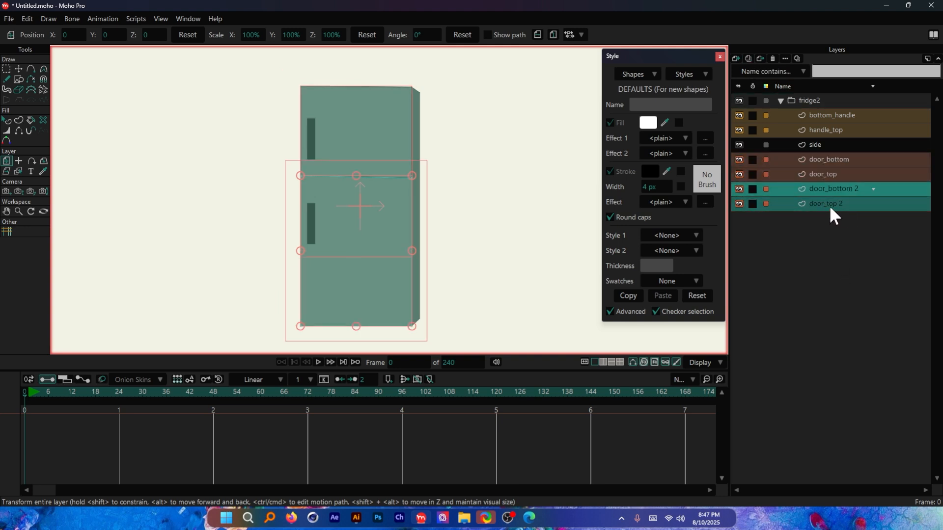
Label the two duplicated door layers with the Green color tag and hide the original door_bottom and door_top layers
left_click(767, 190)
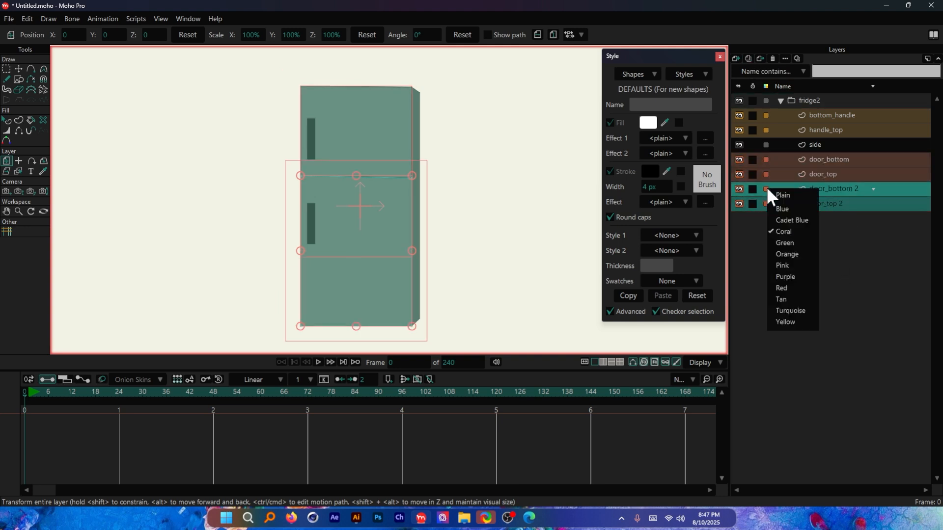
left_click(806, 243)
left_click_drag(740, 159, 739, 174)
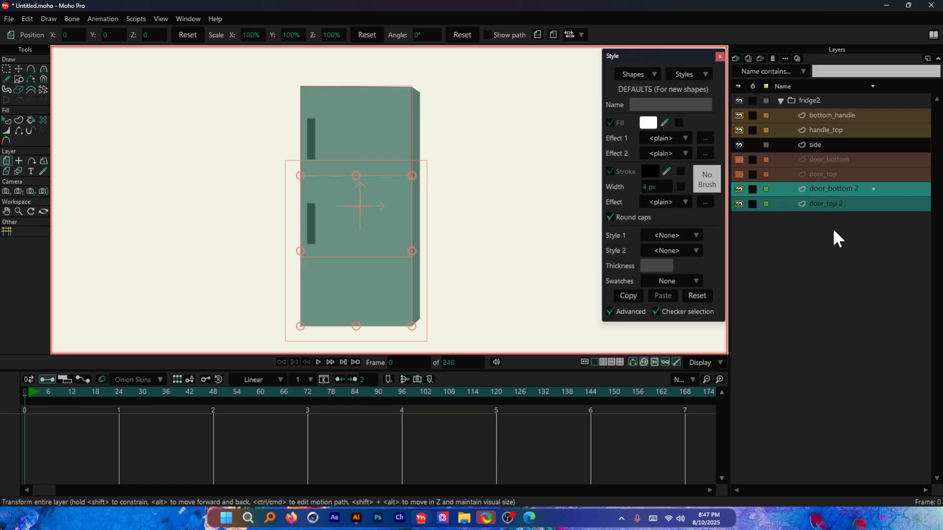
Rename the door_bottom 2 layer as "in bottom"
left_click(828, 191)
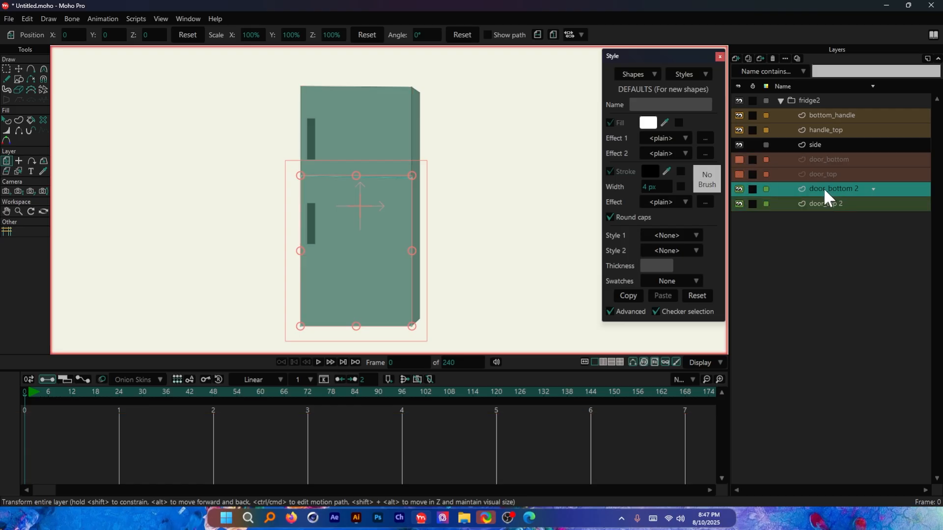
double_click(826, 192)
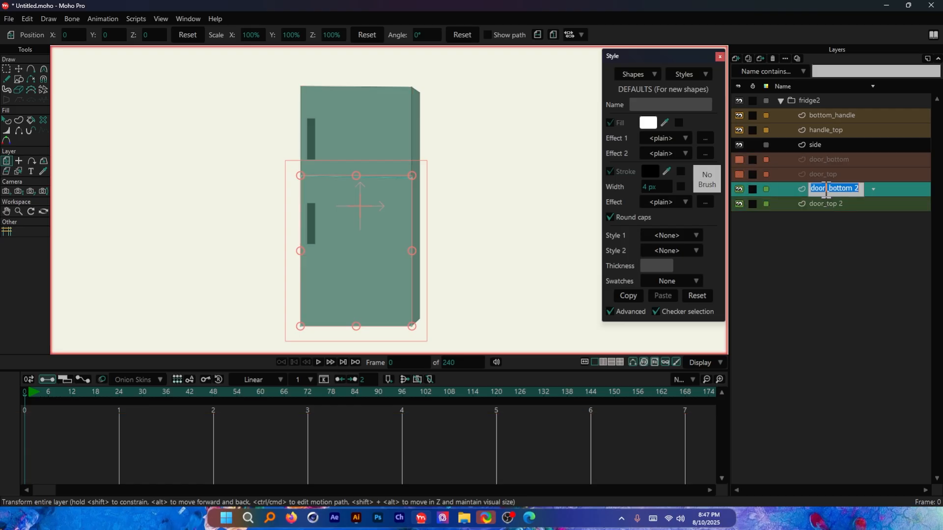
left_click(736, 187)
left_click(738, 188)
double_click(824, 189)
type("in bottom")
Rename the door_top 2 layer as "in top" and move it above the in bottom layer
left_click(835, 205)
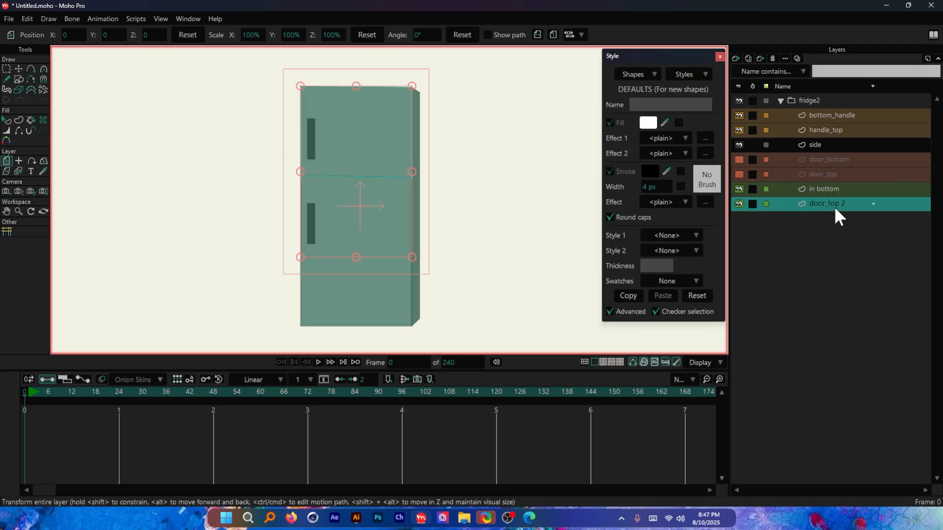
double_click(830, 205)
type("in top")
key("Return")
left_click_drag(829, 202, 841, 193)
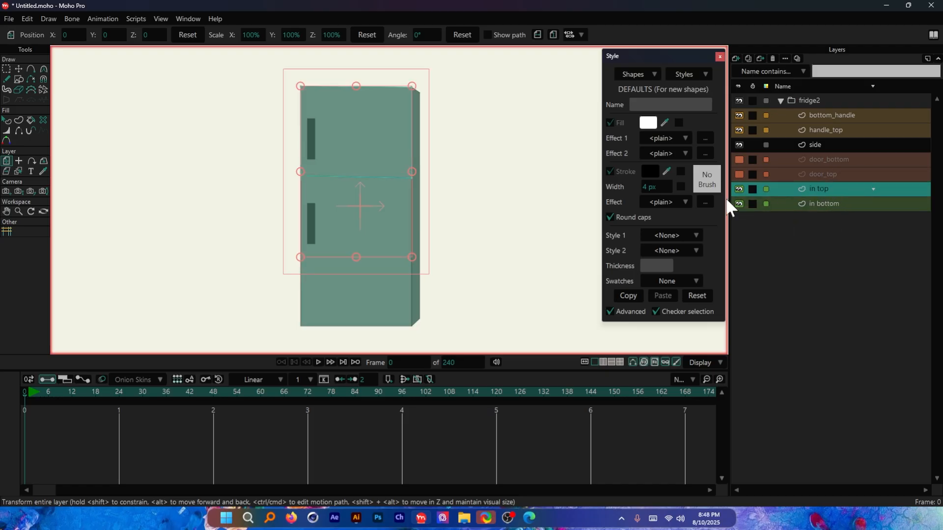
scroll(346, 83, "up", 3)
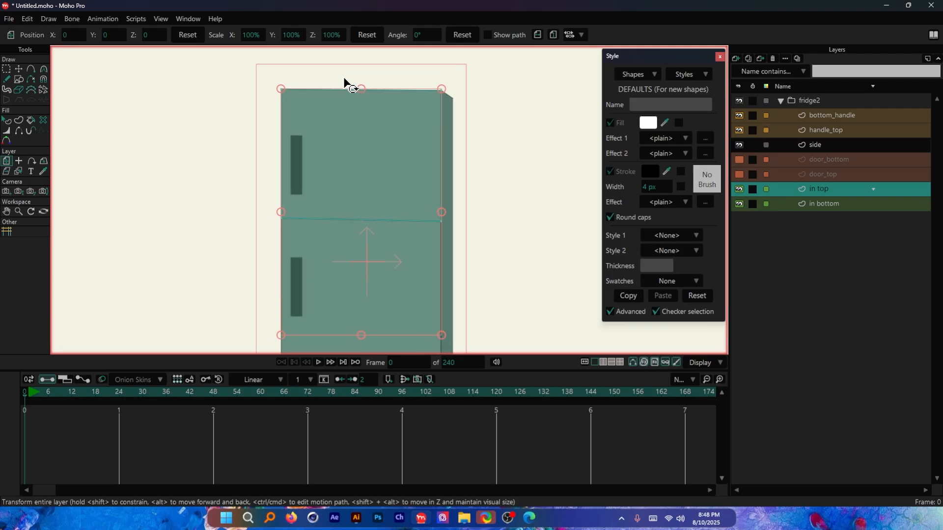
left_click_drag(414, 180, 353, 164)
key("space")
key("space")
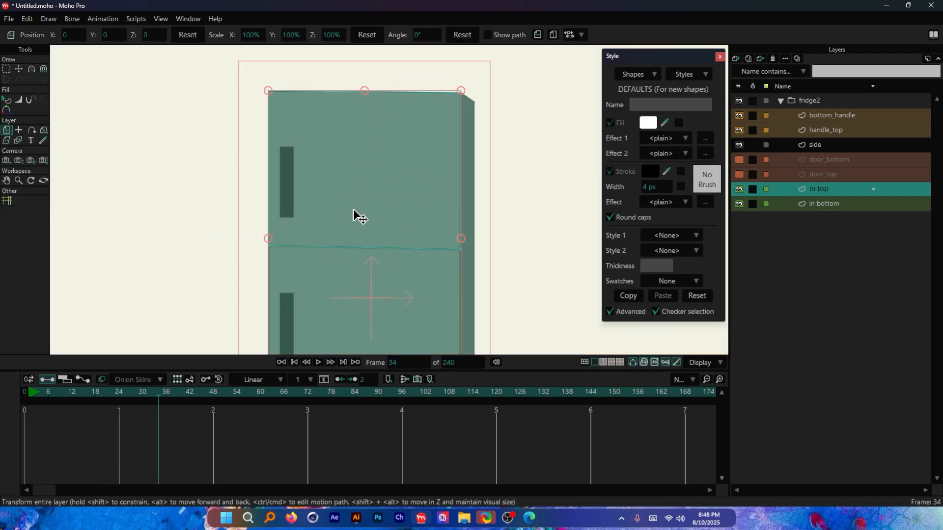
left_click(25, 392)
Change the fill of the in top layer's door shape to a lighter green, about #A0D2C0
left_click(7, 120)
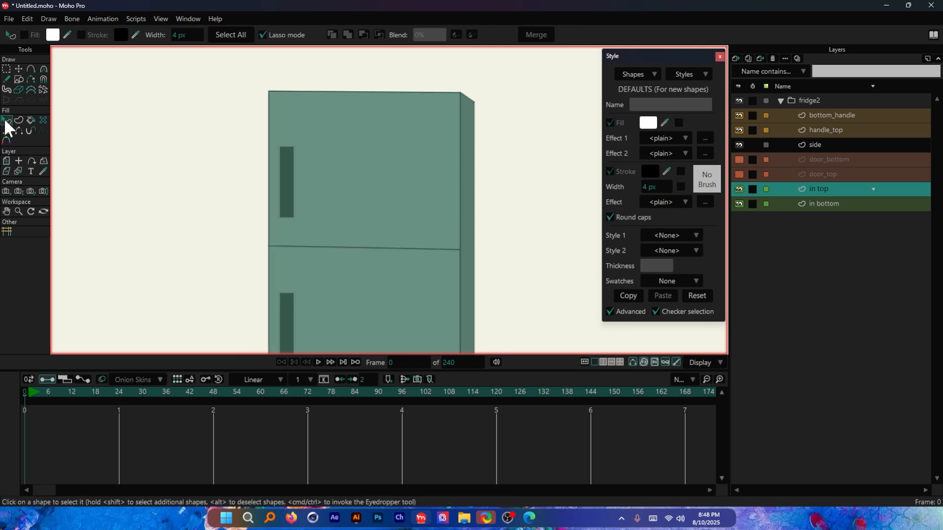
left_click(339, 158)
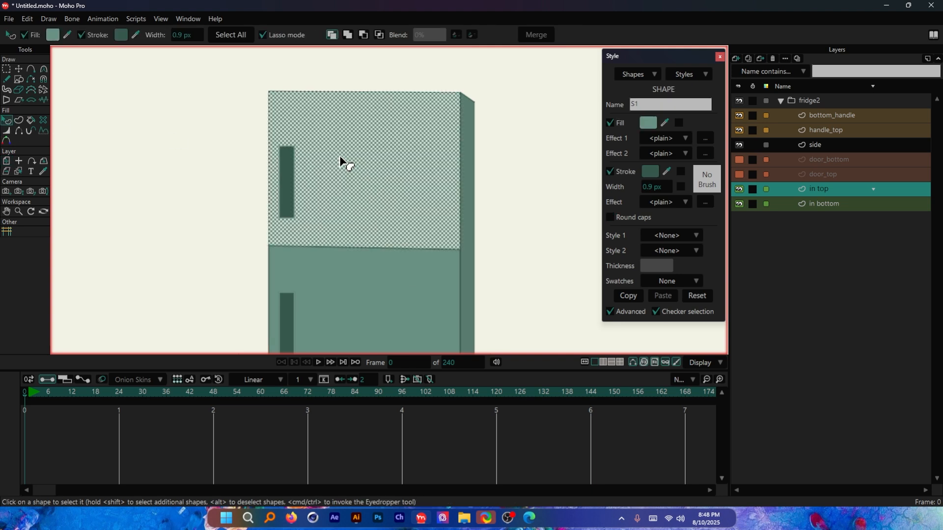
left_click(648, 122)
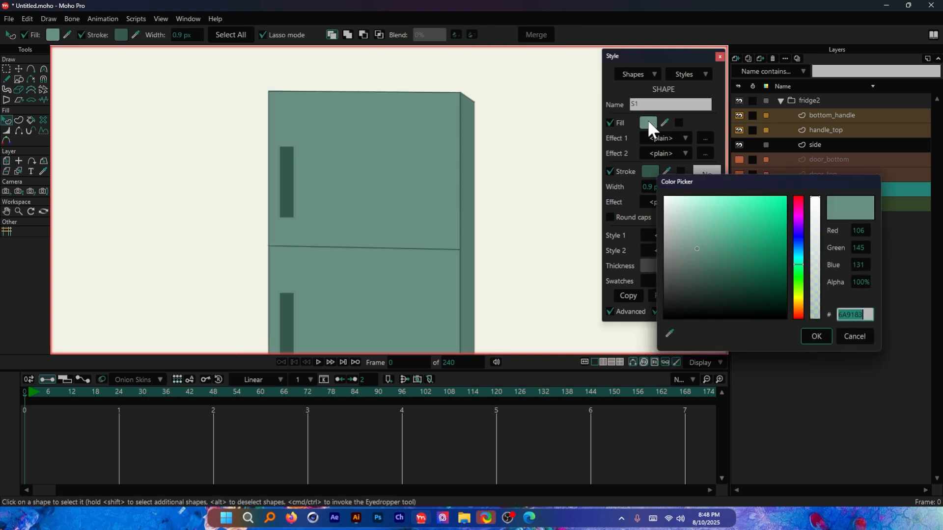
left_click(702, 249)
left_click_drag(702, 250, 692, 216)
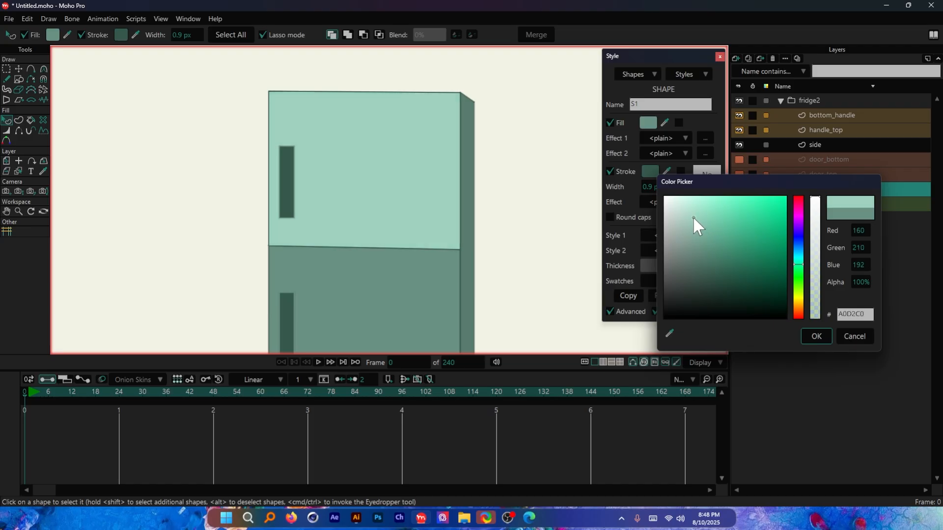
left_click(815, 337)
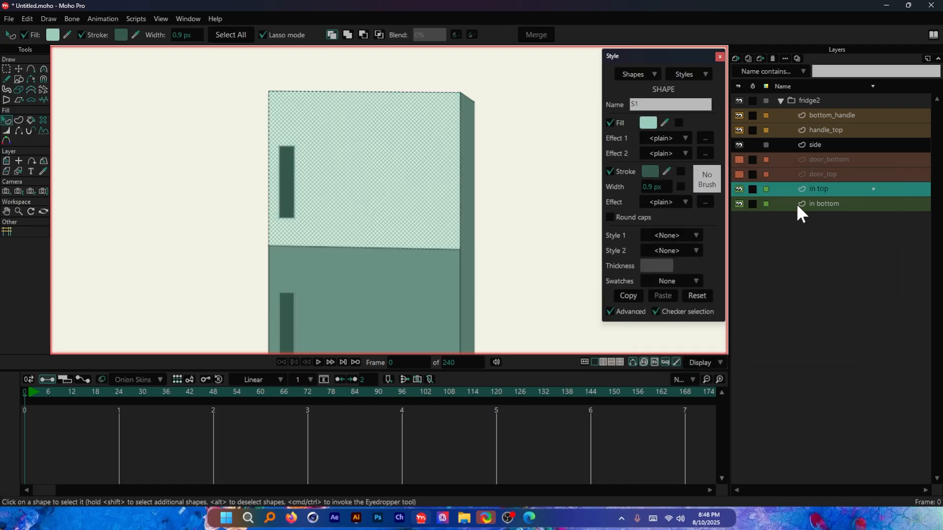
Recolor the in bottom layer's door shape with the lighter green sampled from the in top door, and preview the frame as a render
left_click(825, 203)
left_click(381, 276)
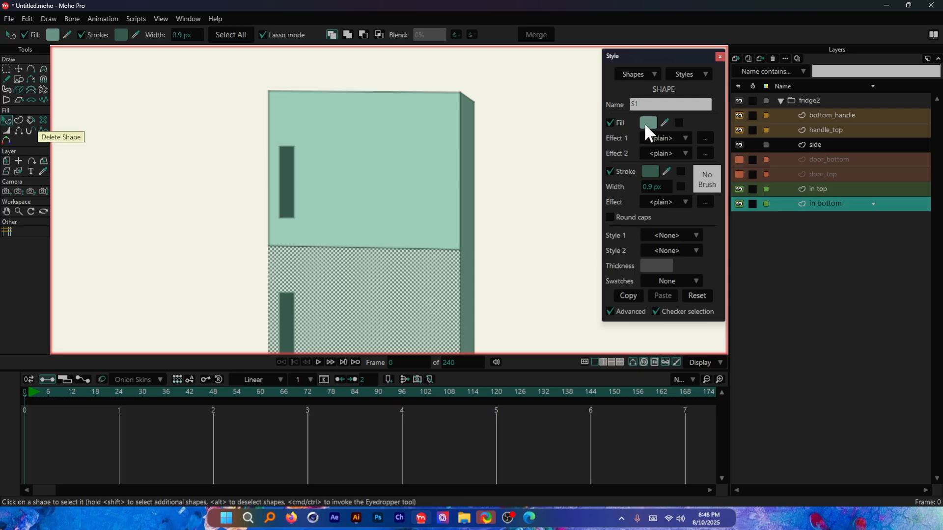
left_click(665, 122)
left_click(430, 177)
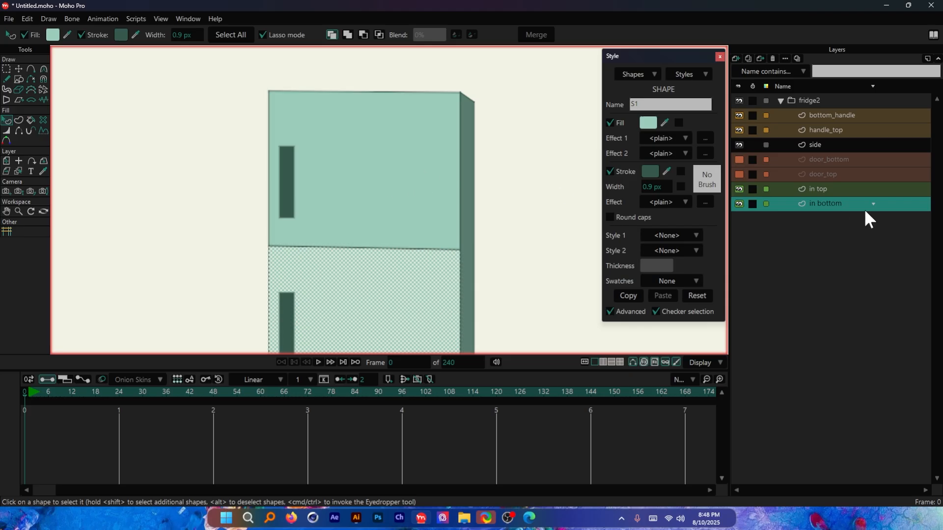
key("ctrl+r")
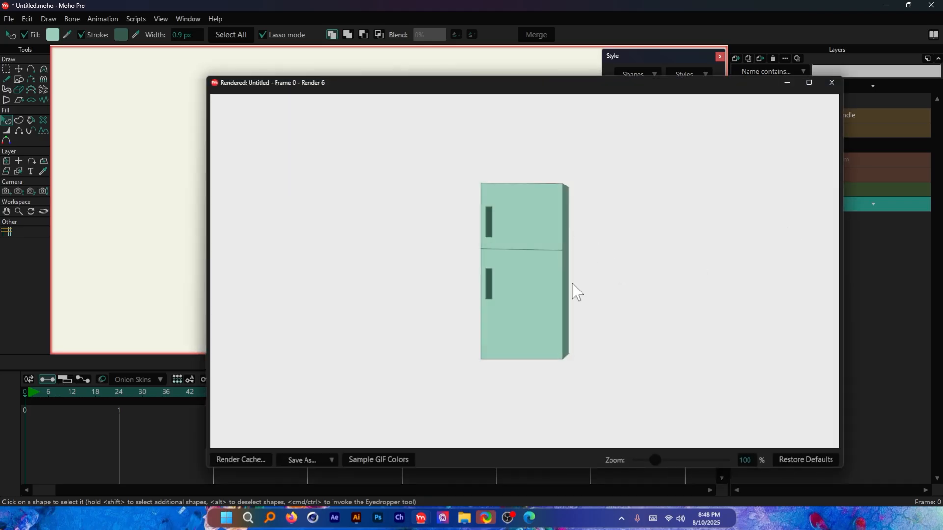
left_click(831, 83)
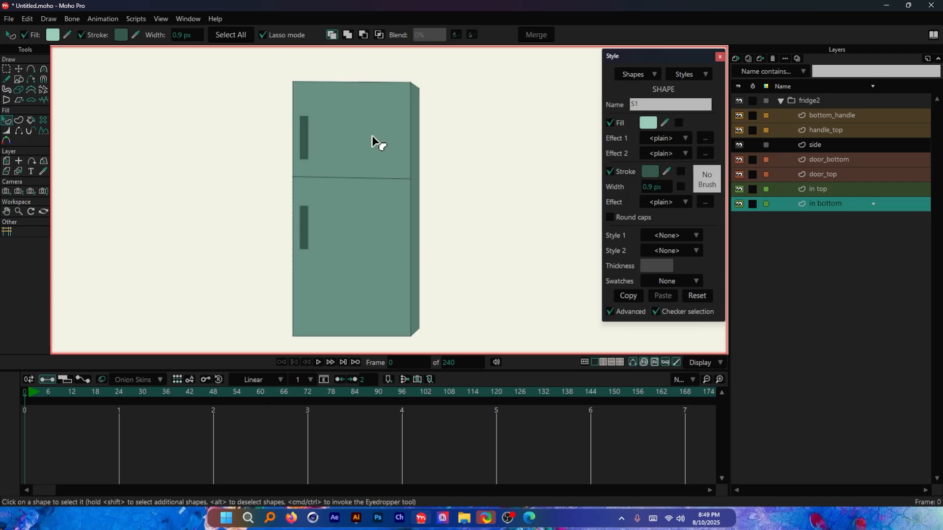
Convert the fridge2 group layer to a bone layer
left_click(810, 102)
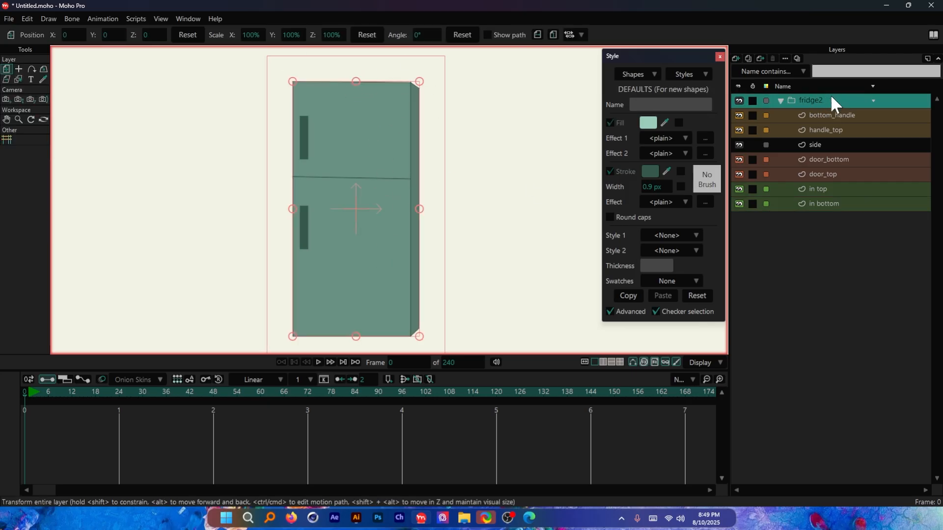
right_click(814, 104)
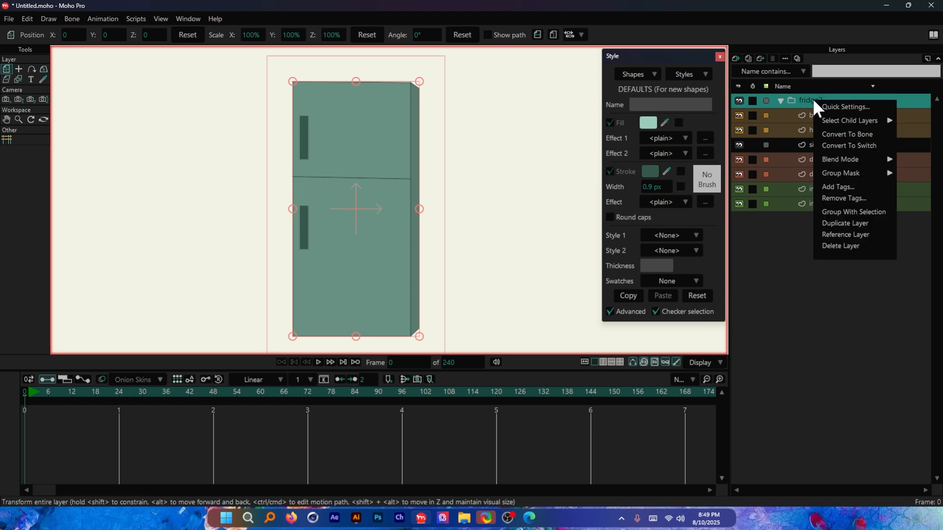
left_click(863, 136)
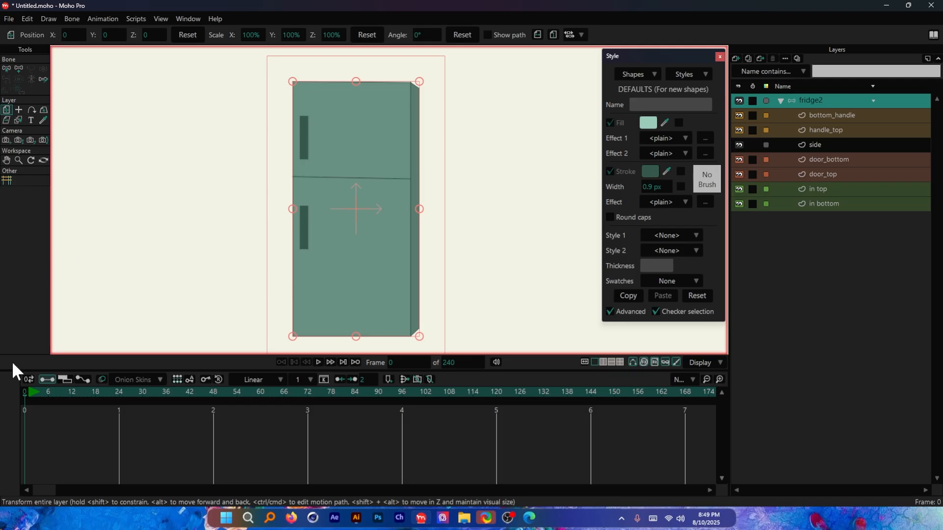
Add a vertical bone about 0.37 long in the empty space beside the fridge's upper door
left_click(19, 68)
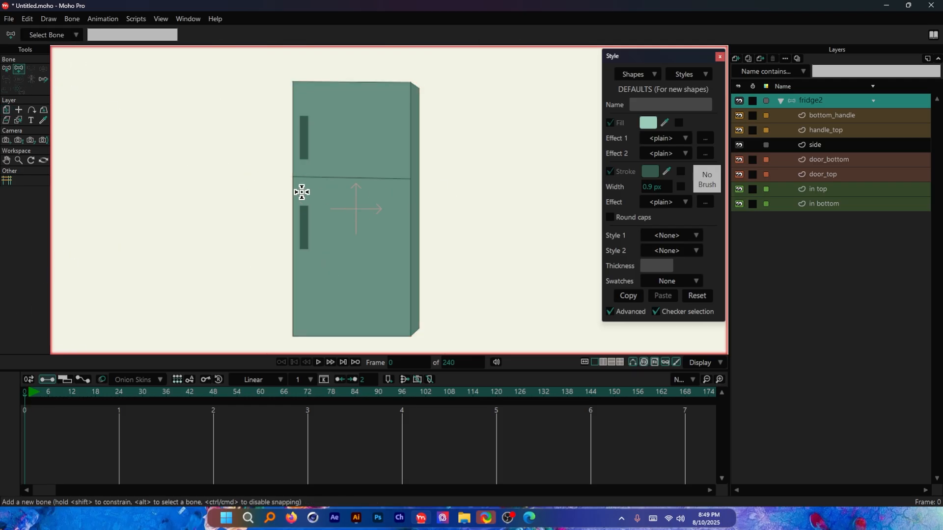
scroll(297, 95, "up", 4)
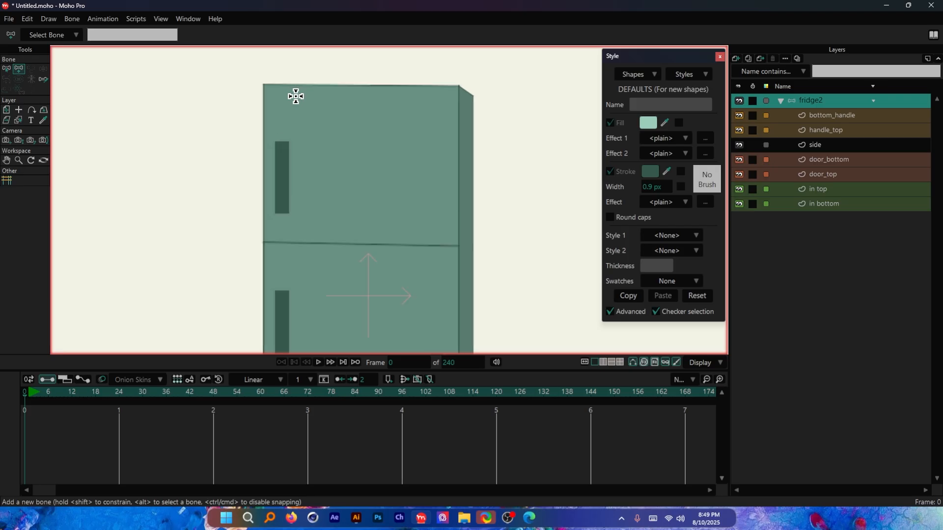
scroll(362, 164, "down", 4)
scroll(259, 162, "up", 3)
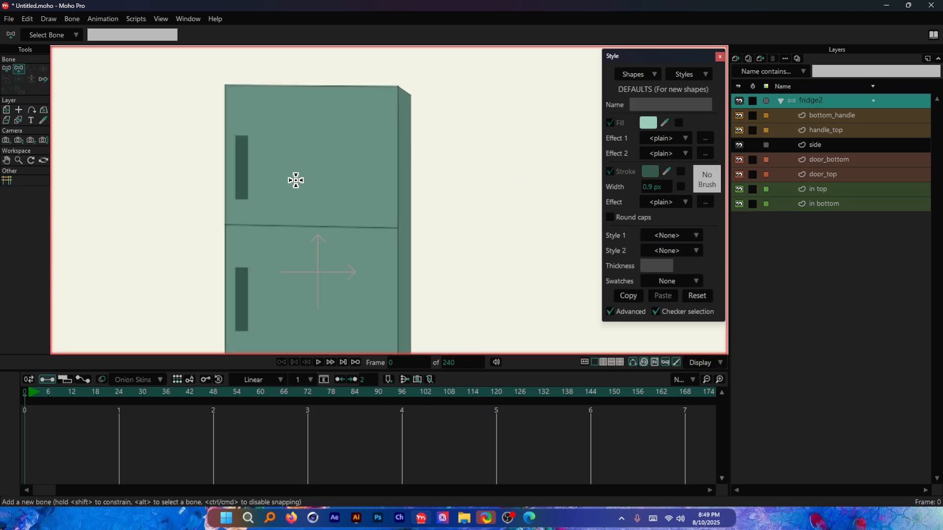
scroll(307, 125, "down", 2)
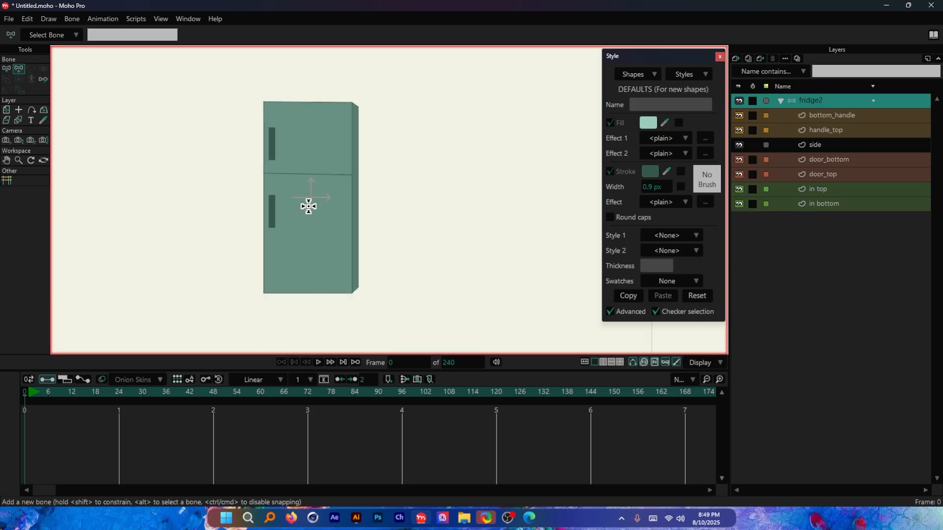
scroll(271, 147, "up", 1)
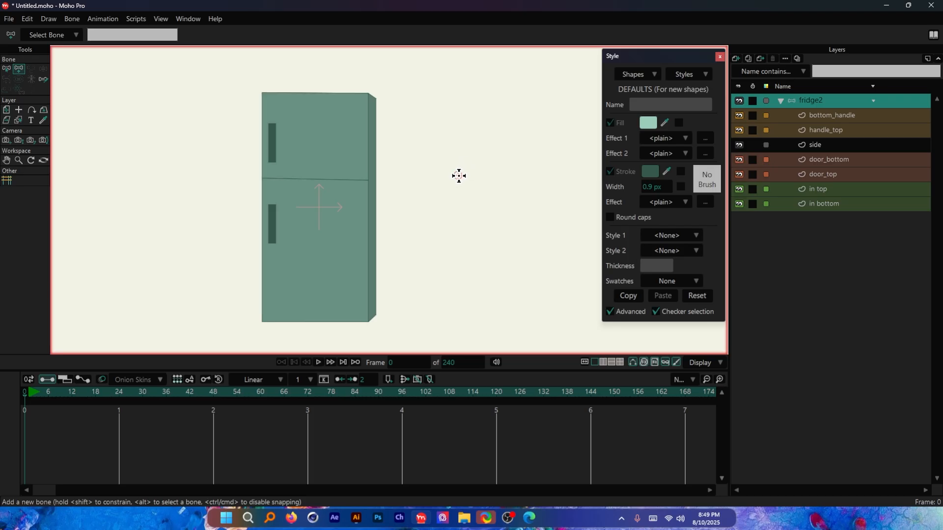
left_click_drag(458, 175, 460, 98)
Add a separate, unparented vertical bone about 0.54 long below the first one, beside the fridge's lower door
scroll(427, 127, "down", 1)
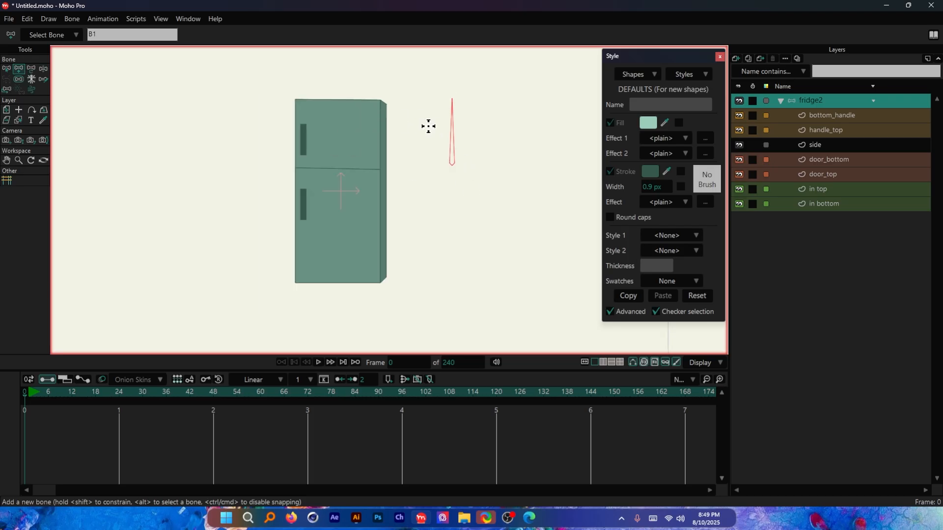
scroll(460, 143, "up", 1)
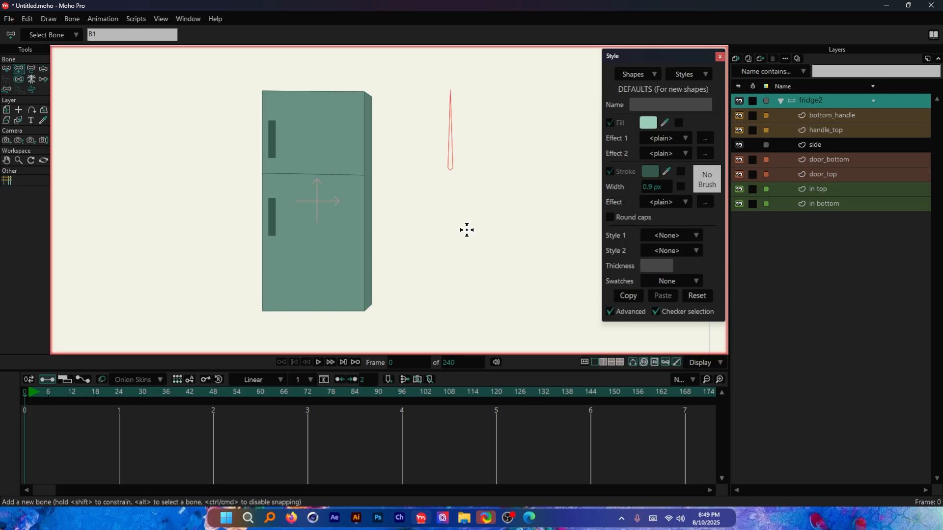
left_click(475, 221)
key("ctrl+z")
key("Escape")
left_click_drag(449, 306, 454, 196)
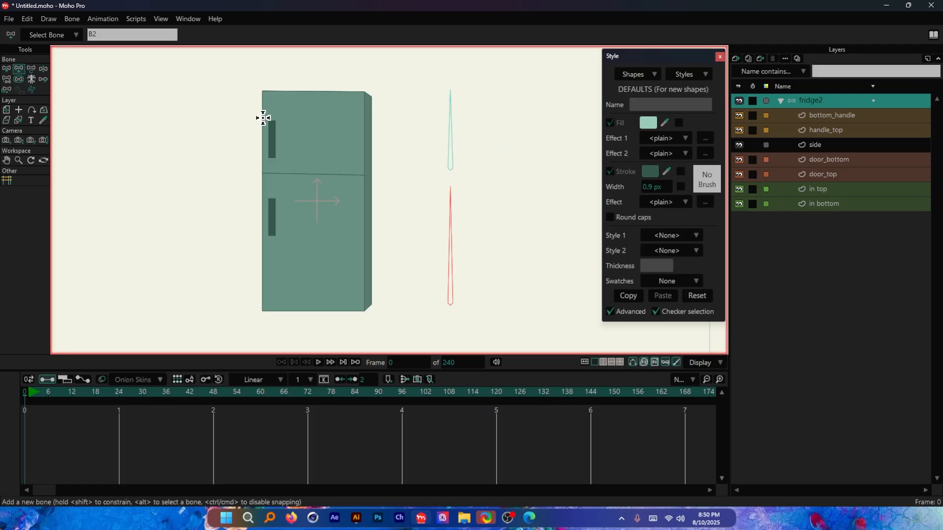
Enable angle constraints from -90° to 90° on both bones
key("b")
left_click_drag(476, 133, 435, 223)
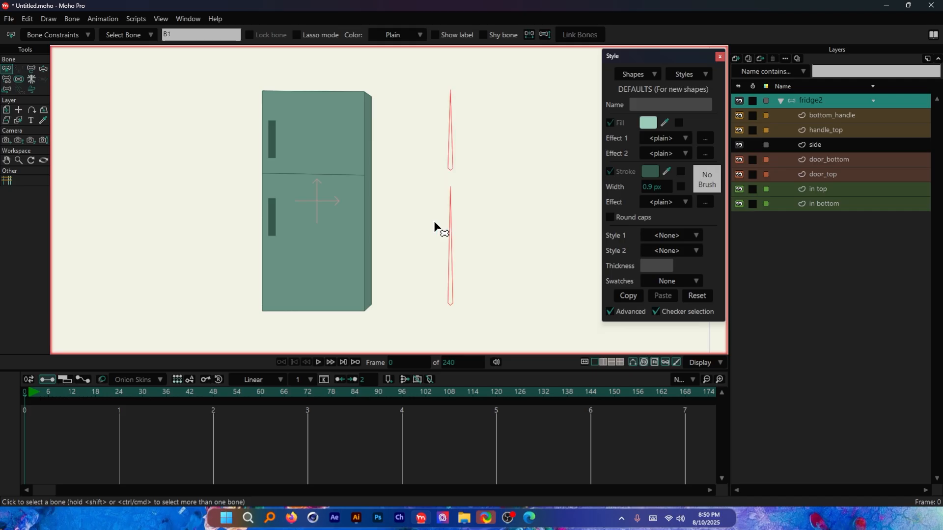
left_click(56, 35)
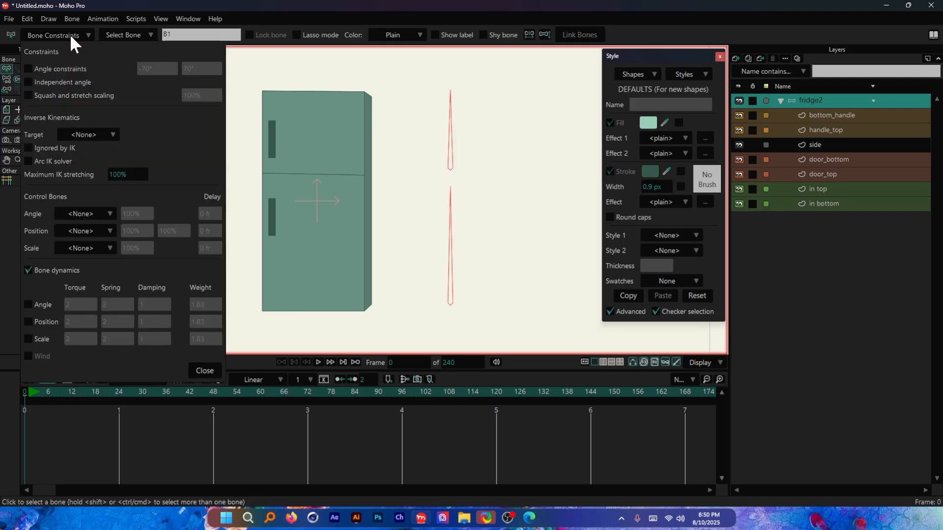
left_click(28, 69)
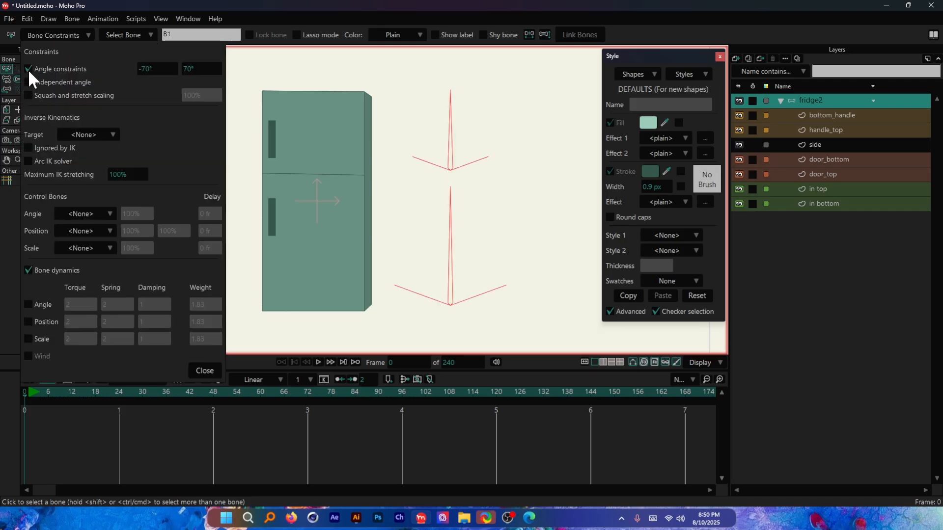
left_click_drag(150, 67, 137, 69)
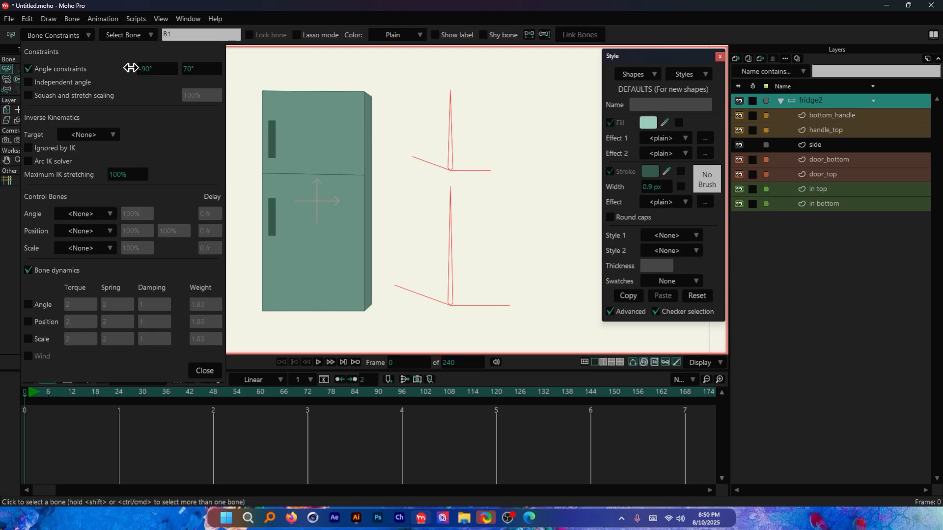
left_click_drag(204, 71, 218, 70)
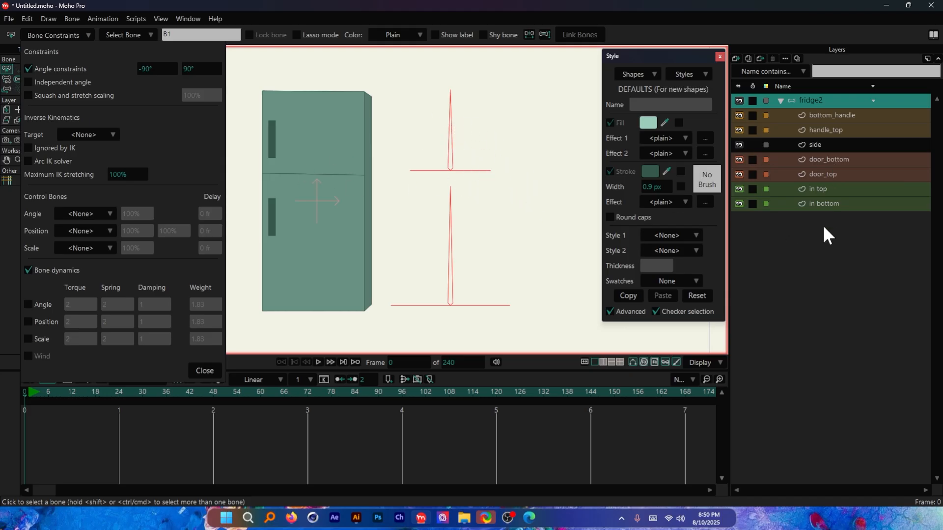
left_click(205, 371)
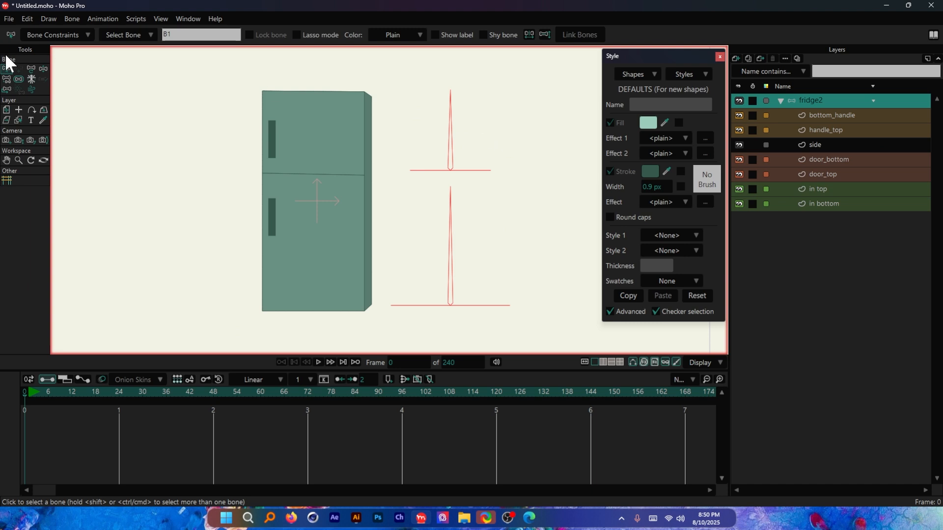
Test rotating the bones, including the lower one at frame 17, and undo the rotation
left_click(431, 157)
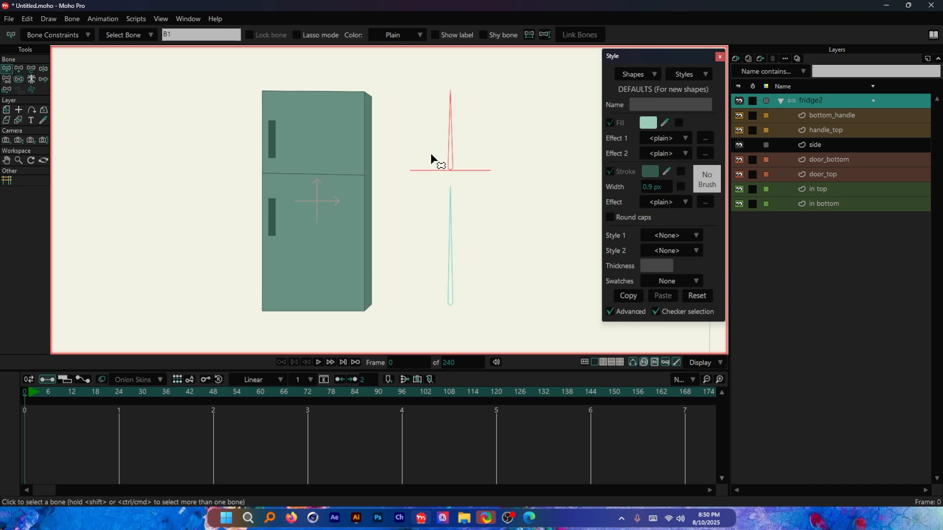
left_click(31, 69)
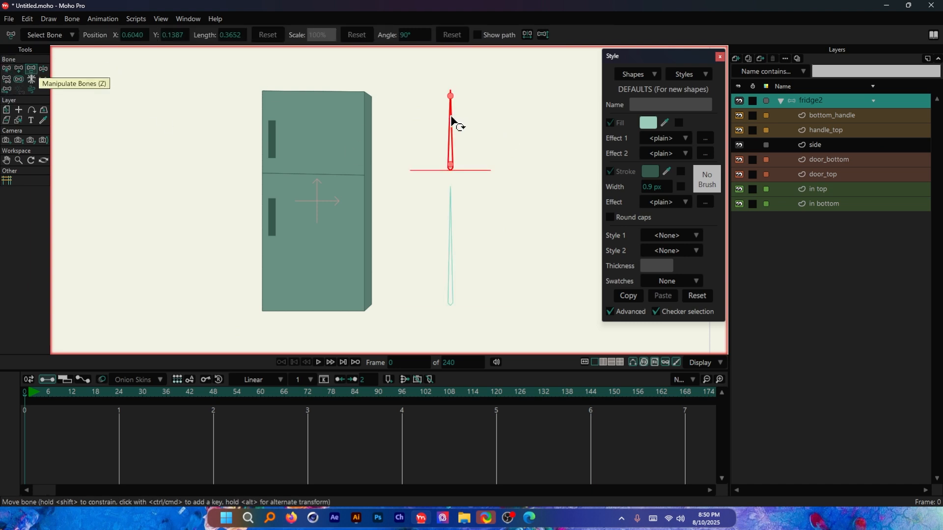
left_click_drag(451, 122, 461, 143)
left_click(92, 402)
left_click_drag(465, 222, 523, 224)
key("ctrl+z")
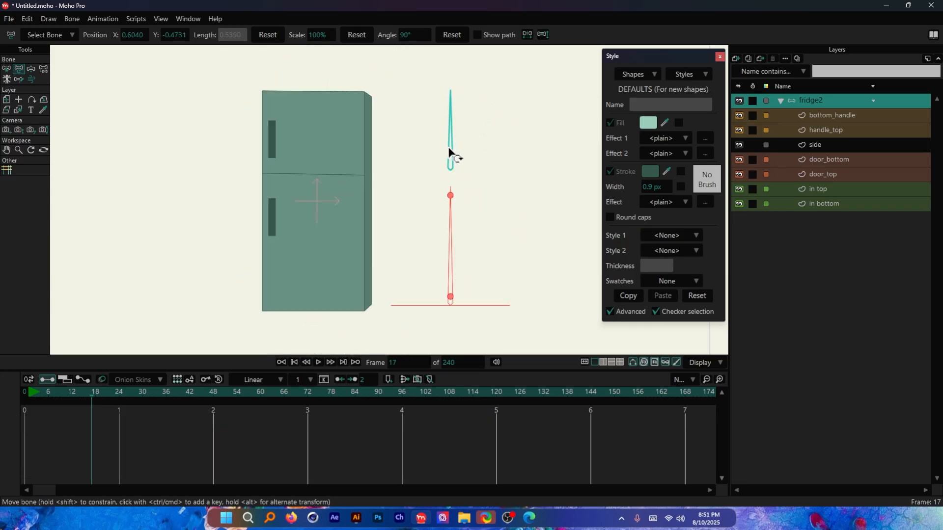
Return to frame 0 and reduce the strength of both bones until their influence regions are gone
left_click(6, 69)
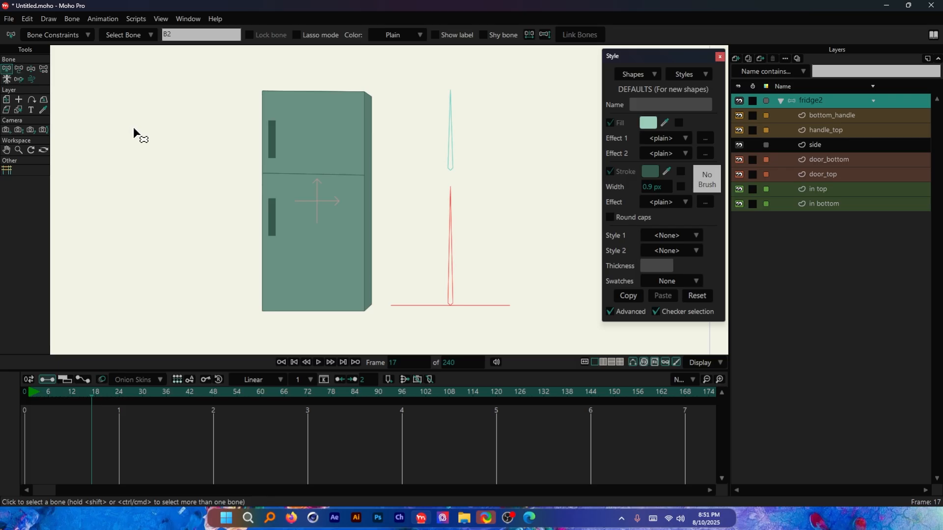
left_click(450, 150)
key("ctrl+shift+Left")
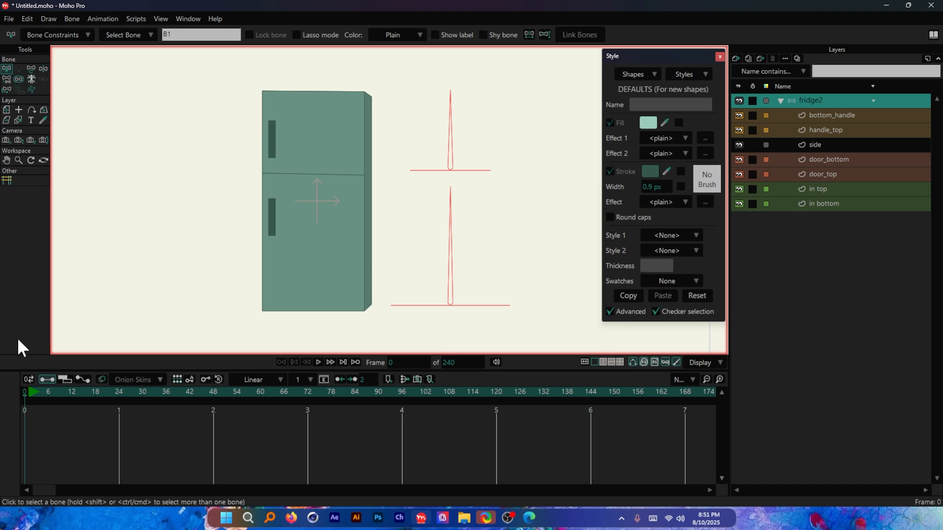
left_click(19, 80)
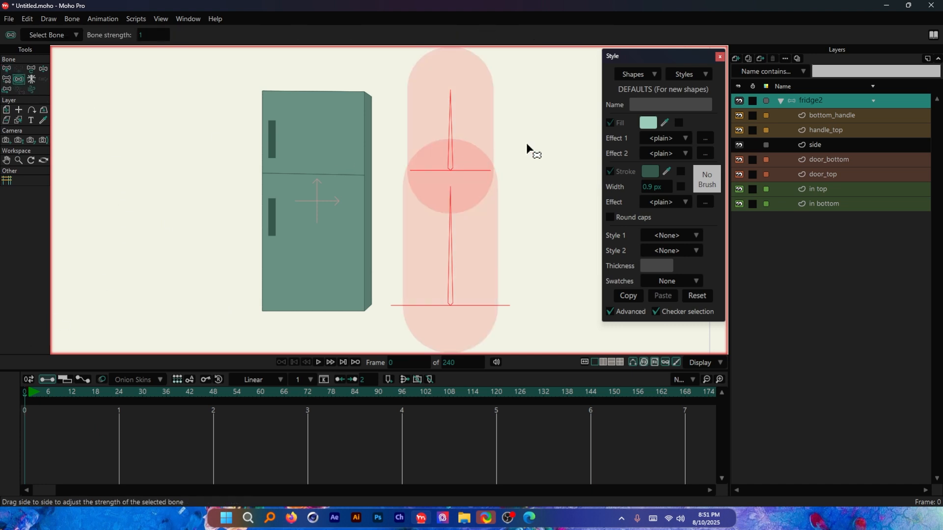
mouse_move(527, 147)
left_mouse_down()
mouse_move(564, 148)
mouse_move(499, 141)
mouse_move(541, 140)
left_mouse_up()
left_click_drag(572, 172, 486, 169)
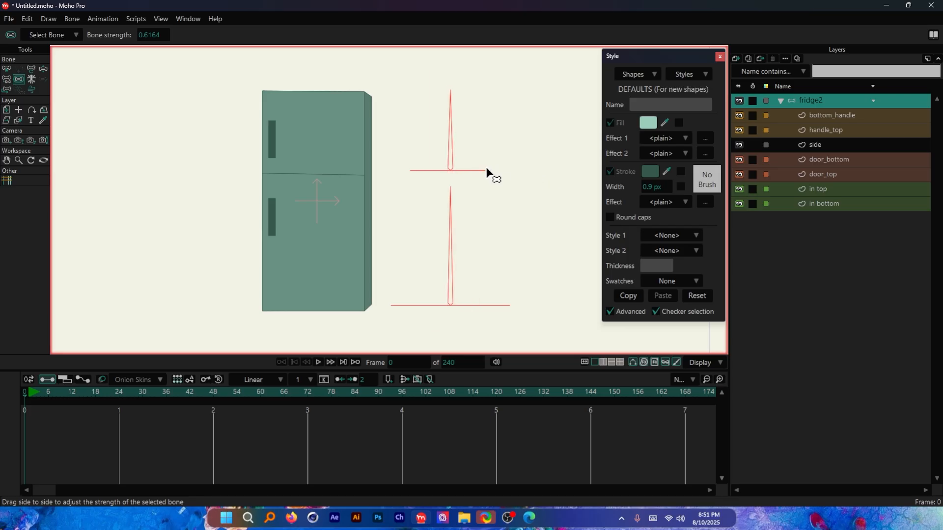
Test rotating only the upper bone at frame 14 and return to frame 0
left_click(81, 394)
key("t")
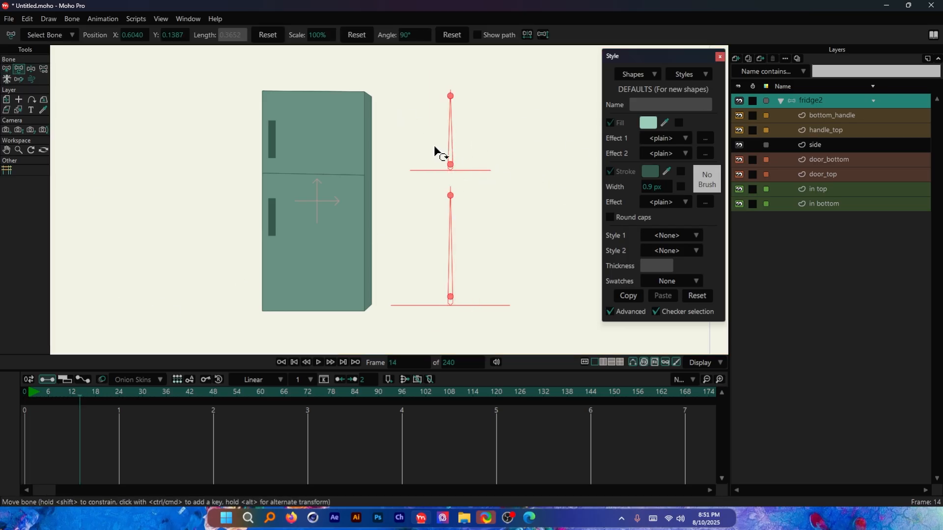
left_click(7, 68)
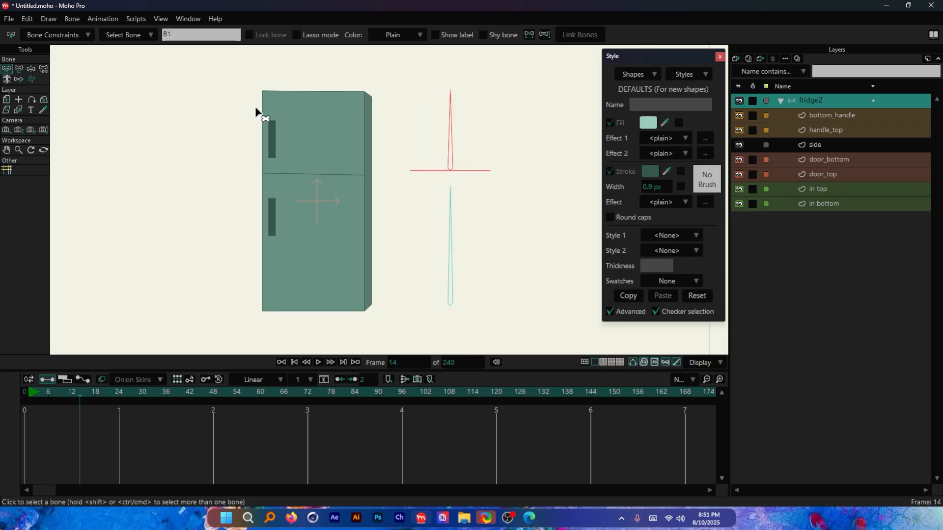
left_click(19, 69)
mouse_move(449, 141)
left_mouse_down()
mouse_move(430, 141)
mouse_move(438, 138)
left_mouse_up()
left_click(281, 363)
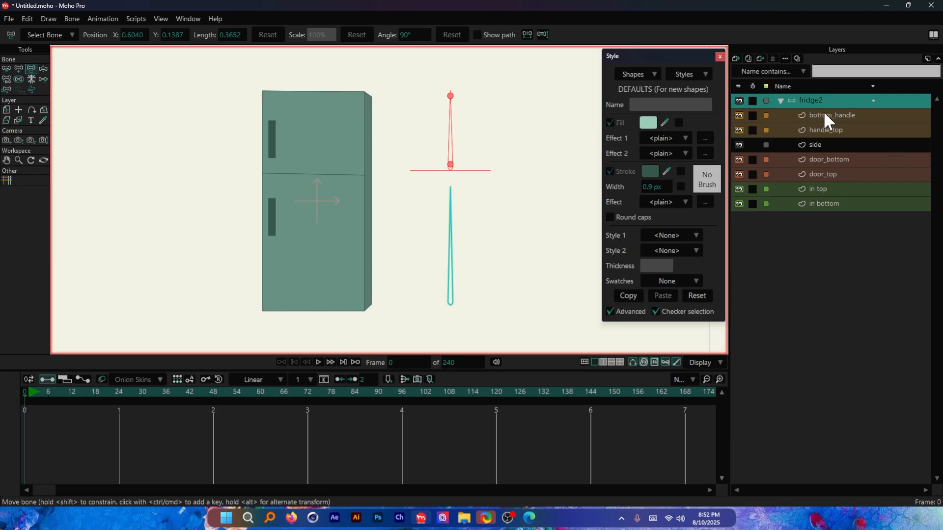
Select the upper bone and open the Actions window
left_click(7, 68)
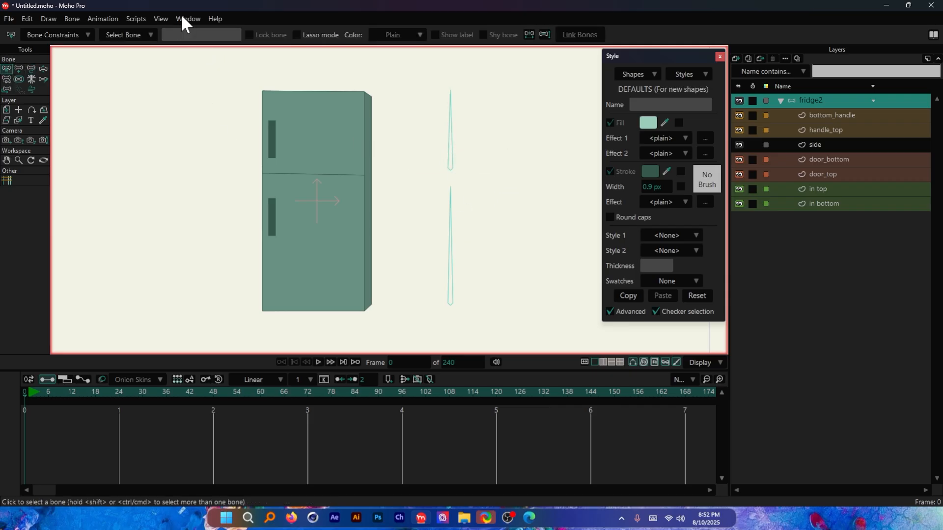
left_click(467, 120)
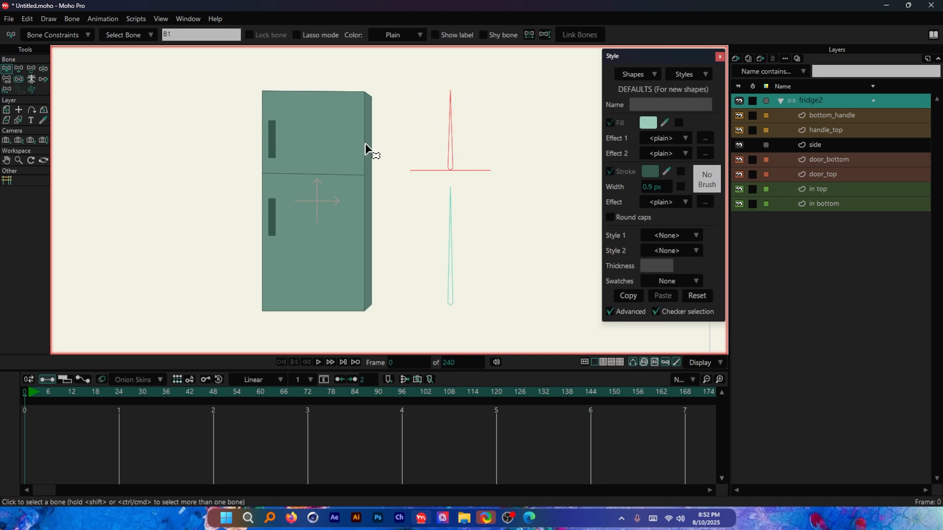
left_click(187, 20)
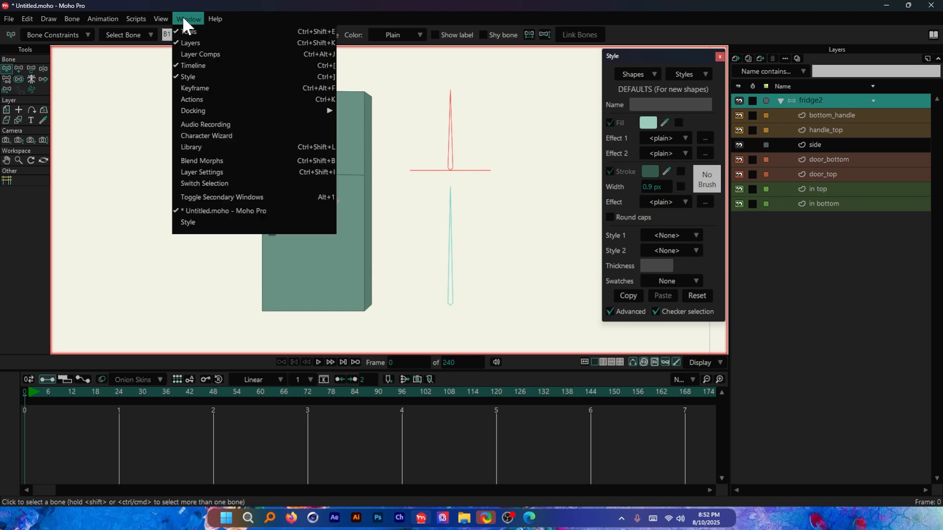
left_click(216, 101)
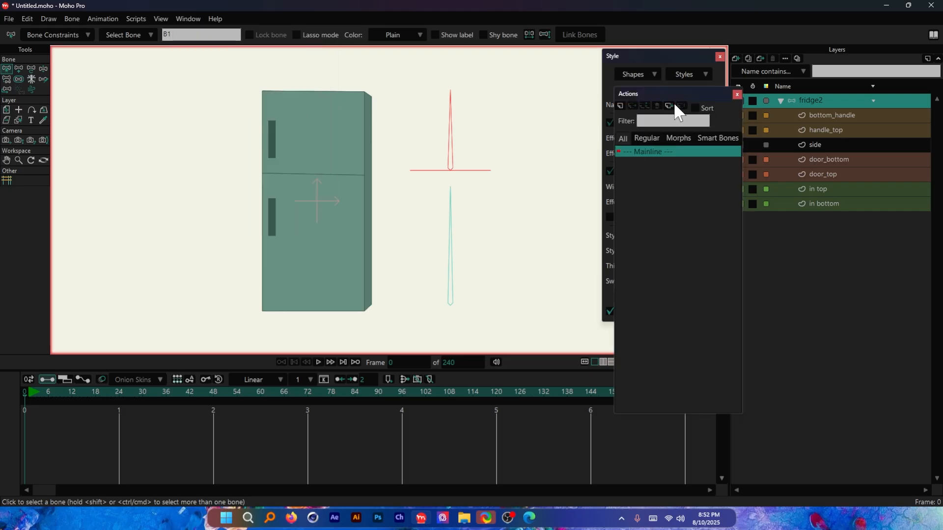
Rename the upper bone as "top door"
left_click_drag(673, 98, 580, 174)
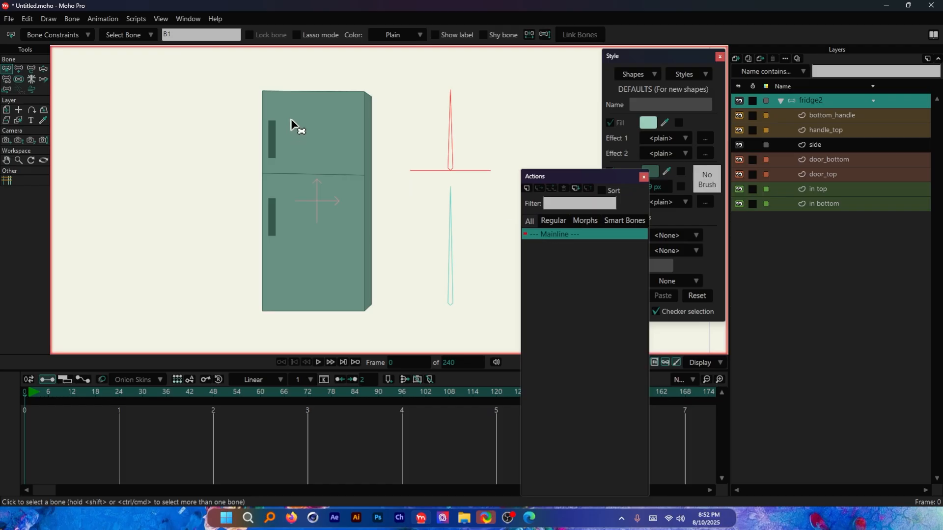
left_click_drag(484, 119, 421, 153)
left_click(180, 34)
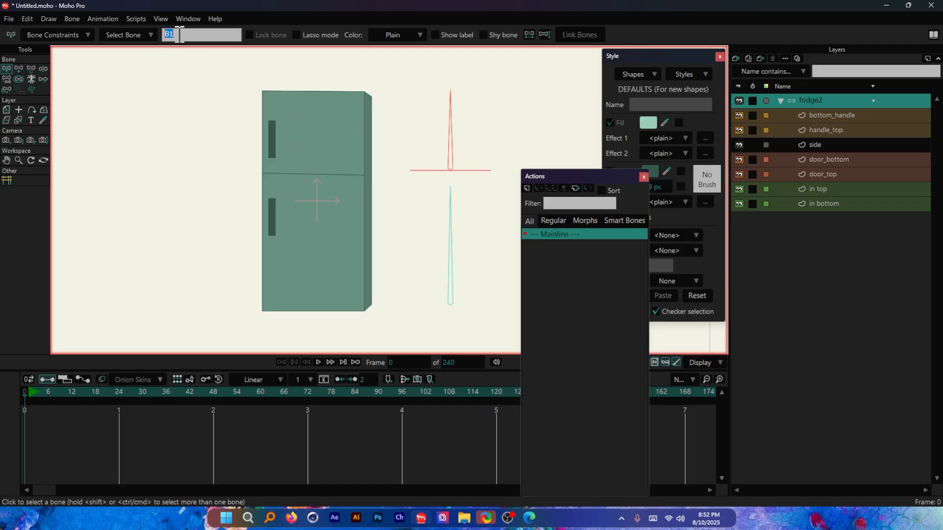
type("top door")
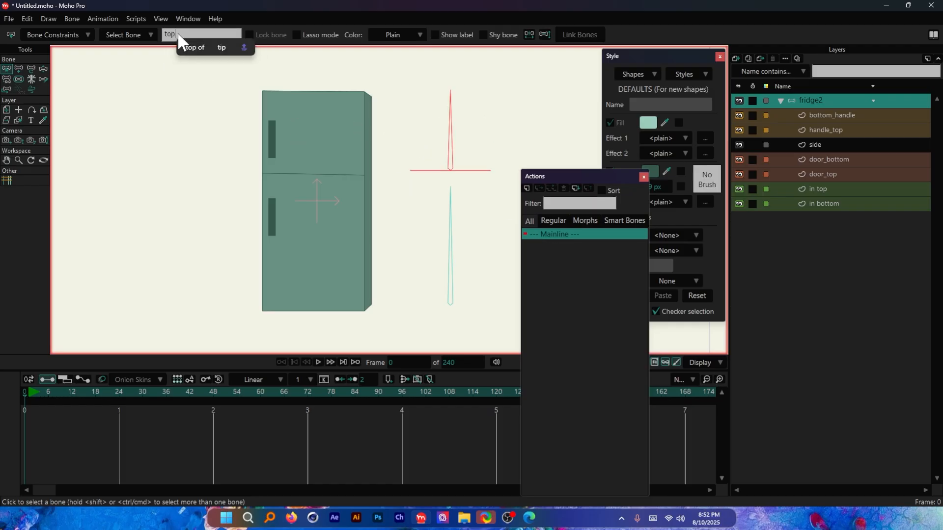
Create a new action named "top door" for the upper bone and move the Actions window clear of the timeline
left_click(527, 188)
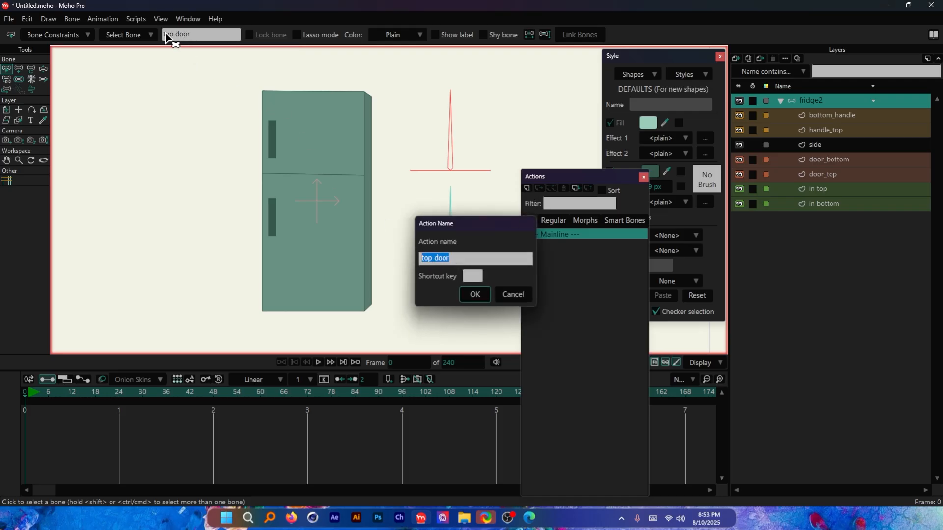
left_click(475, 294)
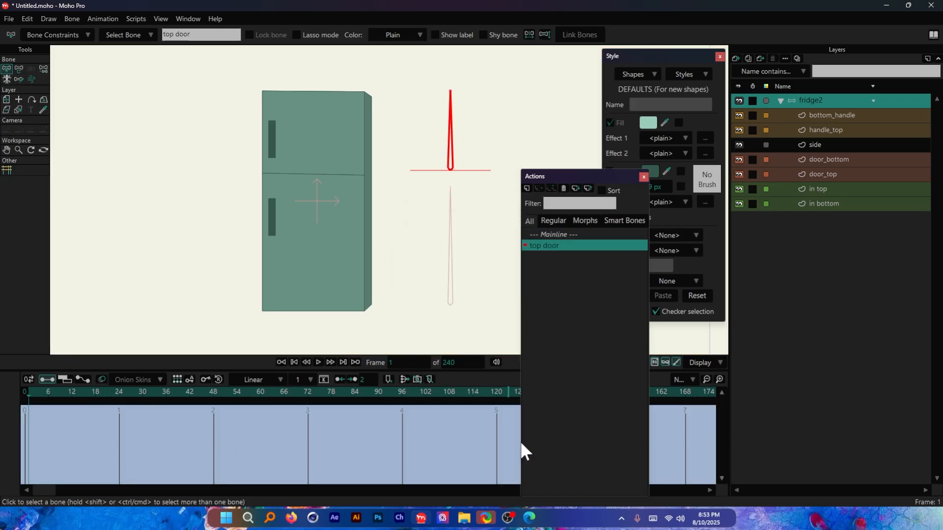
left_click_drag(583, 177, 564, 55)
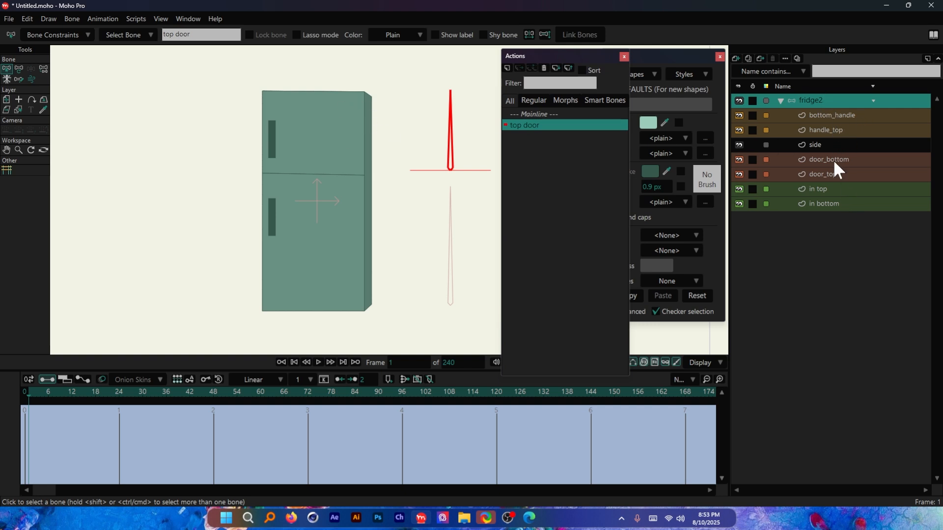
Move the door_top layer above door_bottom and select the two left corner points of the upper door
left_click(829, 172)
left_click_drag(838, 171, 837, 155)
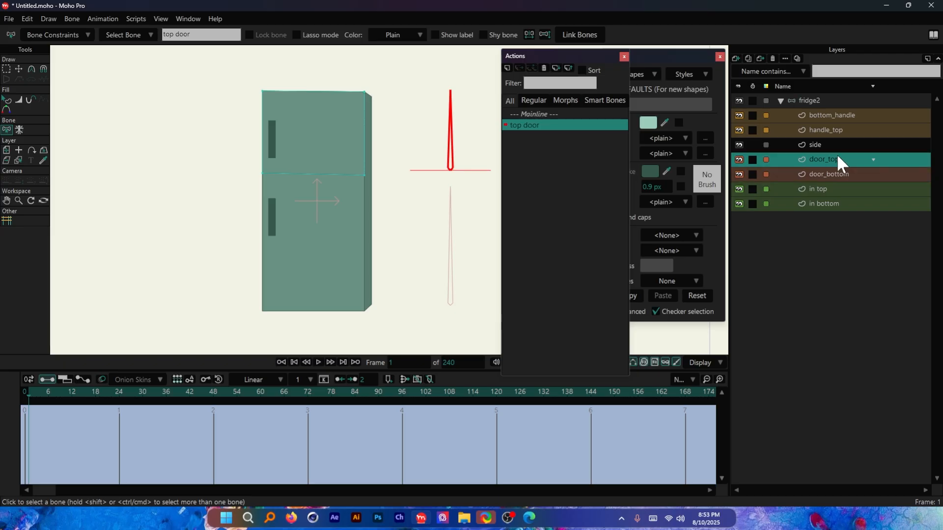
scroll(356, 98, "up", 3)
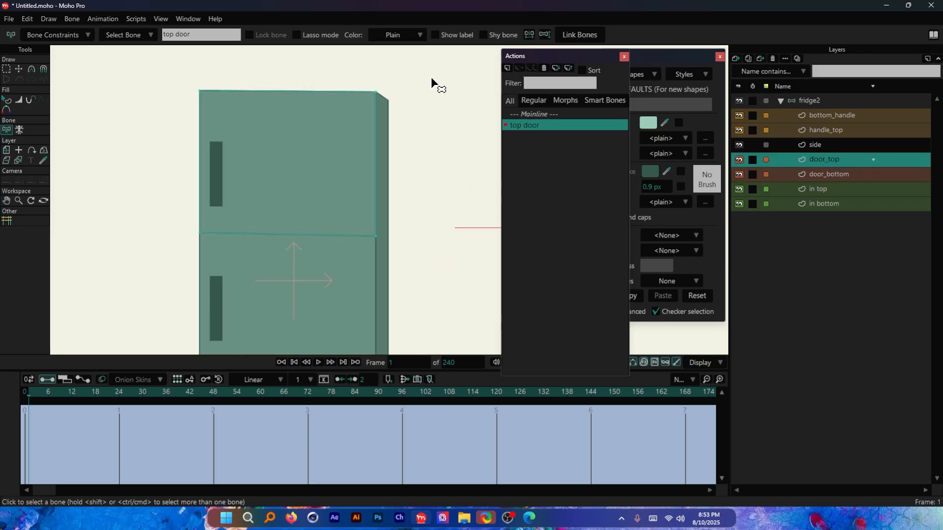
left_click(20, 70)
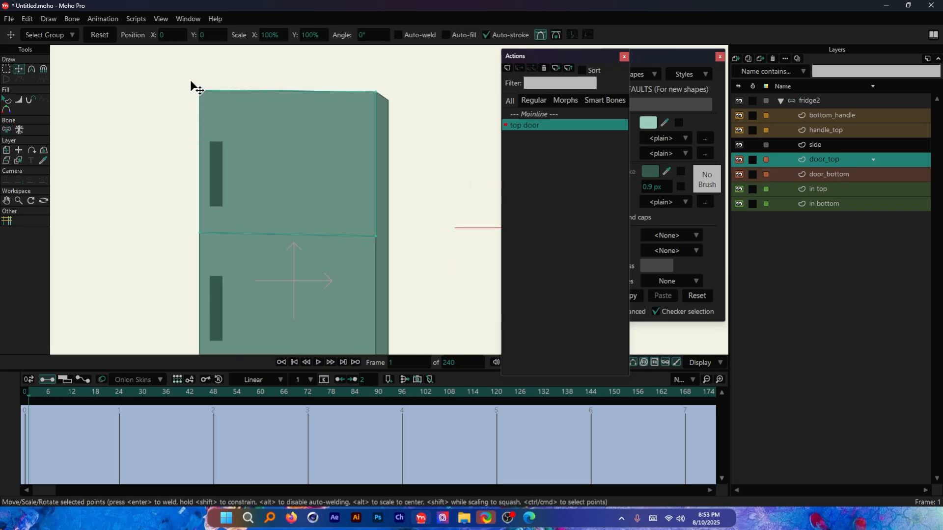
left_click(207, 97)
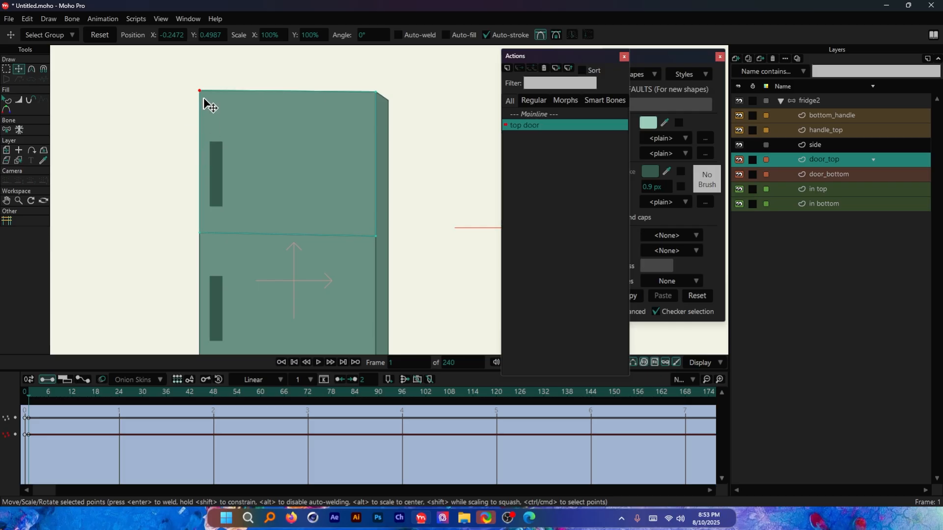
left_click(200, 91)
left_click(308, 166)
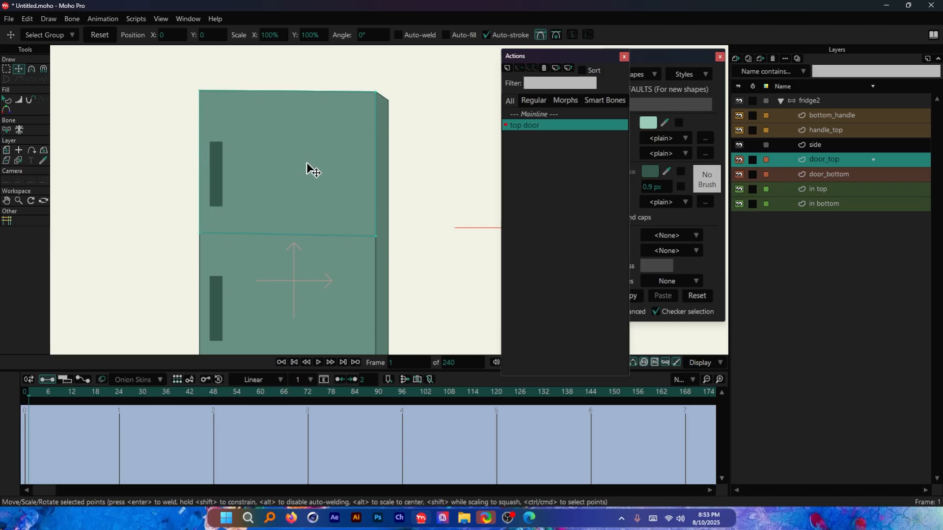
double_click(199, 94)
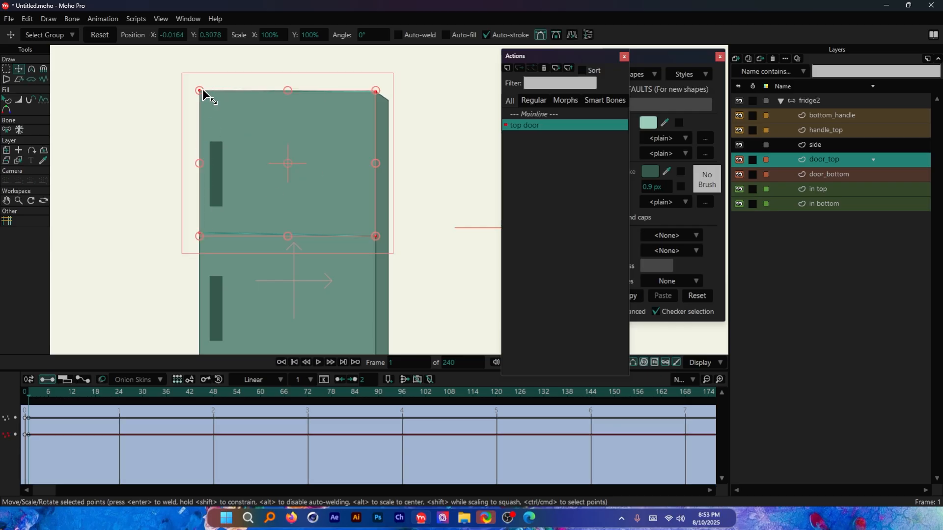
left_click(158, 222)
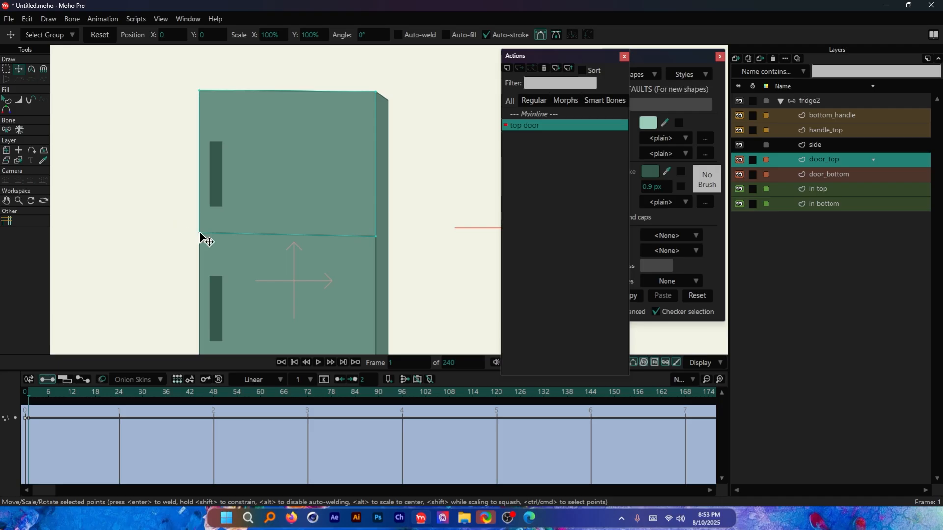
left_click(200, 234)
left_click(7, 70)
mouse_move(144, 85)
left_mouse_down()
mouse_move(237, 170)
mouse_move(200, 95)
left_mouse_up()
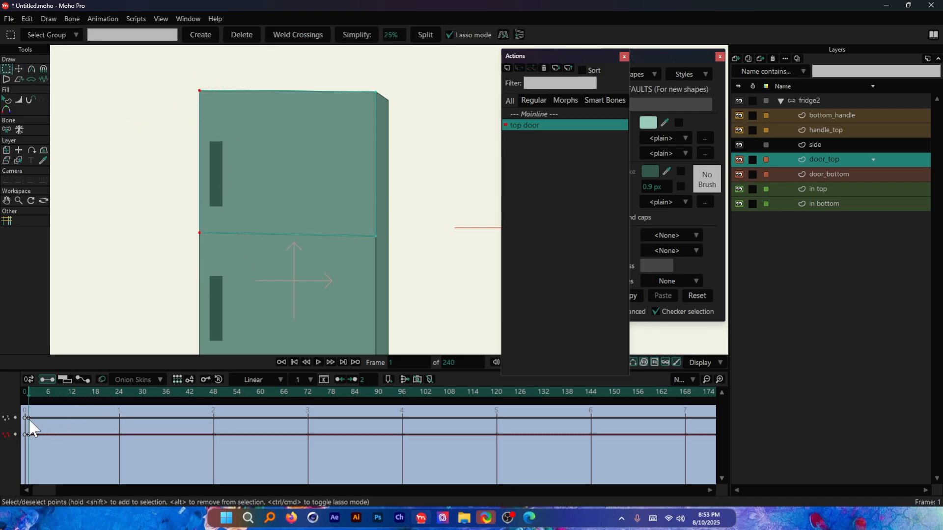
On the fridge2 bone layer, rotate the upper bone to 180° at frame 1 of the top door action
left_click(720, 380)
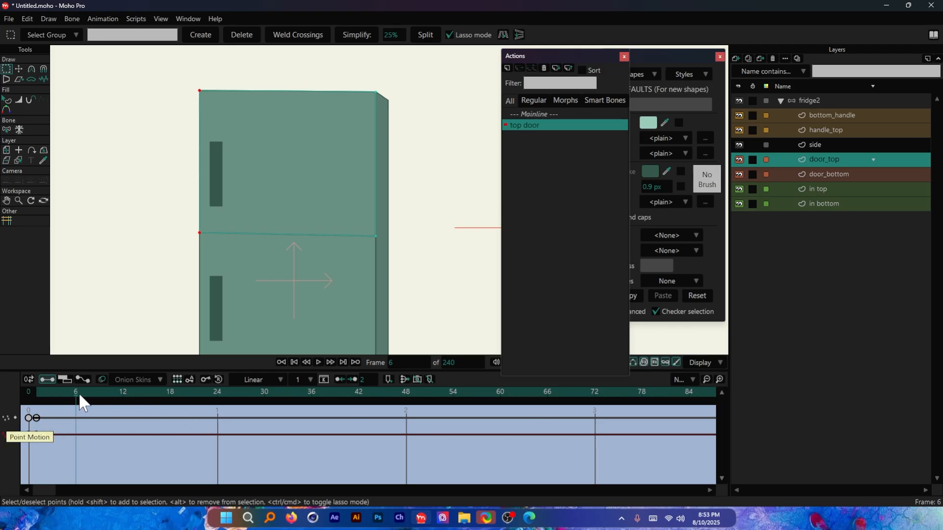
scroll(114, 265, "down", 4)
scroll(175, 257, "up", 1)
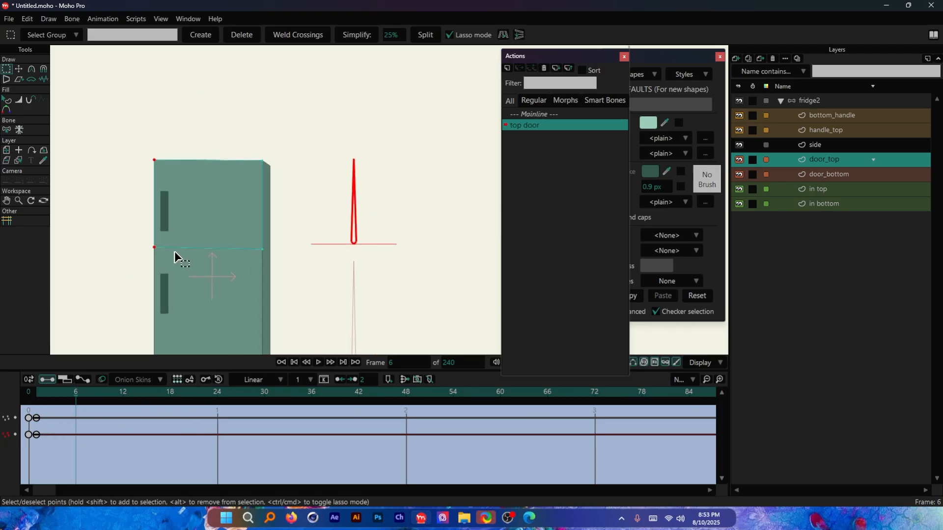
left_click_drag(77, 396, 37, 396)
left_click(812, 101)
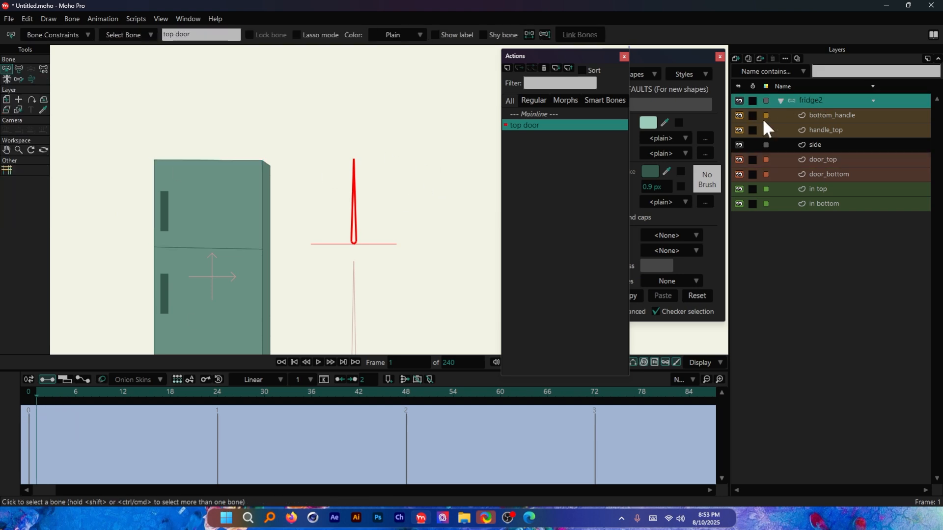
left_click(19, 70)
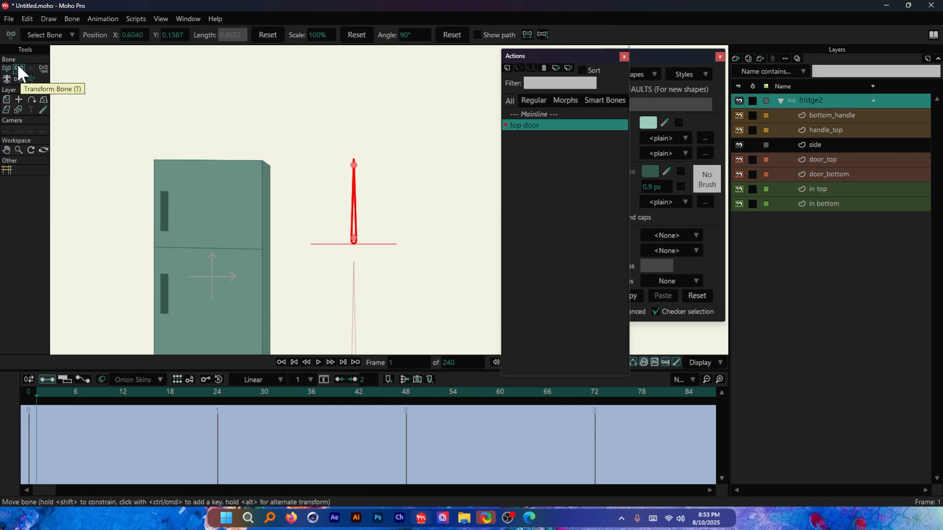
left_click_drag(353, 194, 291, 271)
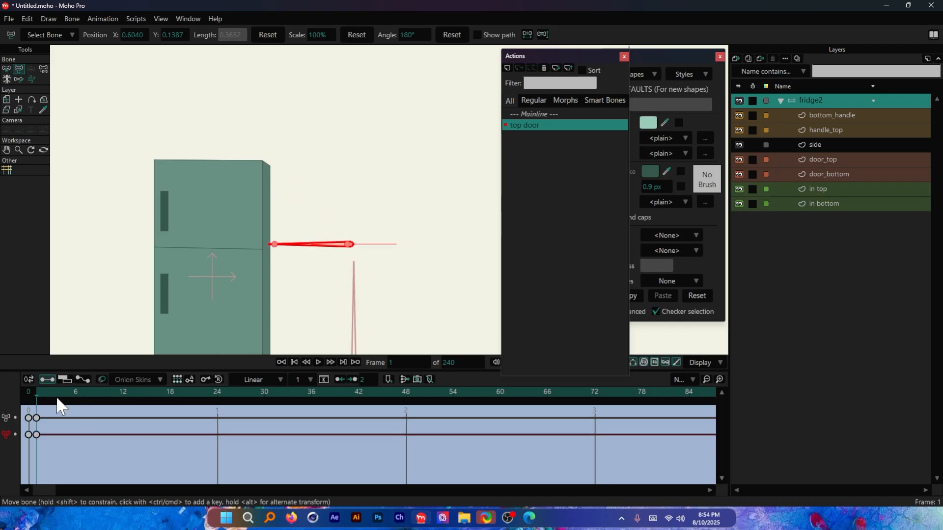
Rotate the upper bone to 0° at frame 18 of the action and return to frame 1
left_click_drag(57, 399, 217, 401)
mouse_move(217, 401)
left_mouse_down()
mouse_move(407, 400)
mouse_move(219, 401)
left_mouse_up()
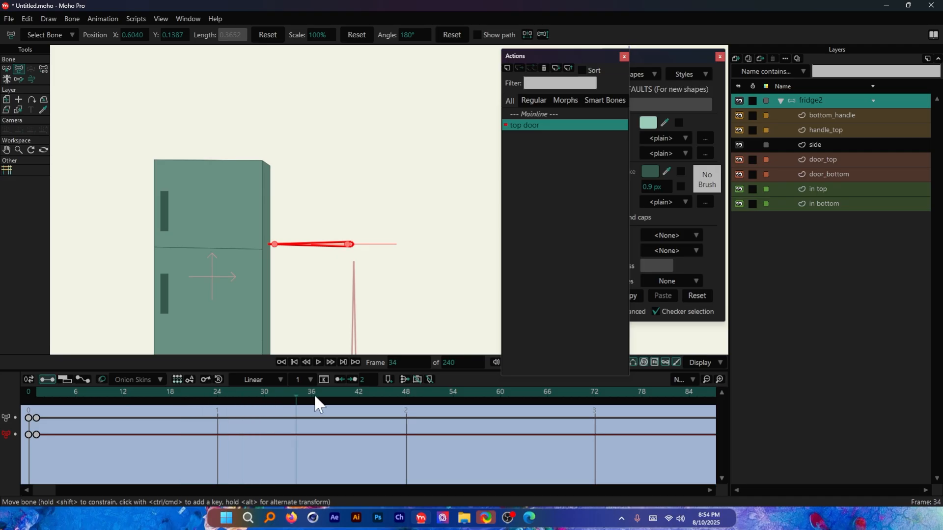
left_click_drag(315, 398, 405, 400)
left_click(217, 400)
left_click_drag(303, 245, 452, 261)
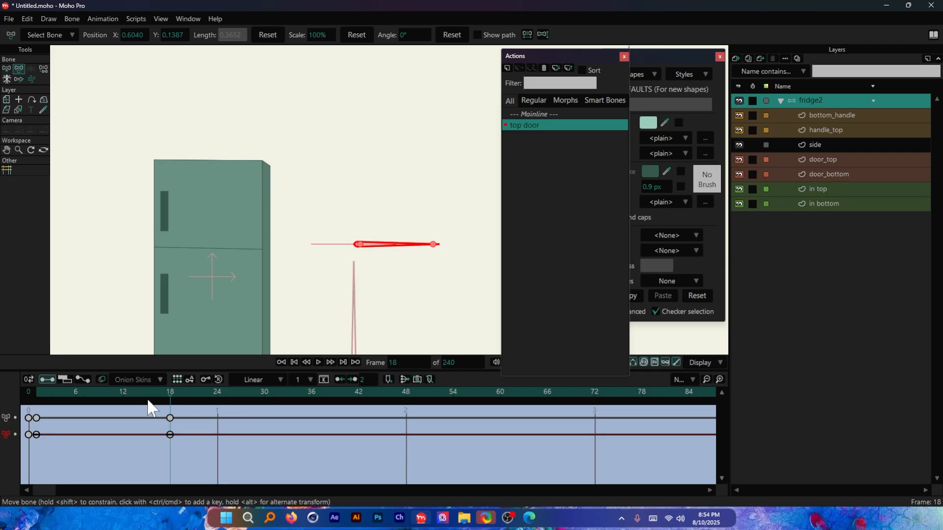
left_click_drag(168, 408, 39, 408)
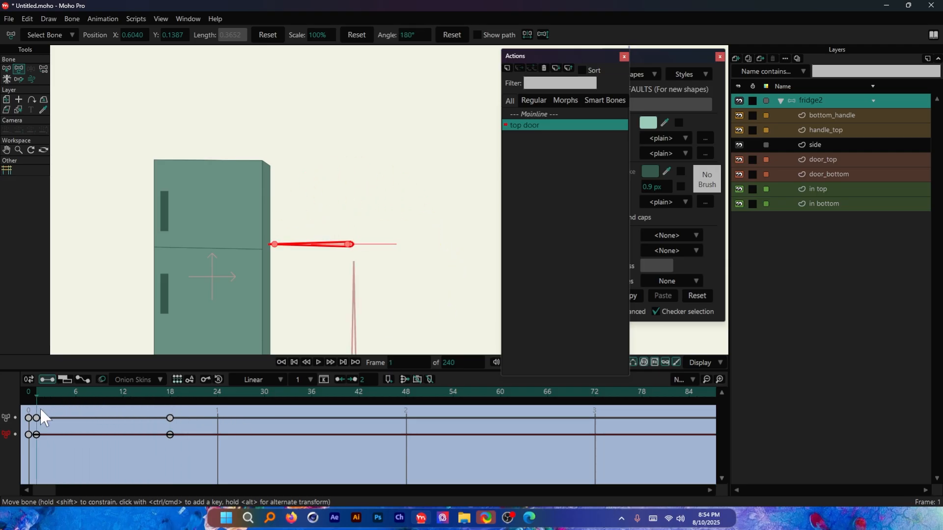
Try swinging the upper door open at frame 1 by moving door_top's two left corner points down and inward, and scrub to frame 6
left_click(831, 163)
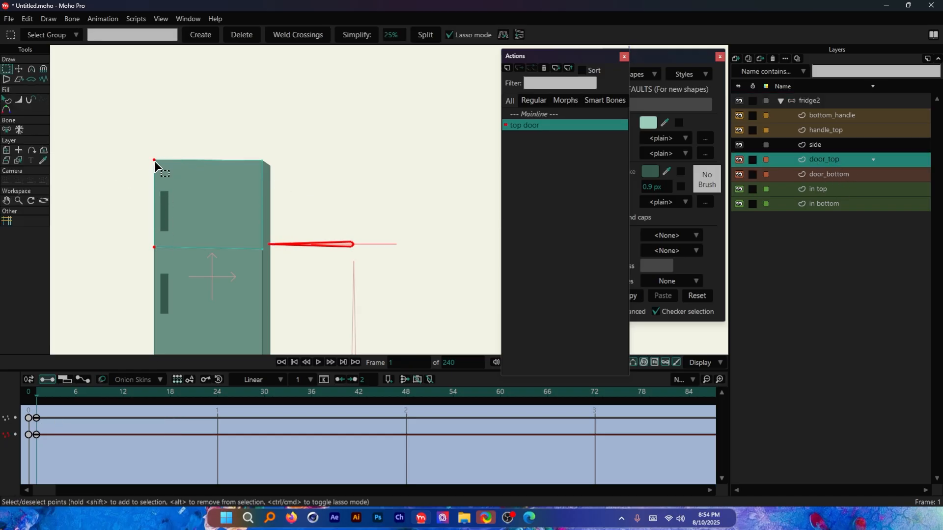
scroll(168, 199, "up", 1)
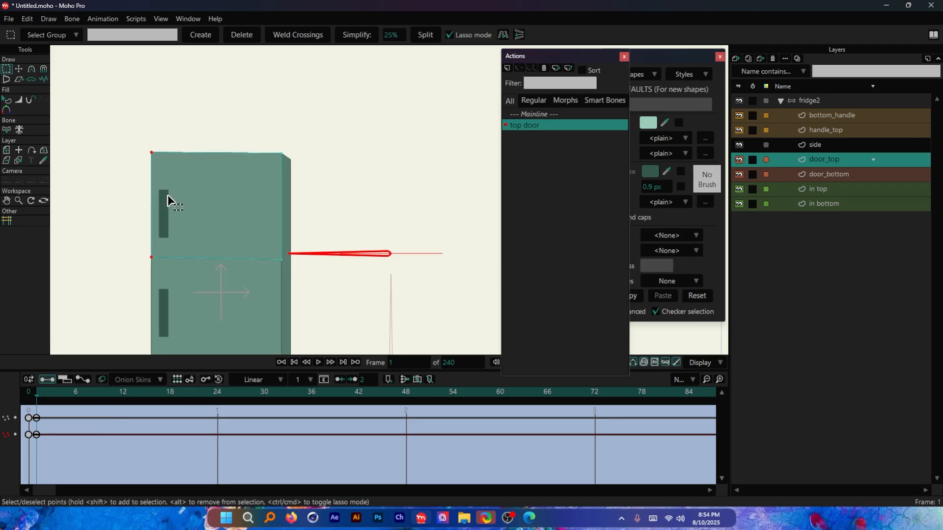
scroll(229, 114, "down", 1)
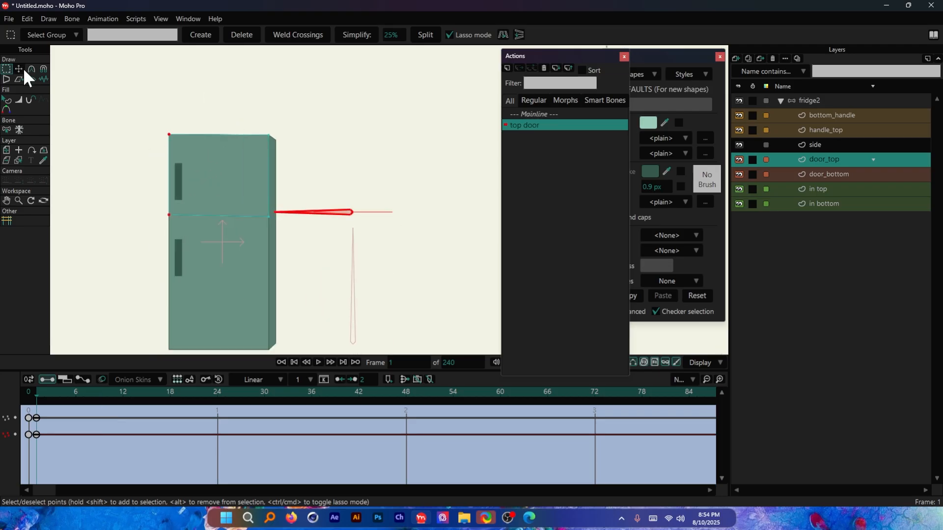
key("t")
scroll(204, 227, "up", 1)
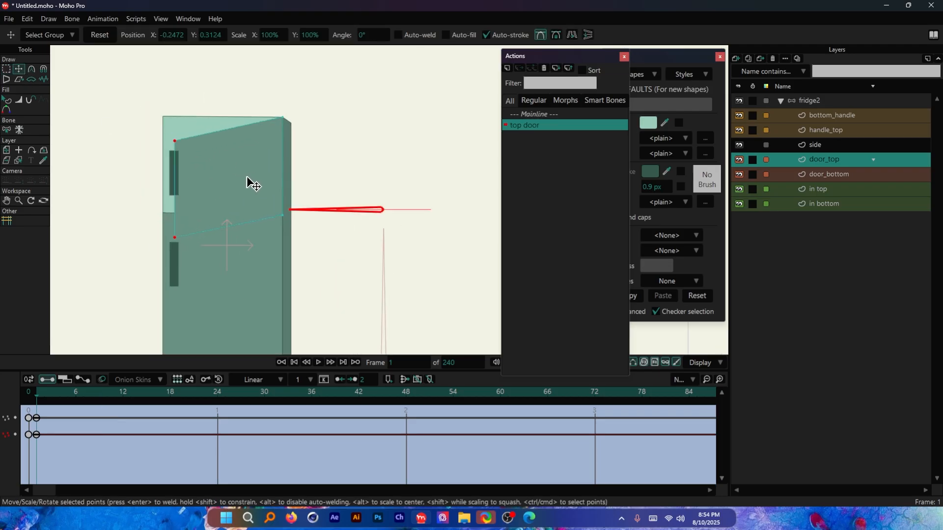
left_click(44, 393)
left_click_drag(44, 393, 75, 395)
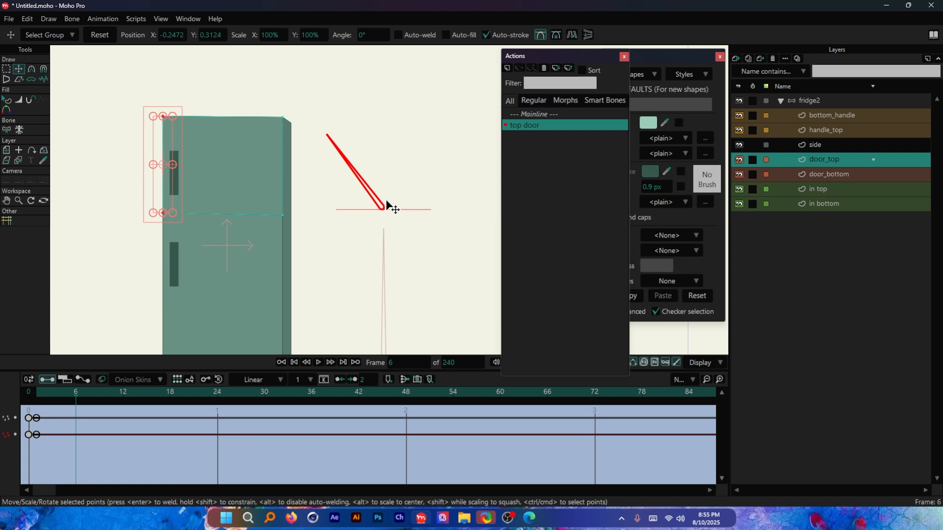
At frame 0 on the fridge2 layer, flip the upper bone to 270° and raise its base to Y about 0.46
left_click(28, 395)
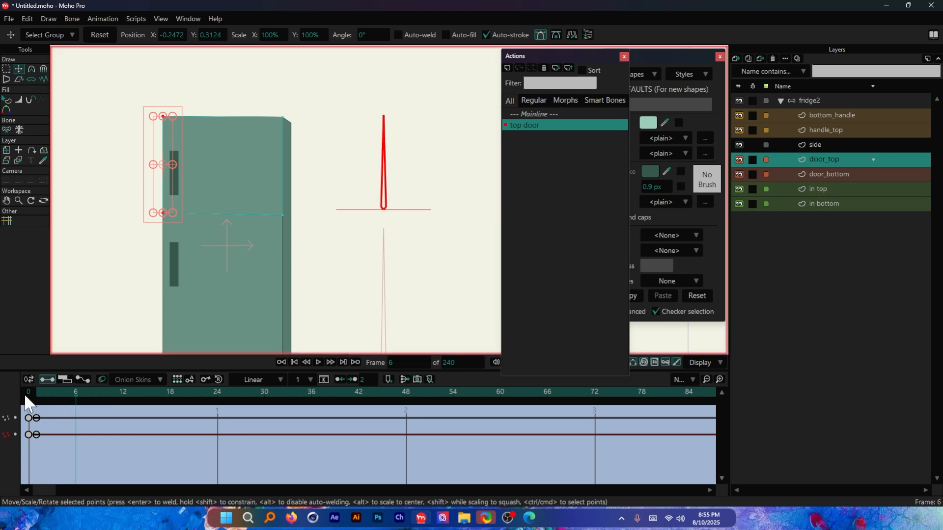
key("ctrl+r")
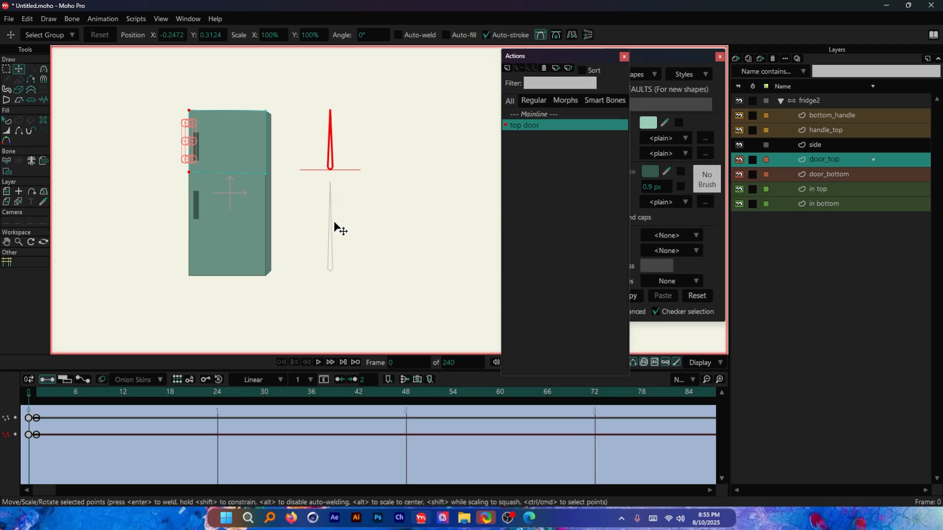
scroll(338, 168, "up", 1)
left_click(808, 103)
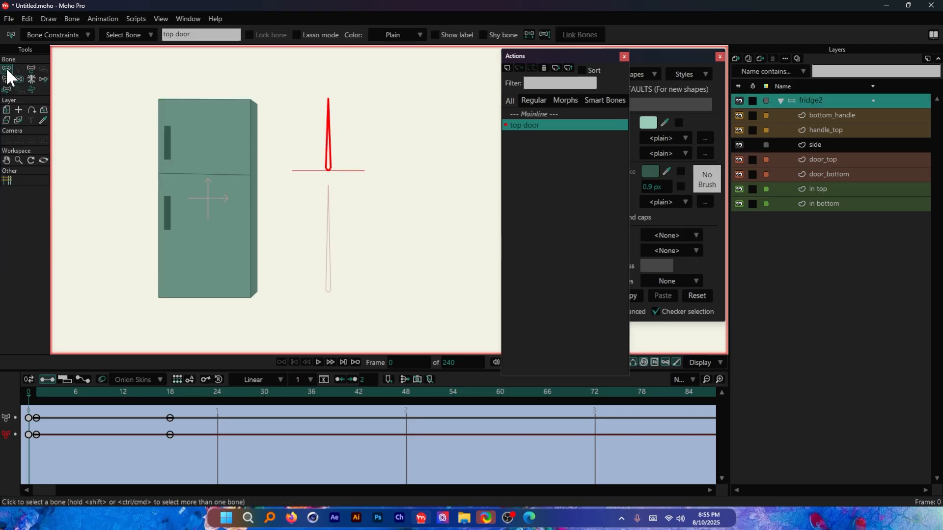
left_click_drag(396, 100, 301, 178)
left_click(361, 138)
left_click(305, 152)
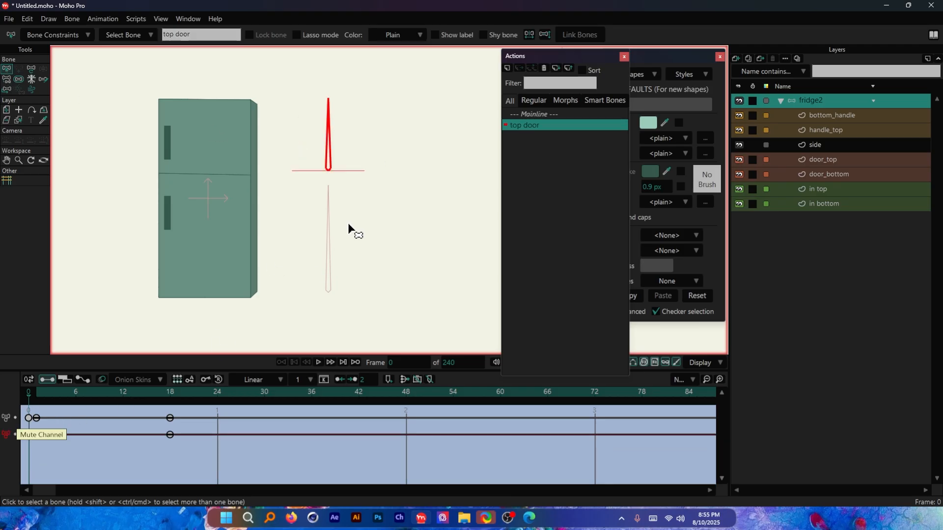
left_click(30, 69)
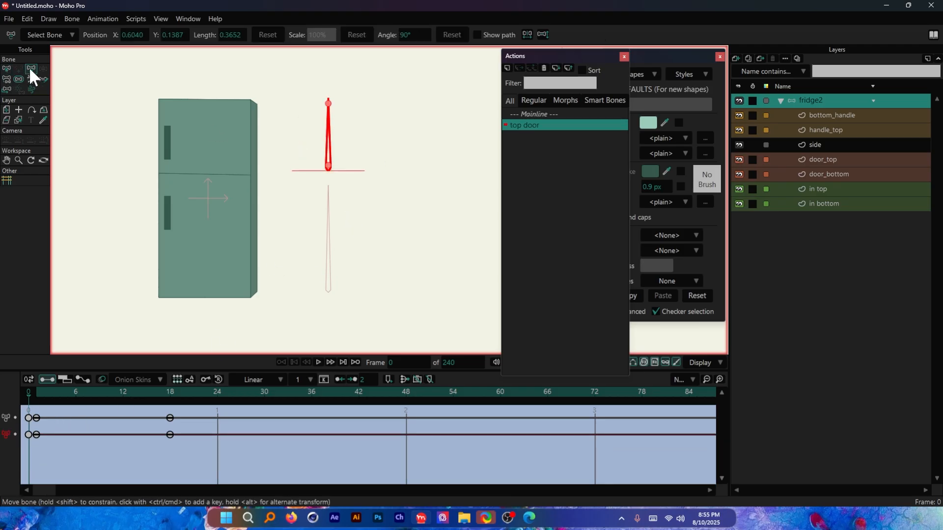
left_click_drag(329, 104, 339, 247)
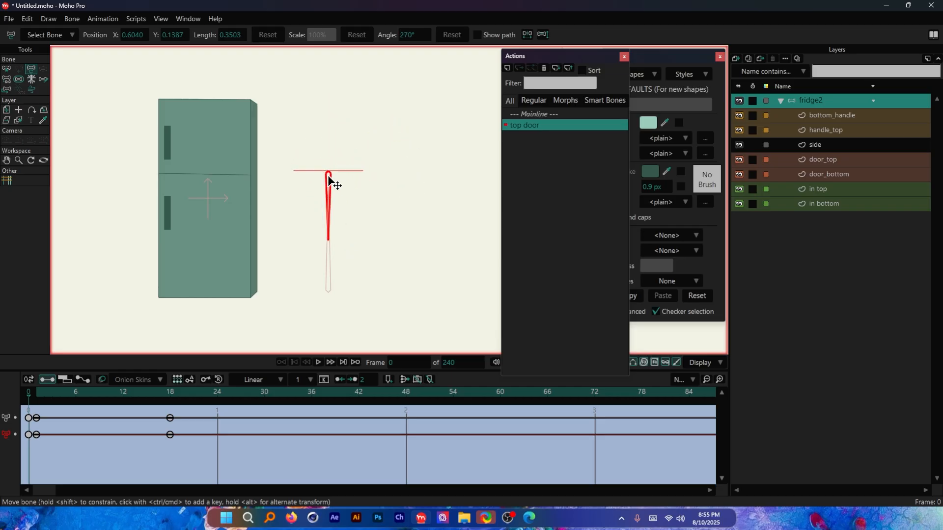
left_click_drag(331, 183, 330, 119)
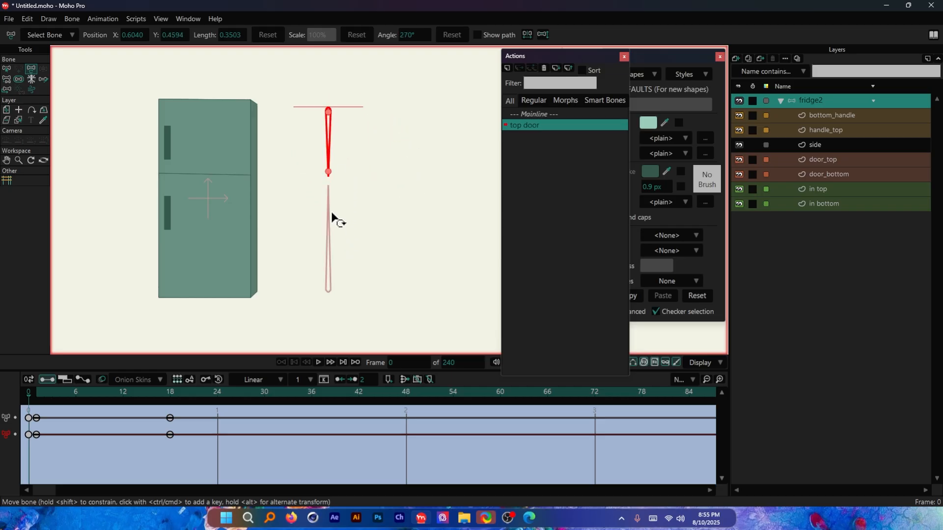
Reposition the lower bone's base at Y about 0.0055 and stretch the bone to a length of about 0.50
mouse_move(332, 216)
left_mouse_down()
mouse_move(331, 196)
mouse_move(374, 347)
mouse_move(322, 349)
mouse_move(328, 203)
left_mouse_up()
key("ctrl+z")
key("ctrl+z")
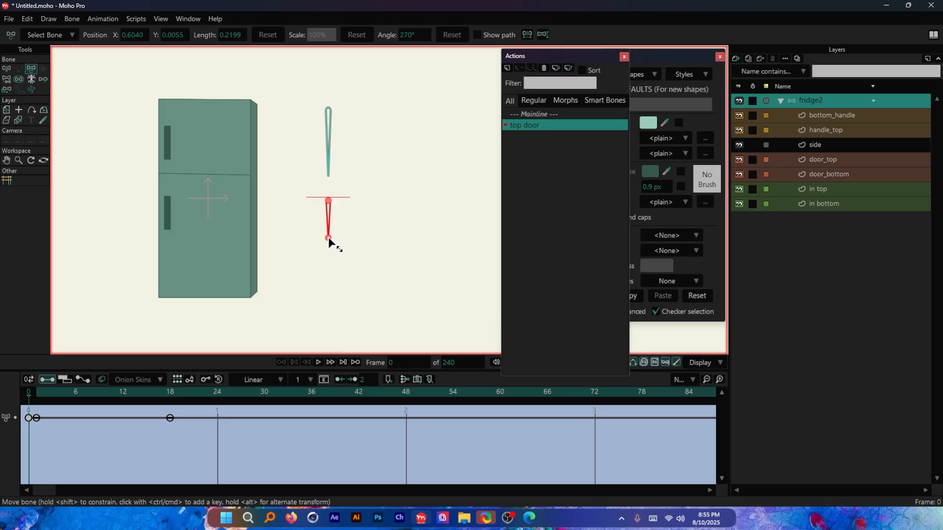
left_click_drag(328, 239, 329, 292)
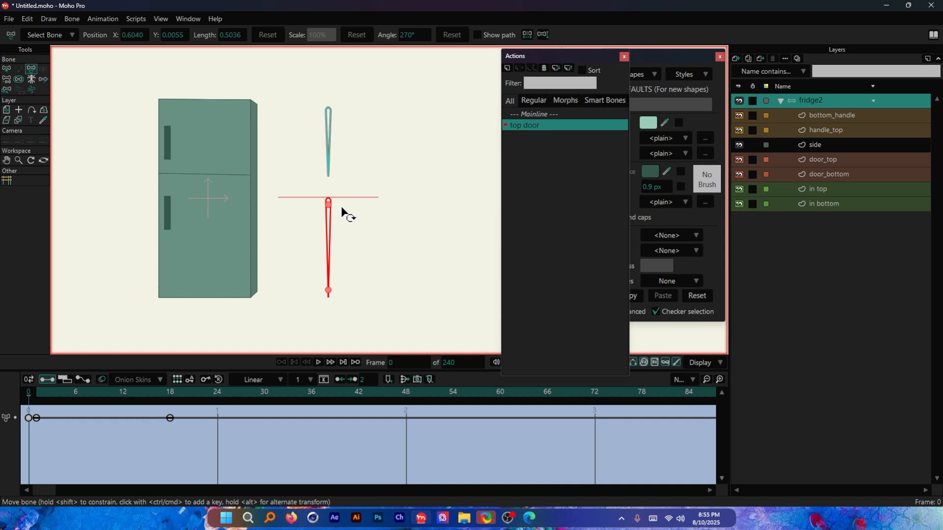
mouse_move(52, 392)
left_mouse_down()
mouse_move(116, 395)
mouse_move(67, 400)
left_mouse_up()
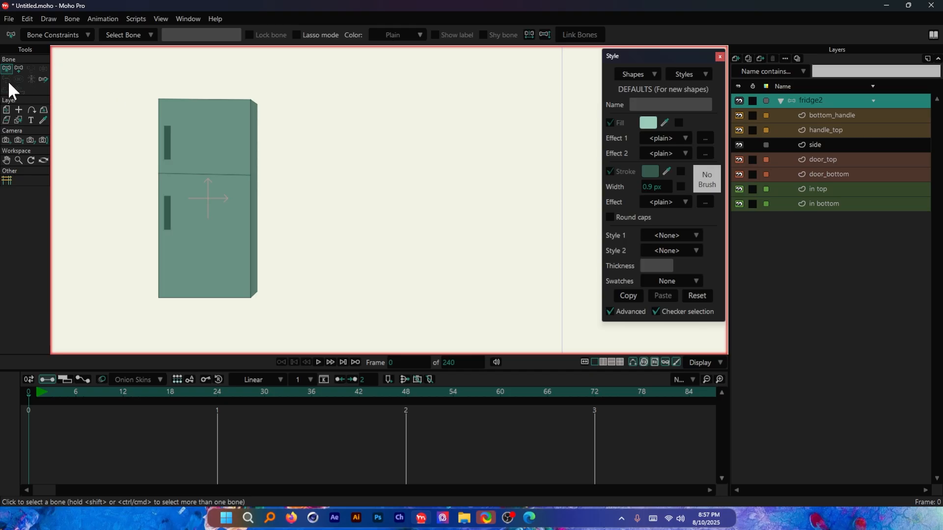
On the fridge2 layer, draw two separate vertical bones pointing down beside the fridge, one per door height
left_click(19, 69)
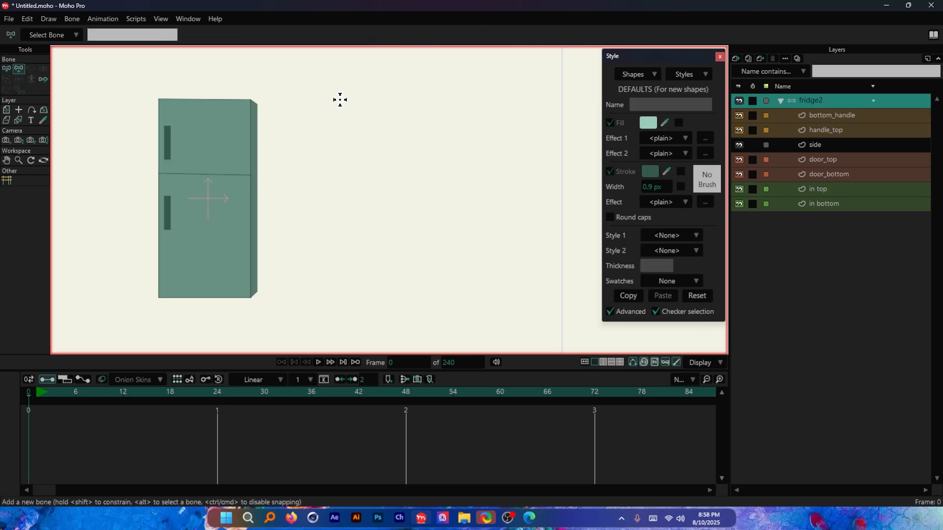
left_click_drag(332, 100, 332, 167)
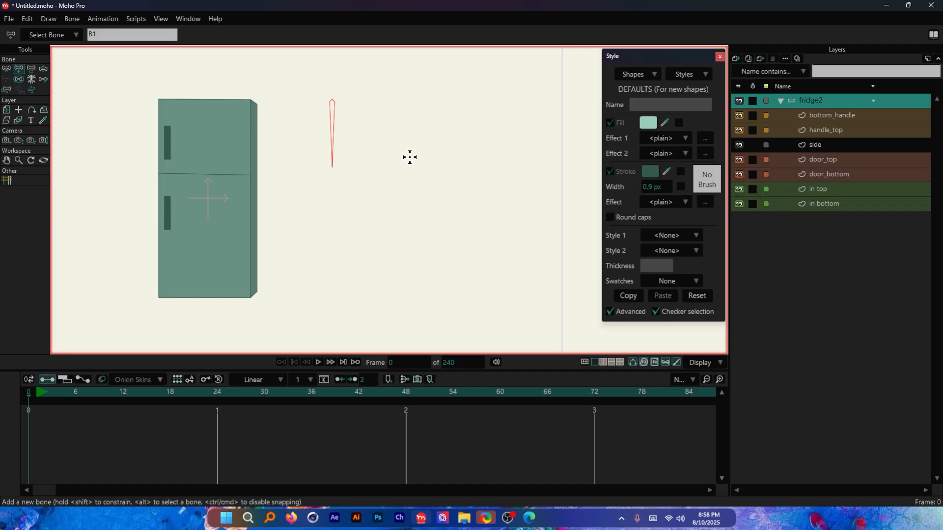
key("Return")
left_click_drag(333, 224, 334, 294)
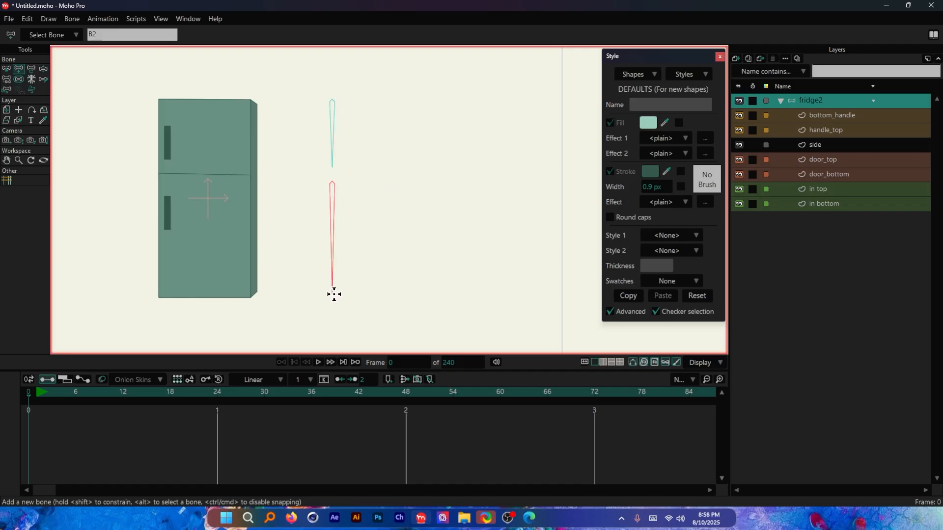
Enable angle constraints of -90° to 90° on both bones
left_click(6, 69)
left_click_drag(374, 101, 284, 237)
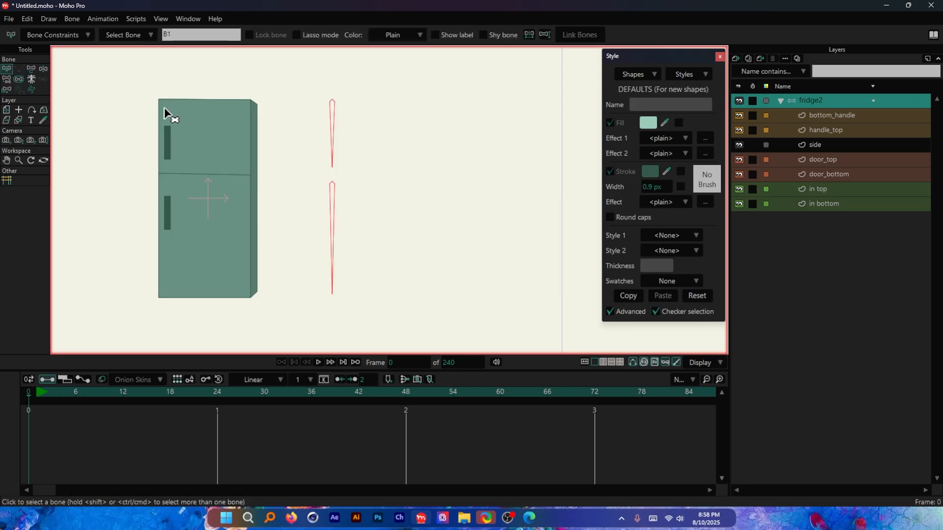
left_click(54, 34)
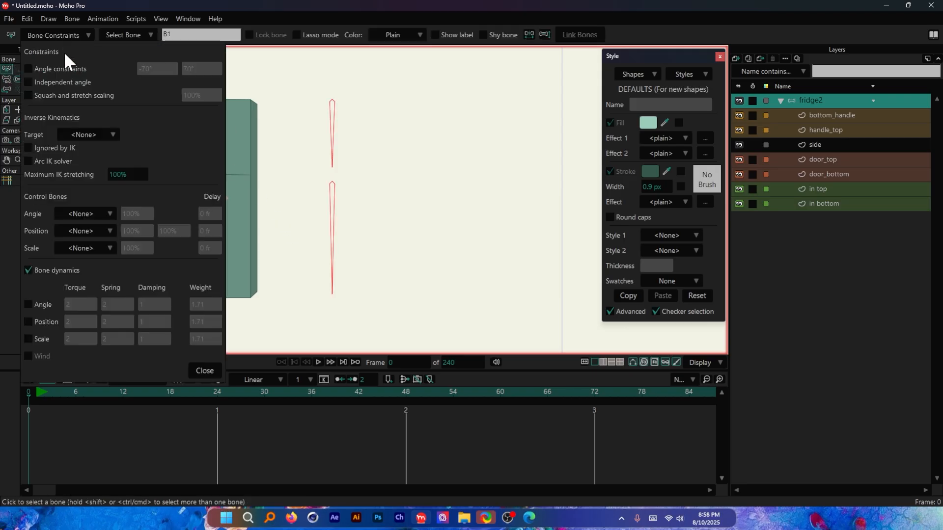
left_click(38, 69)
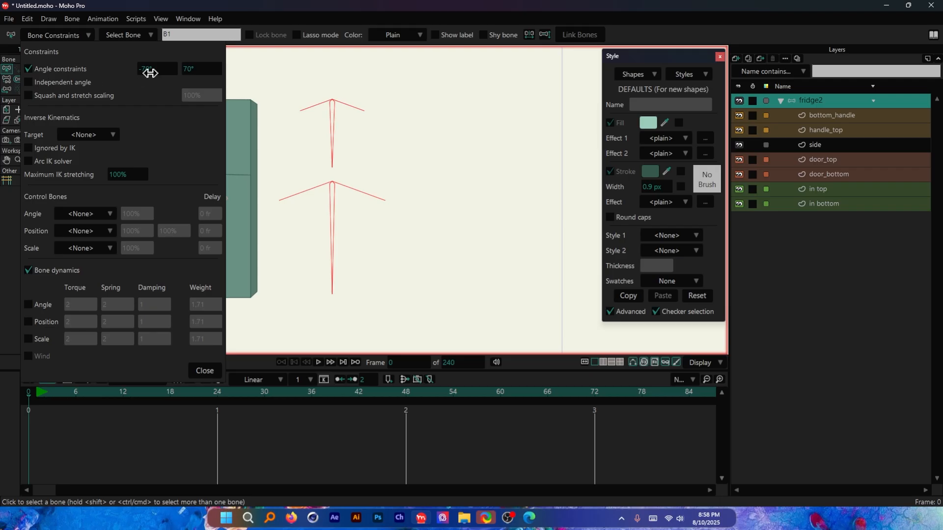
left_click_drag(152, 70, 211, 69)
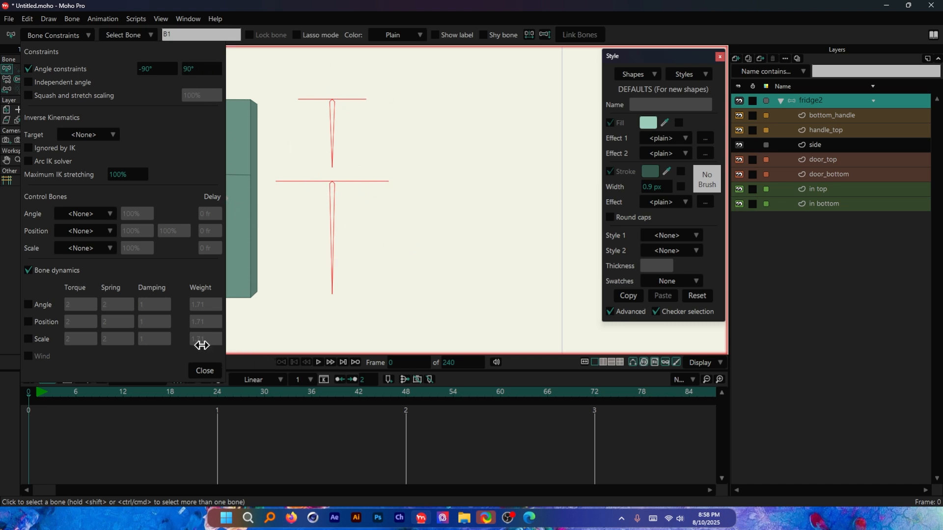
left_click(206, 370)
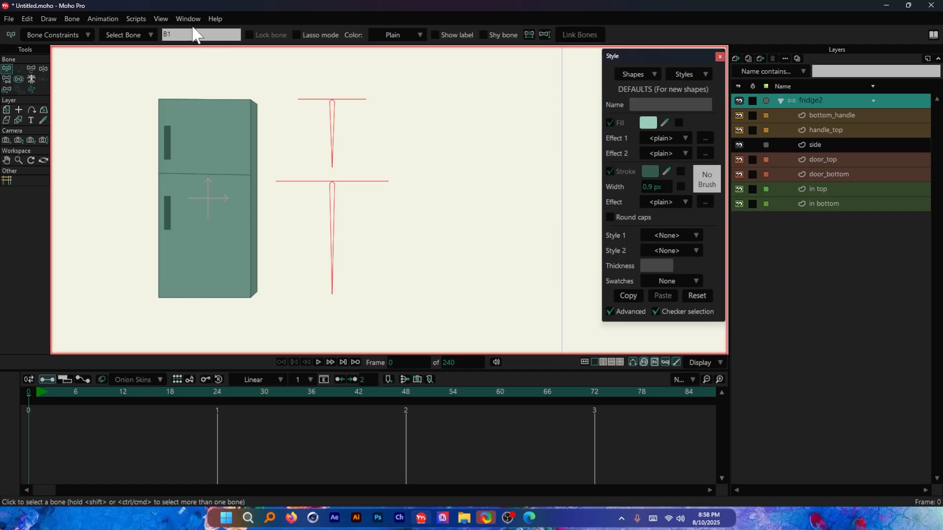
left_click(459, 143)
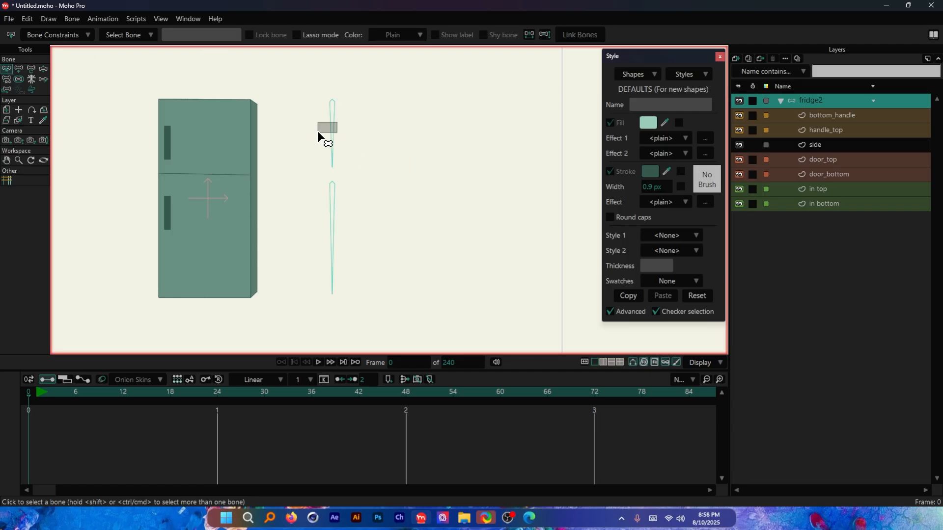
Show the Actions window and rename the upper bone "door top"
left_click(333, 140)
left_click(188, 18)
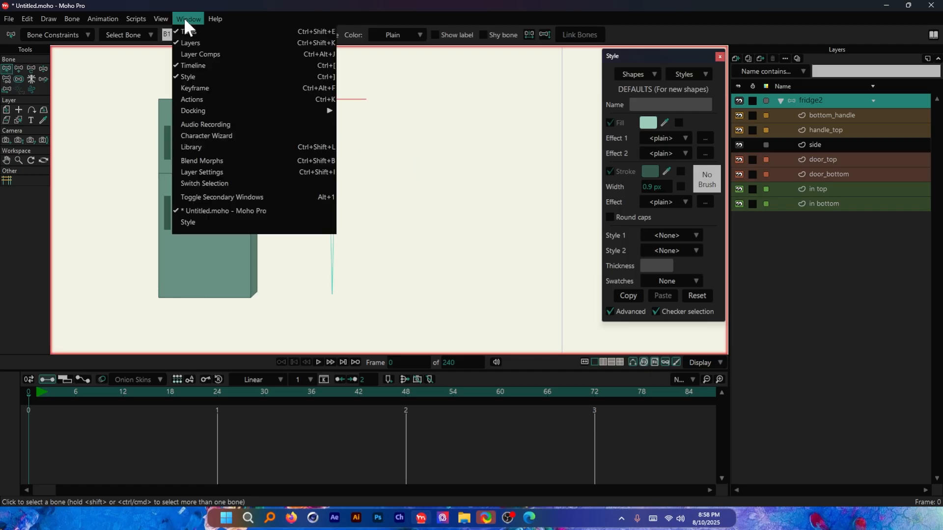
left_click(222, 126)
left_click_drag(560, 58, 532, 58)
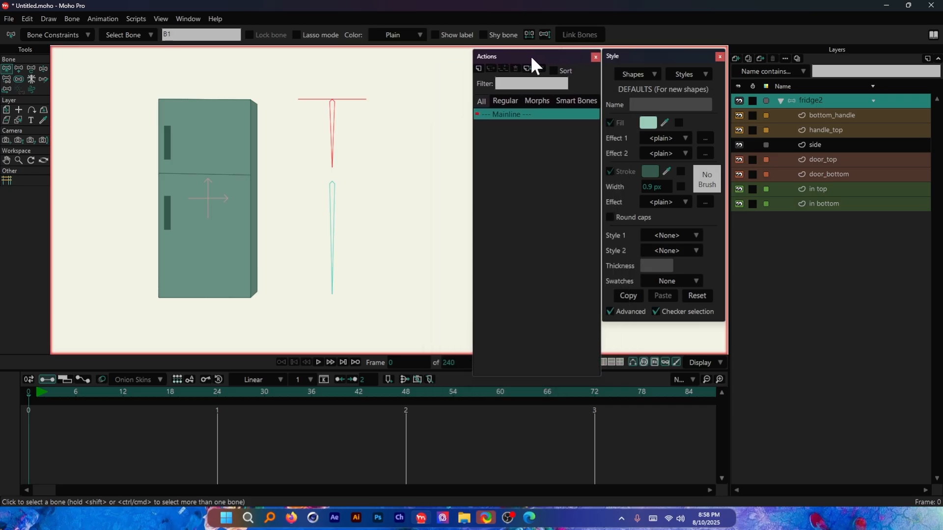
left_click(194, 35)
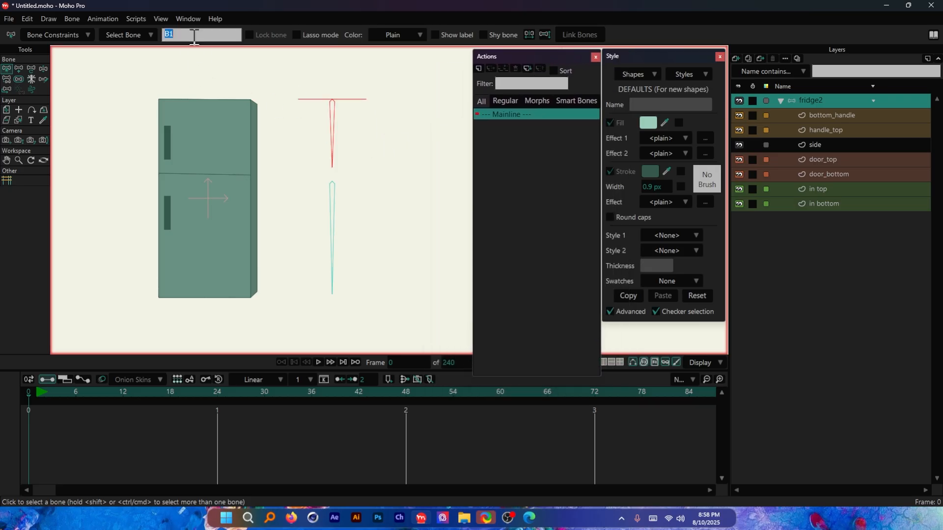
type("door top")
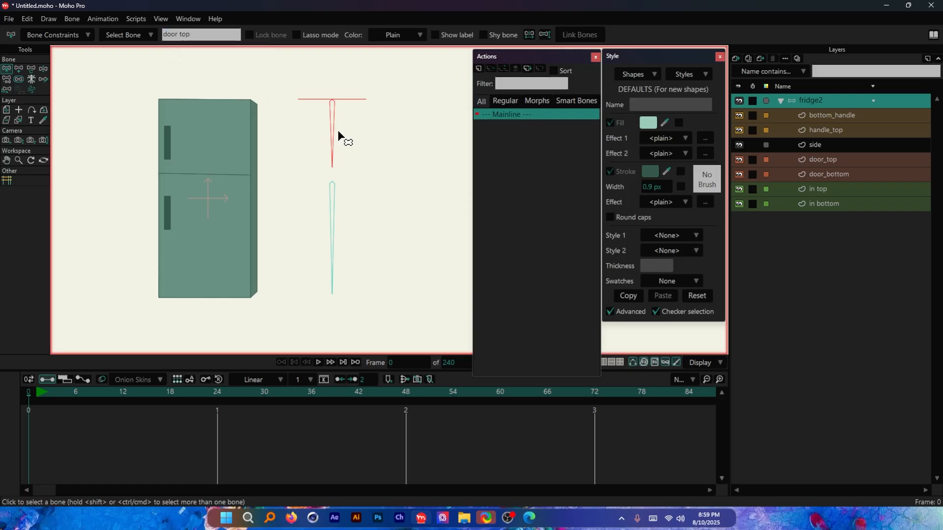
Create a smart bone action named "door top" for the upper bone
left_click(476, 70)
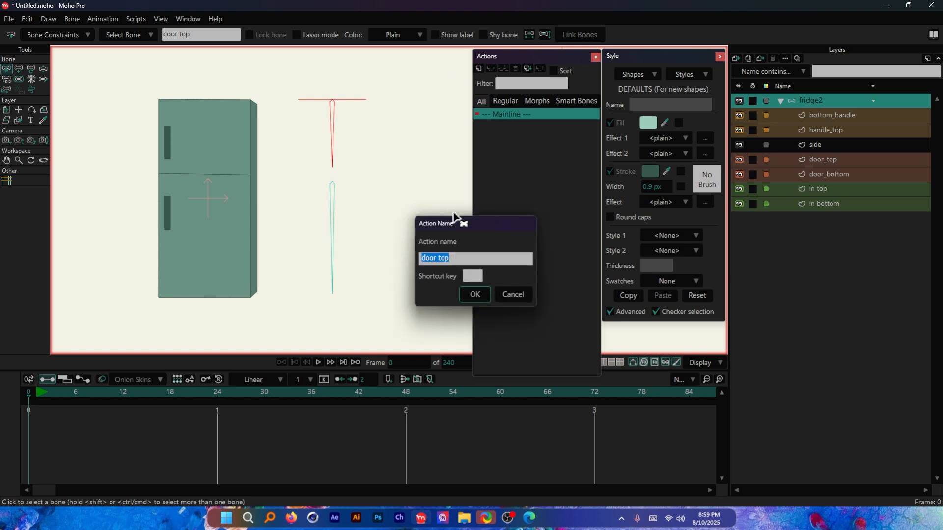
left_click_drag(455, 217, 199, 54)
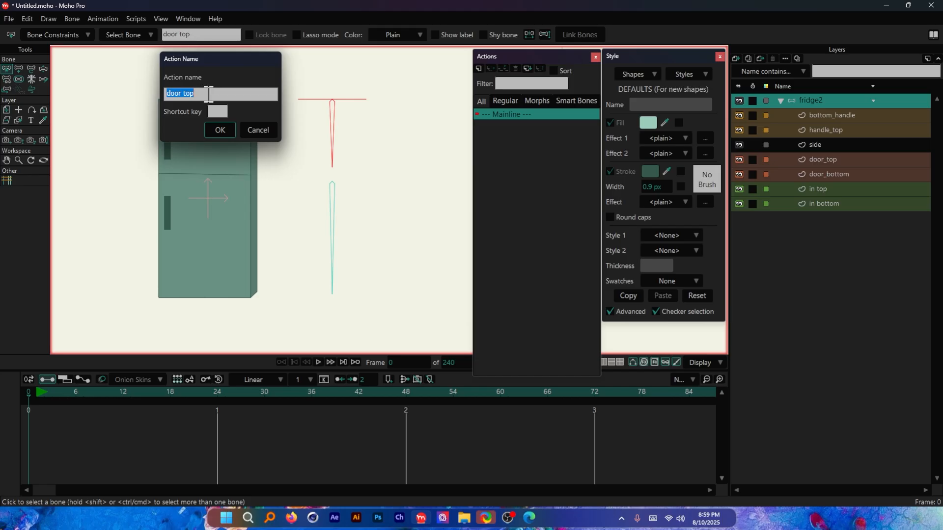
left_click_drag(221, 63, 428, 164)
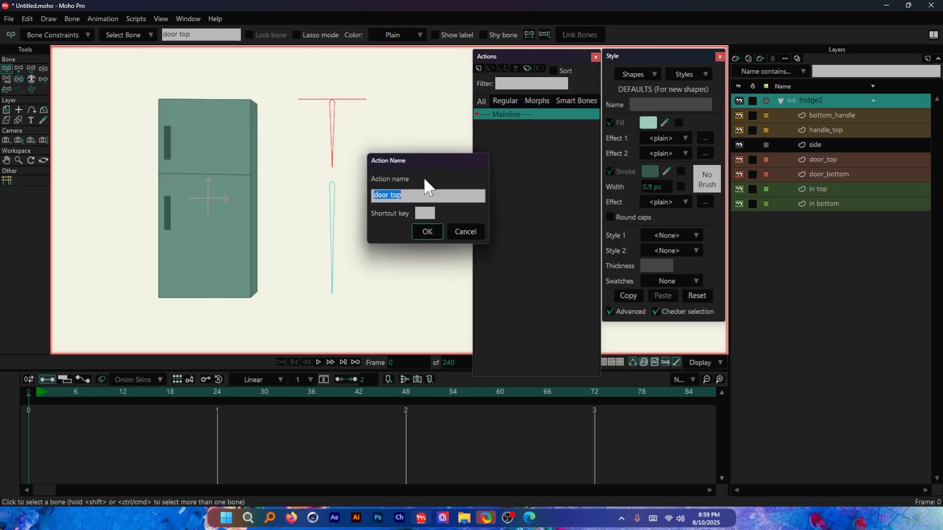
left_click(431, 232)
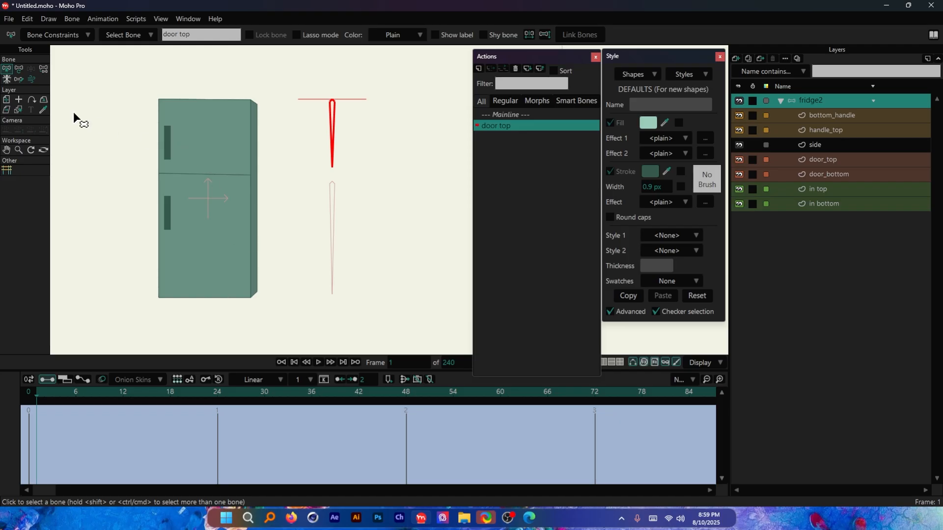
Try rotating the upper bone to 180° at frame 1 and swinging the lower bone, undoing both rotations
scroll(130, 100, "down", 1)
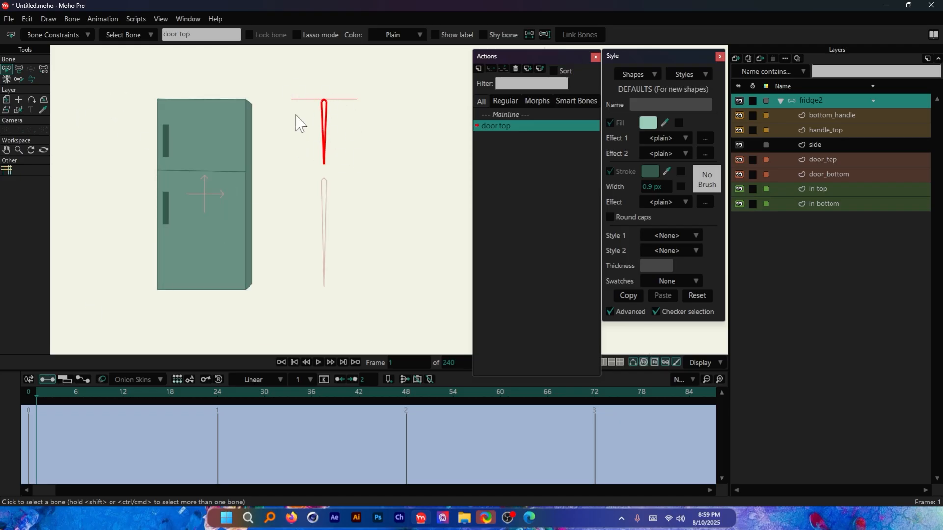
left_click(19, 69)
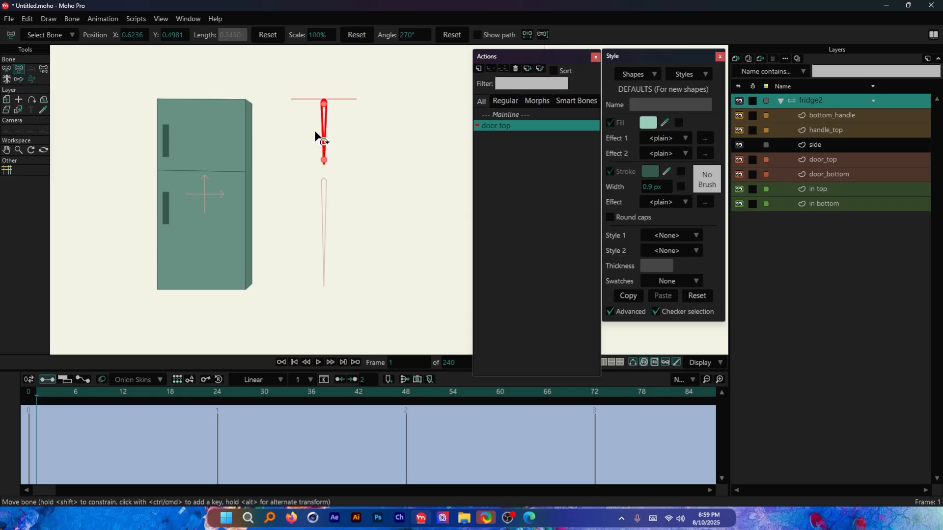
left_click_drag(327, 129, 291, 84)
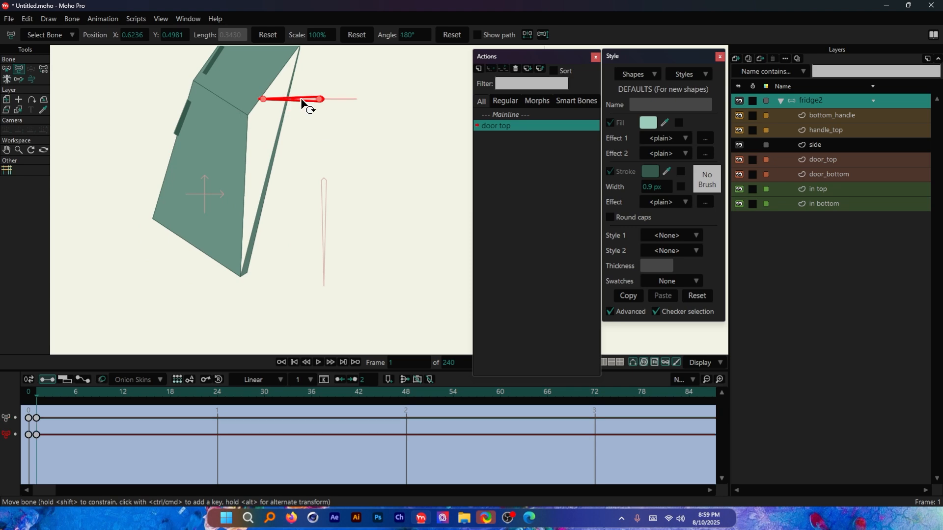
left_click_drag(297, 118, 295, 96)
key("ctrl+z")
left_click_drag(333, 219, 362, 186)
key("ctrl+z")
Select both bones and reduce their bone strength to 0 at frame 0
left_click(6, 69)
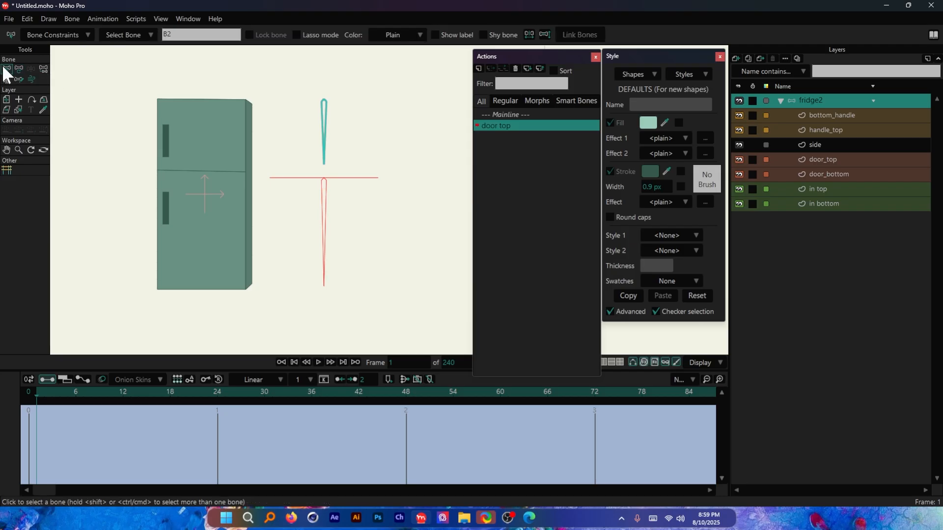
left_click_drag(408, 110, 298, 241)
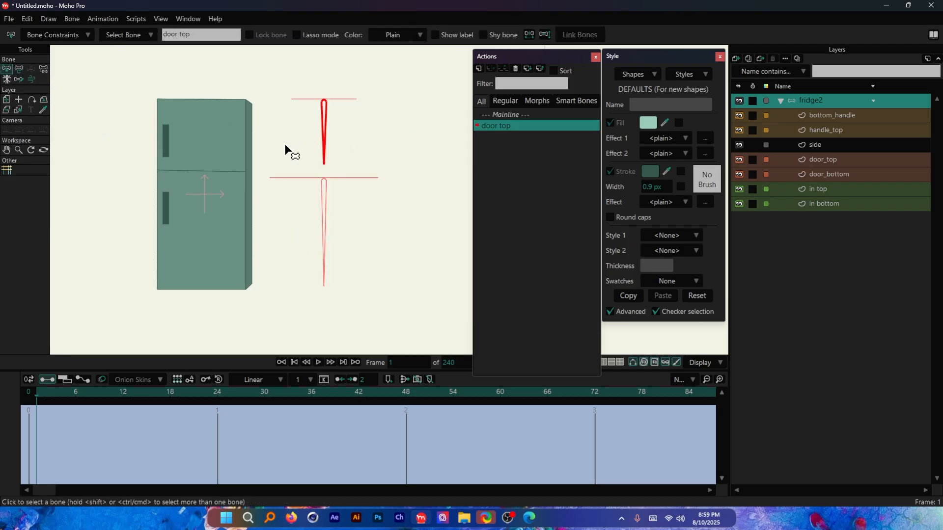
left_click(28, 394)
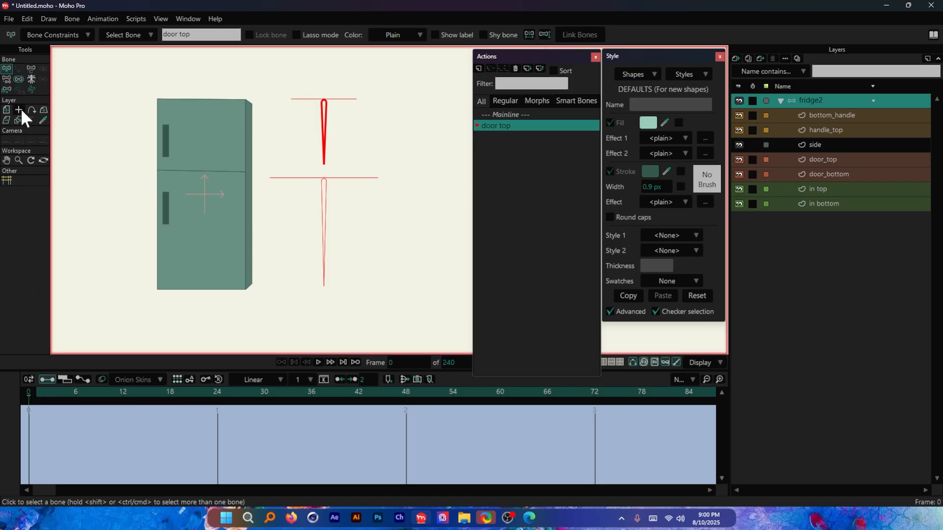
left_click(19, 79)
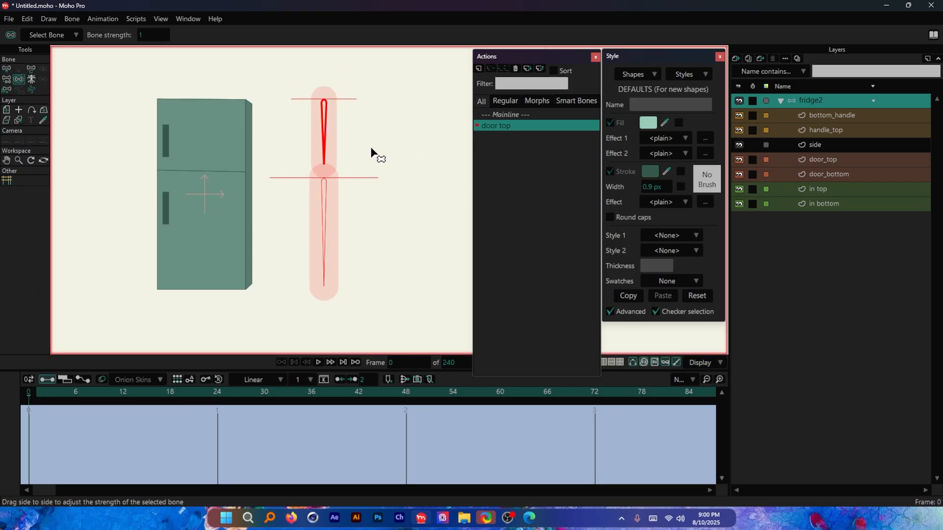
left_click_drag(371, 153, 347, 152)
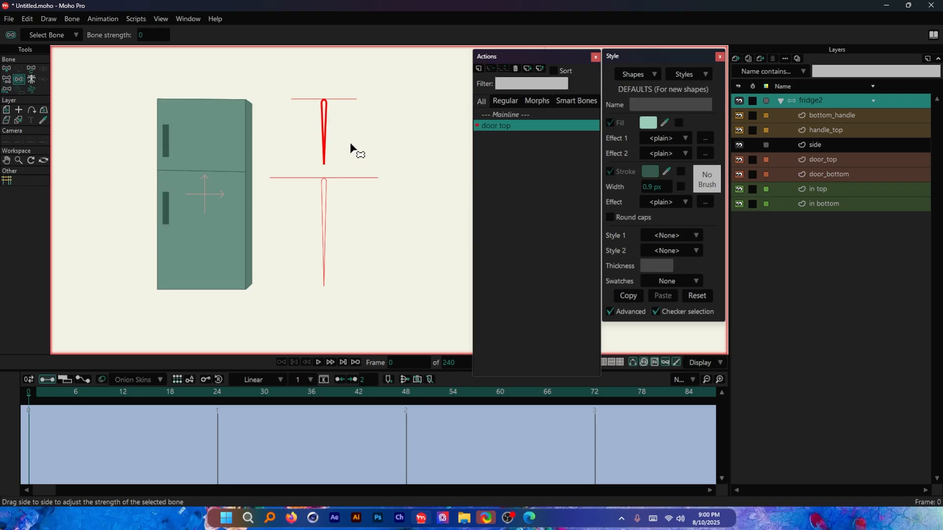
Rotate the upper bone to 180° at frame 1 of the door top action
left_click(38, 395)
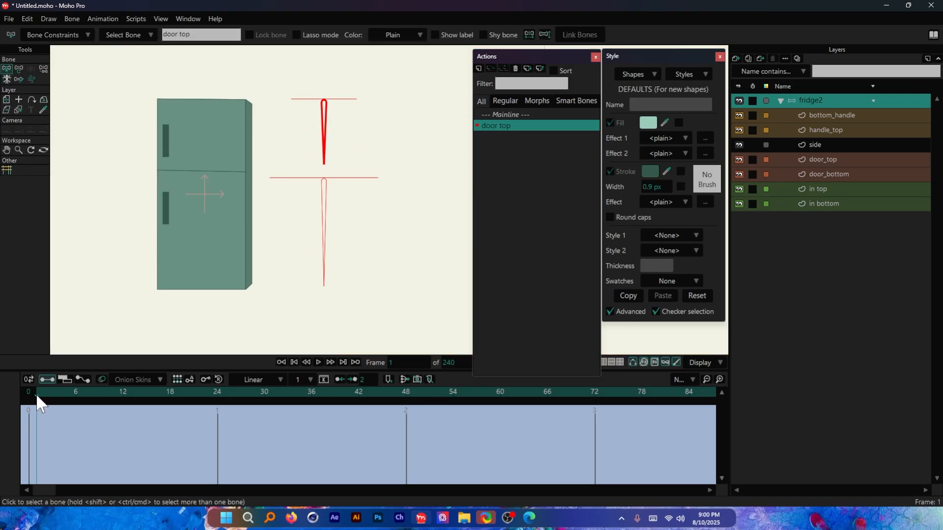
left_click(20, 73)
left_click(7, 67)
left_click(19, 69)
left_click_drag(326, 143, 286, 59)
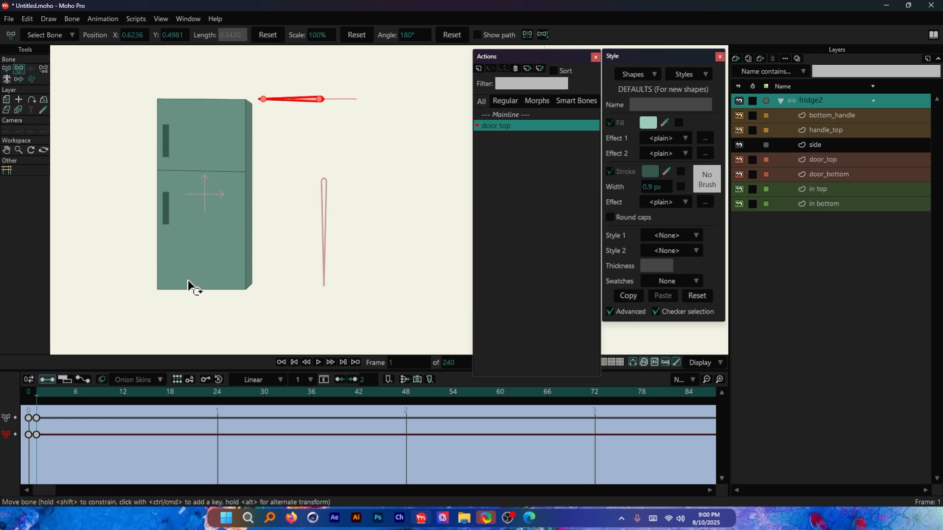
At frame 18 of the action, swing the upper bone horizontally to the opposite constraint limit, and return to frame 1
left_click_drag(93, 393, 217, 397)
left_click_drag(146, 393, 82, 397)
left_click_drag(94, 395, 216, 393)
left_click_drag(131, 398, 125, 398)
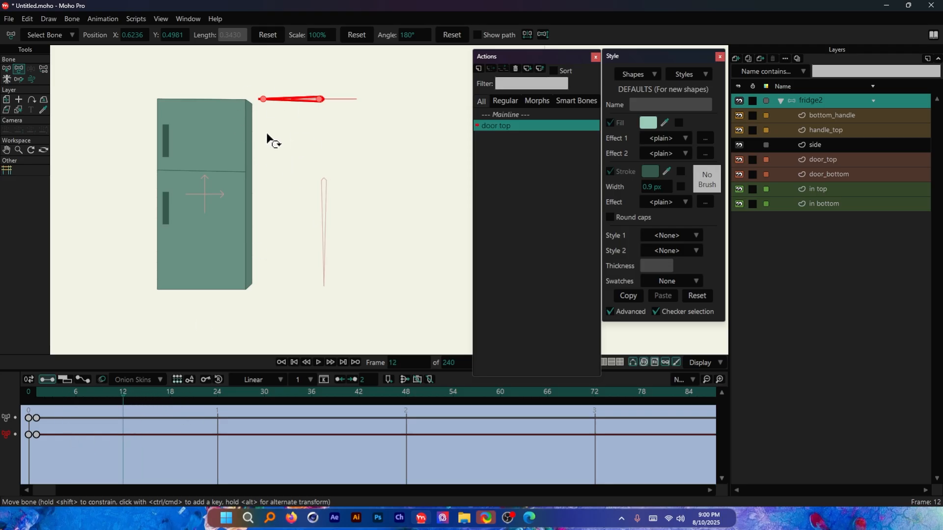
left_click(170, 391)
left_click_drag(129, 393, 122, 393)
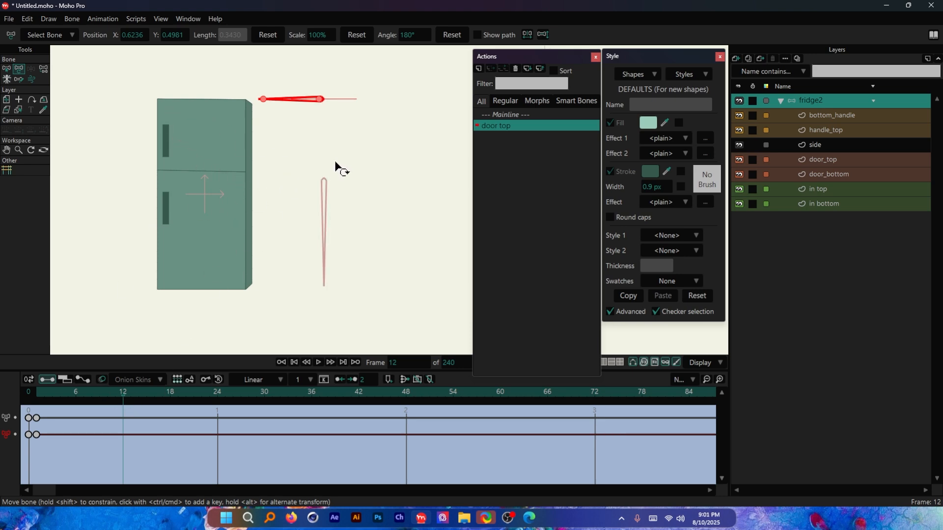
left_click_drag(212, 393, 163, 407)
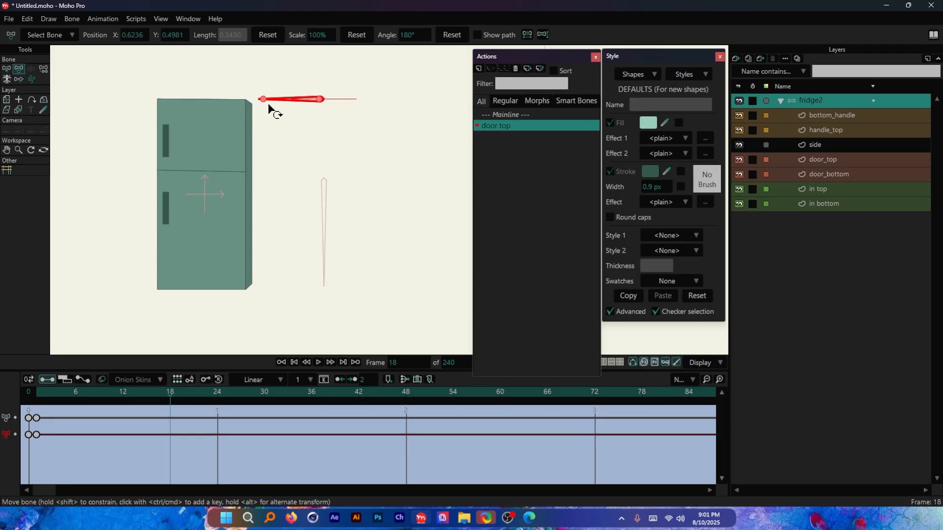
left_click_drag(279, 100, 391, 99)
left_click_drag(170, 396, 36, 407)
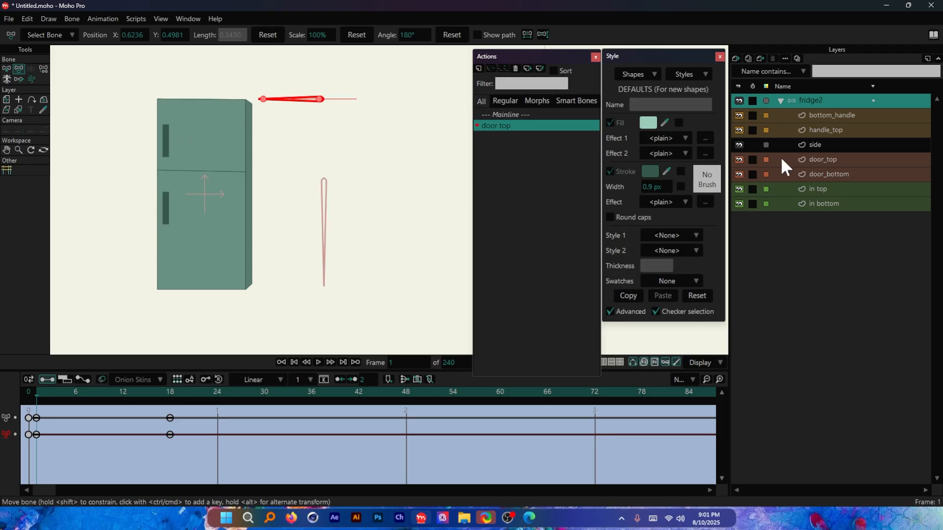
On the door_top layer, select the two corner points of the handle-side edge and key them at frame 1 of the door top action
left_click(817, 165)
scroll(155, 101, "up", 3)
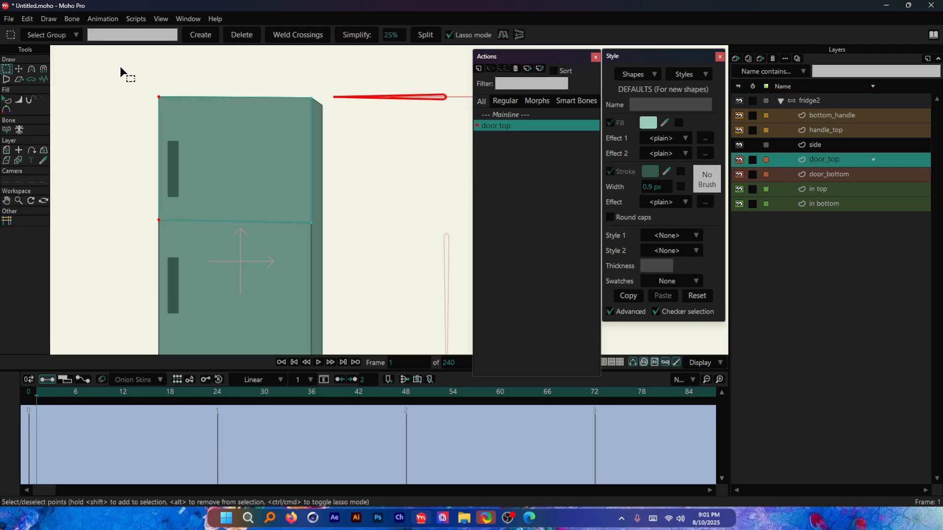
left_click(174, 75)
left_click_drag(130, 80, 219, 263)
left_click(19, 70)
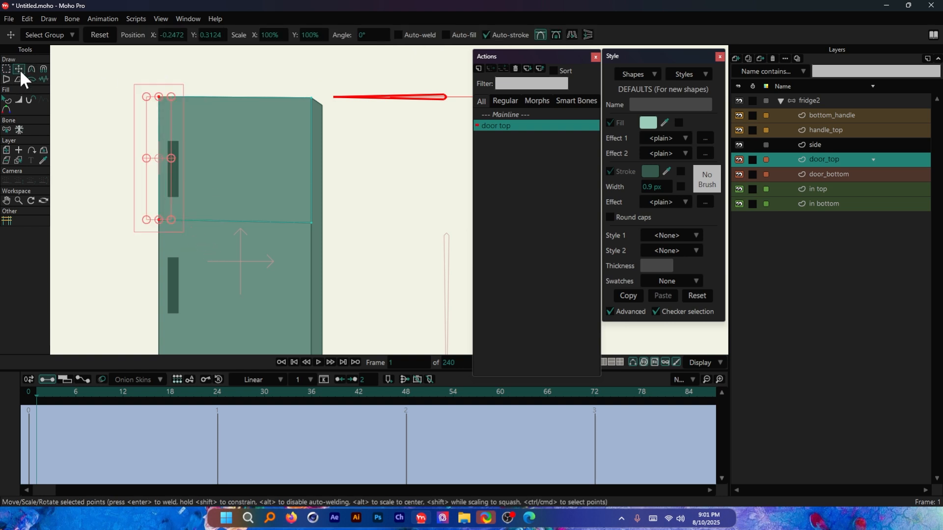
left_click(159, 97)
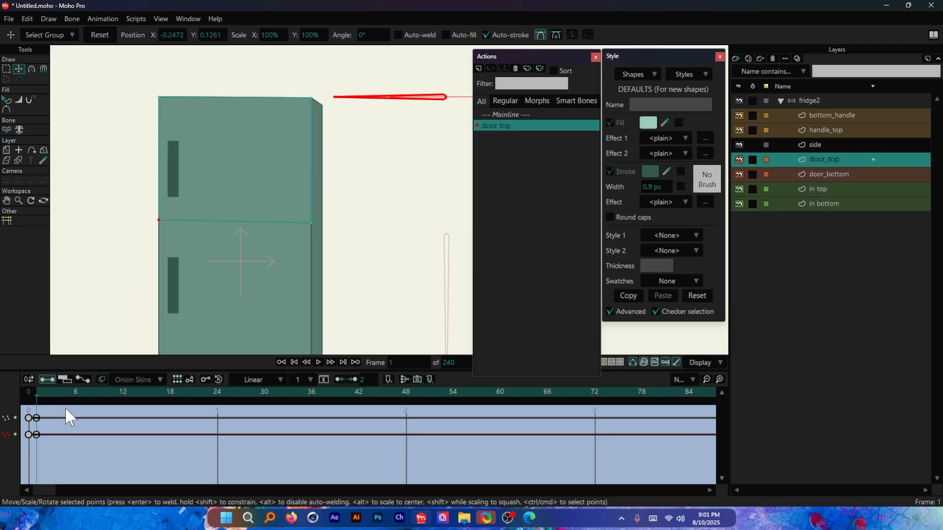
At frame 6, move the two handle-side corner points of the top door inward and down to about X -0.0258, Y 0.0732
left_click_drag(66, 394, 76, 394)
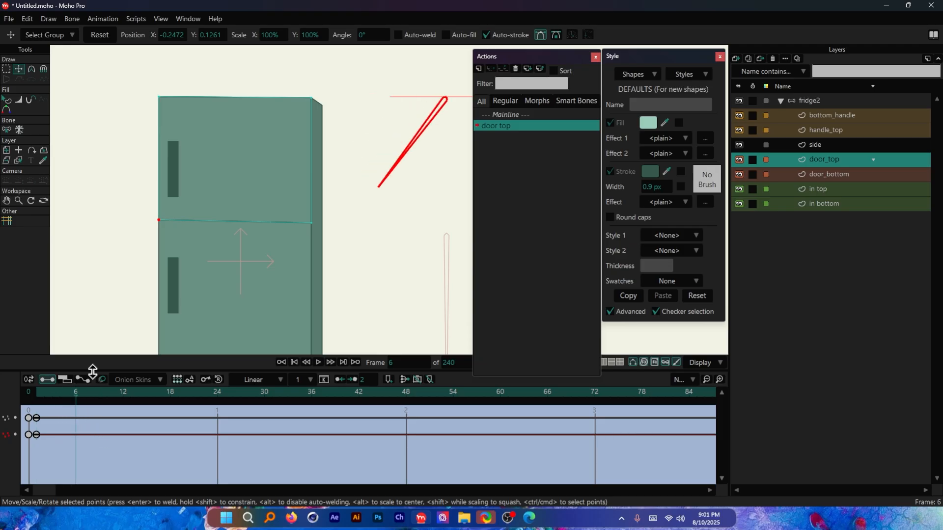
left_click(7, 69)
left_click_drag(111, 79, 204, 258)
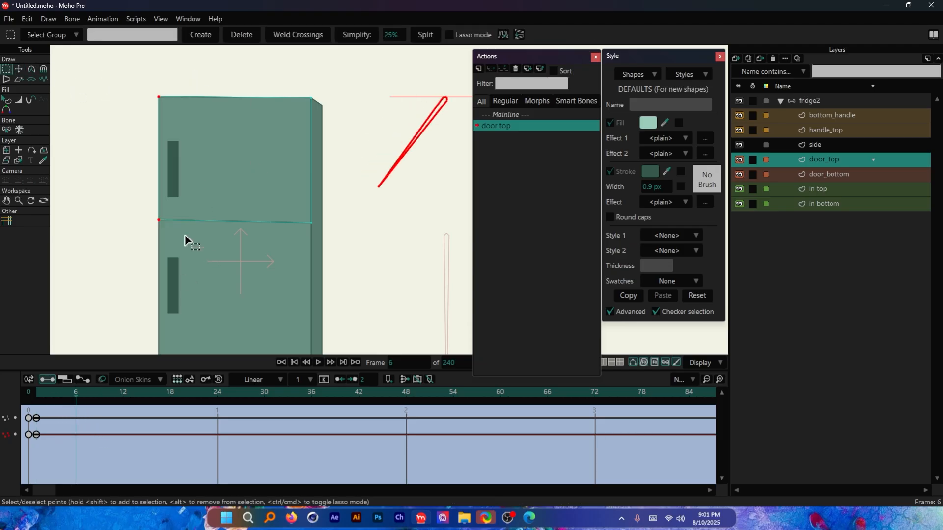
left_click(19, 69)
left_click_drag(231, 147, 238, 177)
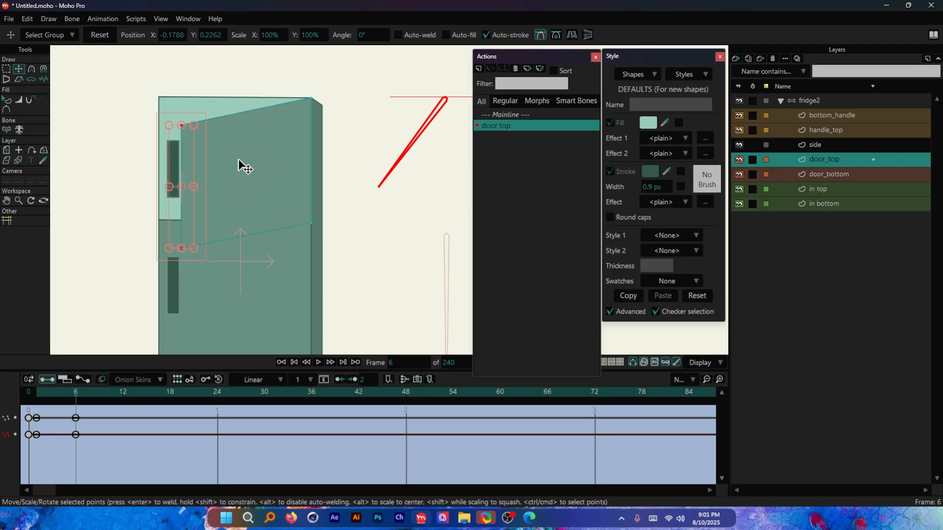
scroll(256, 148, "down", 2)
scroll(346, 165, "up", 1)
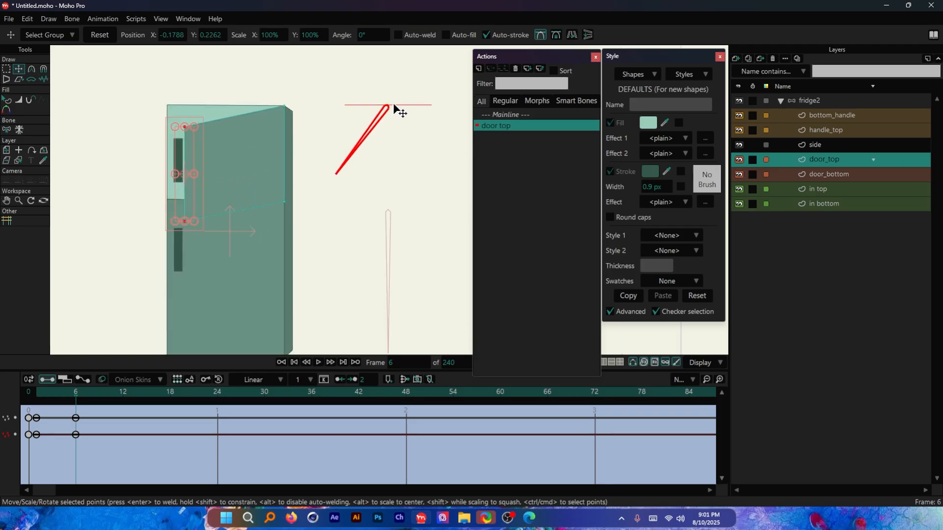
left_click_drag(172, 84, 211, 123)
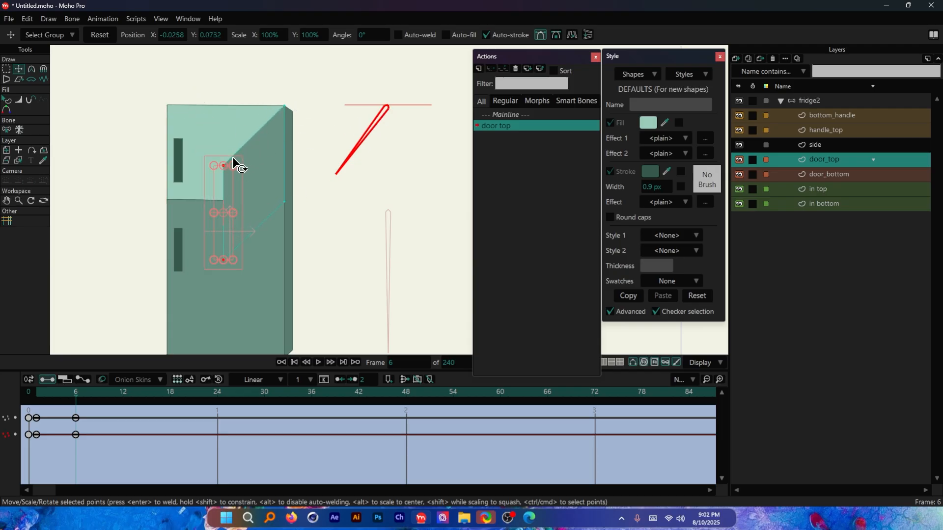
scroll(196, 162, "down", 1)
scroll(179, 148, "up", 1)
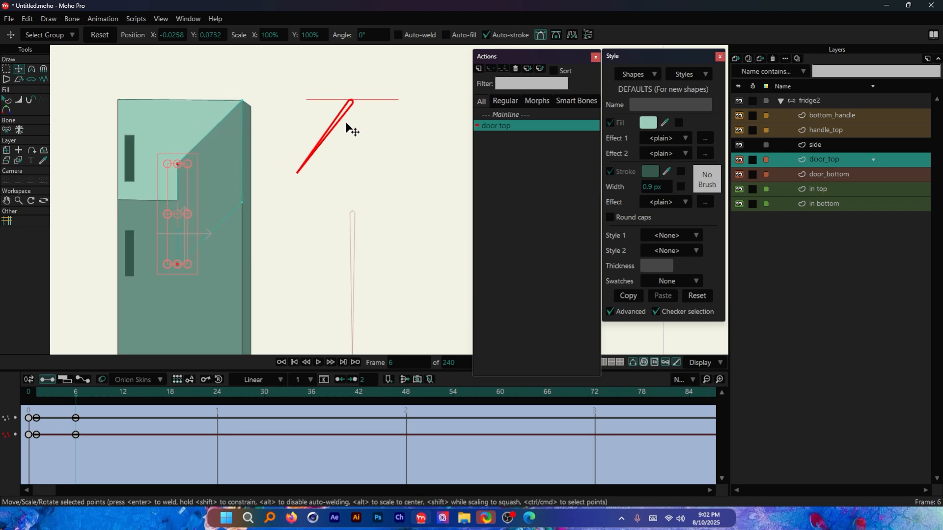
scroll(127, 126, "down", 1)
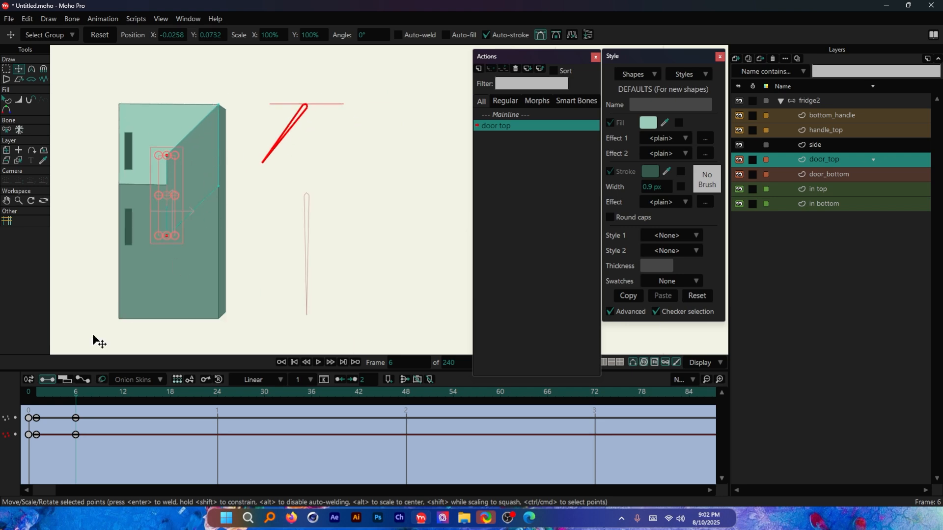
Move the door's free edge to about X 0.1771, Y 0.0185 at frame 9 and to about X 0.3703, Y -0.0469 at frame 12
left_click_drag(76, 391, 101, 410)
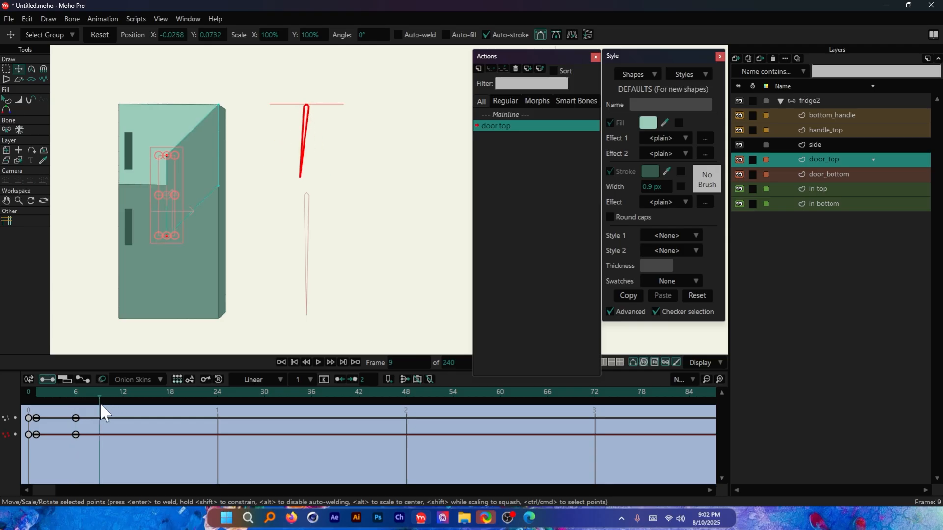
left_click_drag(279, 182, 277, 182)
left_click_drag(108, 395, 124, 394)
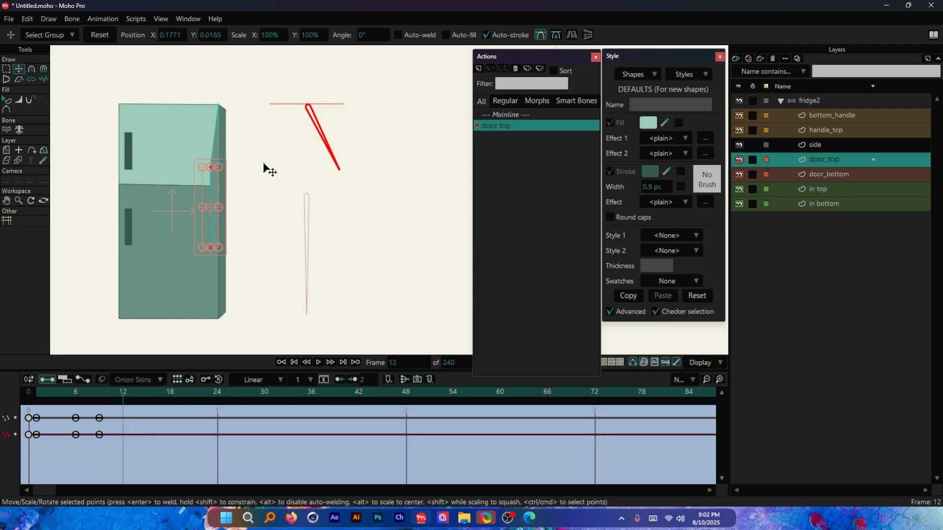
left_click_drag(267, 165, 371, 207)
scroll(400, 161, "down", 4)
scroll(320, 177, "up", 3)
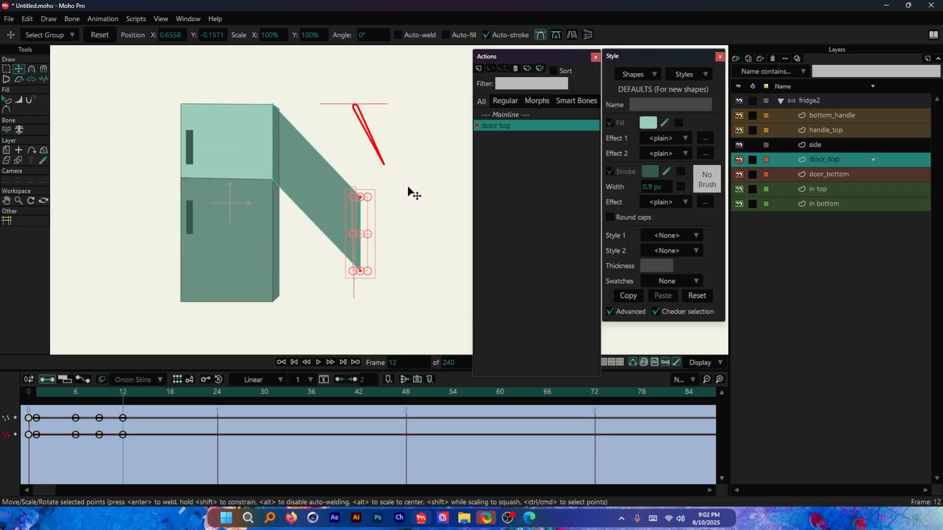
left_click_drag(432, 219, 375, 199)
left_click_drag(109, 394, 126, 398)
scroll(355, 223, "up", 1)
left_click_drag(355, 224, 349, 217)
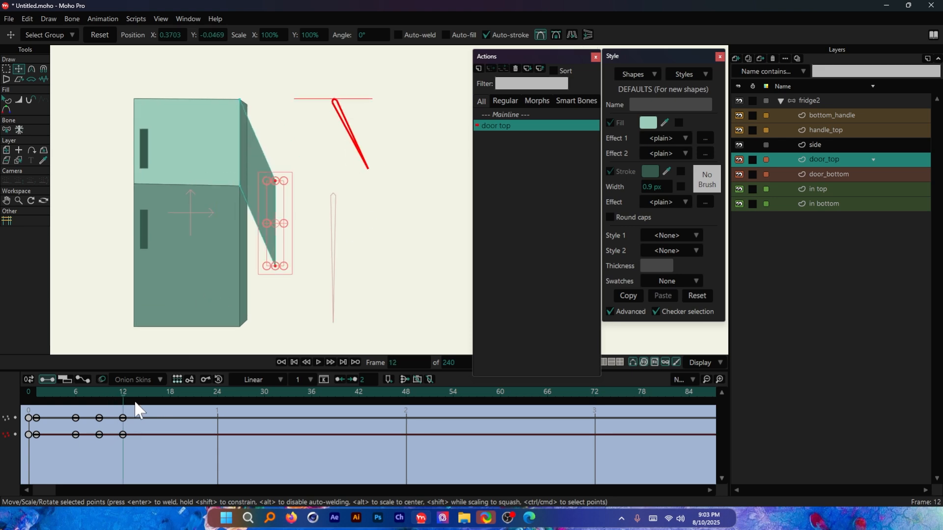
Swing the top door's free edge outward and up at frames 14, 17 and 18, reaching about X 0.5765, Y 0.1378 at frame 17
left_click_drag(120, 393, 141, 398)
left_click_drag(352, 228, 383, 197)
left_click_drag(322, 182, 322, 182)
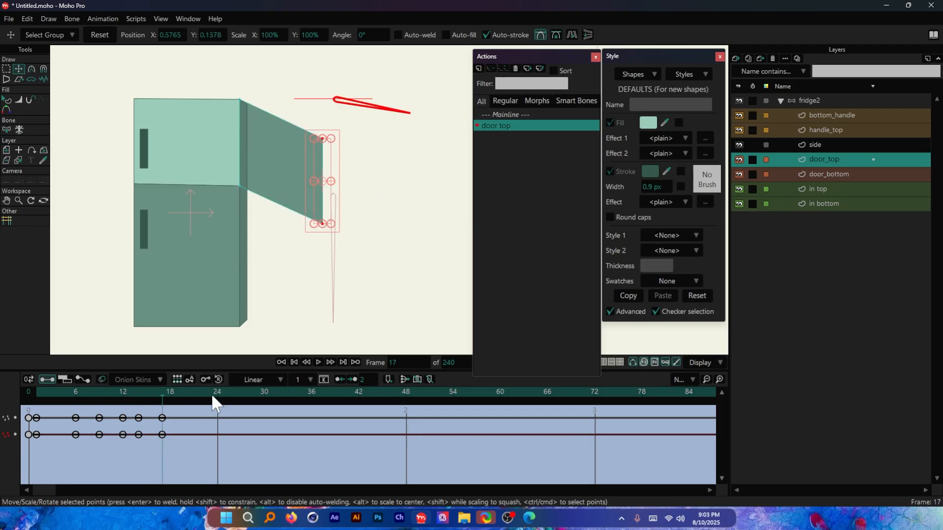
left_click_drag(167, 394, 171, 393)
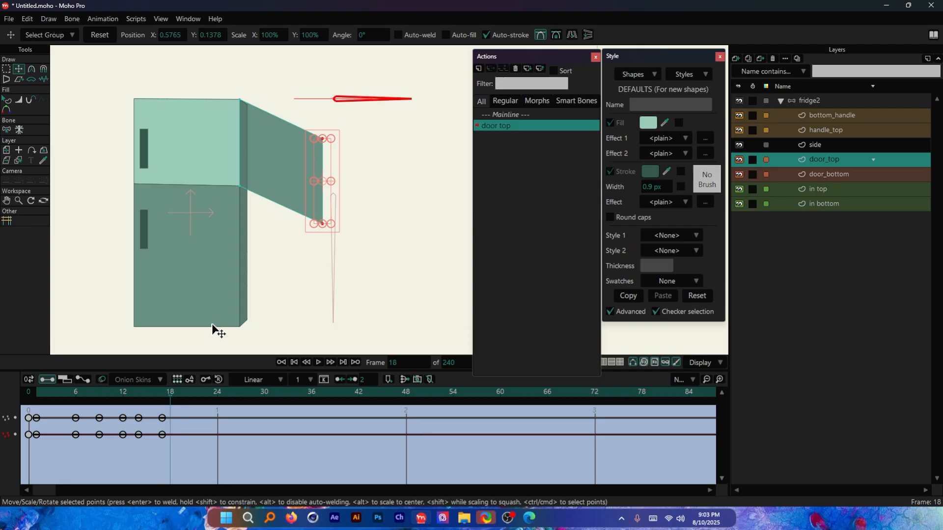
left_click_drag(392, 195, 396, 172)
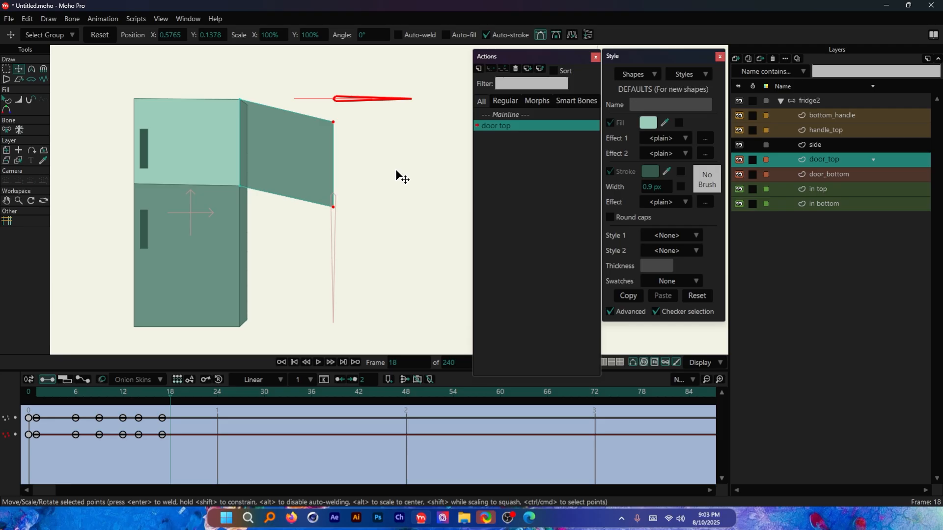
left_click_drag(402, 177, 402, 177)
Refine the start of the swing by moving the free edge to about X -0.1823, Y 0.1802 at frame 3 and adjusting it at frame 5
mouse_move(59, 385)
left_mouse_down()
mouse_move(36, 385)
mouse_move(49, 387)
left_mouse_up()
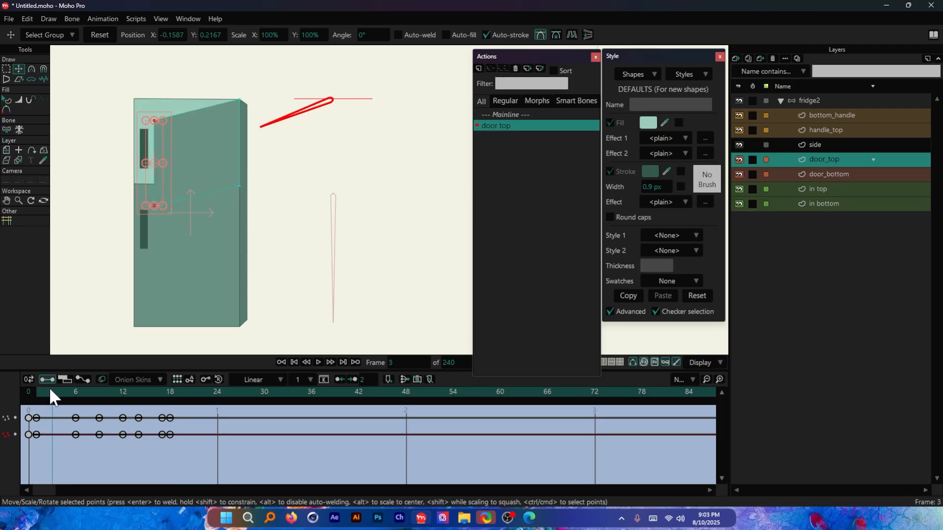
left_click_drag(295, 183, 294, 195)
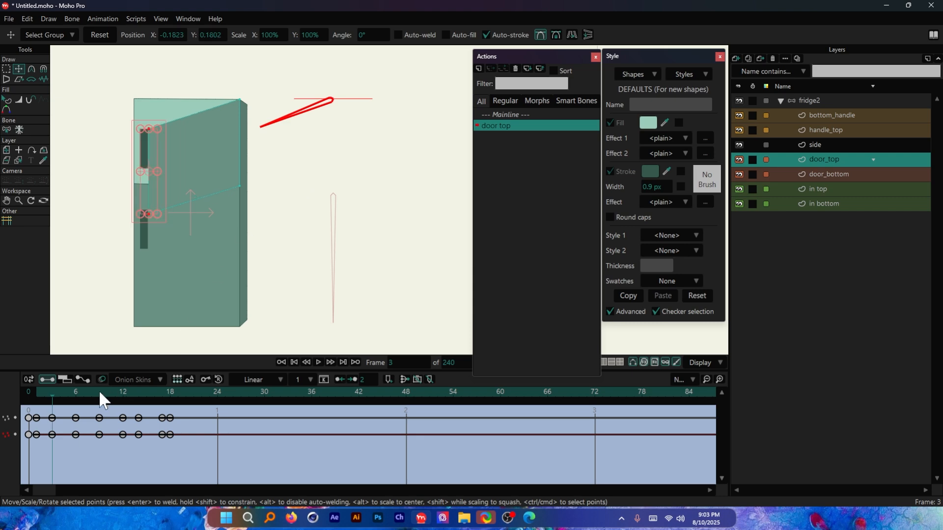
left_click(60, 395)
left_click(67, 394)
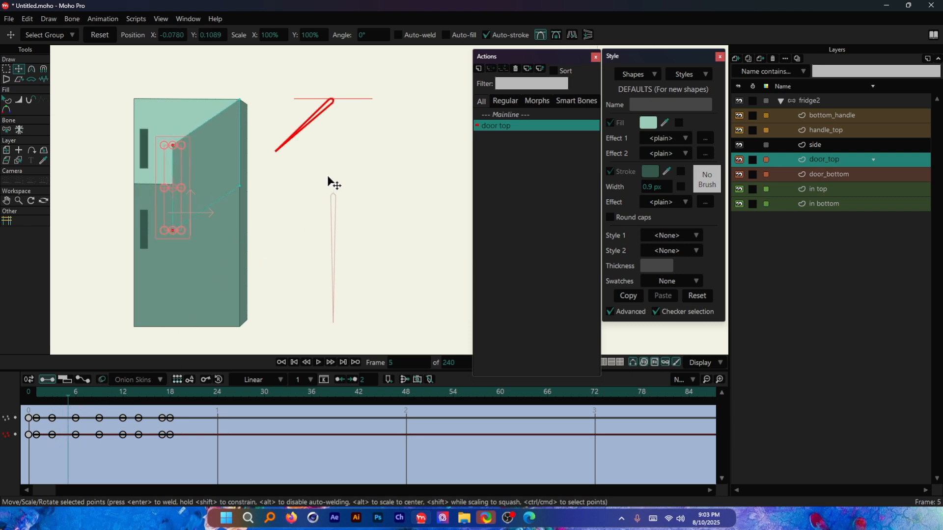
left_click_drag(330, 184, 326, 187)
left_click_drag(98, 394, 155, 404)
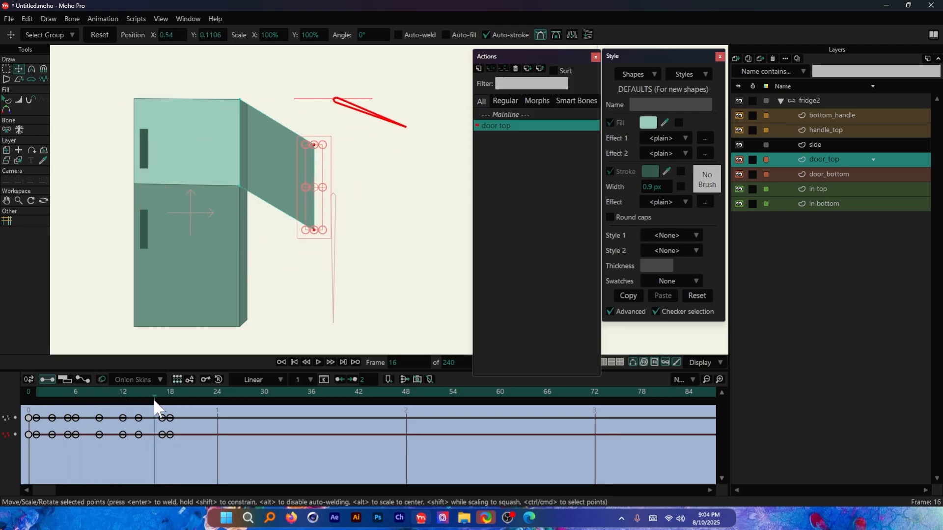
Move the side layer below in bottom in the fridge2 group, then reselect door_top and scrub the door swing back to frame 1
left_click_drag(822, 143, 831, 207)
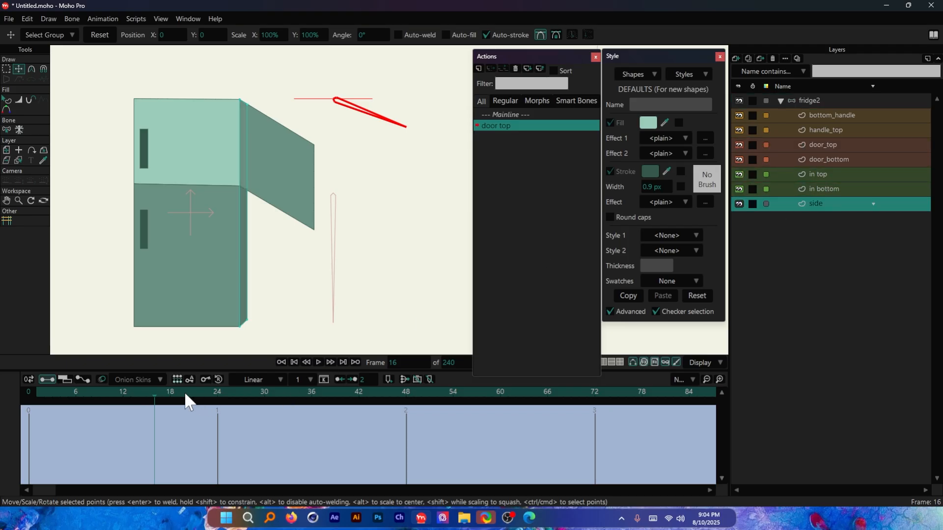
left_click(123, 391)
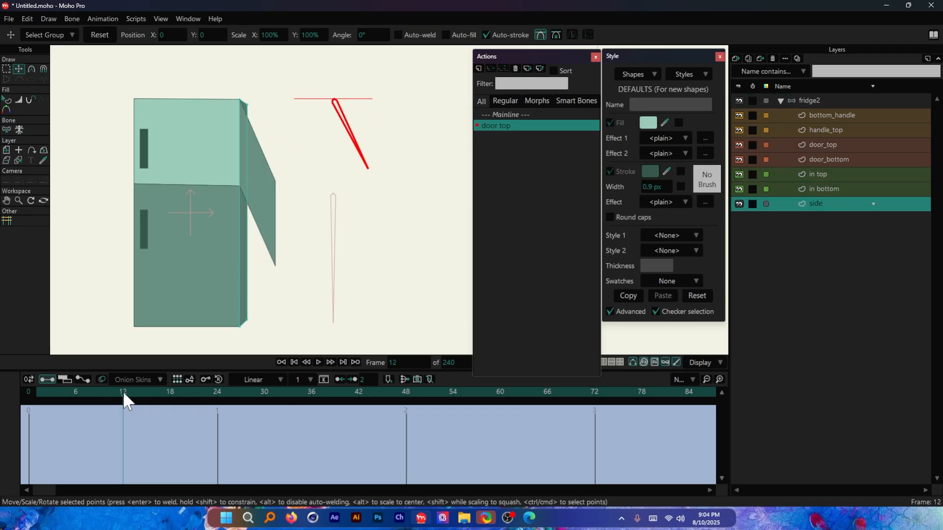
left_click(824, 148)
left_click_drag(169, 388, 39, 386)
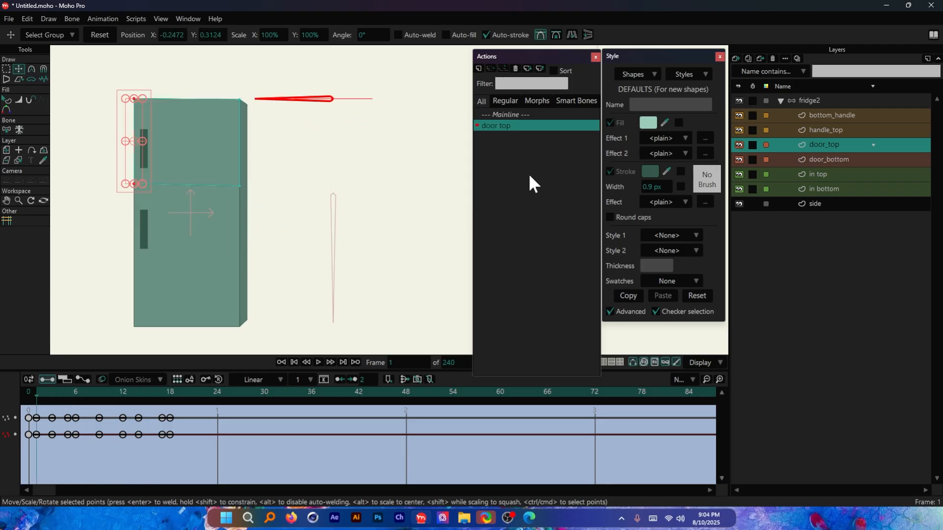
Return to the Mainline at frame 8, select the fridge2 bone layer and hide the bottom_handle and handle_top layers
double_click(518, 115)
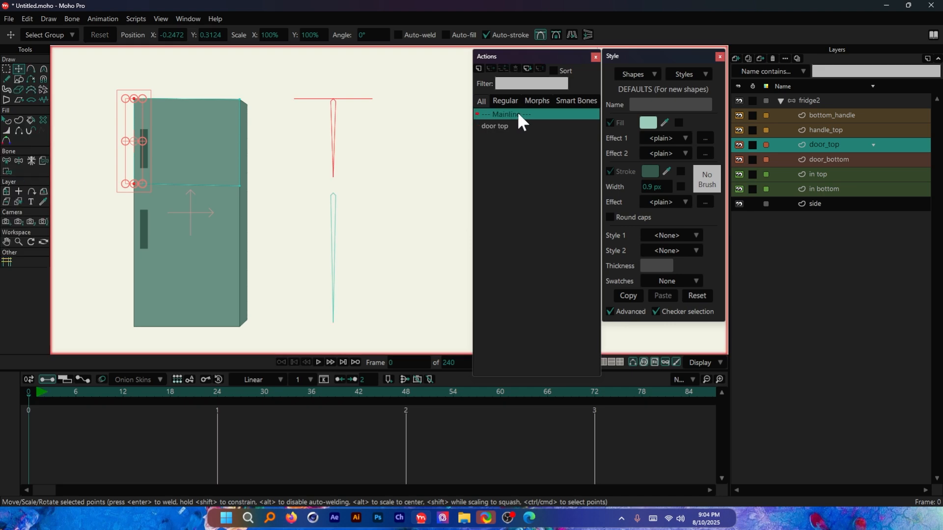
left_click(107, 393)
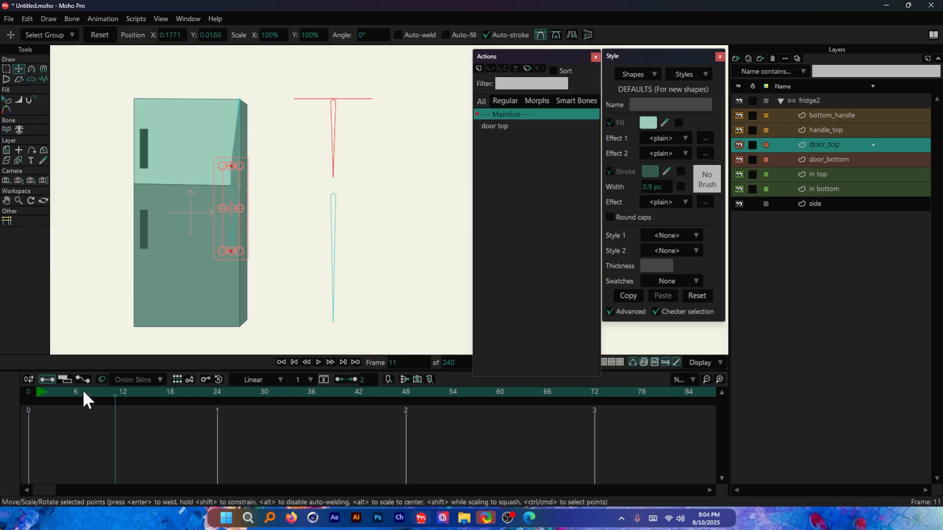
left_click_drag(83, 391, 91, 392)
left_click(818, 100)
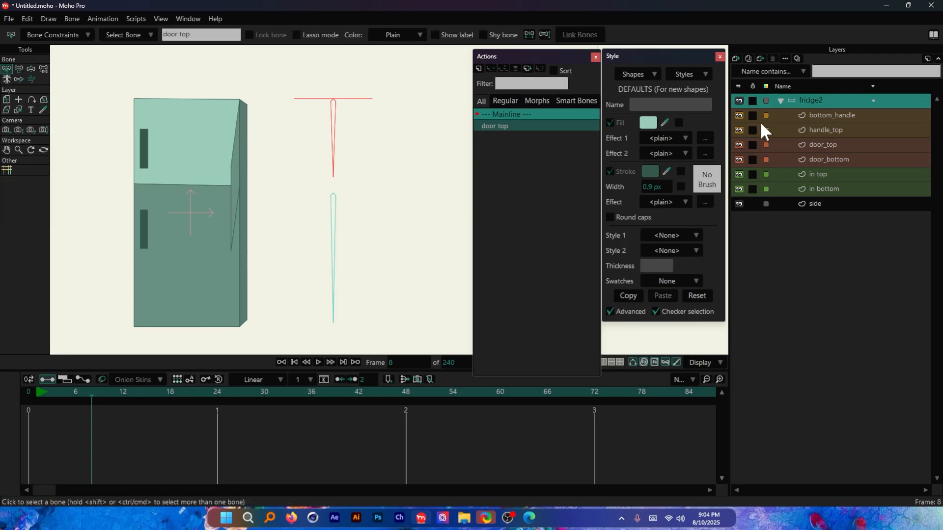
left_click(18, 68)
Test the top door by swinging the upper bone open and back to 180° at frame 8, delete the test key and return to frame 0
left_click_drag(333, 147, 278, 141)
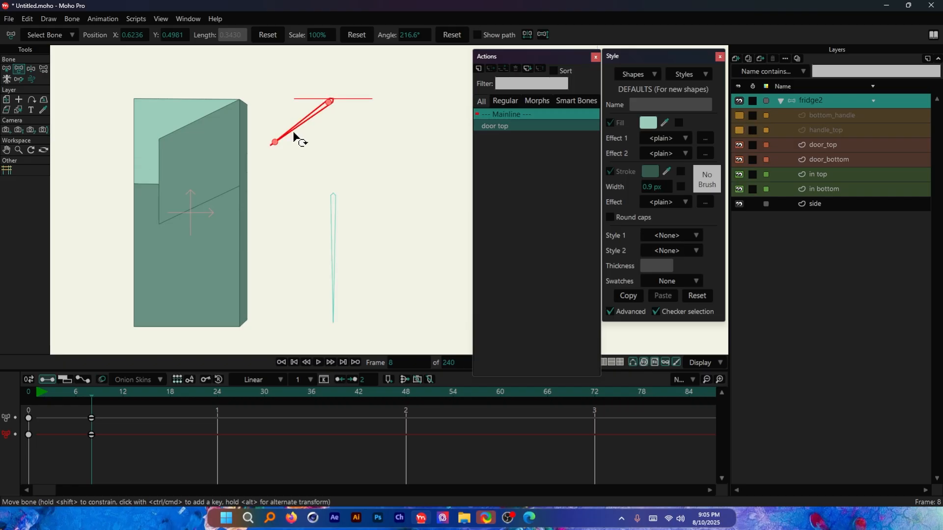
mouse_move(293, 131)
left_mouse_down()
mouse_move(354, 134)
mouse_move(394, 80)
mouse_move(295, 134)
mouse_move(282, 96)
mouse_move(293, 133)
mouse_move(339, 143)
mouse_move(311, 119)
mouse_move(296, 85)
mouse_move(307, 129)
left_mouse_up()
scroll(170, 164, "up", 3)
scroll(219, 122, "down", 4)
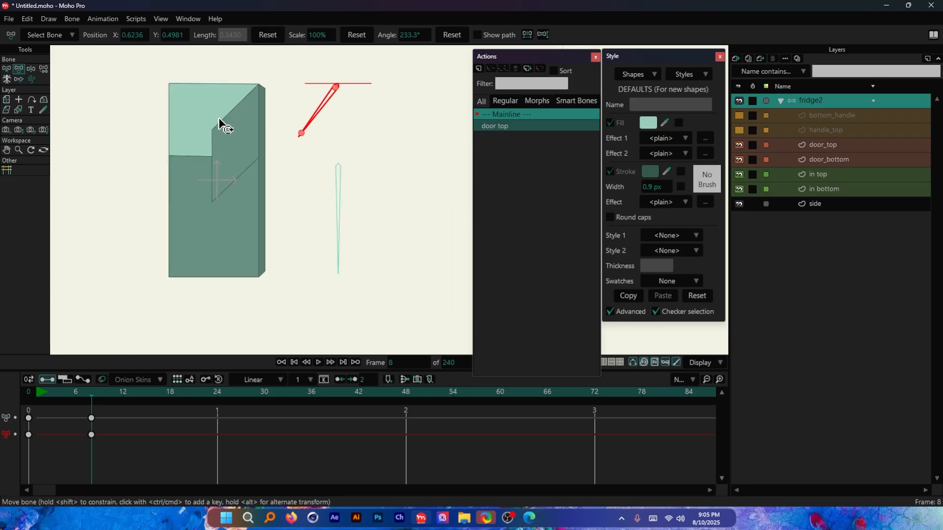
scroll(219, 123, "up", 2)
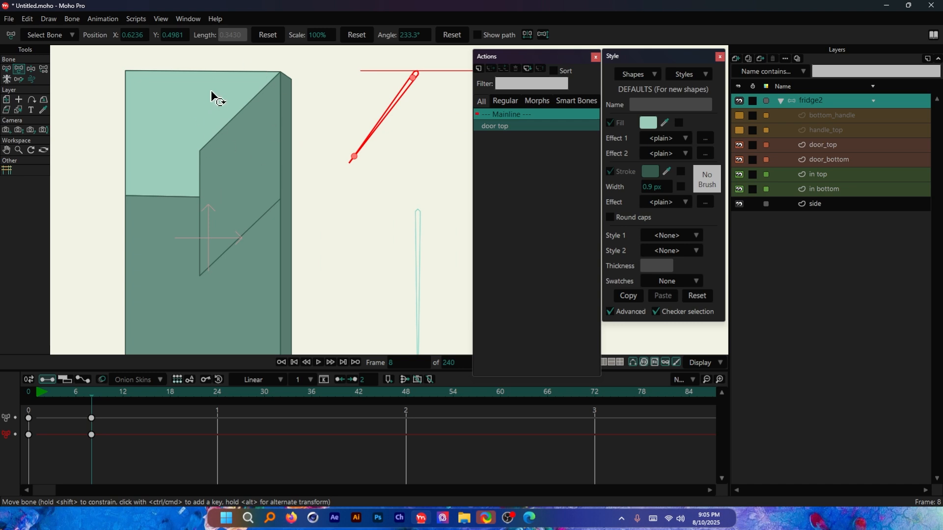
scroll(175, 98, "up", 1)
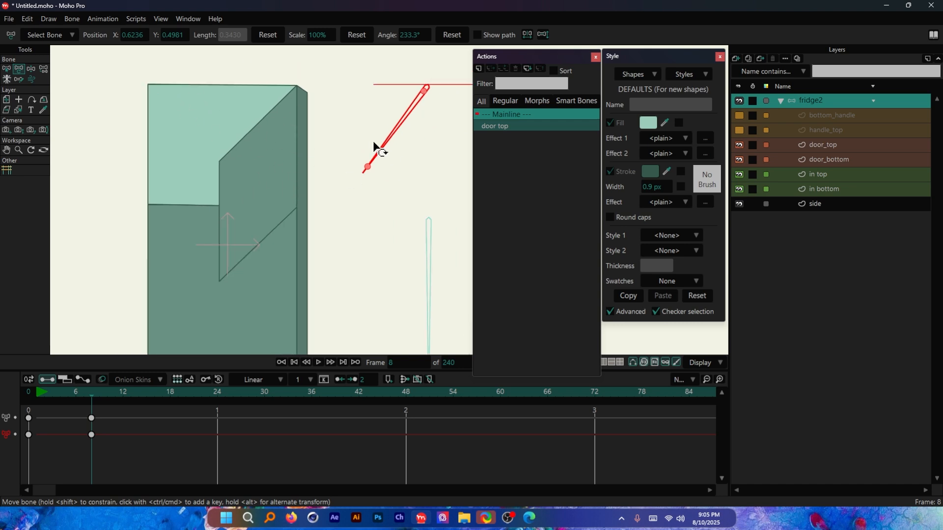
scroll(224, 127, "down", 1)
scroll(347, 114, "up", 1)
left_click_drag(362, 143, 391, 151)
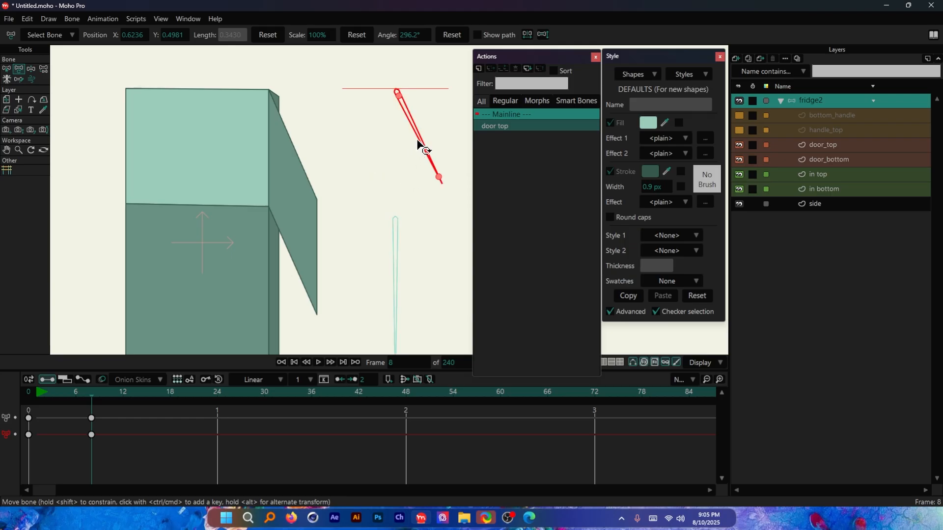
left_click_drag(421, 147, 326, 73)
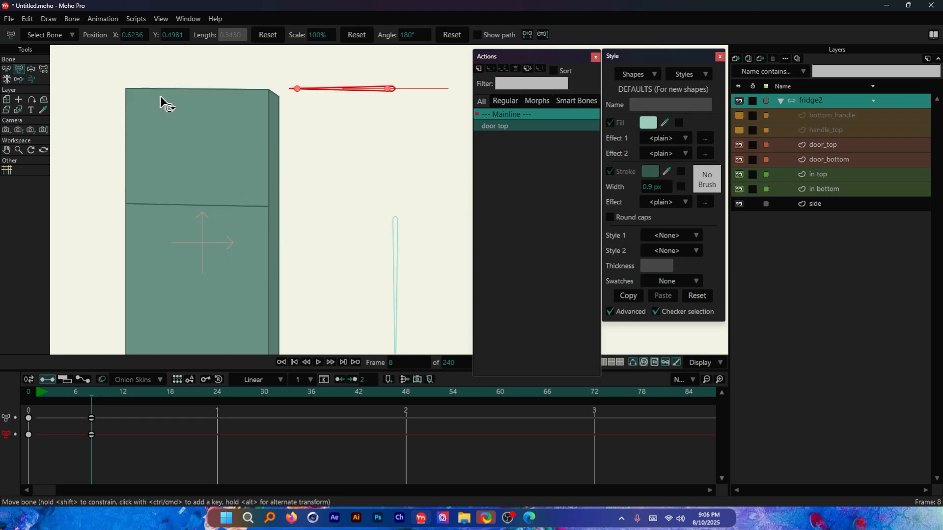
key("Delete")
left_click(27, 393)
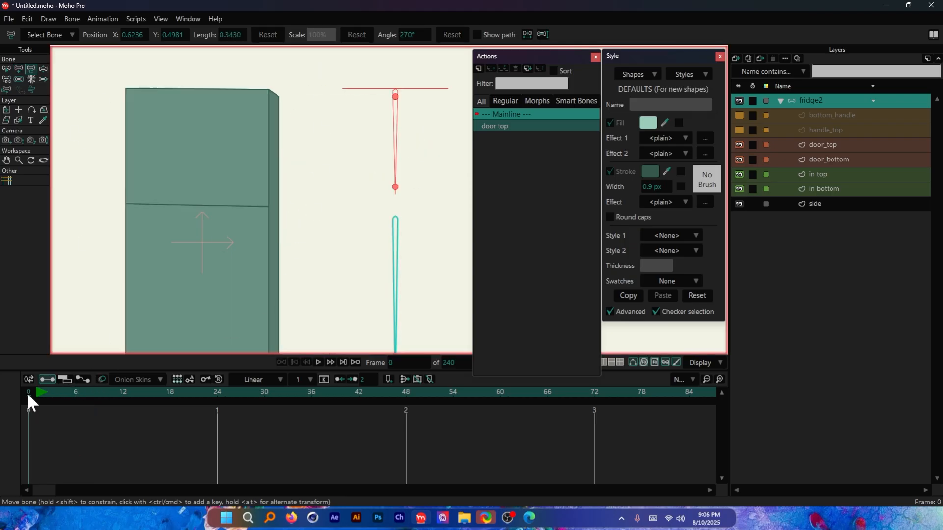
scroll(291, 134, "down", 1)
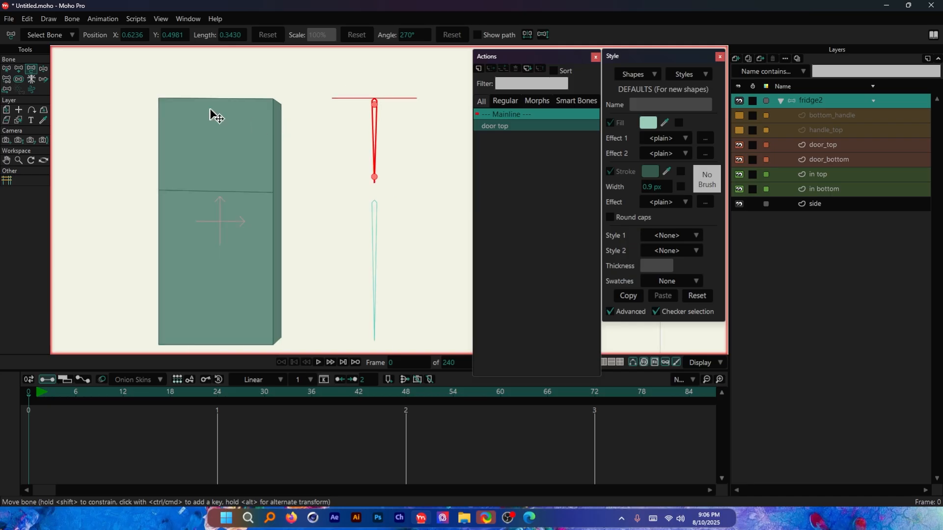
Draw a wide, shallow filled rectangle across the upper part of the fridge compartment on the in top layer
scroll(190, 103, "up", 4)
left_click(6, 69)
left_click(831, 174)
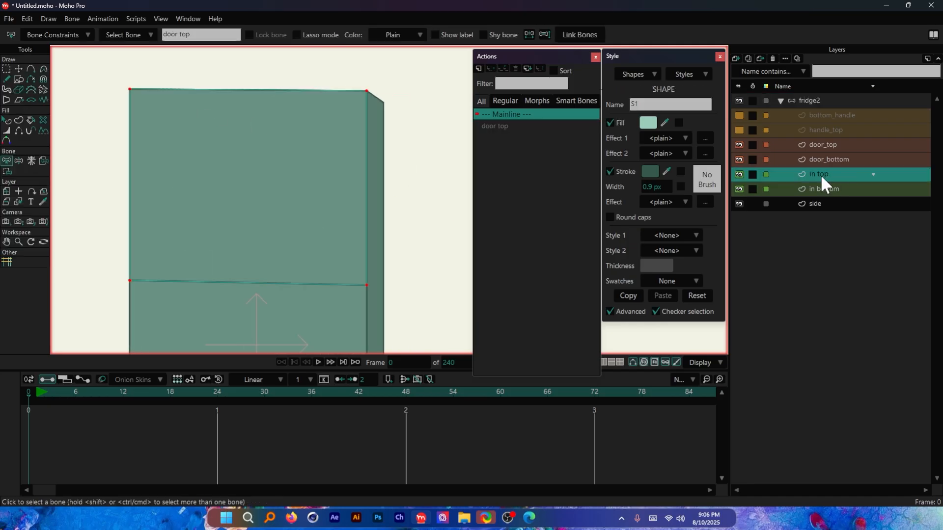
left_click(19, 78)
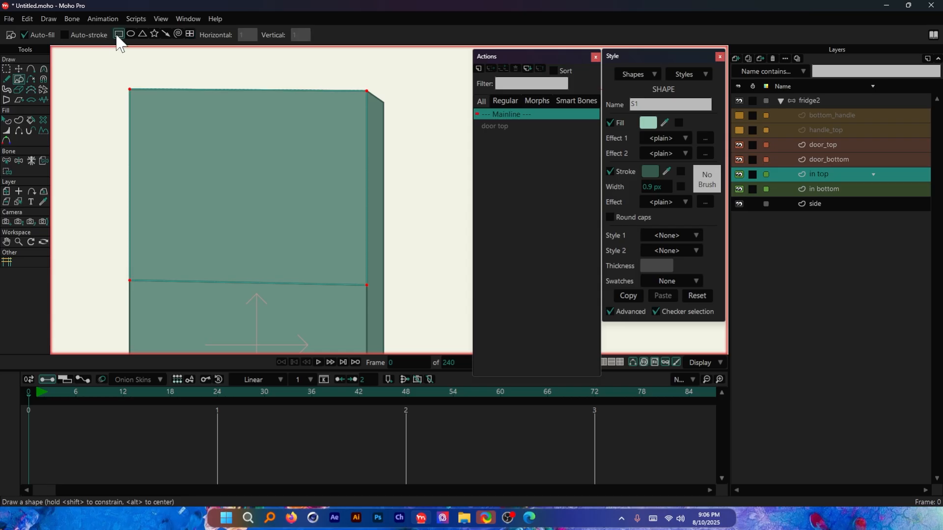
left_click_drag(134, 94, 351, 120)
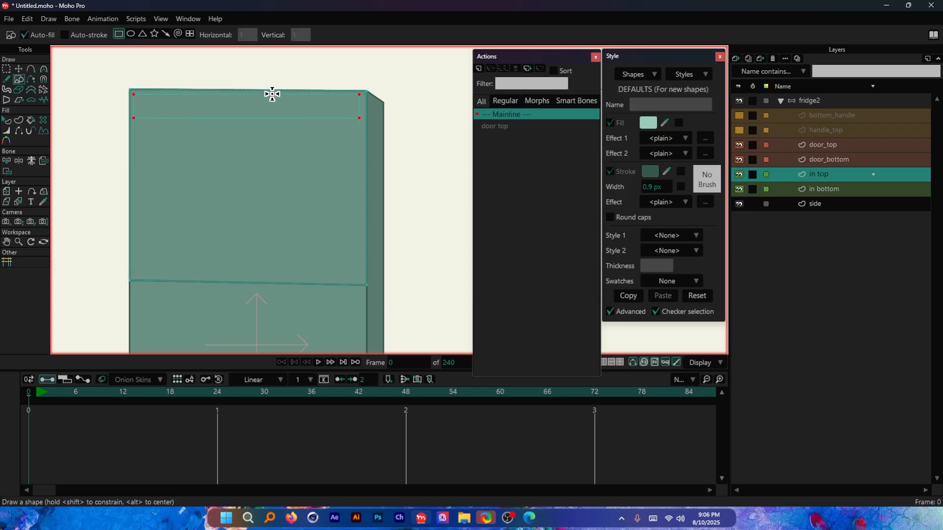
scroll(261, 84, "up", 1)
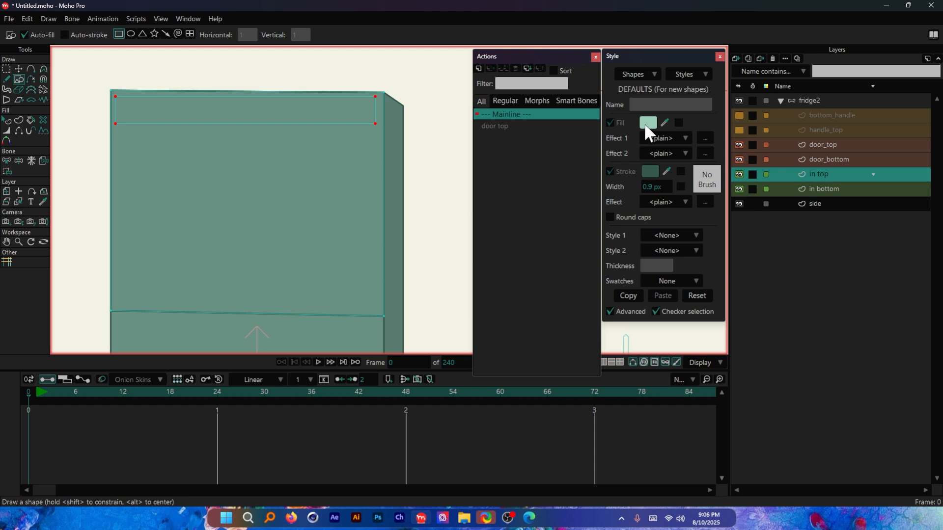
Try changing the new rectangle's fill colour and select the shapes on the in top layer
left_click(645, 122)
left_click(704, 238)
left_click(817, 336)
left_click(6, 121)
left_click(178, 117)
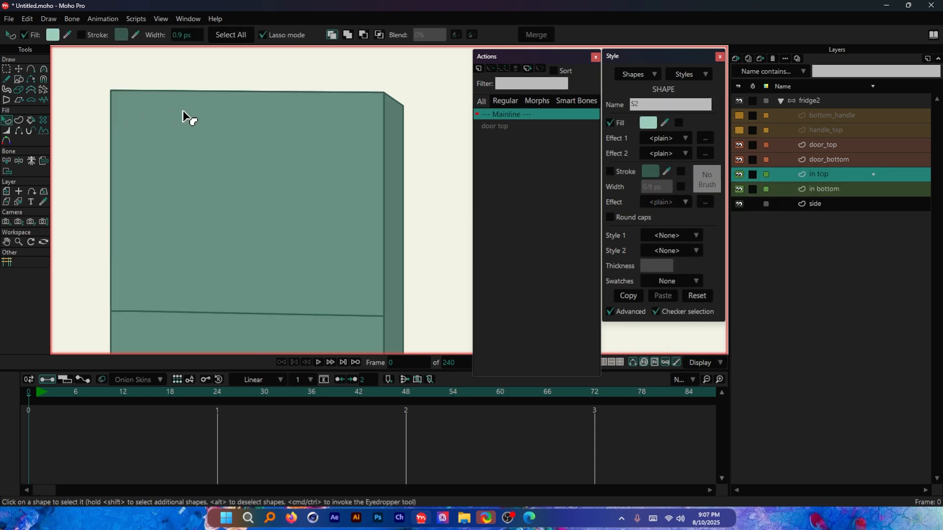
left_click(185, 118)
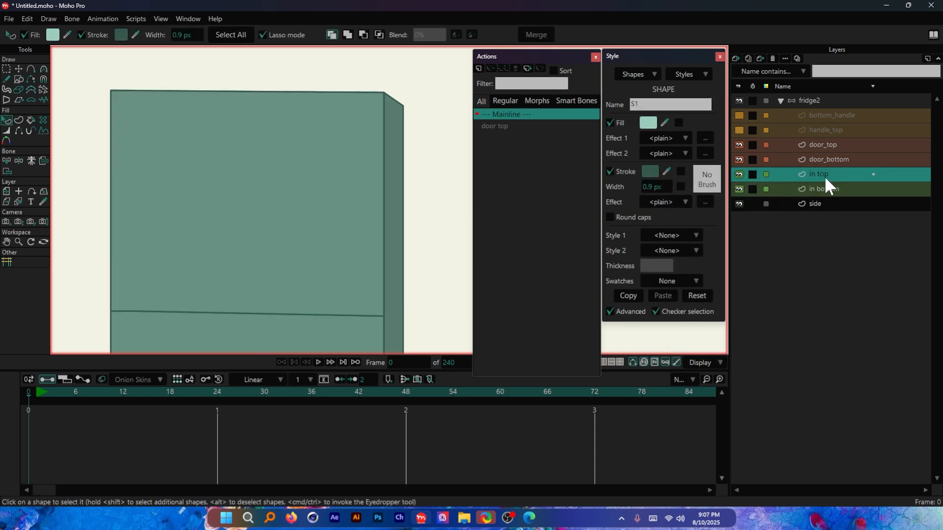
Hide the door_top layer to inspect the in top shapes behind it, and show it again
left_click(740, 144)
left_click(739, 144)
left_click(740, 145)
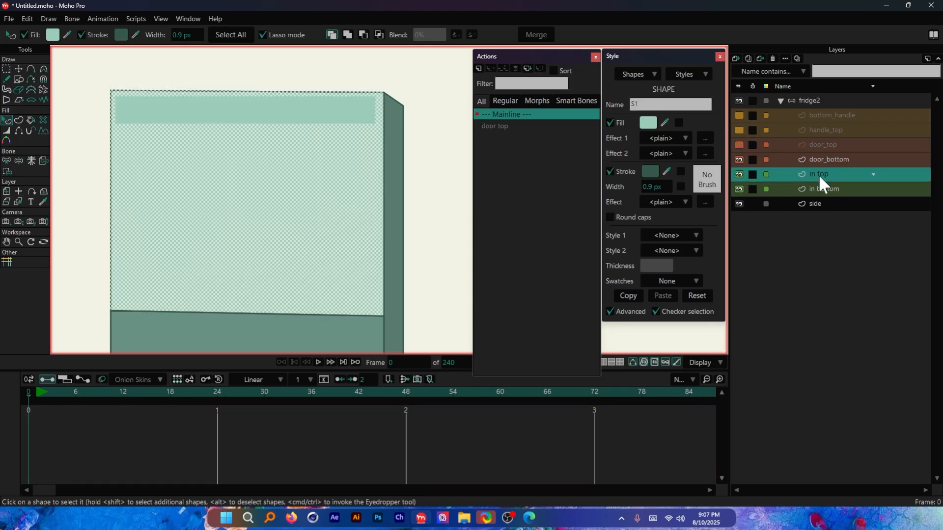
left_click(740, 145)
Draw a wide, shallow filled rectangle just below the door's upper edge on the door_top layer
left_click(821, 145)
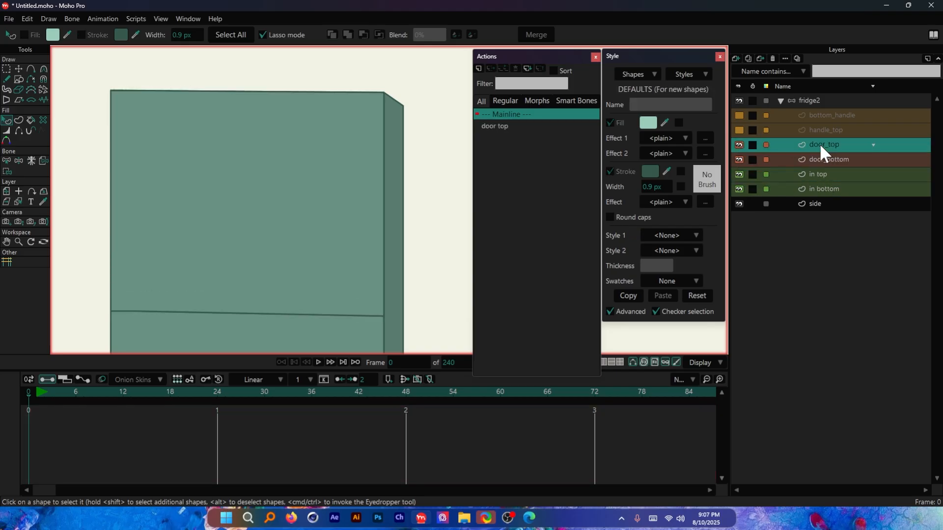
left_click(19, 79)
left_click_drag(126, 104, 370, 133)
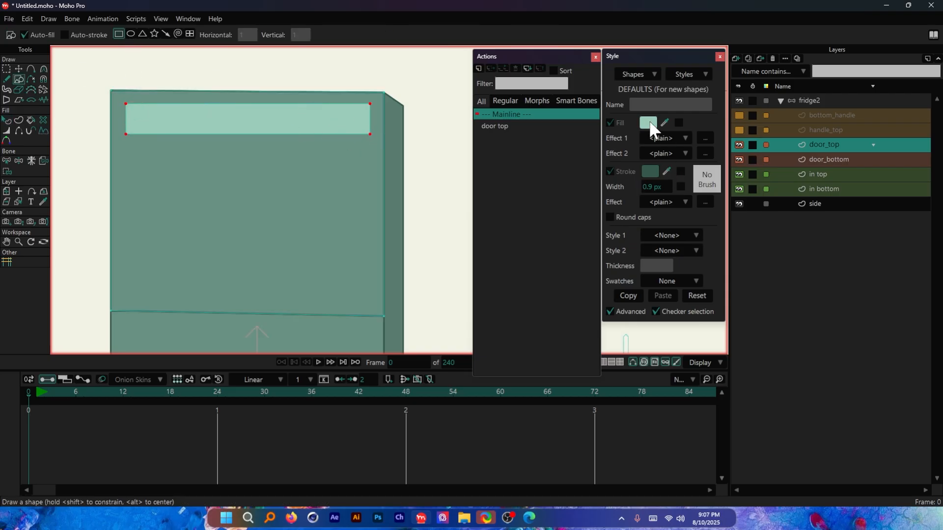
left_click(649, 122)
mouse_move(690, 212)
left_mouse_down()
mouse_move(702, 238)
mouse_move(762, 293)
mouse_move(718, 275)
left_mouse_up()
left_click(853, 336)
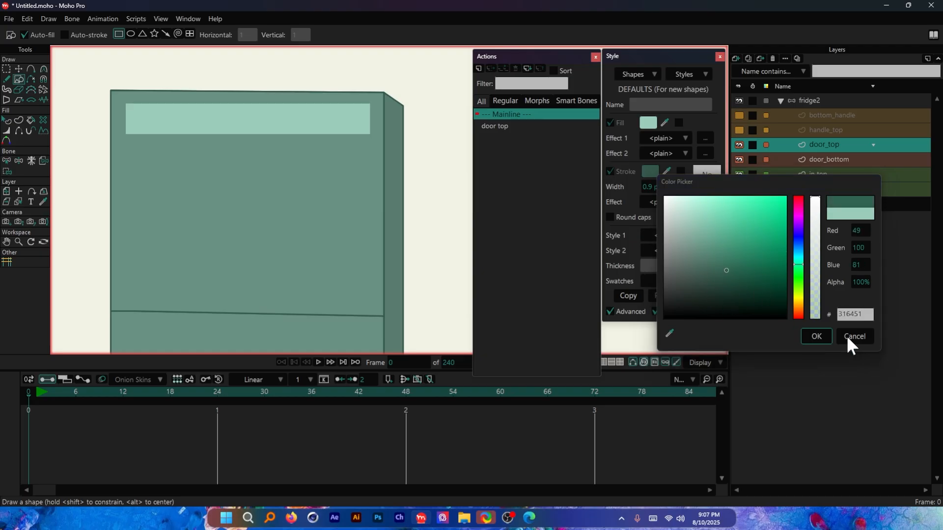
Select the horizontal strip on the top door and set its fill colour to 4A7465
left_click(7, 120)
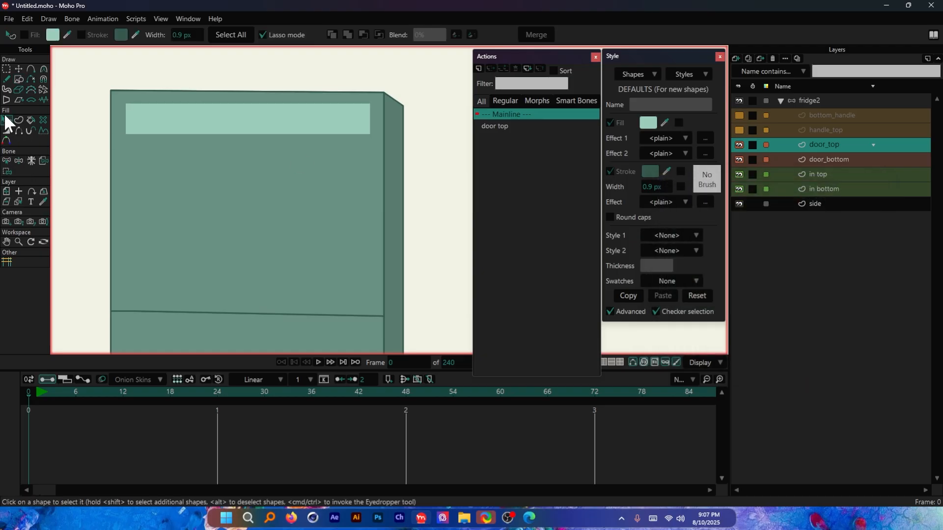
left_click(191, 129)
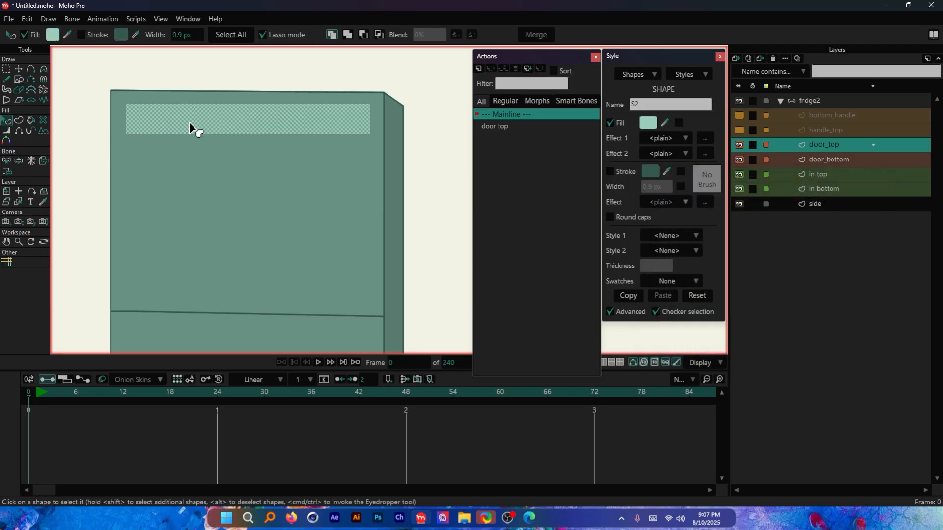
left_click(648, 122)
left_click_drag(694, 219, 708, 262)
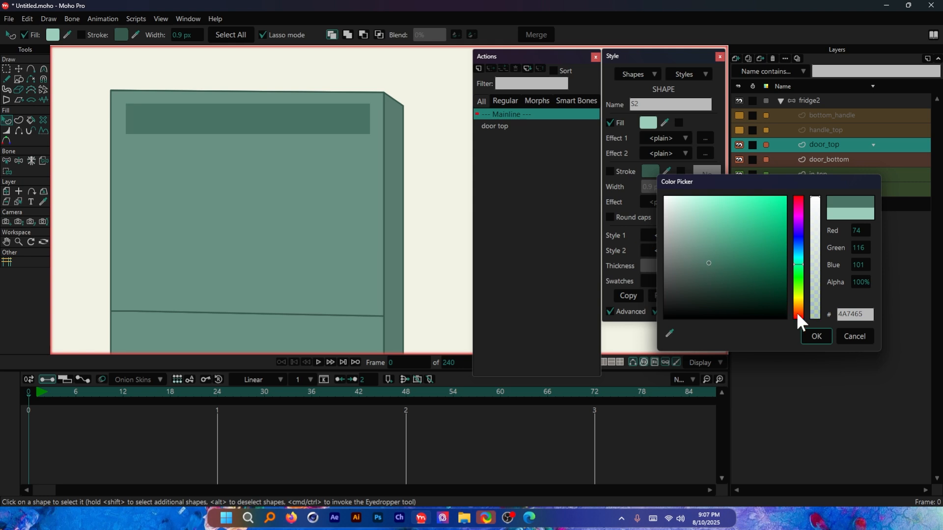
left_click(817, 337)
Draw a narrow vertical strip along the top door's left edge and set its fill colour to 3A6153
left_click(19, 79)
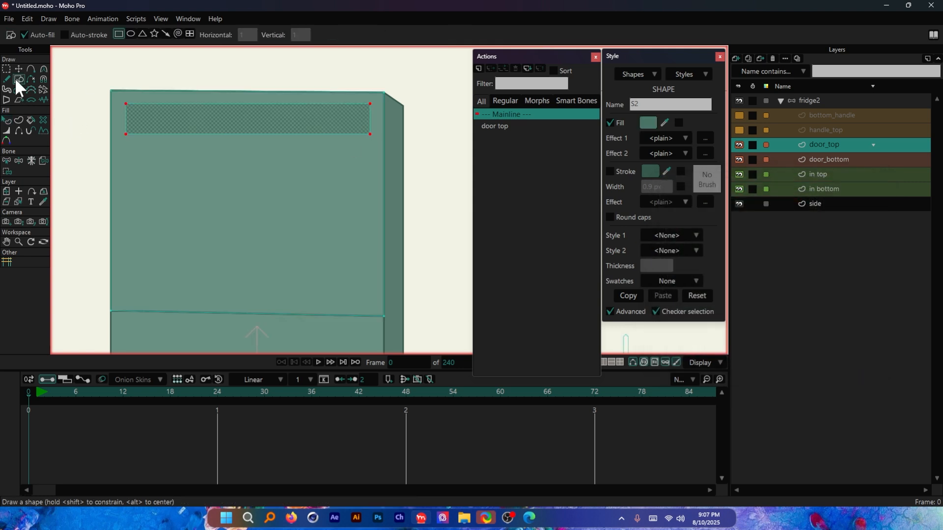
left_click_drag(115, 98, 135, 305)
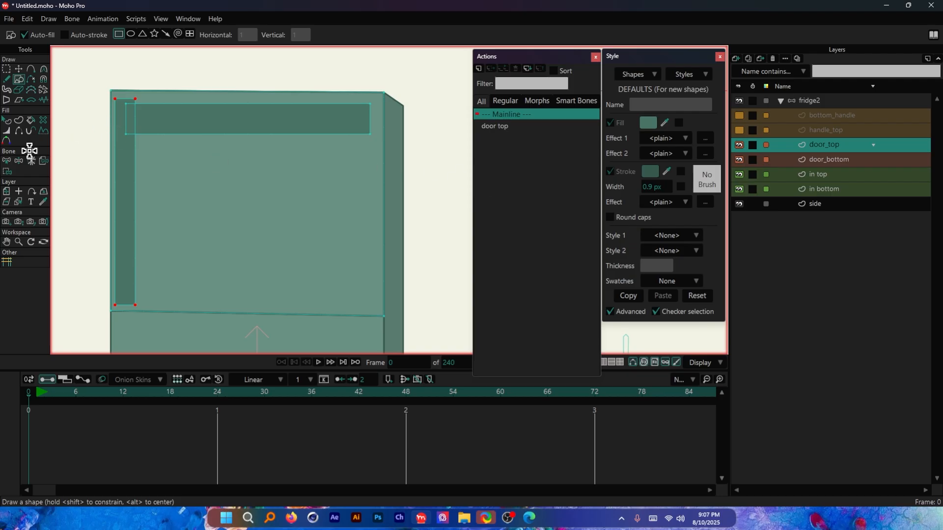
left_click(7, 123)
left_click(276, 195)
left_click(649, 122)
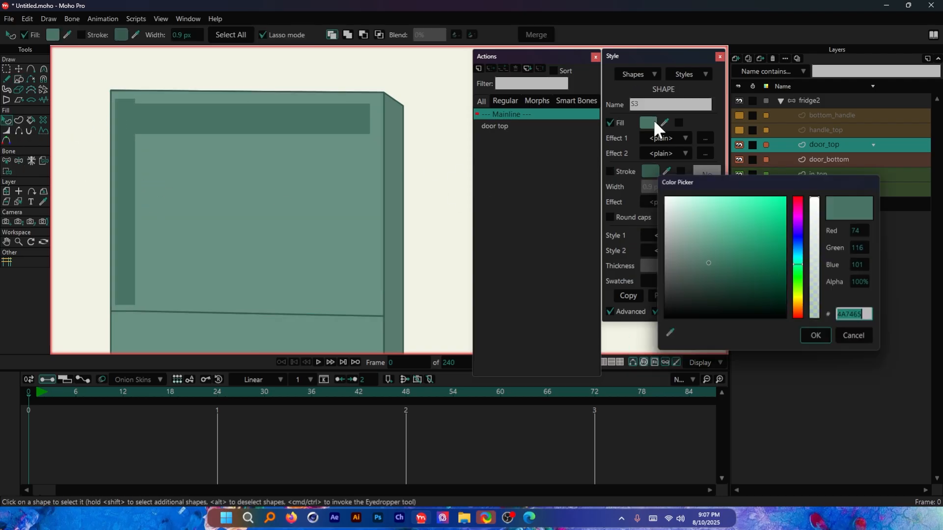
left_click_drag(707, 265, 713, 272)
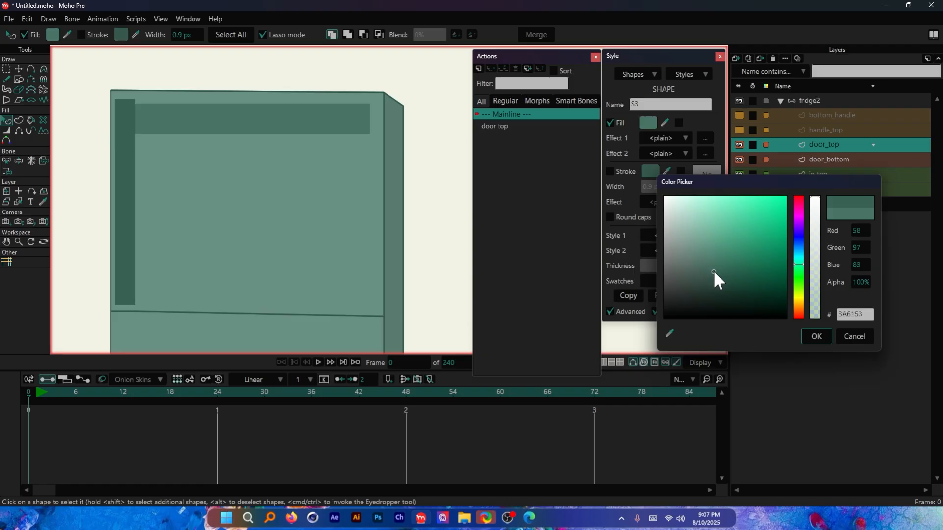
Move the vertical strip flush with the door's upper-left corner, at about X -0.2303, Y 0.3129
scroll(242, 101, "up", 3)
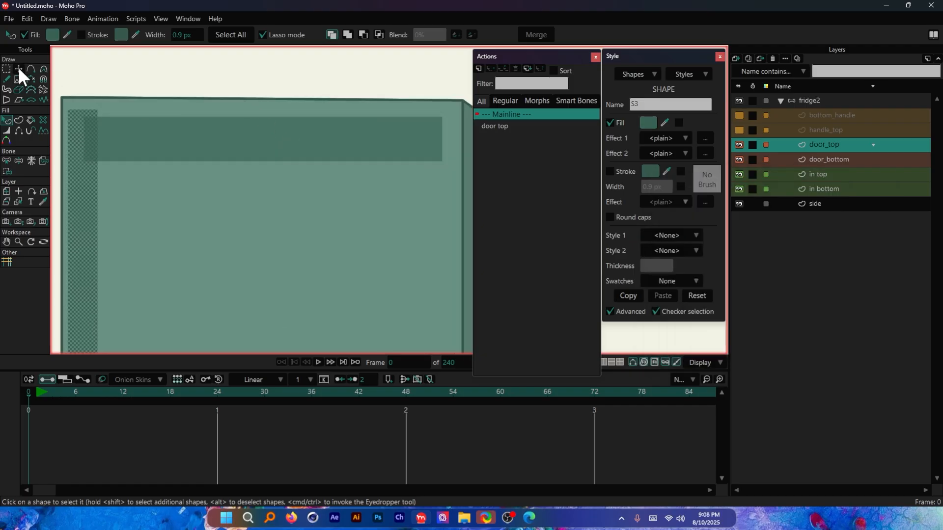
left_click(18, 69)
scroll(105, 157, "up", 3)
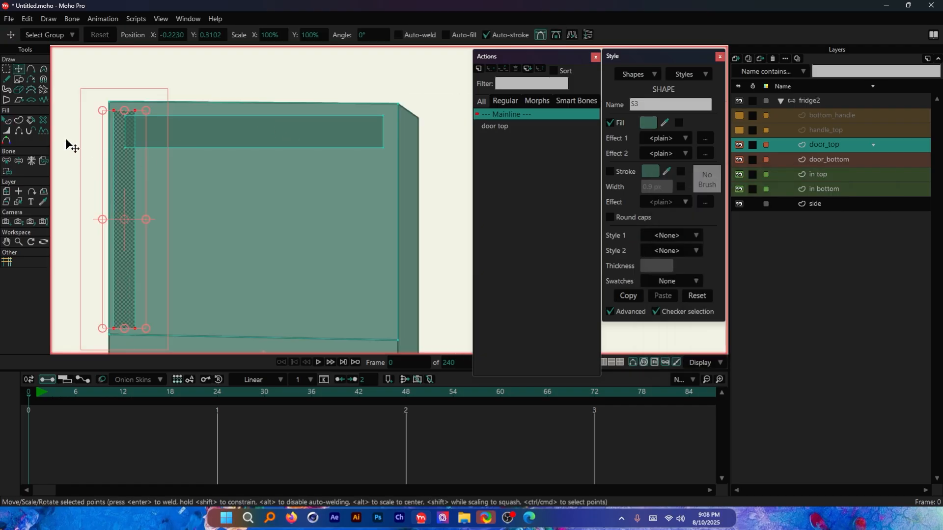
scroll(140, 124, "down", 3)
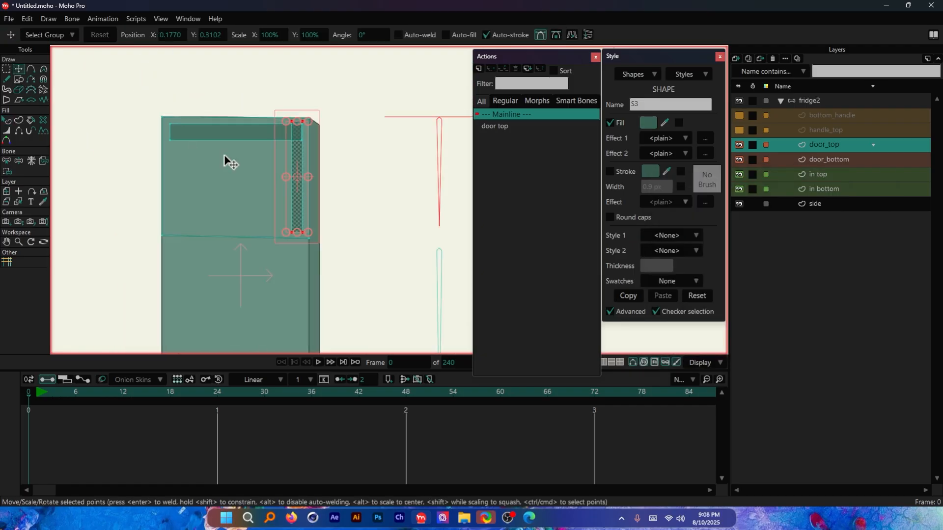
key("shift+Left")
key("shift+Left")
key("shift+Left")
key("shift+Left")
scroll(161, 117, "up", 8)
left_click_drag(208, 197, 186, 154)
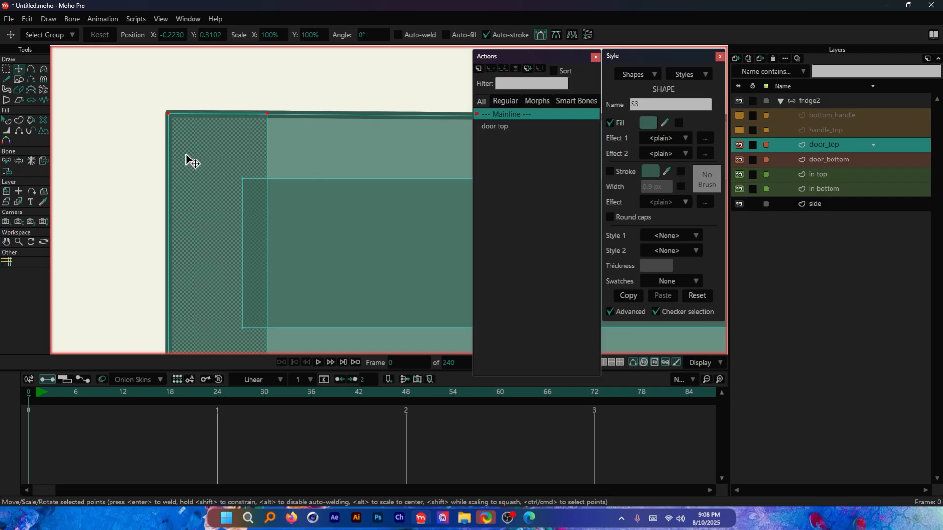
scroll(198, 89, "down", 8)
scroll(259, 220, "down", 1)
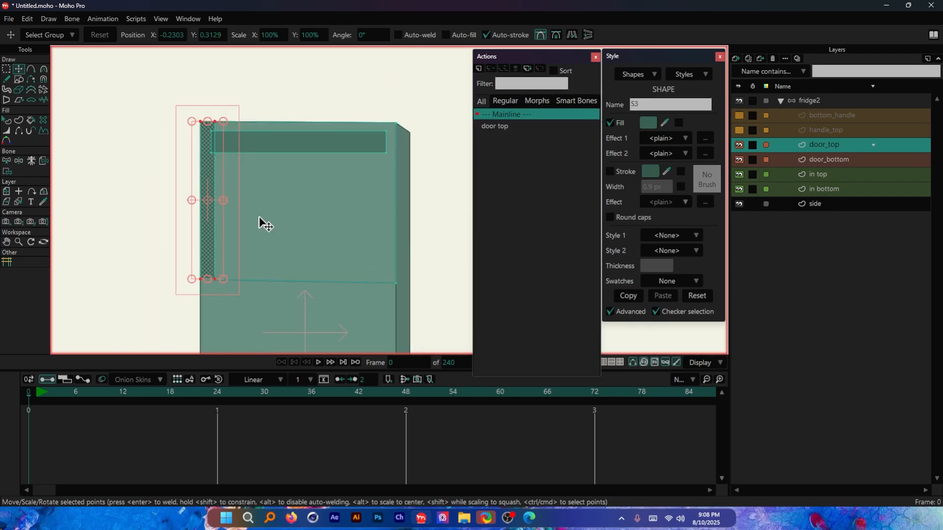
Align the horizontal strip with the door's upper-left corner and widen it to nearly reach the right edge
scroll(255, 133, "up", 3)
left_click(283, 140)
scroll(216, 142, "up", 3)
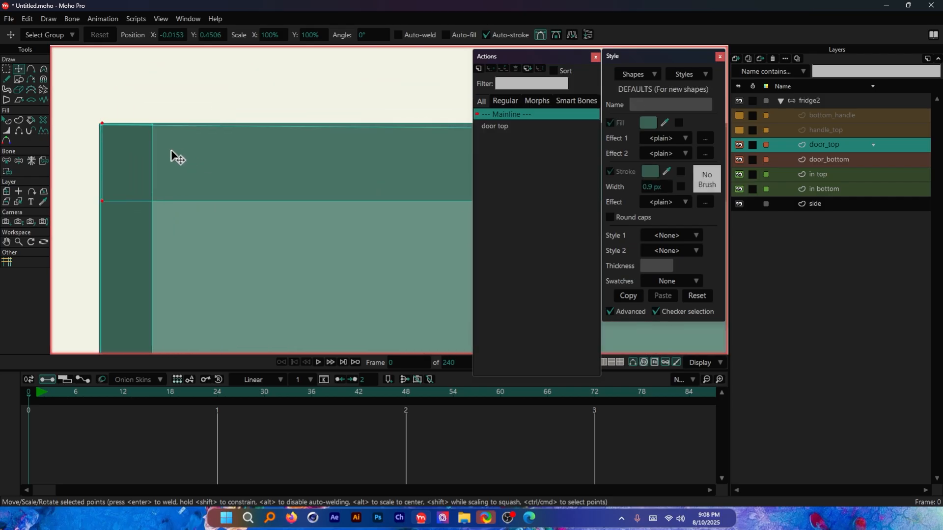
scroll(165, 155, "down", 7)
scroll(508, 166, "up", 11)
left_click_drag(340, 144, 449, 151)
scroll(405, 153, "up", 5)
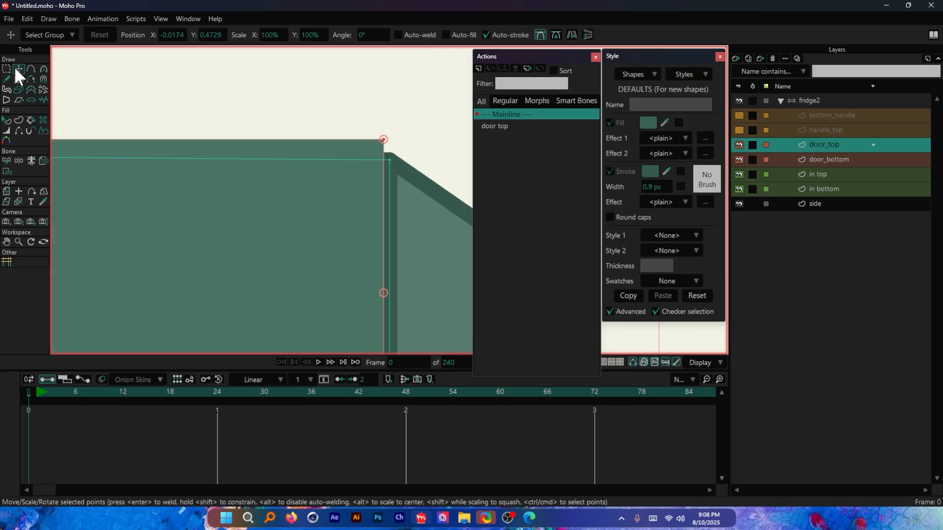
Fit the horizontal strip's right-hand points to the door edge, at about X 0.2142, Y 0.4948 and X 0.2135, Y 0.4474
left_click_drag(384, 140, 389, 163)
scroll(421, 148, "down", 10)
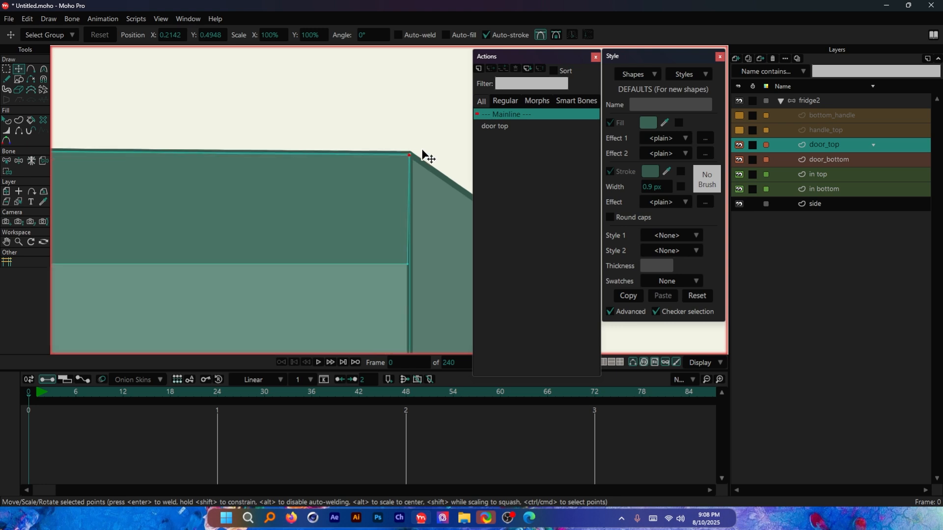
scroll(425, 184, "up", 11)
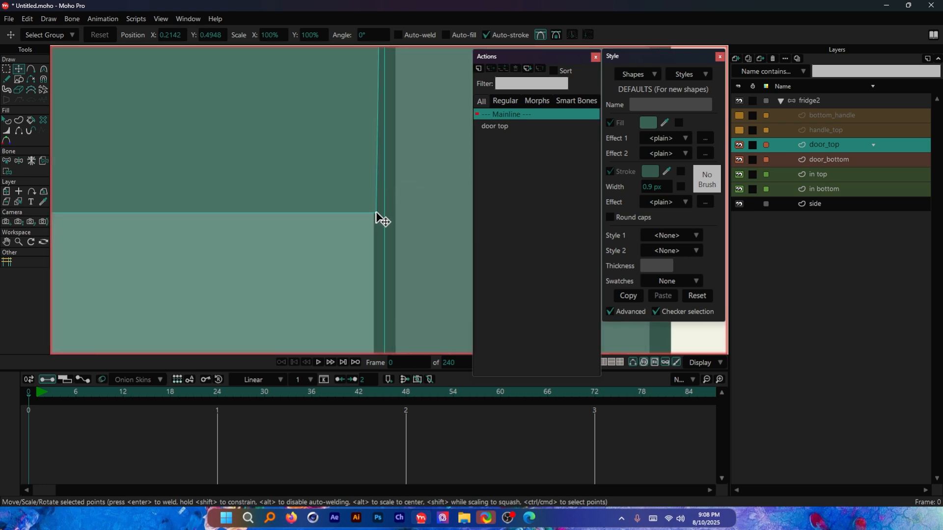
mouse_move(377, 212)
left_mouse_down()
mouse_move(411, 209)
mouse_move(371, 213)
left_mouse_up()
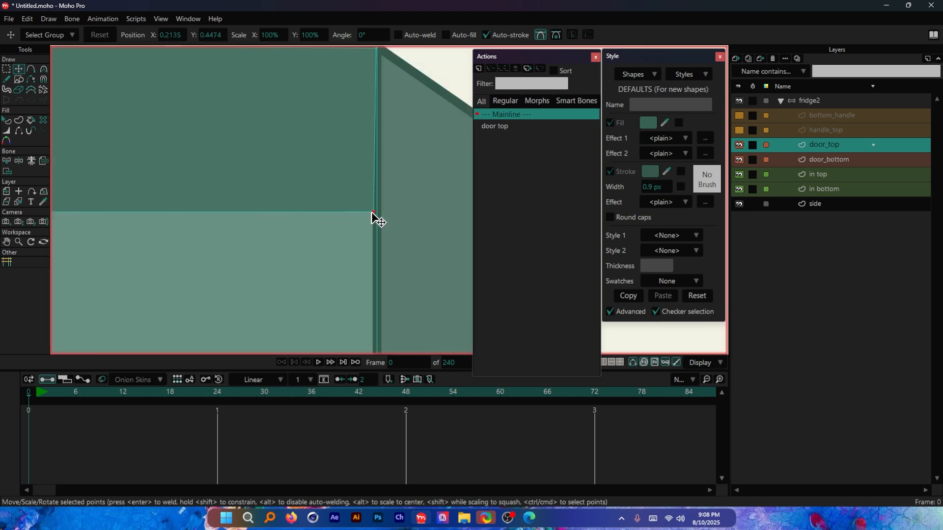
scroll(371, 213, "down", 10)
scroll(181, 95, "up", 10)
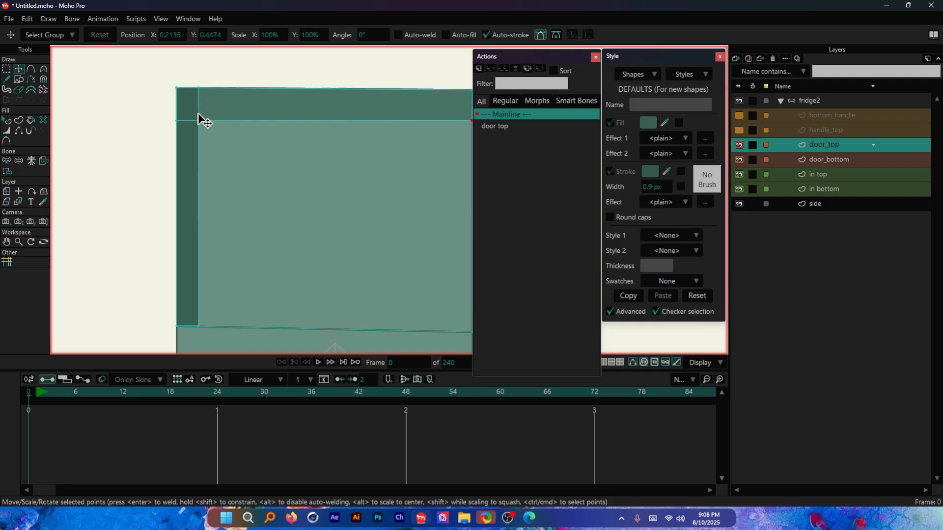
Select both the vertical and horizontal strips on door_top and send them behind the door shape
left_click(6, 70)
left_click(7, 120)
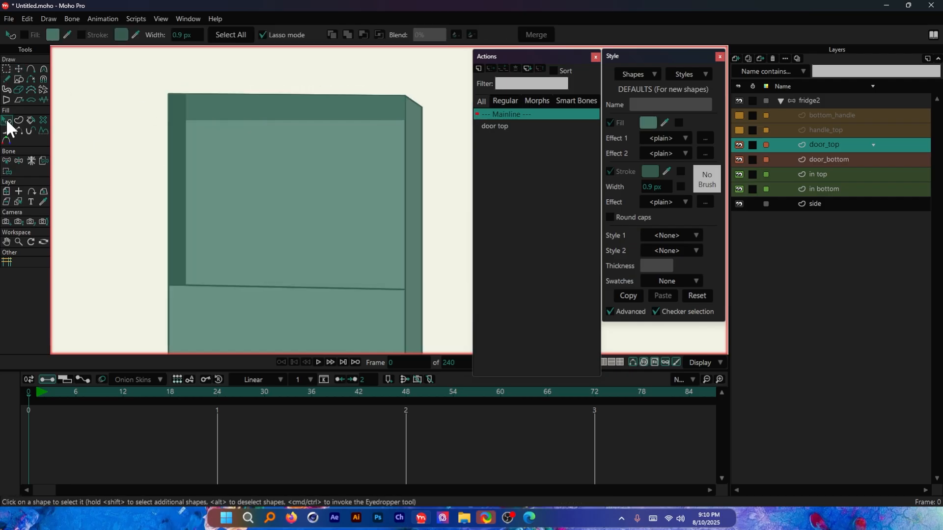
left_click(175, 173)
left_click(221, 116)
left_click(181, 141, "shift")
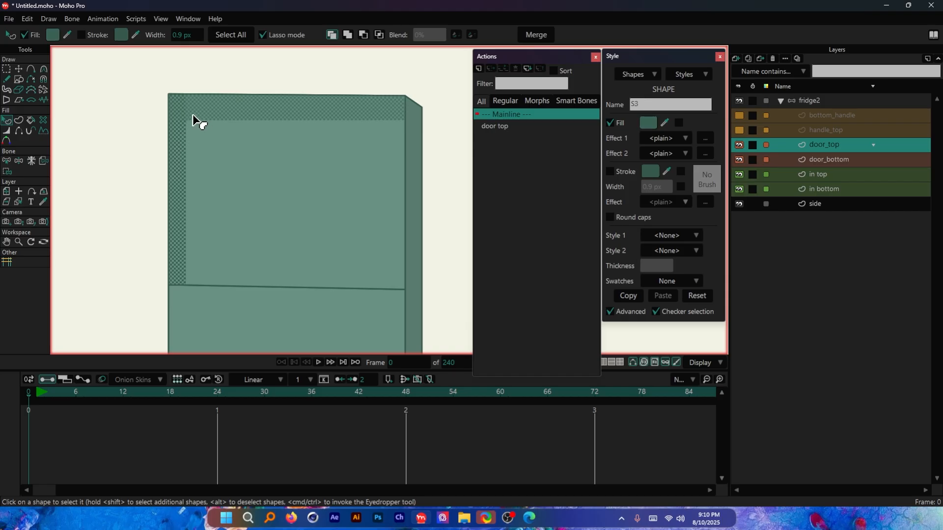
key("Delete")
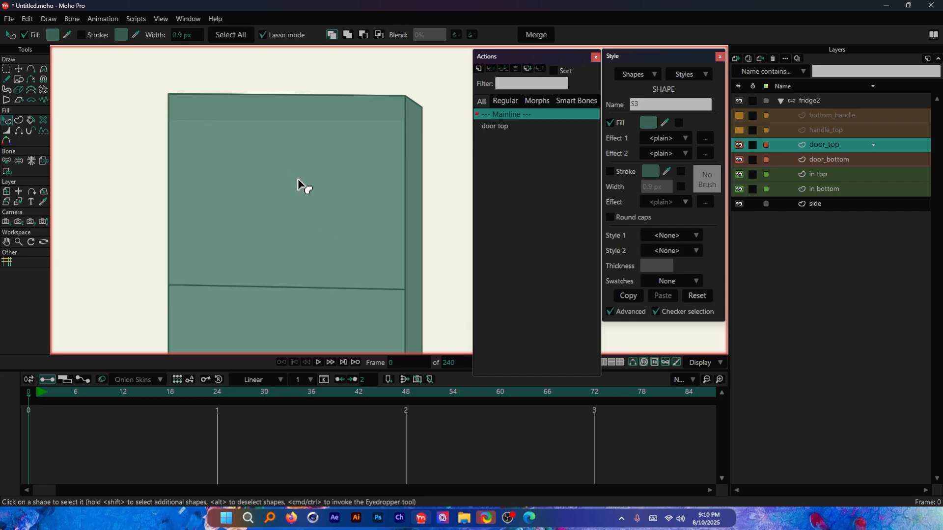
Activate the door top action and scrub the door swing to frame 3 to check the strips behind it
left_click(19, 70)
scroll(186, 131, "down", 3)
scroll(225, 113, "up", 3)
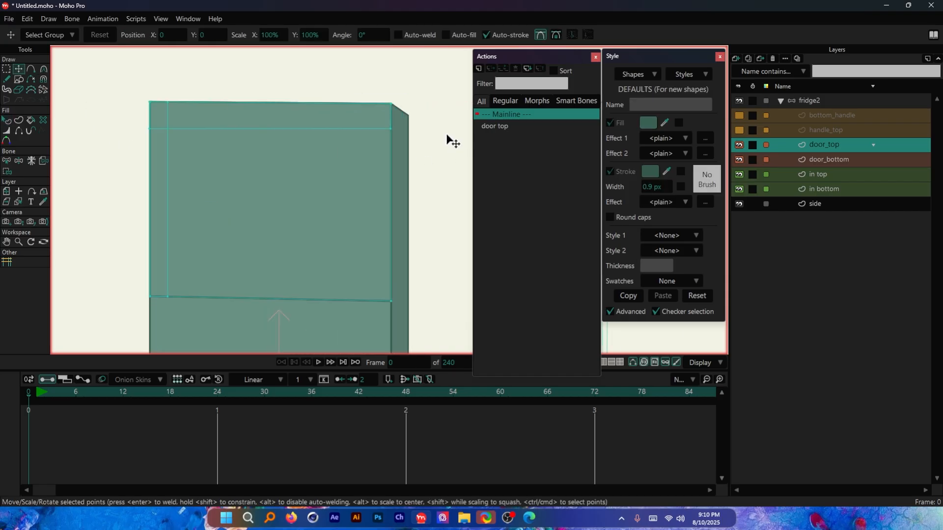
left_click(489, 129)
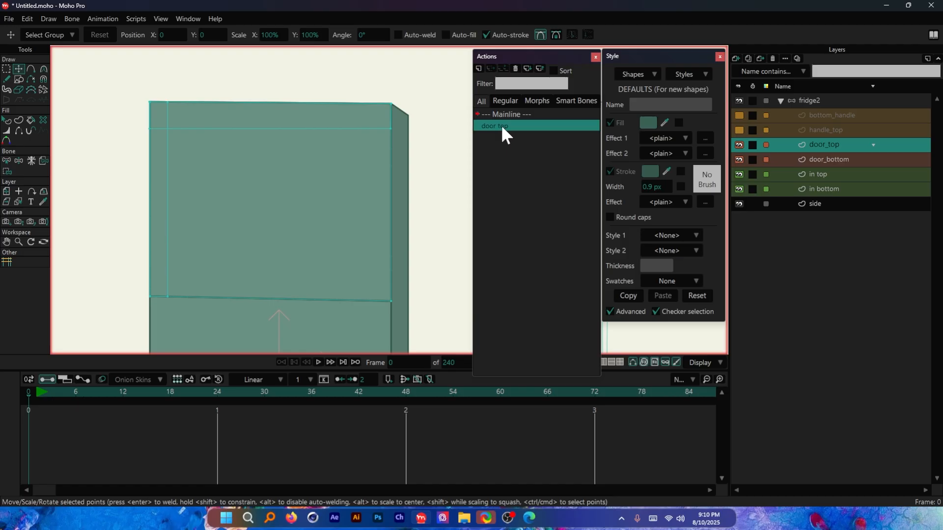
double_click(502, 126)
left_click_drag(54, 393, 43, 391)
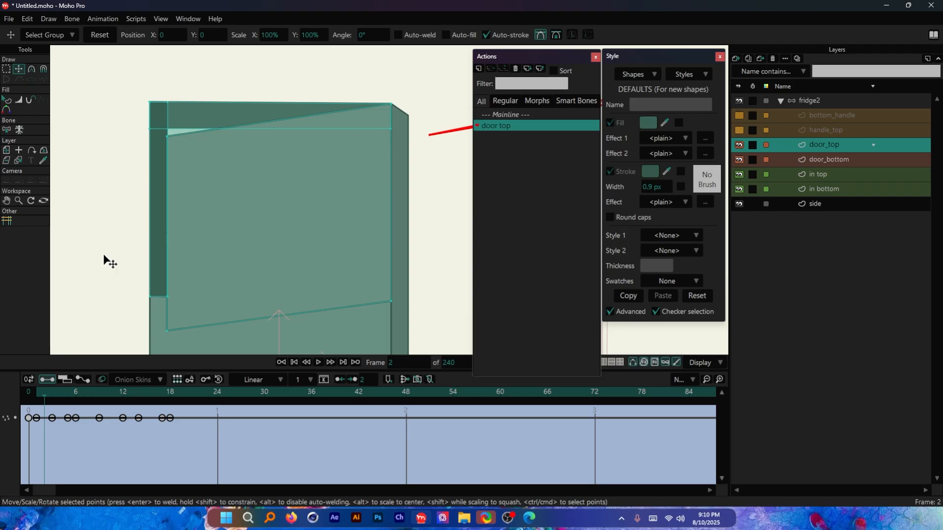
mouse_move(46, 392)
left_mouse_down()
mouse_move(35, 391)
mouse_move(54, 397)
left_mouse_up()
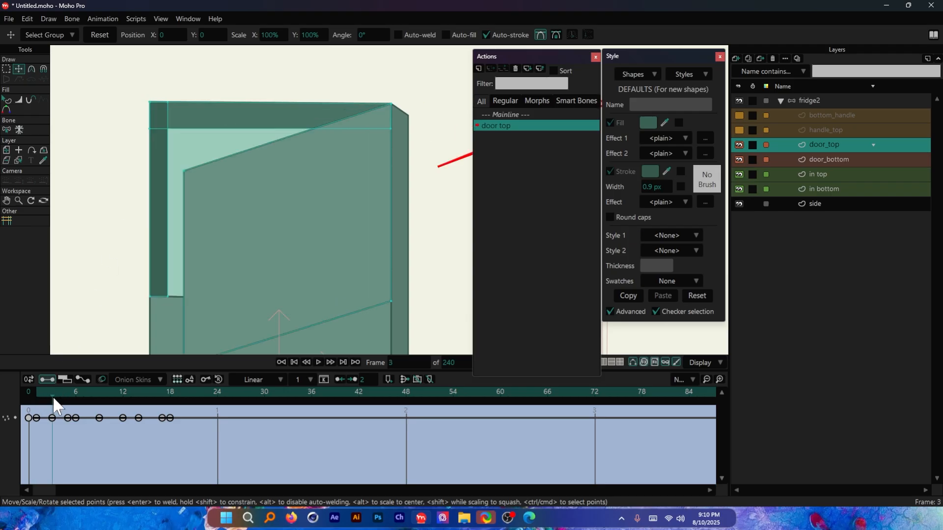
At frame 3, fit the vertical strip's right-hand points to the open door's free edge and pull its lower-left point down beside the door's lower corner
scroll(221, 178, "down", 2)
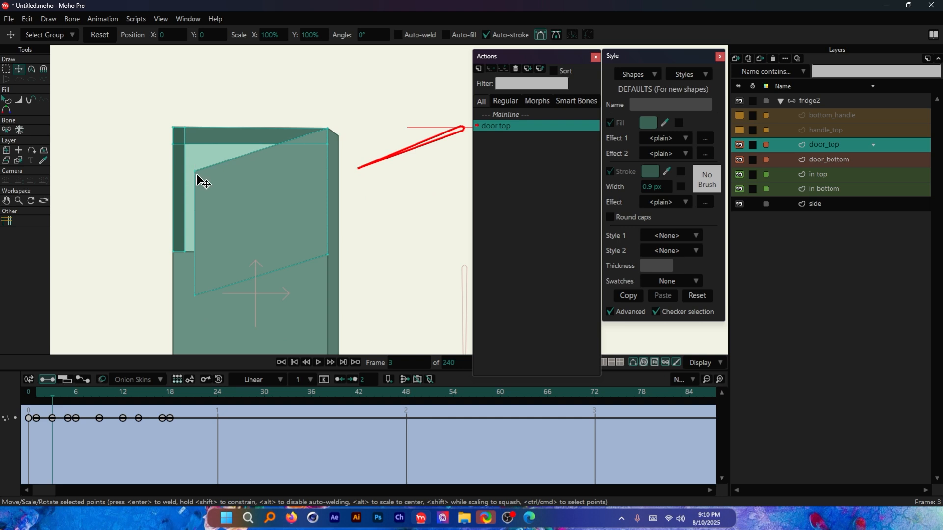
scroll(191, 145, "down", 2)
scroll(182, 153, "up", 4)
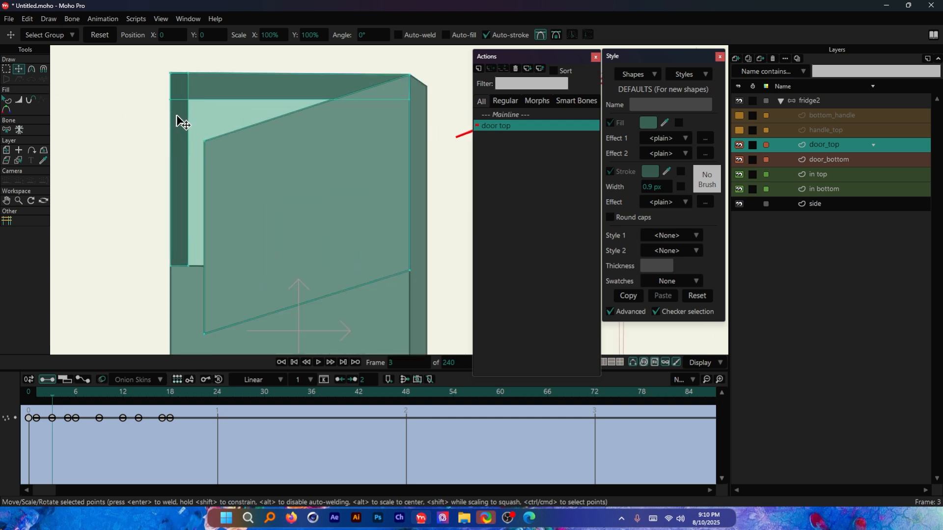
left_click(6, 68)
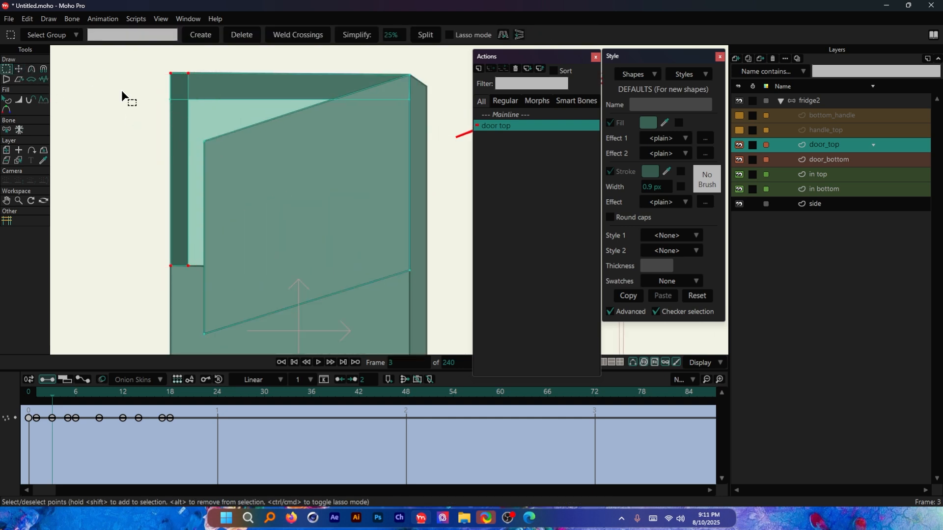
left_click(19, 68)
left_click(188, 73)
left_click_drag(189, 75, 231, 312)
scroll(206, 147, "down", 1)
scroll(213, 301, "up", 3)
scroll(219, 269, "down", 1)
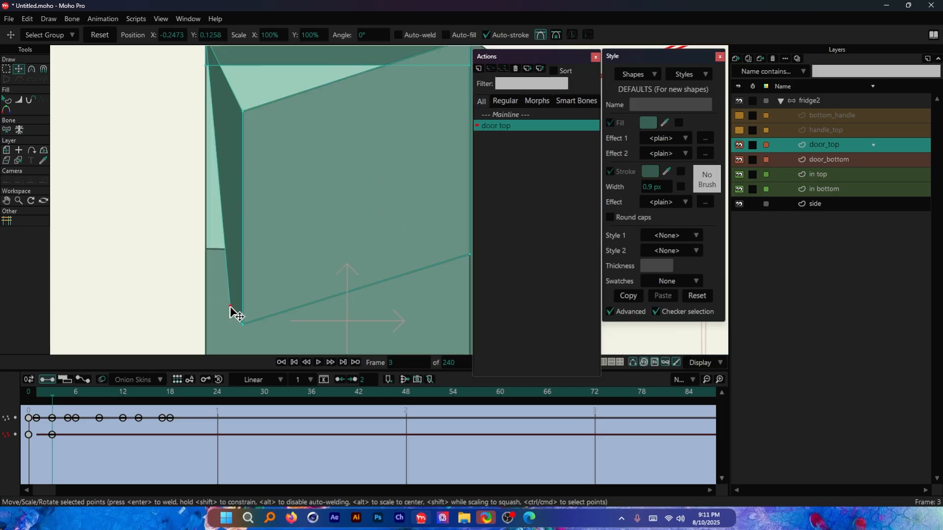
Place the vertical strip's upper-left point at about X -0.2057, Y 0.3893 so it follows the open door edge at frame 3
scroll(219, 97, "down", 1)
scroll(232, 100, "up", 4)
left_click_drag(210, 67, 221, 117)
scroll(229, 97, "down", 5)
scroll(239, 88, "up", 4)
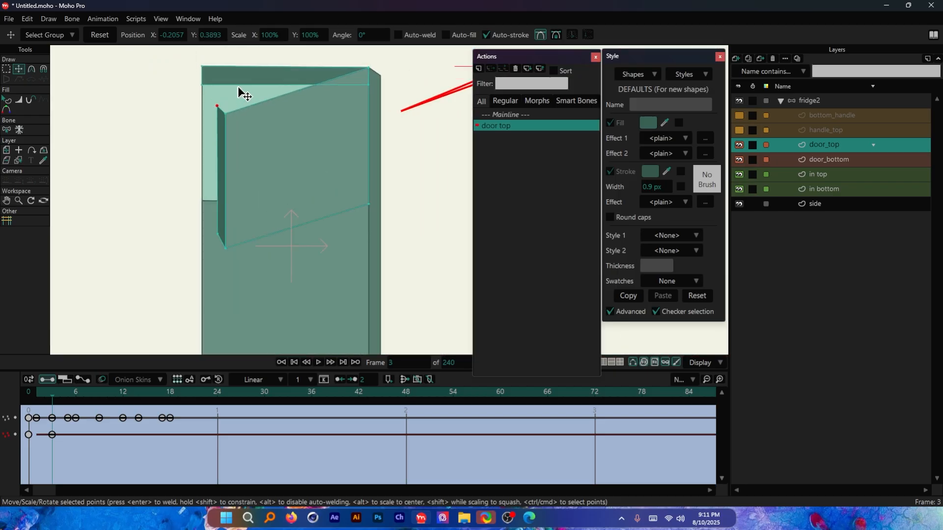
scroll(224, 102, "down", 5)
scroll(224, 101, "up", 2)
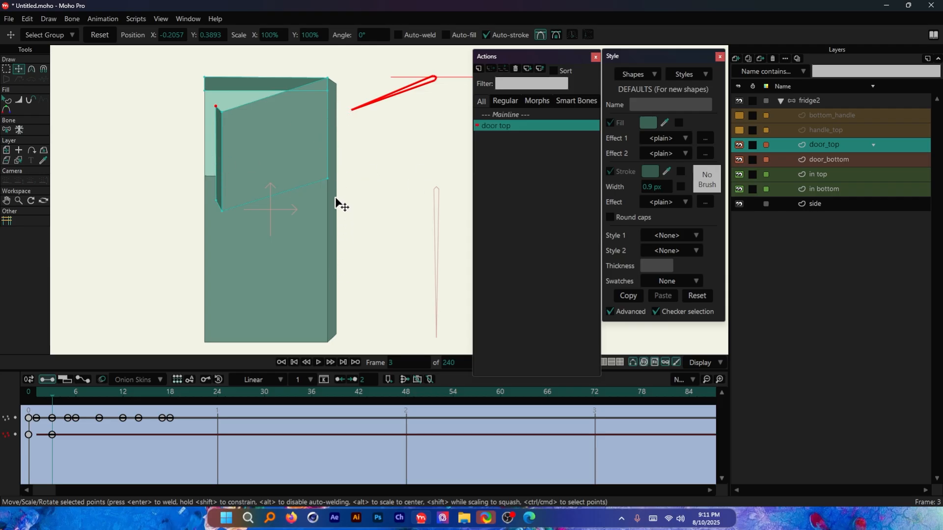
scroll(328, 81, "up", 3)
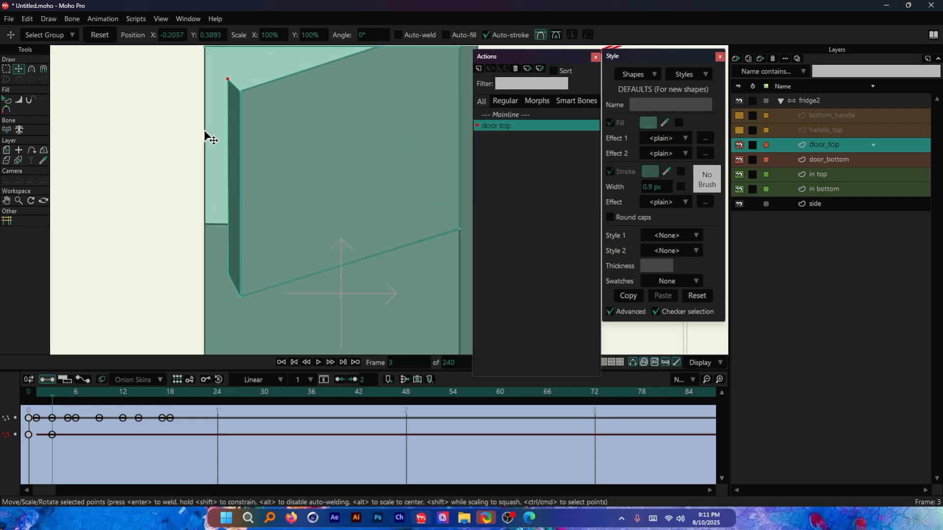
scroll(206, 137, "down", 2)
scroll(212, 131, "up", 3)
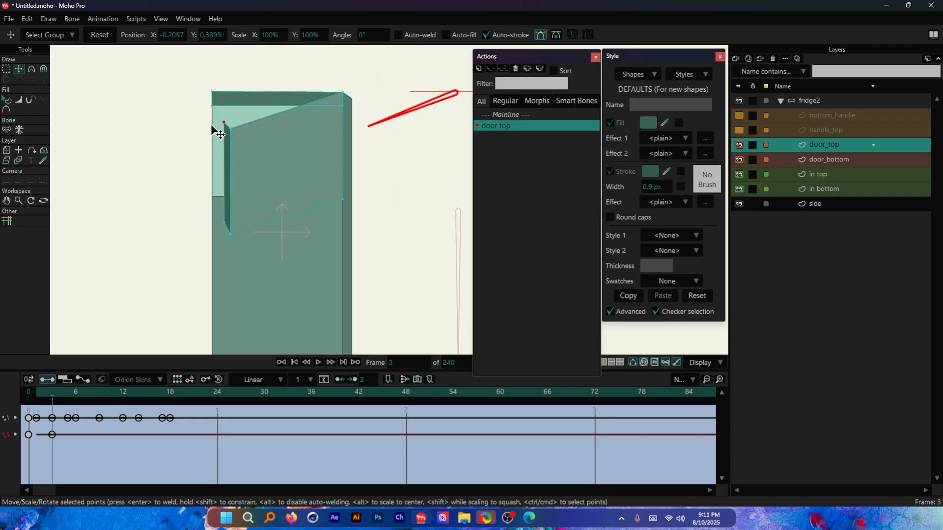
scroll(202, 215, "down", 1)
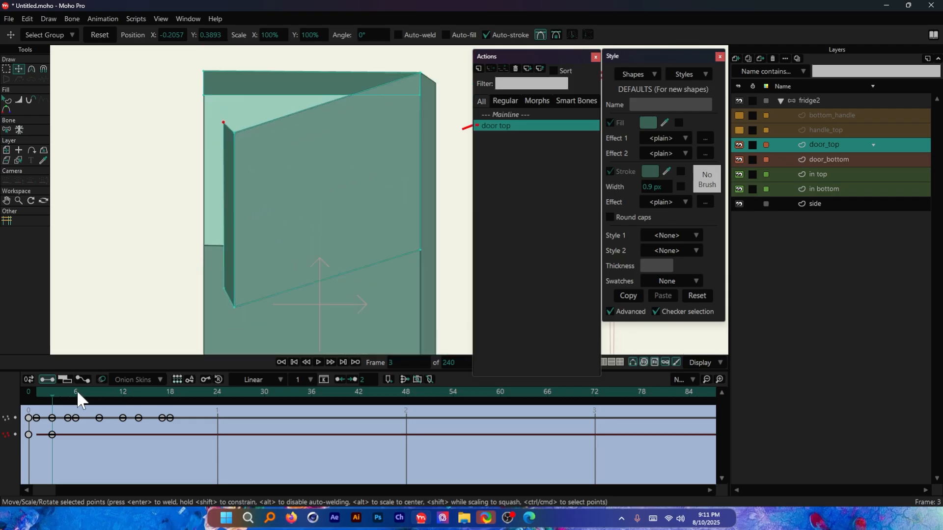
At frame 4, select all four vertical strip points and move them against the door's free edge, centred at about X -0.1494, Y 0.1471
mouse_move(51, 392)
left_mouse_down()
mouse_move(36, 391)
mouse_move(51, 397)
left_mouse_up()
scroll(244, 181, "down", 1)
scroll(262, 203, "up", 1)
key("Right")
scroll(253, 221, "up", 2)
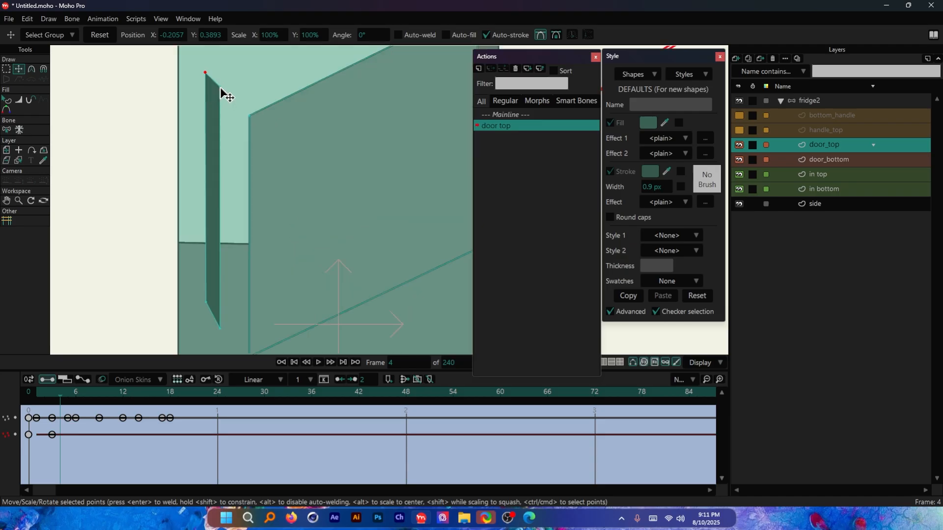
left_click(5, 69)
scroll(196, 98, "down", 1)
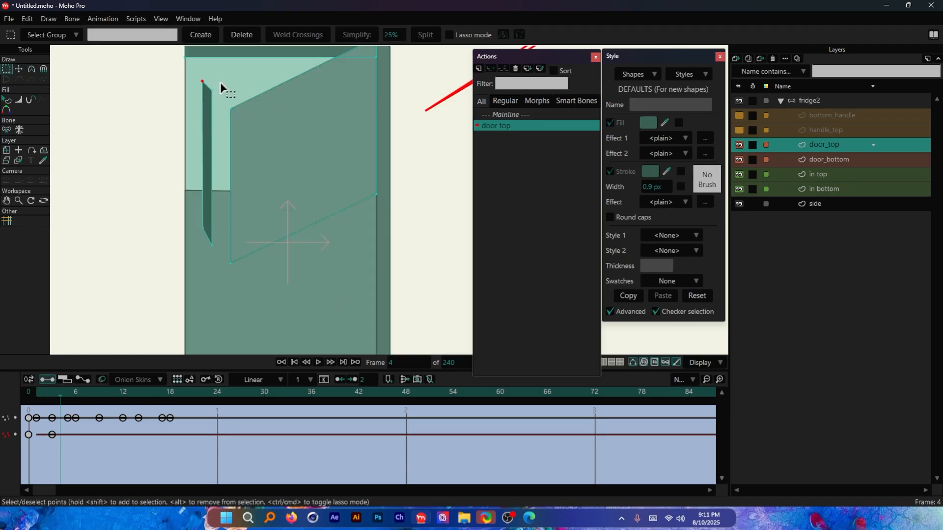
left_click_drag(196, 74, 217, 263)
key("t")
left_click_drag(209, 127, 227, 139)
scroll(228, 105, "up", 3)
left_click_drag(198, 110, 234, 129)
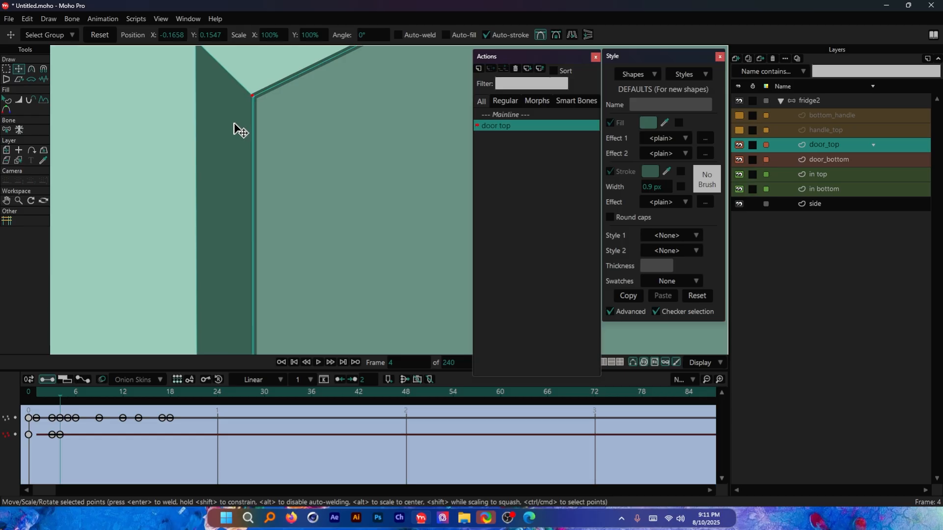
scroll(226, 120, "down", 3)
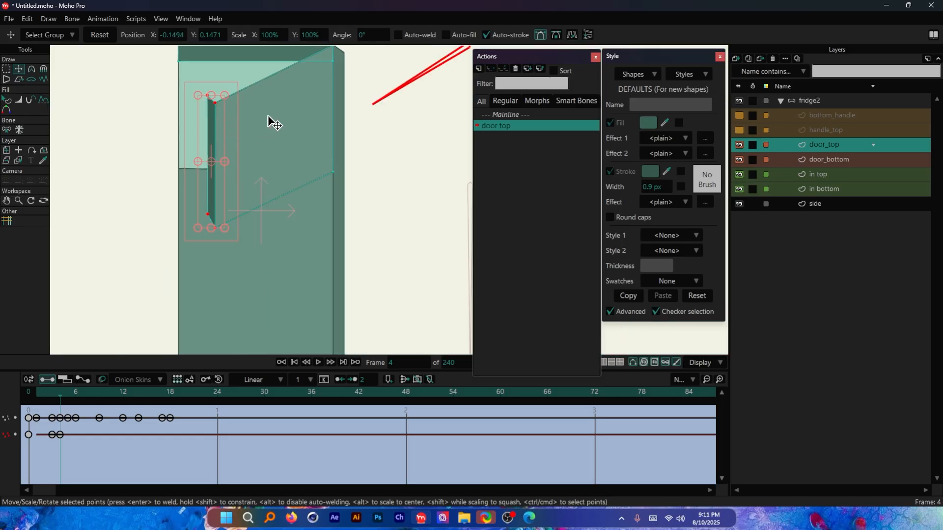
At frame 5, move the whole vertical strip to the door's free edge, centred at about X -0.1050, Y 0.1027, and deselect it
key("ctrl+Right")
scroll(261, 133, "up", 3)
left_click_drag(213, 118, 246, 143)
scroll(248, 112, "down", 3)
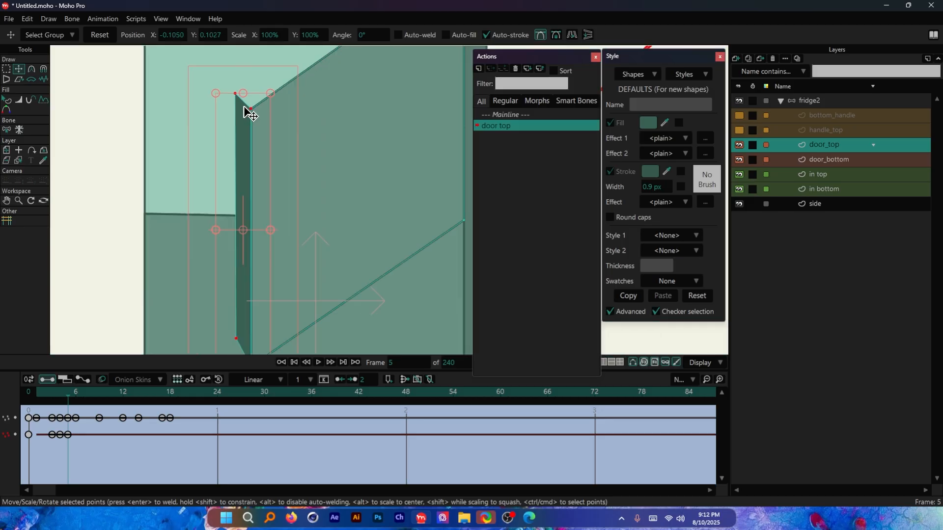
scroll(268, 165, "down", 4)
left_click(213, 160)
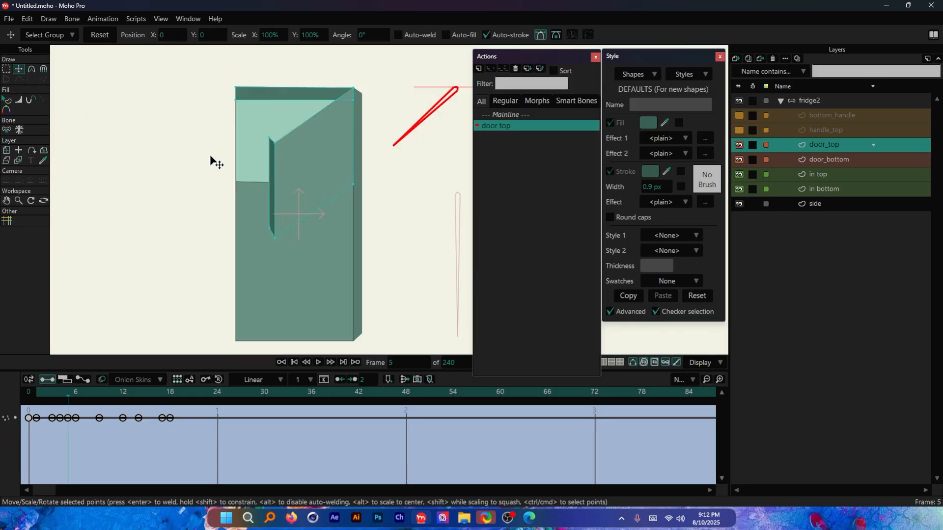
At frame 5, adjust the vertical strip's lower-left point to match the perspective of the opening door
scroll(277, 147, "up", 4)
left_click(307, 117)
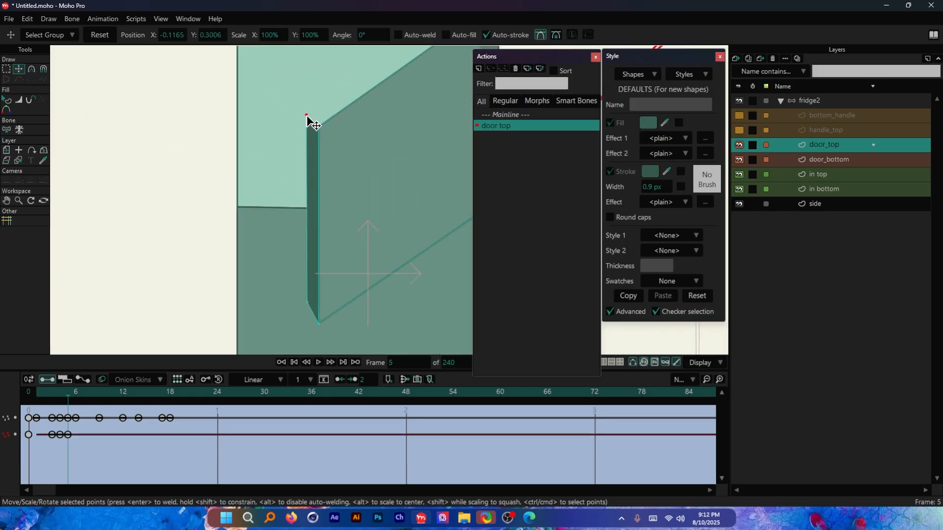
left_click(307, 303)
scroll(317, 322, "up", 4)
left_click_drag(296, 283, 274, 320)
scroll(275, 322, "down", 3)
Widen the vertical strip at frame 5 by shifting both left-hand points outward to about X -0.1261, Y 0.1167
left_click(6, 69)
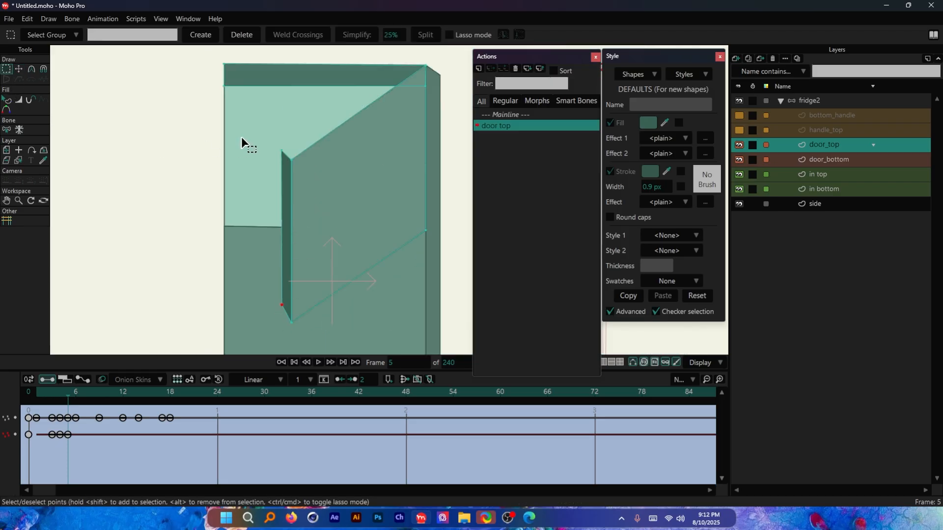
left_click_drag(246, 134, 282, 329)
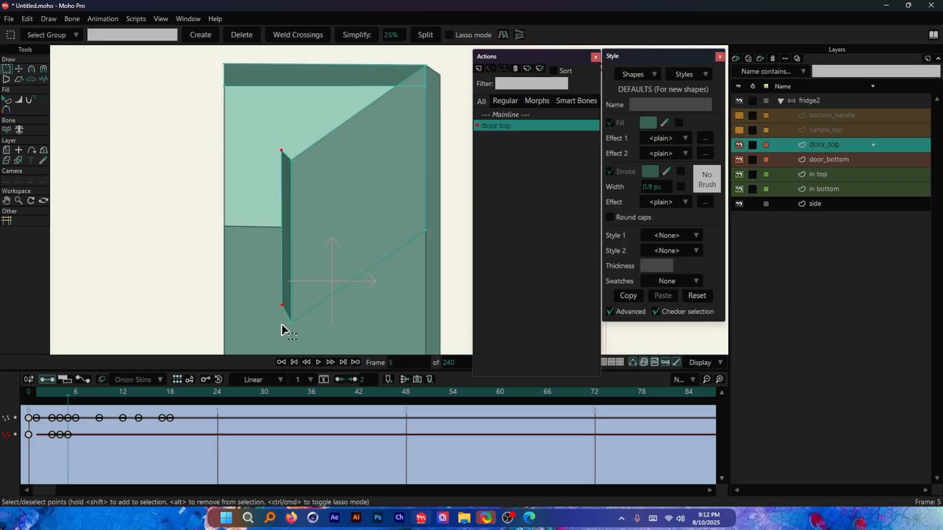
left_click(20, 69)
scroll(288, 196, "up", 1)
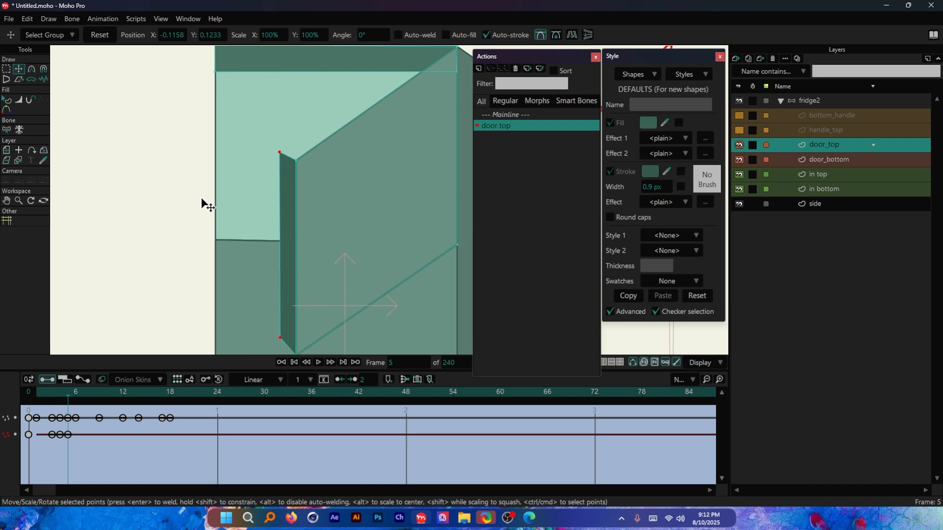
left_click_drag(202, 205, 200, 205)
scroll(156, 183, "down", 5)
scroll(234, 219, "up", 5)
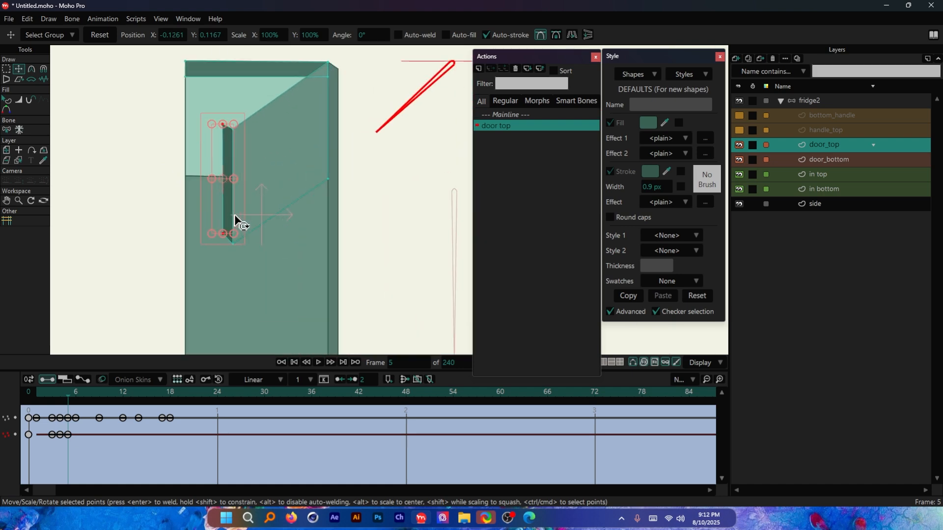
At frame 6, select the whole vertical strip and move it to the door's free edge, centred at about X -0.0425, Y 0.0807
key("Right")
left_click(7, 69)
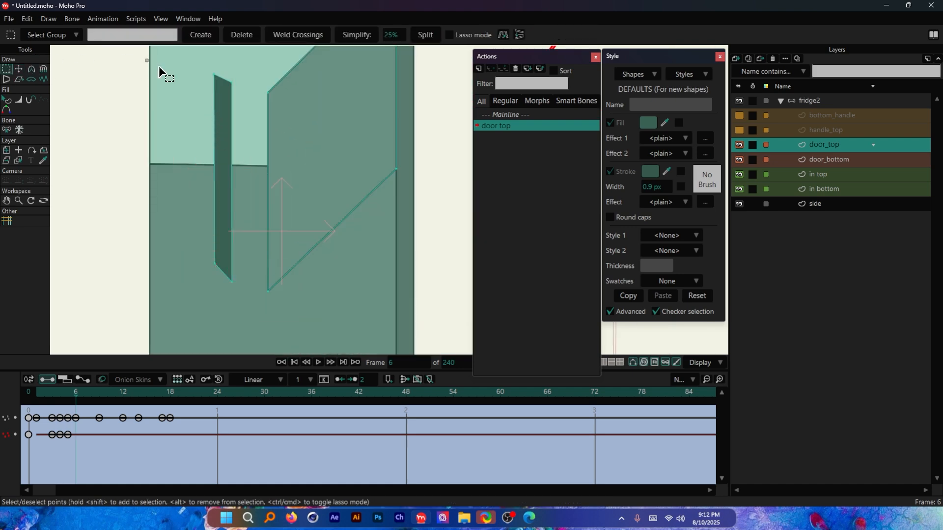
left_click_drag(148, 60, 256, 307)
key("t")
scroll(265, 80, "up", 7)
left_click_drag(224, 197, 242, 226)
scroll(270, 153, "down", 9)
left_click(70, 393)
mouse_move(71, 393)
left_mouse_down()
mouse_move(54, 390)
mouse_move(87, 391)
mouse_move(60, 391)
mouse_move(78, 390)
left_mouse_up()
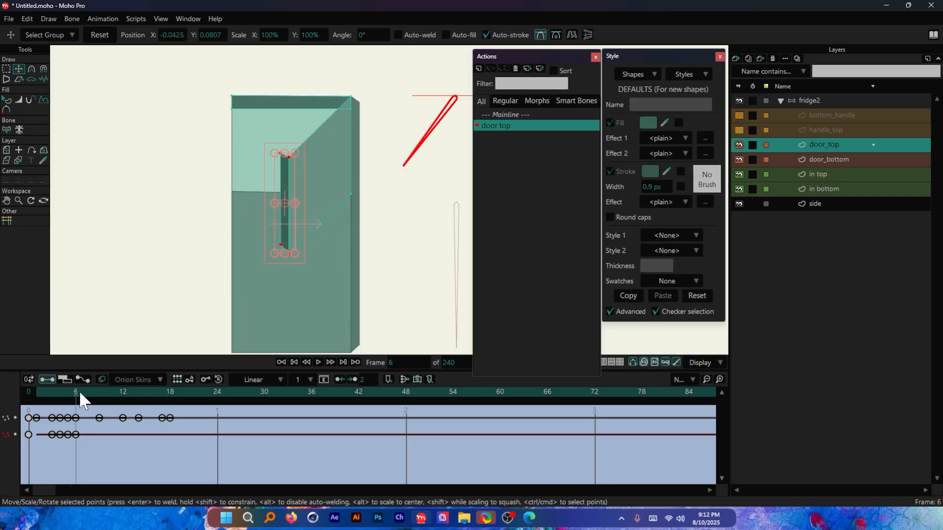
At frame 7, move the whole vertical strip onto the door's free edge, centred at about X 0.0256, Y 0.0626
scroll(263, 127, "up", 5)
left_click_drag(276, 117, 280, 118)
scroll(282, 133, "down", 8)
scroll(284, 91, "up", 2)
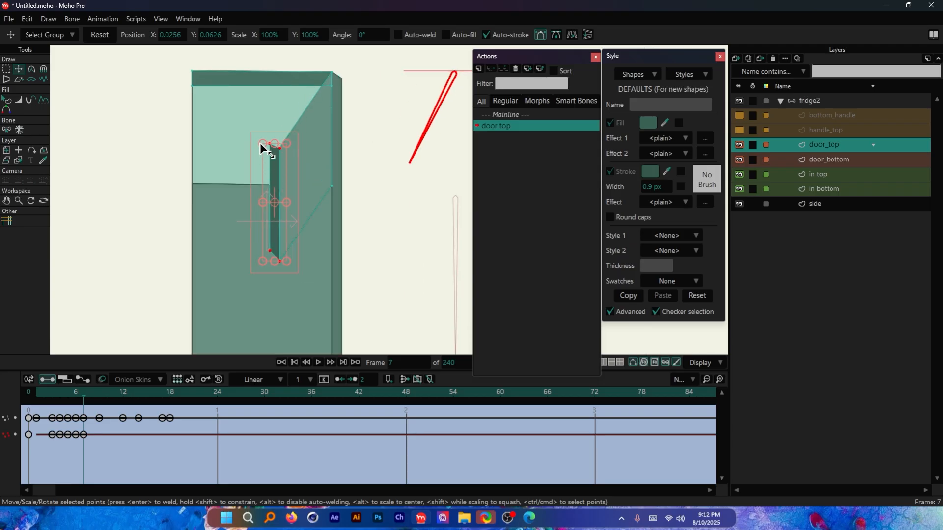
scroll(276, 156, "up", 3)
scroll(274, 132, "down", 2)
Select the vertical strip's two left-hand points at frame 7 and shift them outward to widen the strip
key("g")
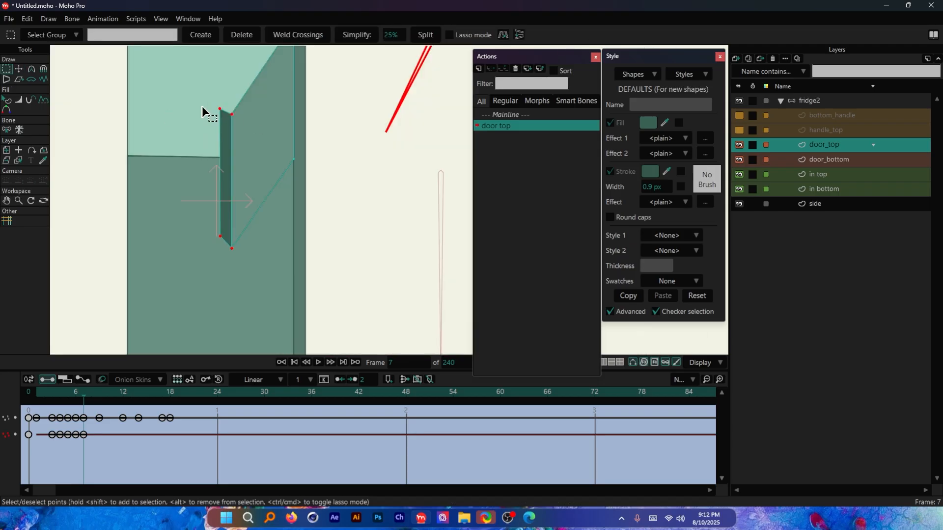
left_click_drag(183, 86, 224, 262)
scroll(219, 120, "up", 3)
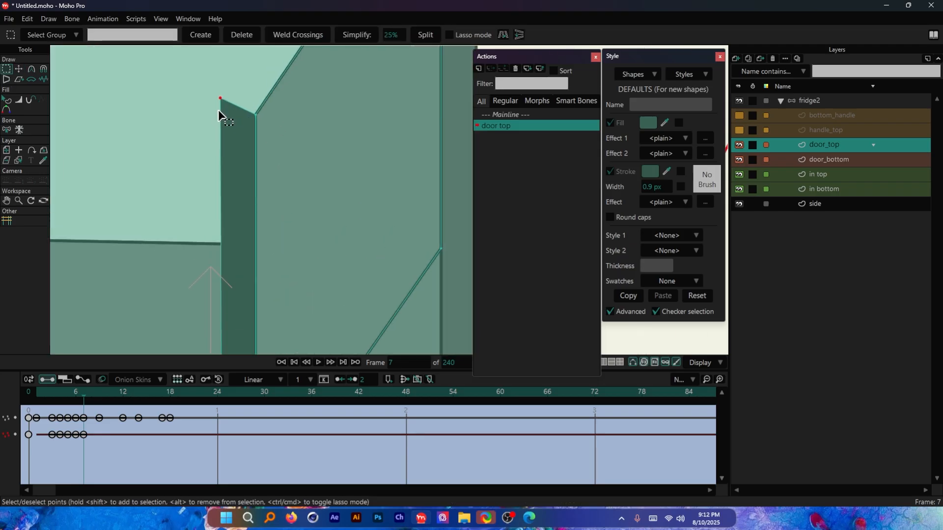
left_click(19, 69)
scroll(133, 148, "down", 2)
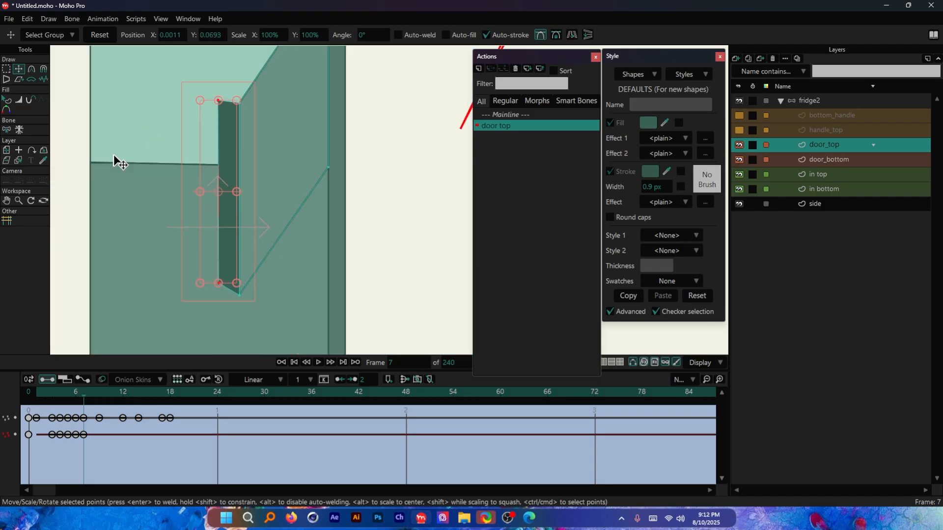
left_click_drag(119, 146, 116, 150)
scroll(300, 173, "down", 3)
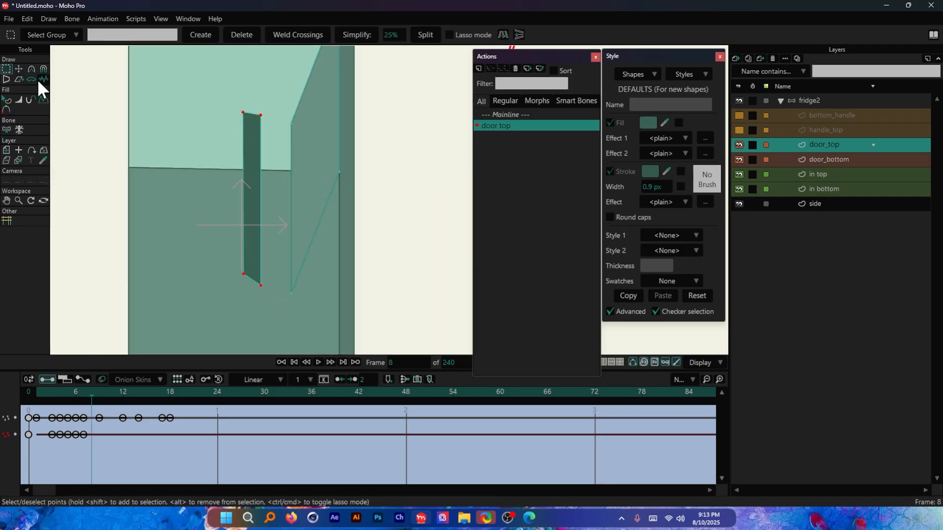
At frame 8, move the whole vertical strip to the door's free edge, centred at about X 0.0896, Y 0.0396
left_click(18, 69)
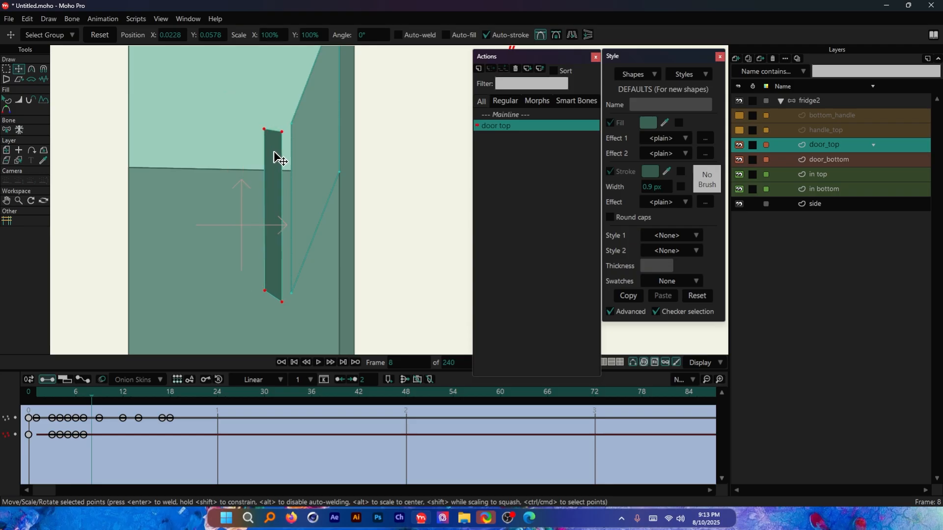
scroll(303, 124, "up", 3)
scroll(294, 176, "down", 8)
At frame 9, move the whole vertical strip to the nearly edge-on door's free edge, centred at about X 0.1572, Y 0.0219
key("Right")
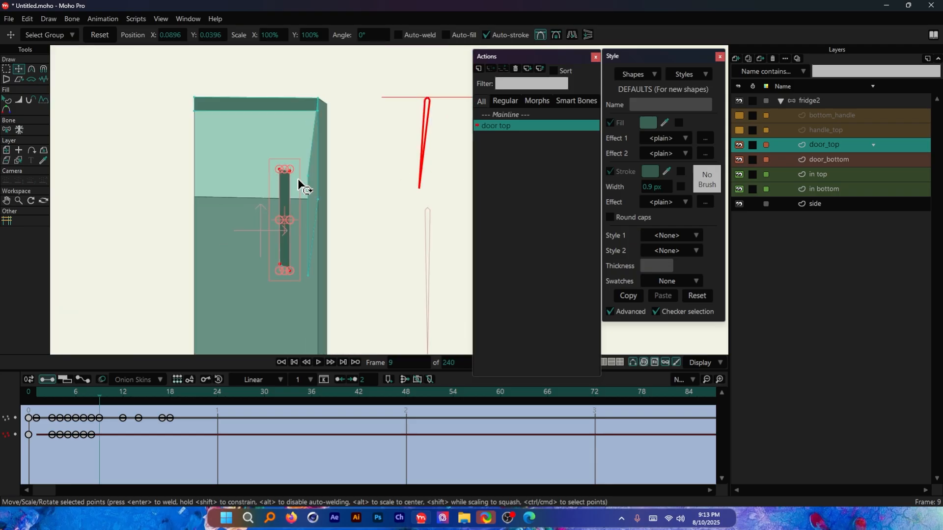
scroll(300, 178, "up", 10)
left_click_drag(82, 166, 293, 172)
scroll(267, 95, "down", 6)
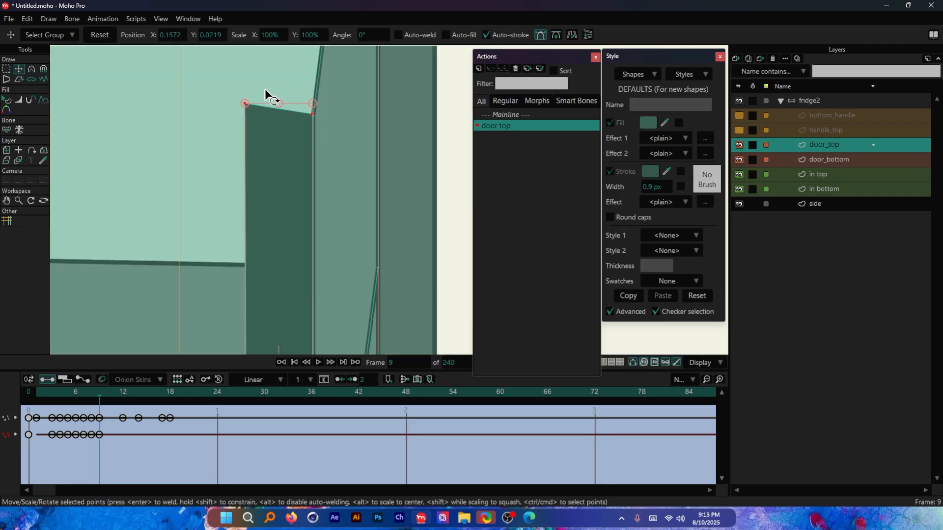
Select the vertical strip's two left-hand points at frame 9 and shift them to about X 0.1379, Y 0.0290
left_click(6, 69)
left_click_drag(229, 76, 281, 284)
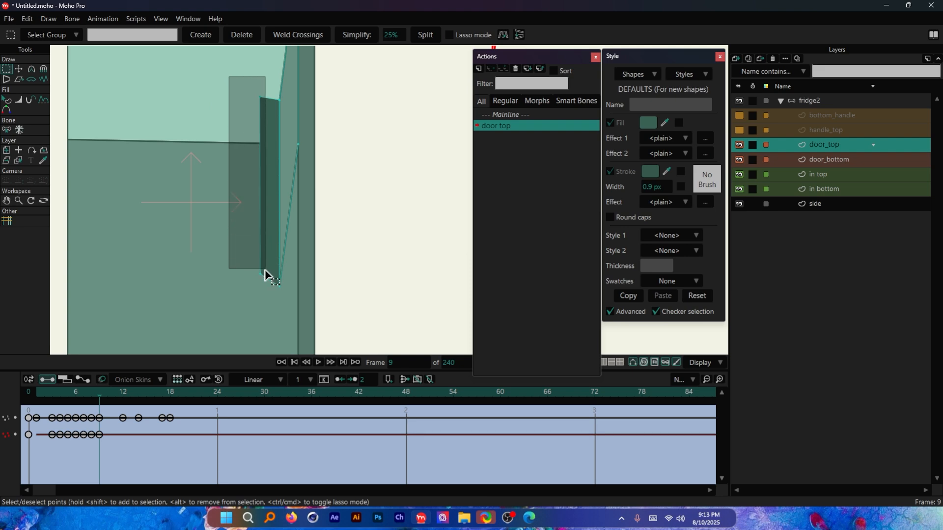
key("t")
scroll(238, 126, "up", 6)
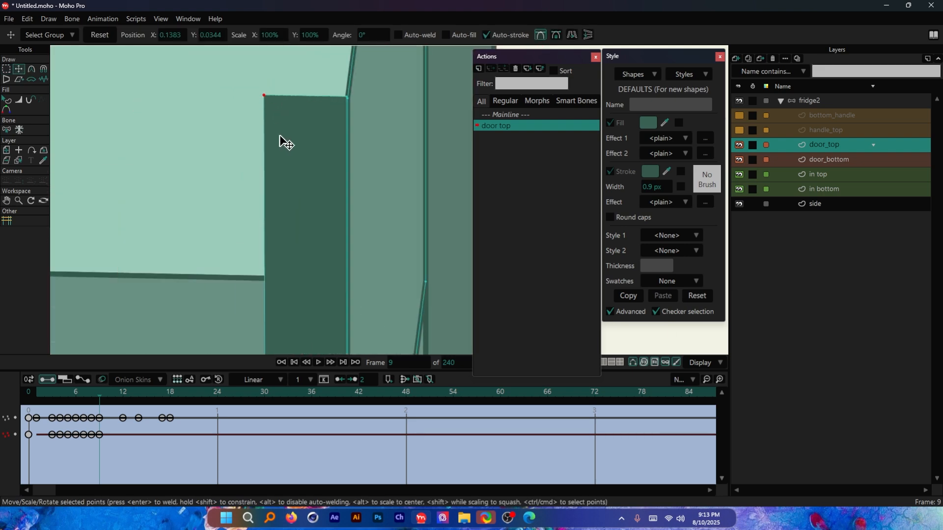
scroll(286, 144, "down", 6)
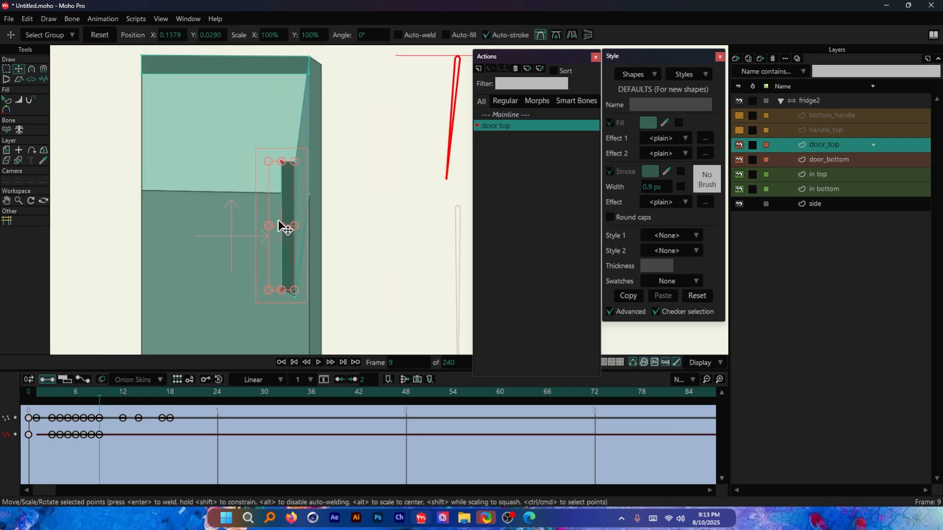
Place the vertical strip's lower-left point at about X 0.1377, Y -0.1667 at frame 9 to level its lower edge
scroll(289, 303, "up", 8)
left_click(265, 219)
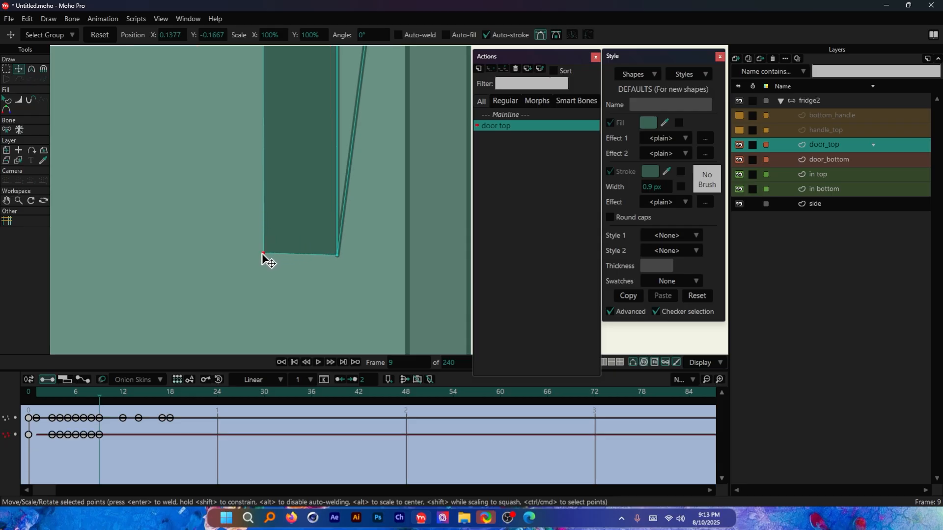
scroll(266, 258, "down", 5)
scroll(309, 164, "down", 5)
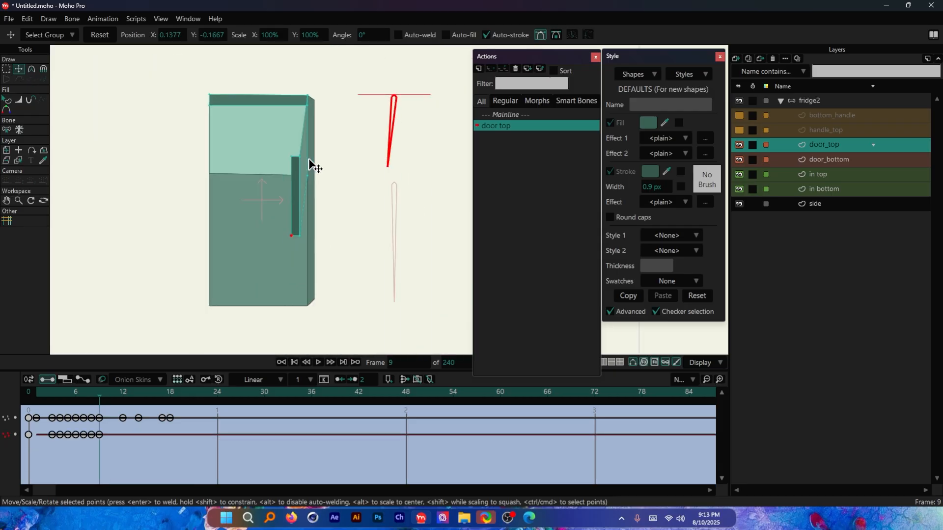
At frame 10, select the vertical strip's two right-hand points and move them onto the door's free edge, centred at about X 0.2414, Y -0.0102
key("Right")
scroll(311, 199, "up", 8)
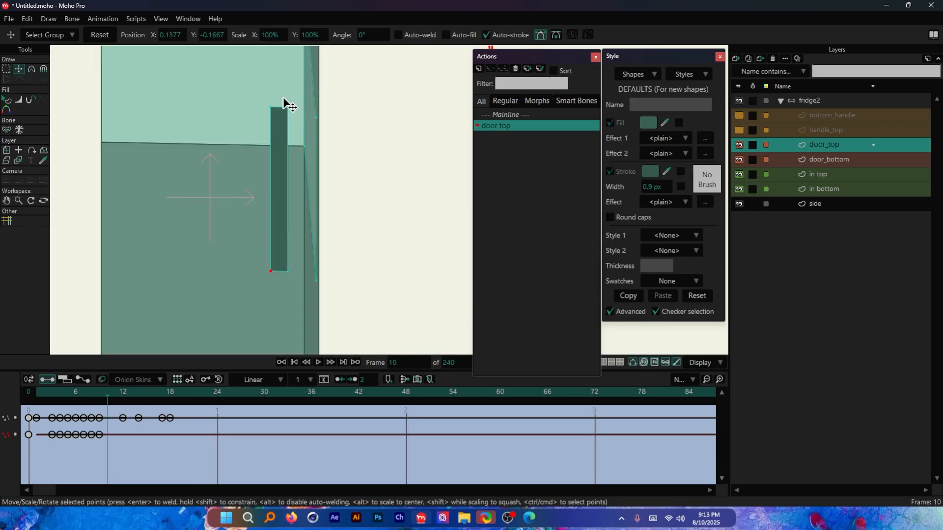
left_click(7, 69)
left_click_drag(288, 228, 280, 292)
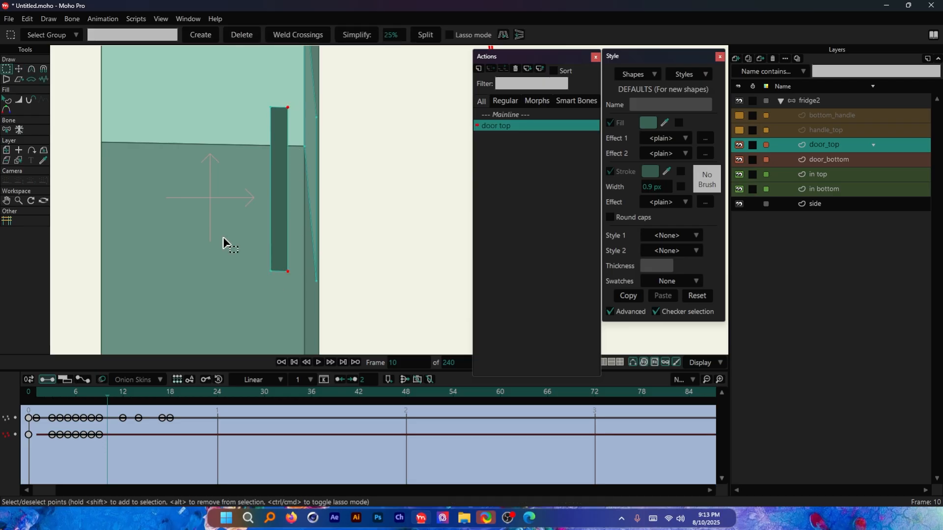
key("t")
left_click_drag(168, 138, 227, 140)
scroll(265, 128, "up", 5)
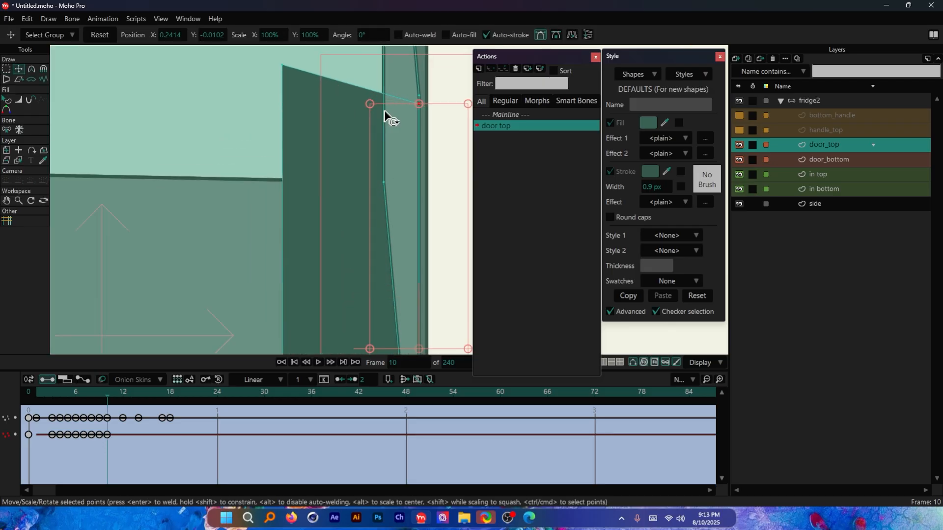
left_click_drag(385, 113, 253, 134)
scroll(296, 148, "up", 6)
left_click_drag(339, 146, 316, 152)
scroll(318, 135, "down", 1)
scroll(319, 132, "down", 8)
Select the vertical strip's two left-hand points at frame 10 and shift them toward the door's free edge to narrow the strip
left_click(7, 69)
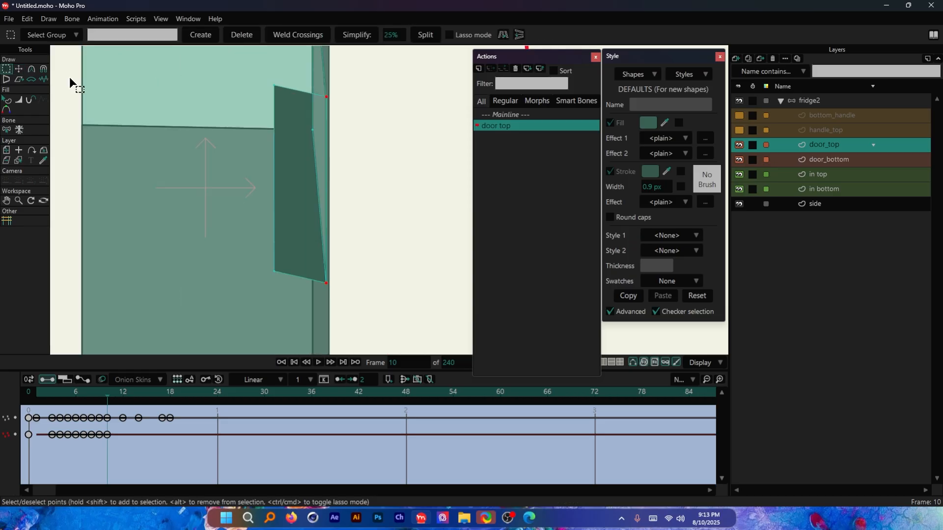
left_click_drag(228, 78, 294, 301)
key("t")
left_click_drag(194, 104, 364, 323)
scroll(314, 153, "down", 5)
scroll(354, 152, "up", 5)
At frame 11, select only the vertical strip's four points and move the strip just outside the door's free edge, centred at about X 0.3422, Y -0.0333
key("Right")
key("g")
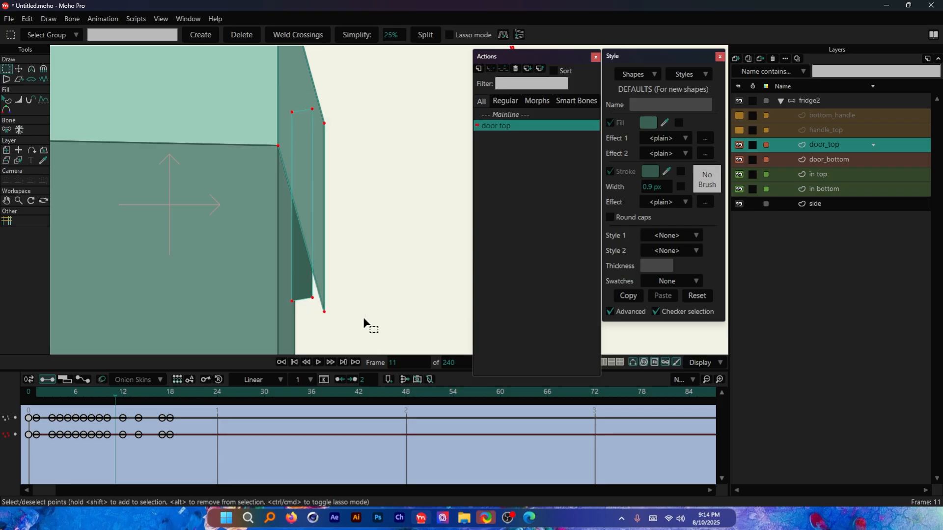
left_click(19, 69)
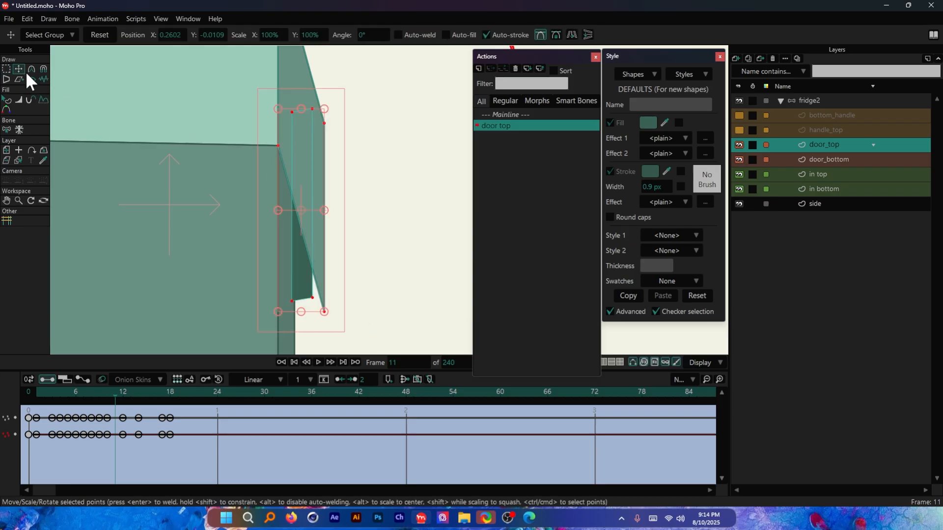
left_click(314, 149)
left_click(298, 139)
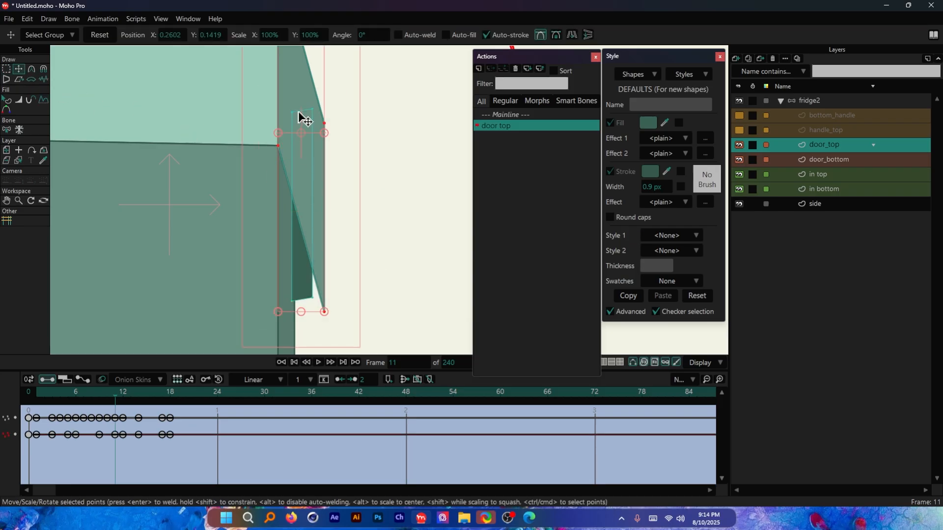
left_click(294, 113)
left_click(292, 113)
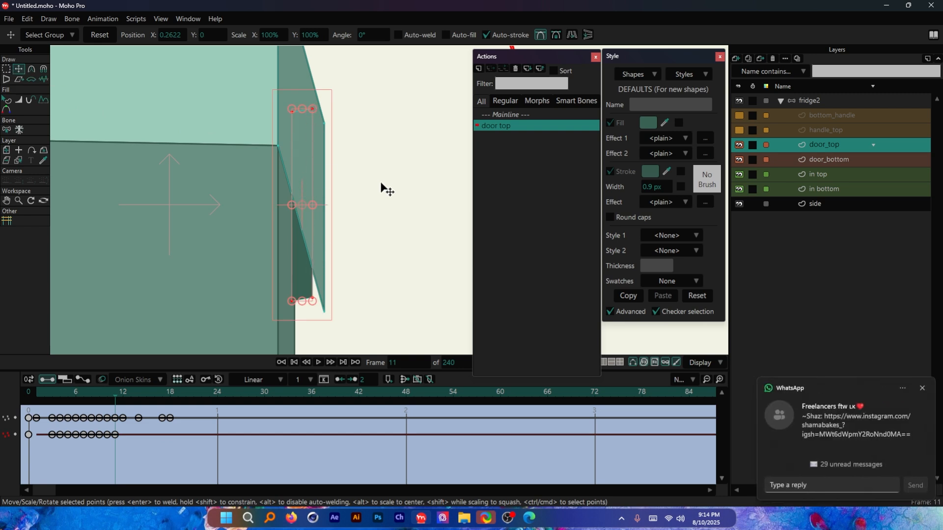
mouse_move(381, 188)
left_mouse_down()
mouse_move(404, 182)
mouse_move(388, 173)
left_mouse_up()
scroll(263, 137, "up", 3)
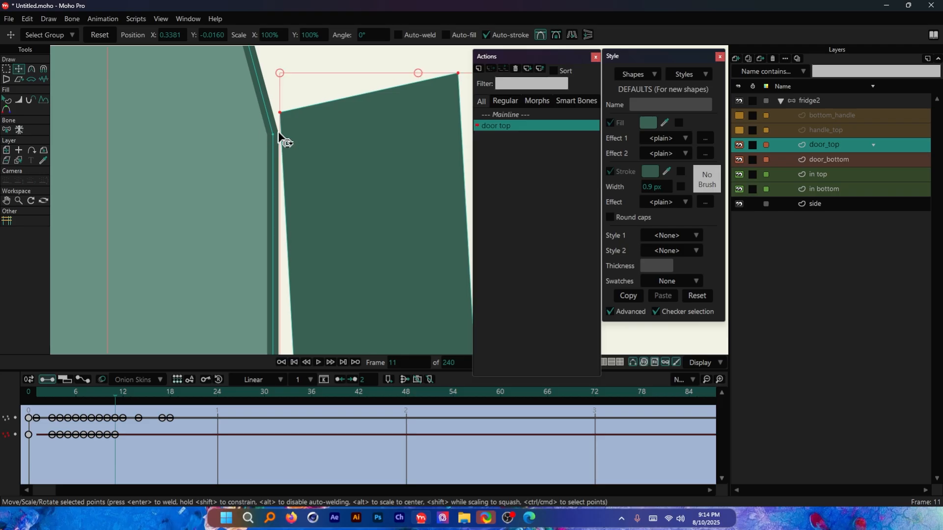
scroll(284, 143, "down", 4)
left_click_drag(329, 173, 332, 173)
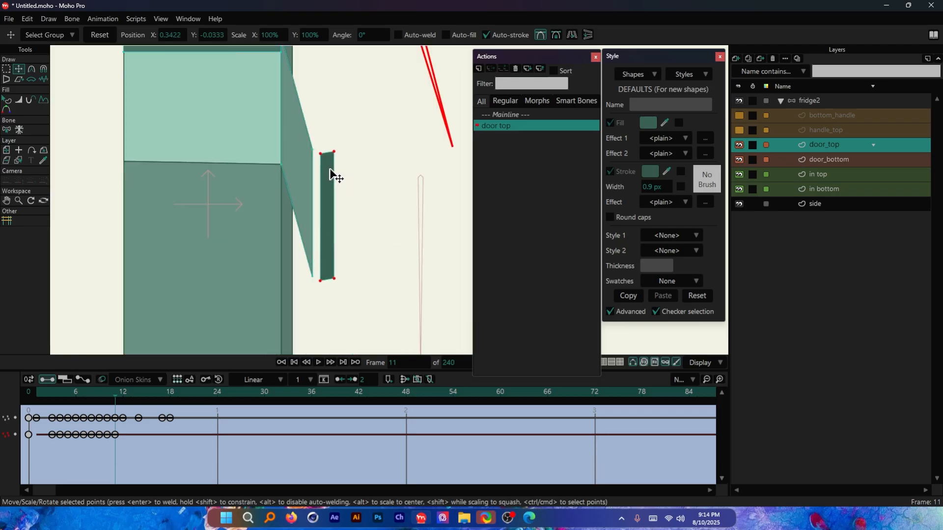
Align the dark edge strip with the top door's opening edge from frame 11 to frame 13
scroll(368, 189, "up", 5)
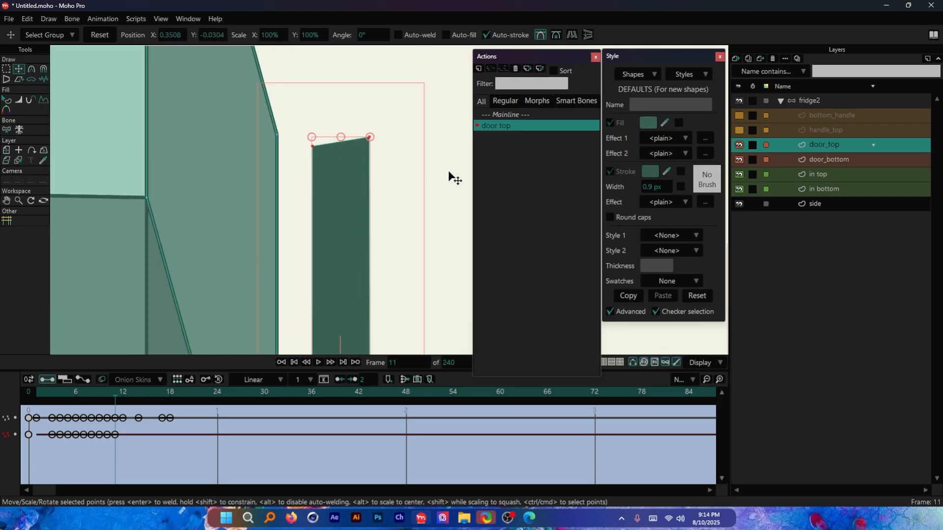
scroll(421, 167, "down", 3)
key("ctrl+Right")
key("ctrl+Right")
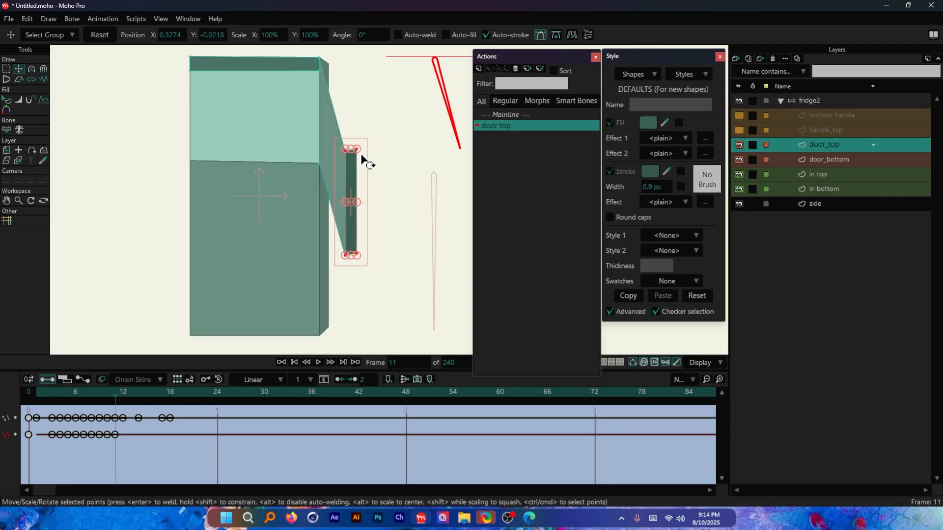
scroll(269, 176, "down", 3)
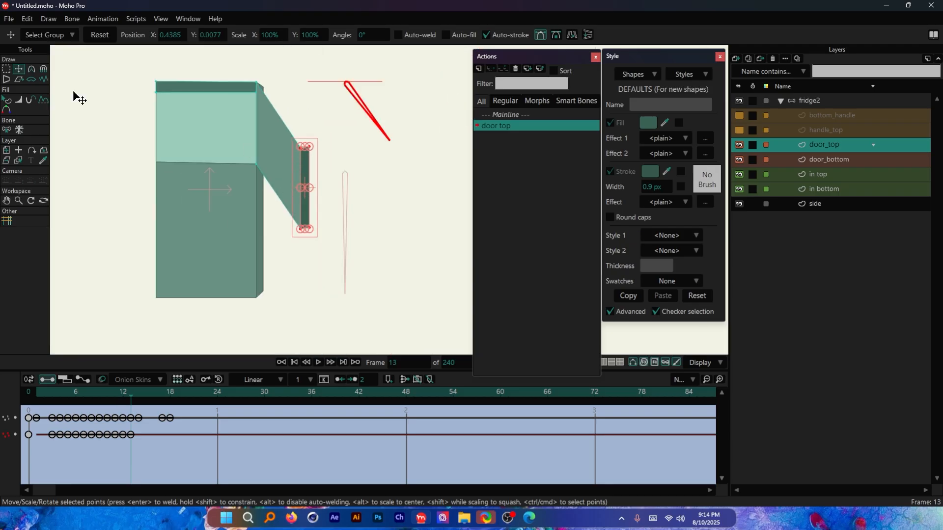
At frame 13, select the edge strip's two outer points and adjust them to match the top door's perspective
left_click(6, 70)
scroll(293, 266, "up", 5)
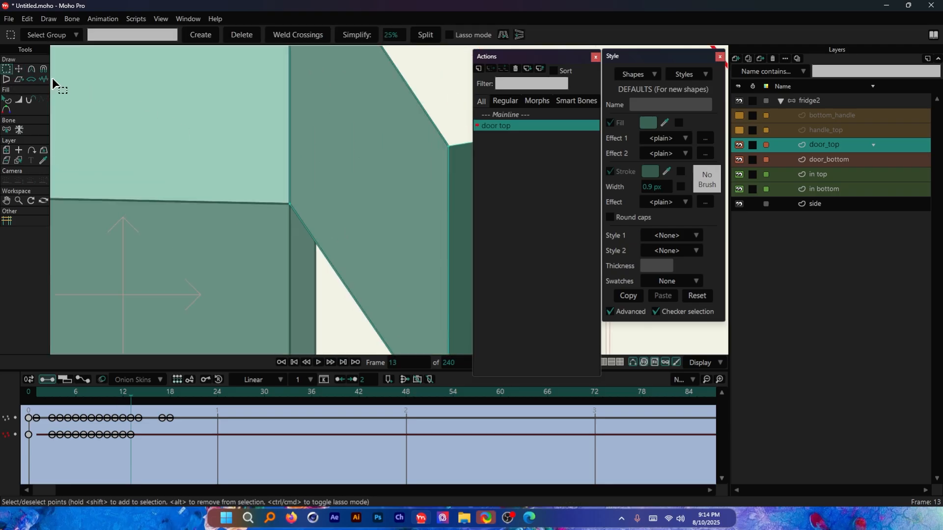
key("t")
scroll(343, 181, "down", 4)
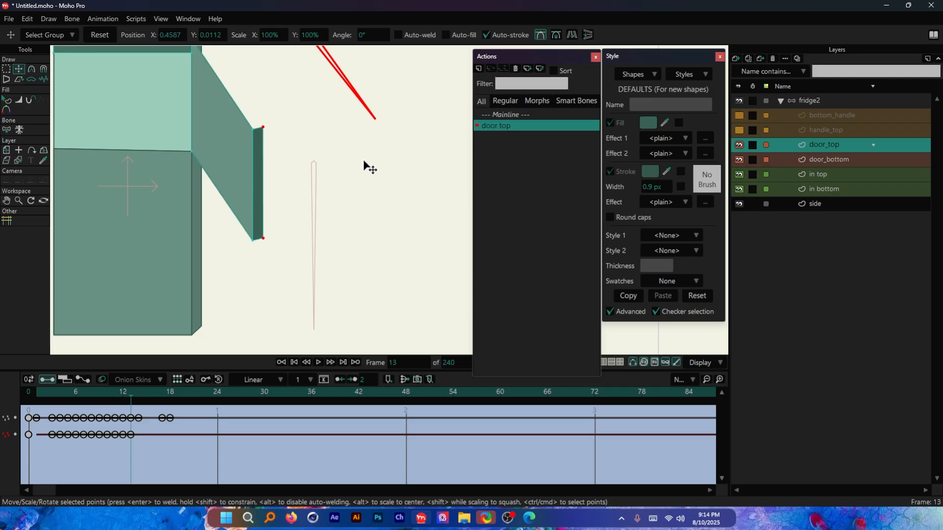
Select the whole edge strip and move it against the top door's opening edge from frame 14 through frame 17
key("ctrl+a")
scroll(322, 161, "up", 1)
key("ctrl+Right")
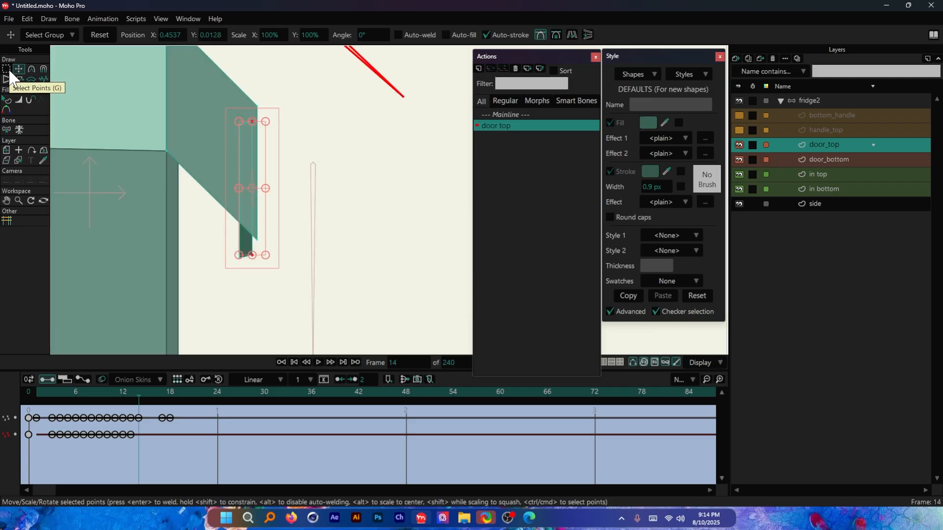
left_click(9, 73)
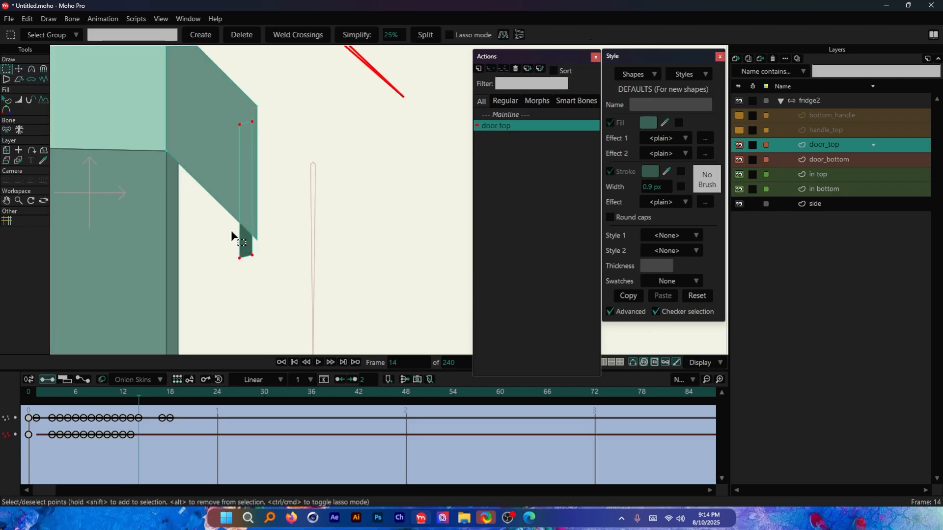
key("ctrl+a")
left_click(19, 69)
scroll(317, 169, "up", 4)
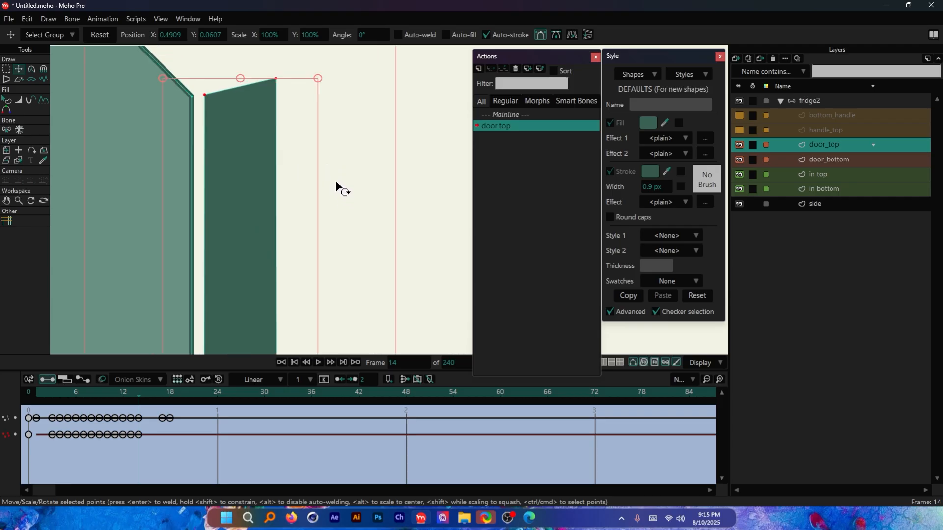
left_click_drag(336, 182, 235, 228)
key("ctrl+z")
mouse_move(435, 203)
left_mouse_down()
mouse_move(438, 194)
mouse_move(424, 204)
left_mouse_up()
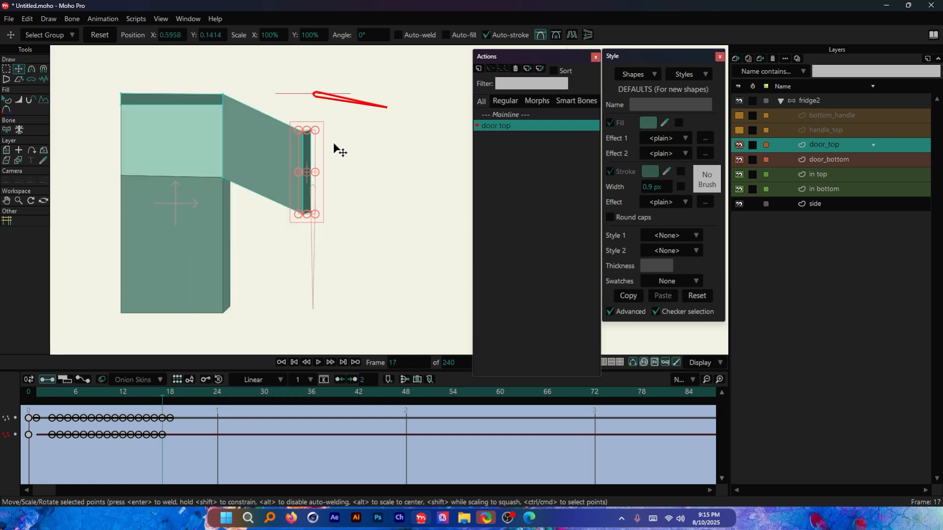
At frame 18, align the edge strip with the open top door, then select and adjust its outer points
key("Right")
scroll(335, 149, "up", 4)
scroll(347, 88, "up", 8)
left_click_drag(362, 141, 359, 127)
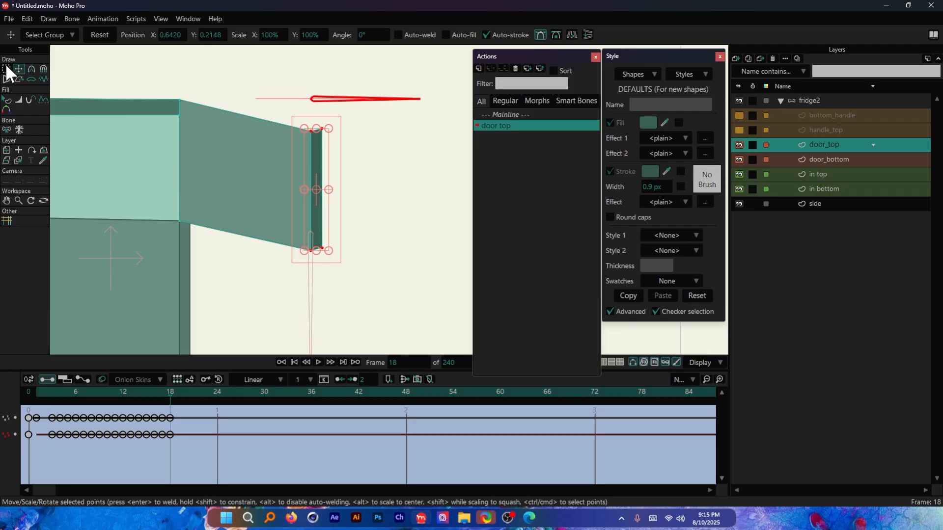
left_click(6, 69)
left_click_drag(381, 118, 318, 261)
scroll(314, 142, "up", 3)
key("t")
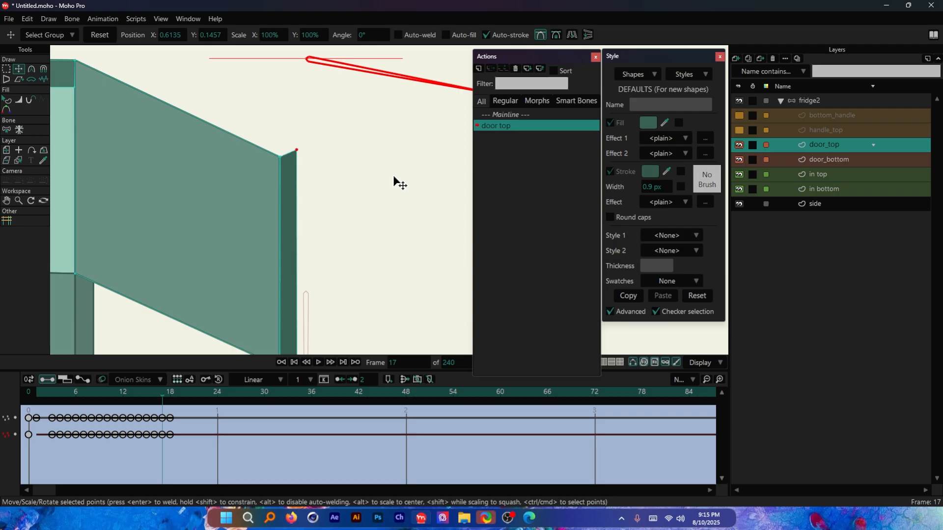
Step back to frame 10 and forward to frame 16 to check how the edge strip follows the top door
scroll(405, 172, "down", 6)
key("Left")
key("Left")
key("Left")
key("Left")
key("Left")
key("Left")
key("Left")
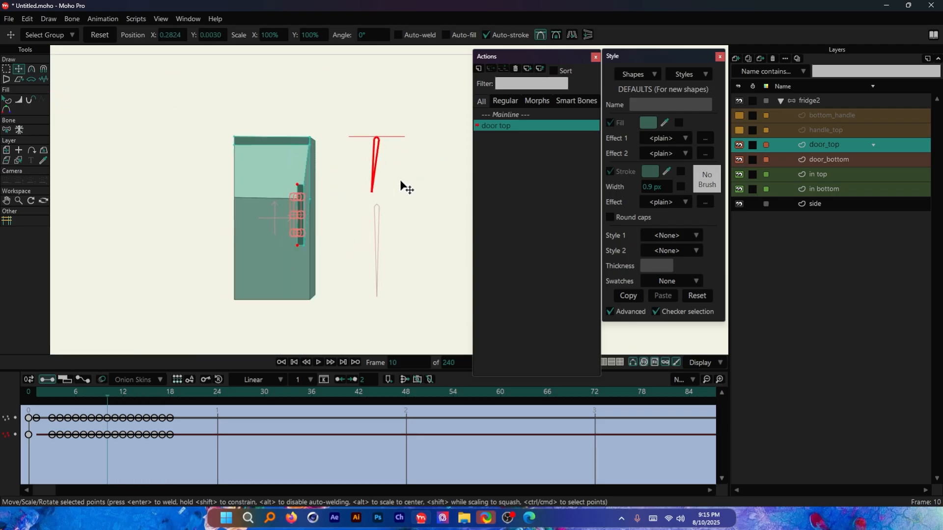
key("Right")
key("Right")
key("Right")
key("Right")
key("Right")
key("Right")
key("Right")
key("Right")
key("Right")
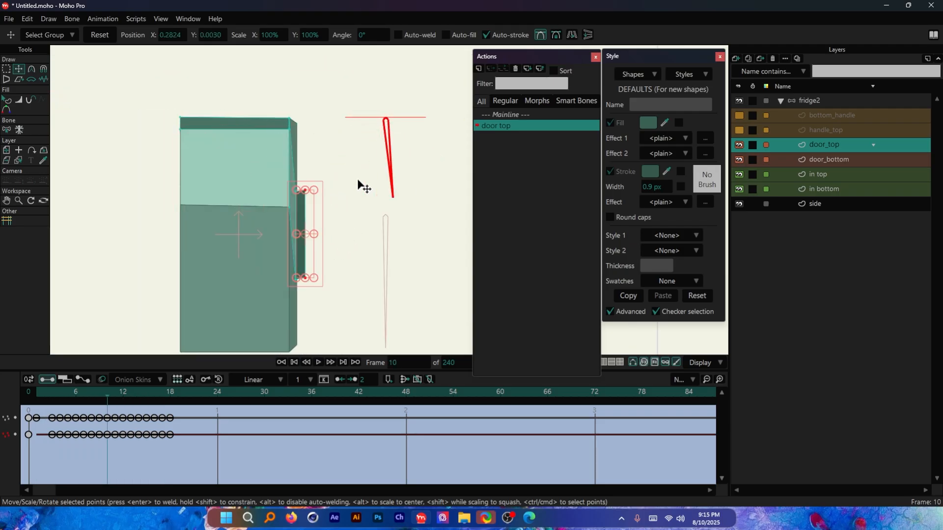
key("Right")
key("Right")
key("Right")
key("Right")
key("Right")
key("Right")
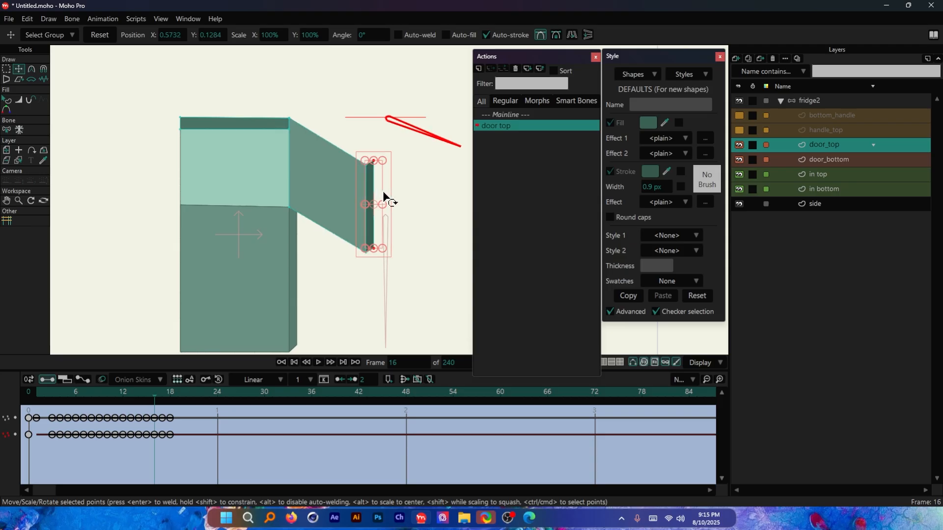
Fine-tune the edge strip's outer points at frames 13, 16 and 17 to smooth its motion
key("Left")
key("Left")
key("Left")
scroll(388, 199, "up", 4)
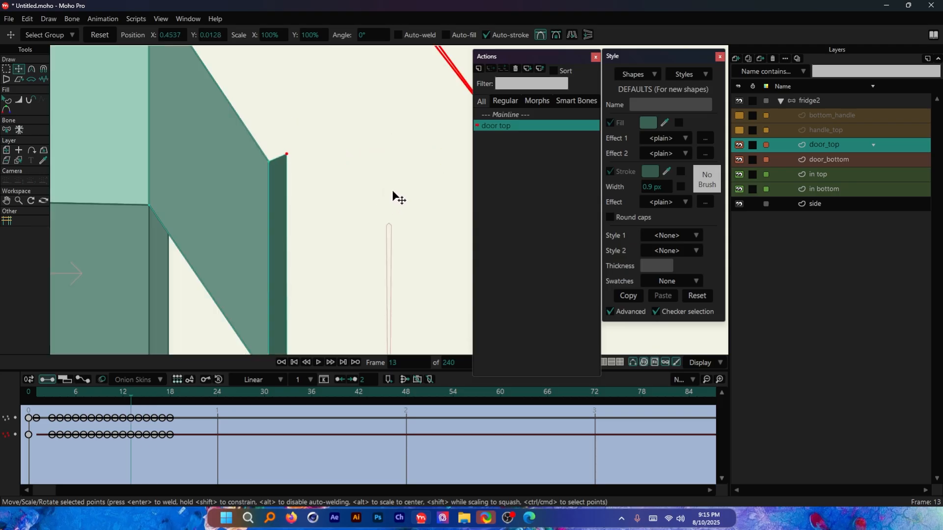
scroll(393, 196, "down", 3)
key("Right")
key("Right")
key("Right")
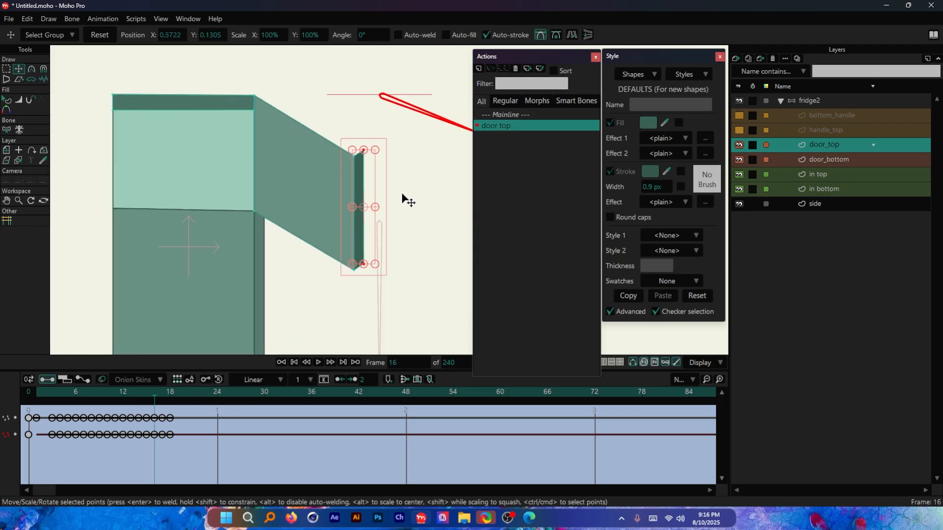
scroll(403, 198, "down", 2)
key("Right")
scroll(430, 163, "up", 7)
scroll(399, 172, "down", 4)
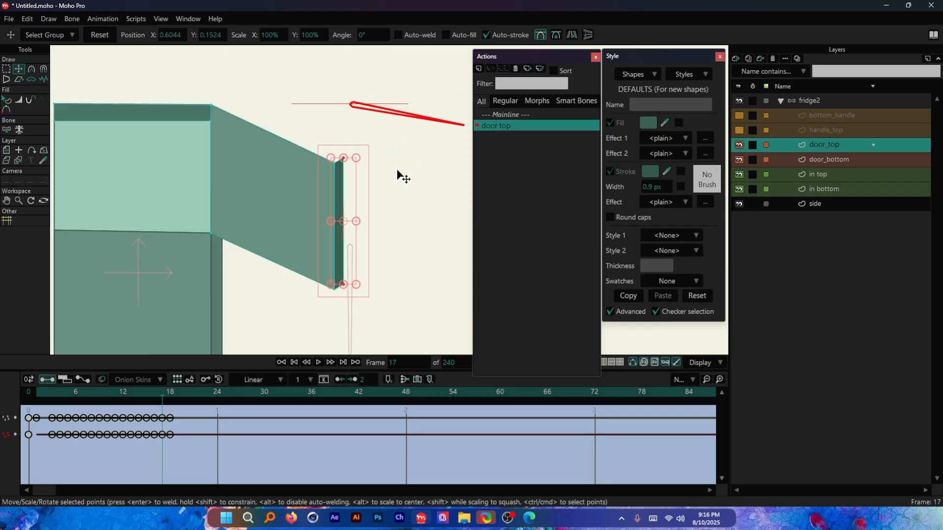
Step back from frame 17 to frame 1 to check the edge strip's fit along the top door
key("Left")
key("Left")
key("Left")
key("Left")
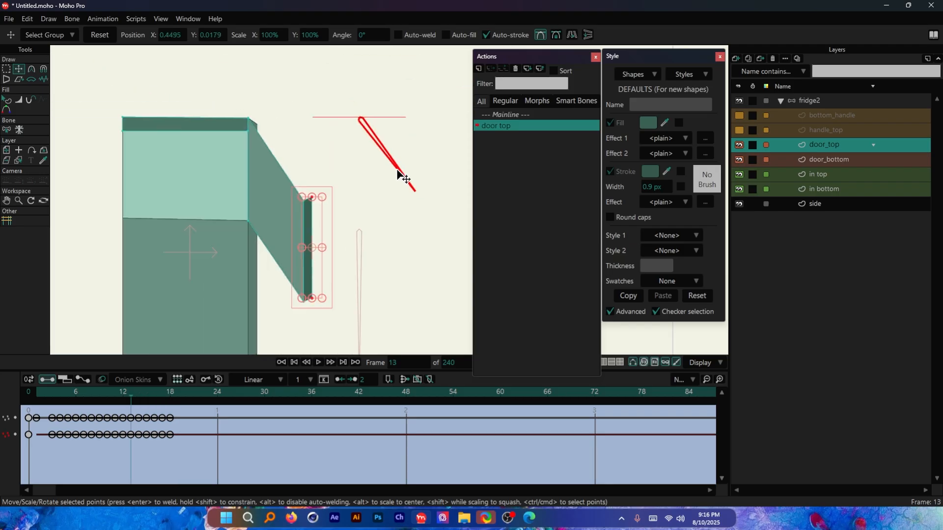
scroll(399, 172, "down", 2)
key("Left")
key("Left")
key("Left")
key("Left")
key("Left")
key("Left")
key("Left")
key("Left")
scroll(298, 201, "up", 3)
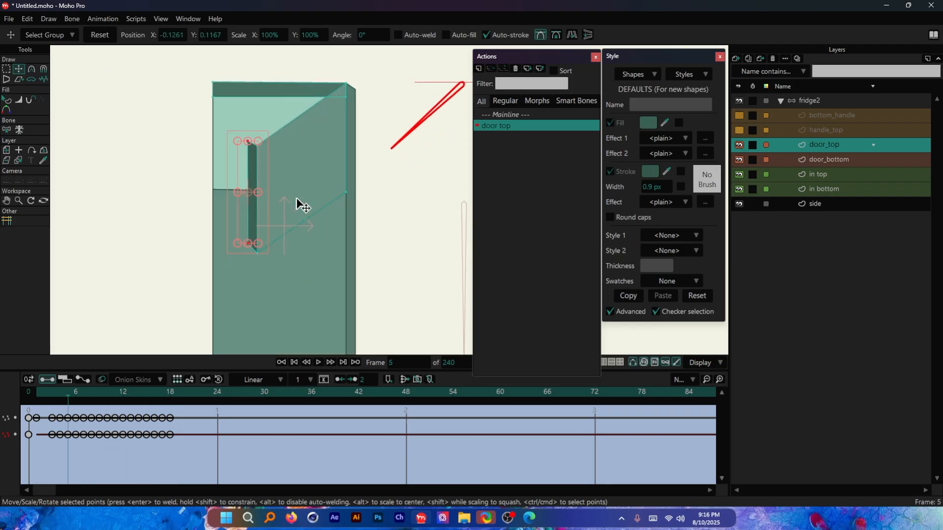
key("Left")
key("Left")
key("Left")
key("Left")
scroll(238, 126, "up", 4)
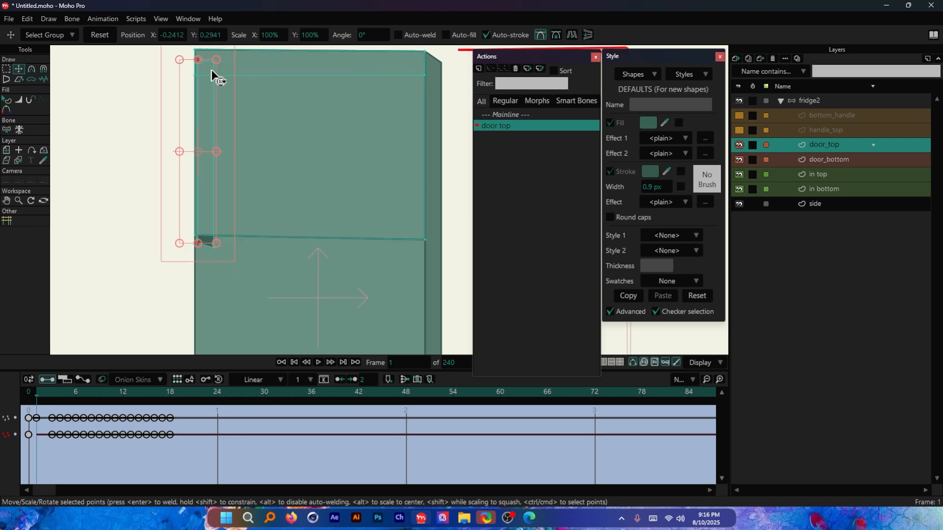
At frame 1, move the edge strip's two lower corners up onto the closed top door's bottom edge
scroll(206, 137, "down", 2)
scroll(236, 153, "up", 4)
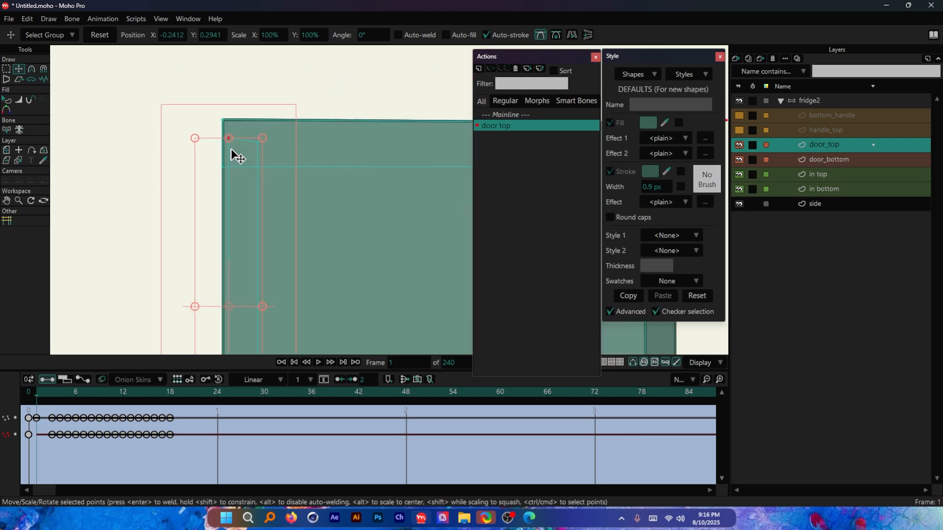
scroll(248, 169, "up", 5)
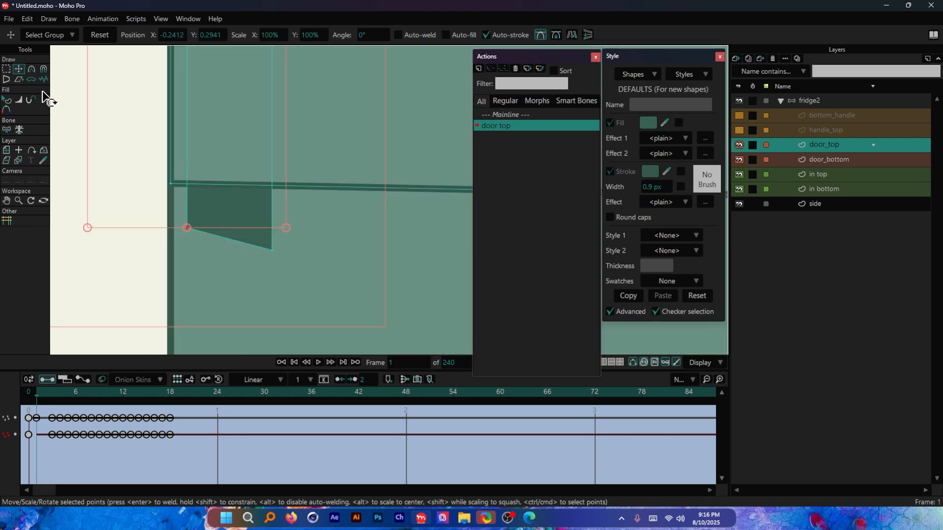
left_click(273, 258)
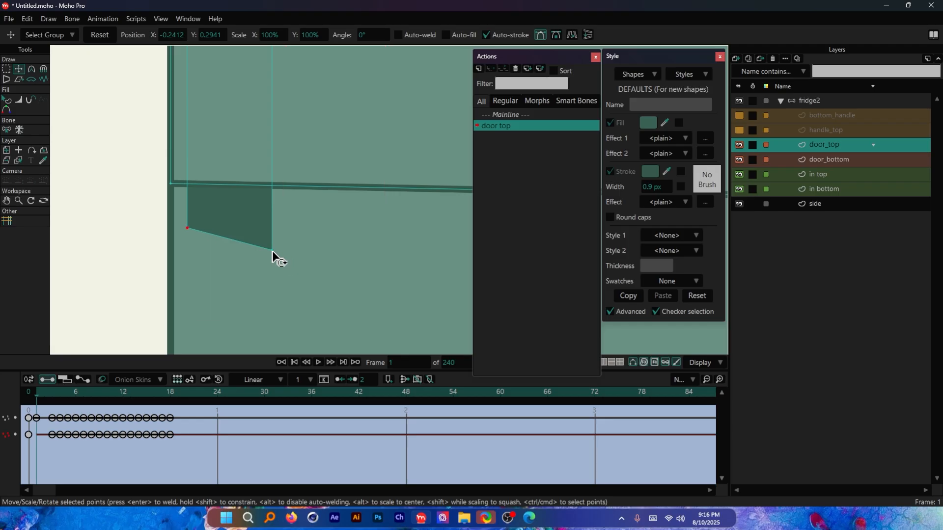
left_click_drag(273, 251, 271, 185)
left_click_drag(187, 229, 171, 185)
At frame 2, adjust the edge strip's corner points to fit the slightly open top door's edge
scroll(192, 221, "down", 5)
key("Right")
scroll(204, 98, "up", 3)
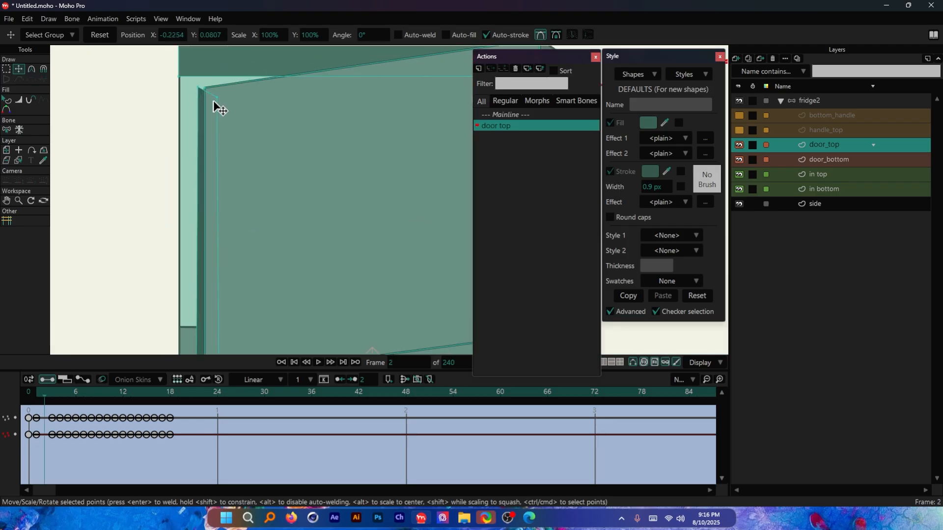
scroll(223, 113, "down", 4)
scroll(219, 105, "up", 4)
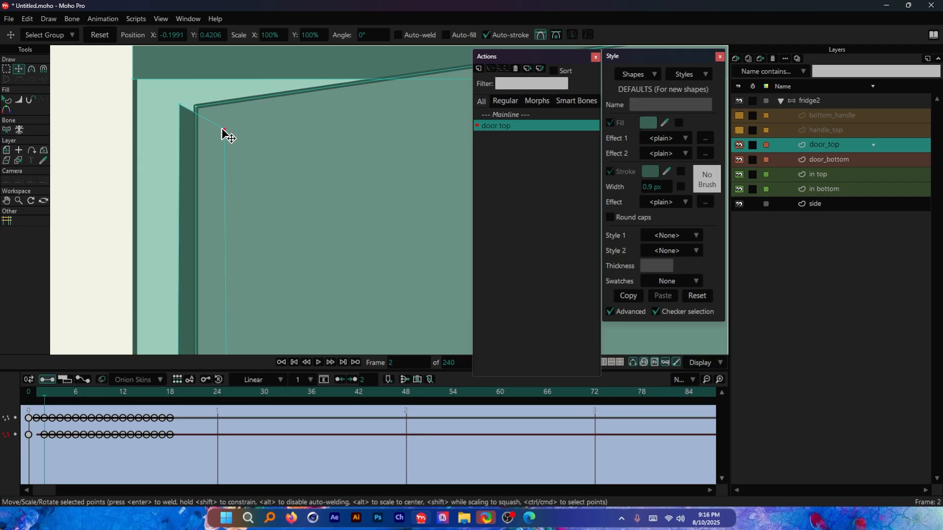
Step through the door top action in both directions to check the edge strip as the door opens and closes
scroll(197, 117, "down", 4)
key("Right")
key("Right")
key("Right")
key("Right")
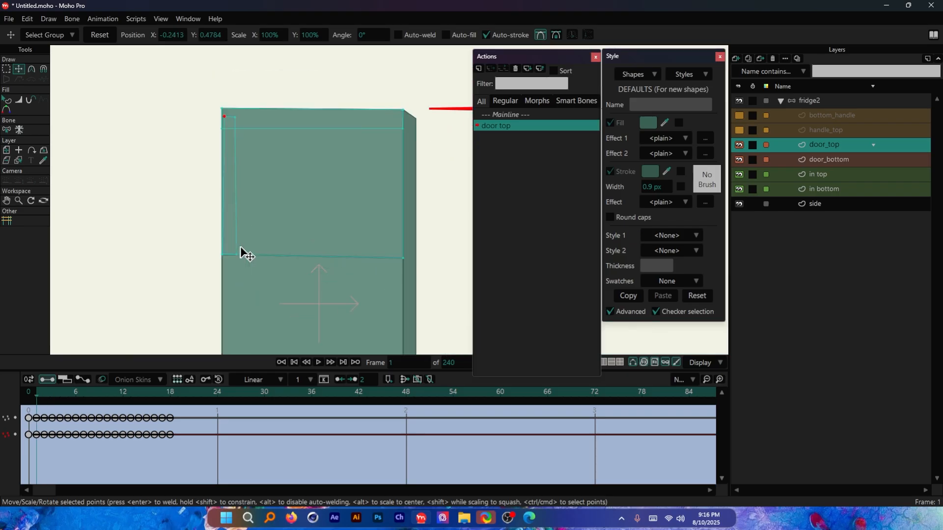
scroll(225, 176, "down", 4)
key("Right")
key("Right")
key("Right")
key("Right")
key("Right")
key("Right")
key("Right")
key("Right")
key("Left")
key("Left")
key("Left")
key("Left")
key("Left")
key("Left")
key("Left")
key("Left")
key("Left")
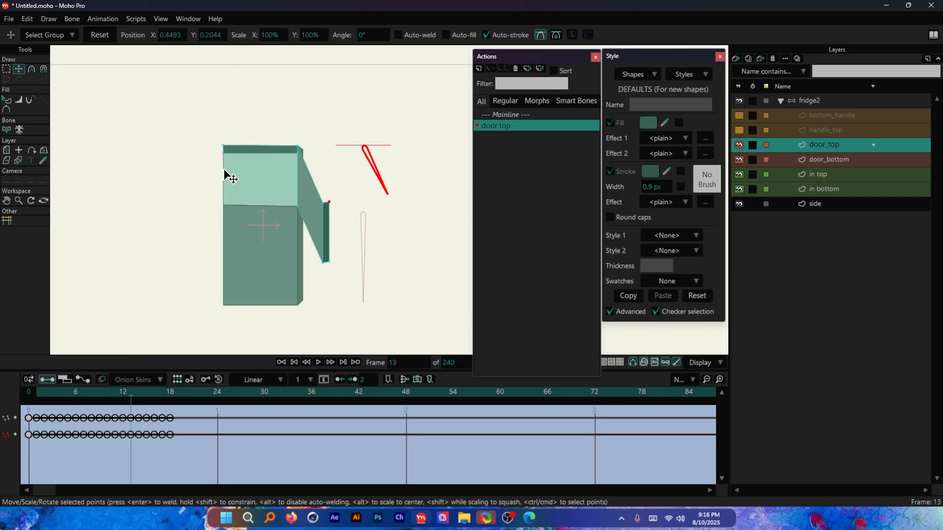
key("Left")
key("Left")
key("Left")
key("Left")
key("Left")
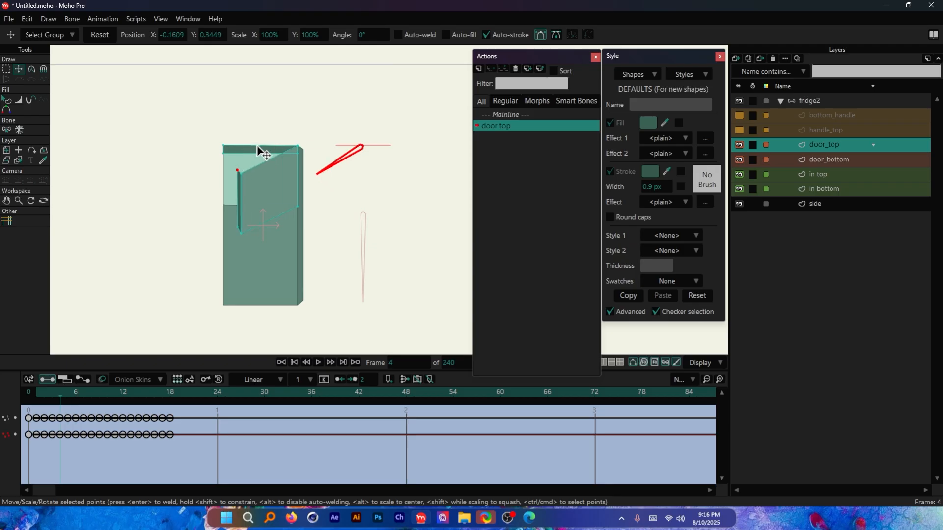
Select the dark top strip and, at frame 2, move its lower-left corner onto the door's front top corner
scroll(345, 177, "up", 5)
key("g")
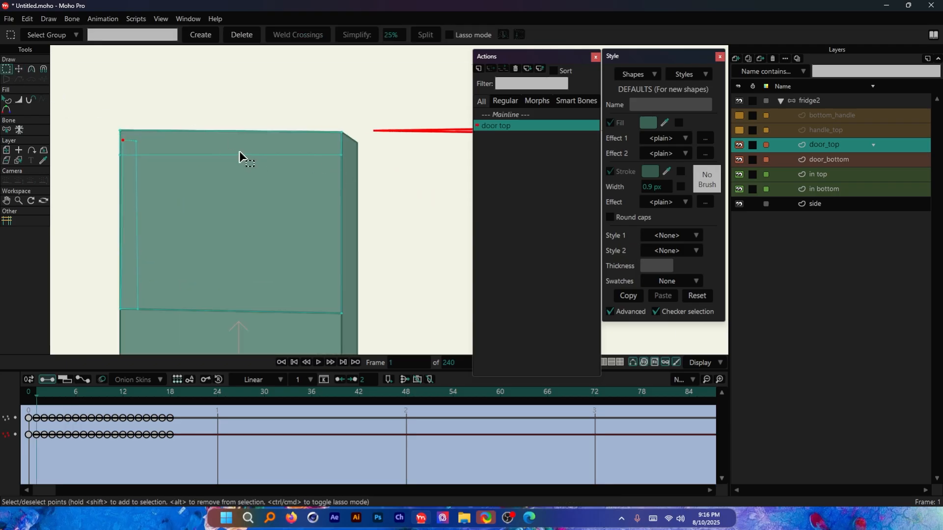
left_click(233, 146)
left_click(19, 70)
scroll(224, 111, "down", 2)
key("Right")
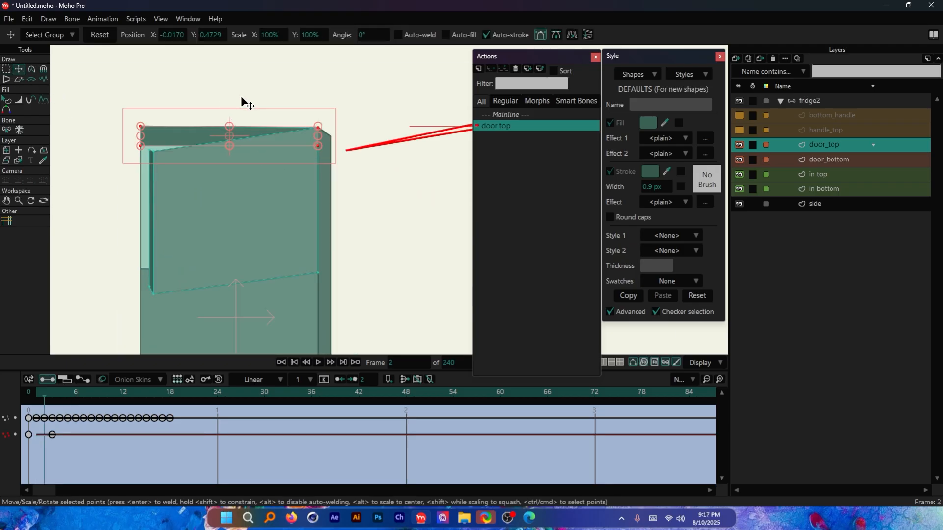
scroll(176, 128, "up", 2)
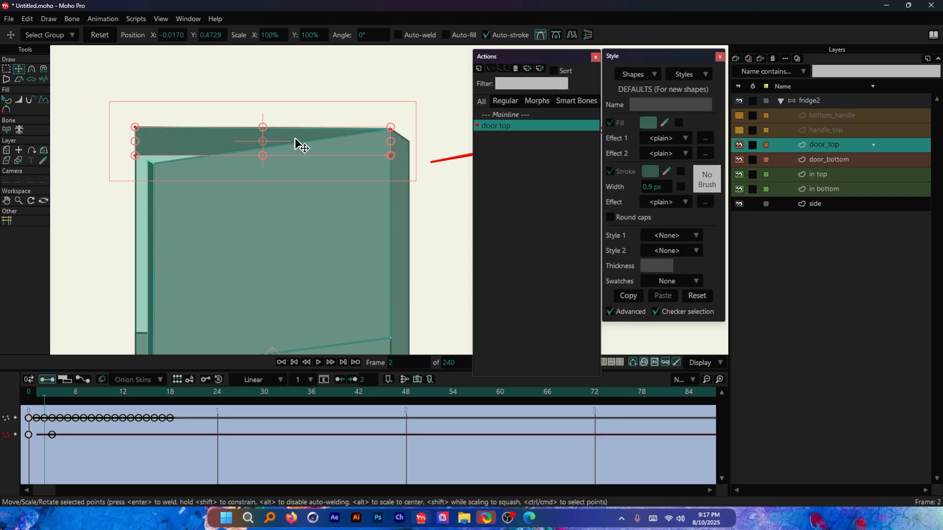
scroll(97, 152, "up", 4)
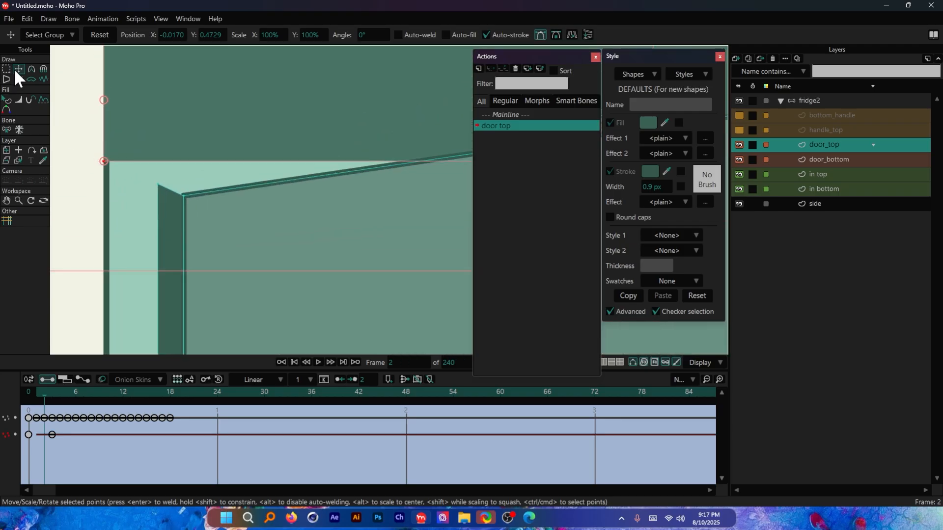
left_click_drag(109, 169, 184, 196)
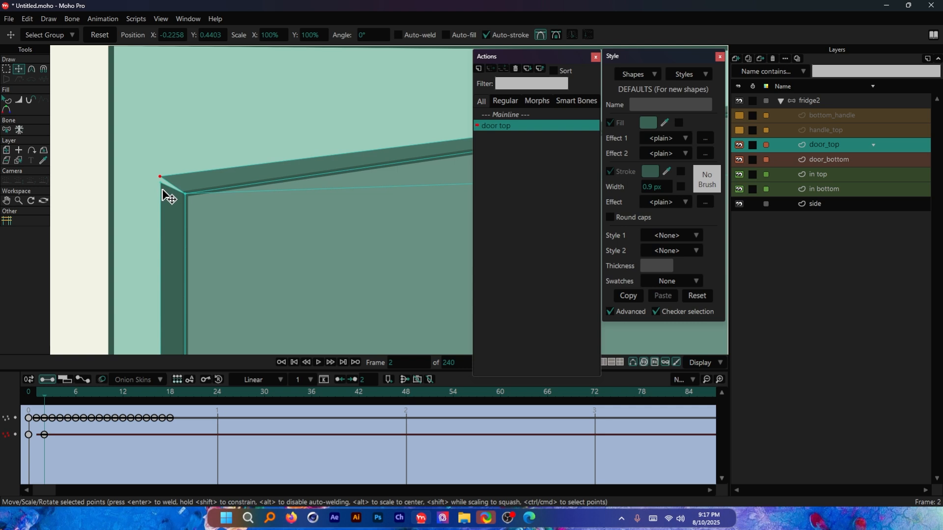
Move the top strip's upper-left corner onto the edge strip's outer top corner to close the gap at frame 2
scroll(164, 191, "up", 3)
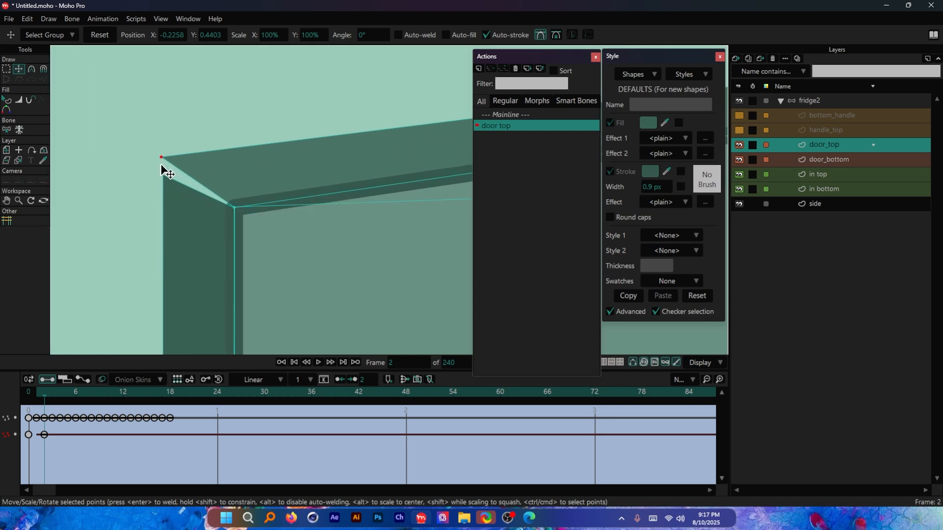
left_click_drag(162, 159, 170, 180)
scroll(169, 181, "up", 3)
scroll(175, 187, "down", 2)
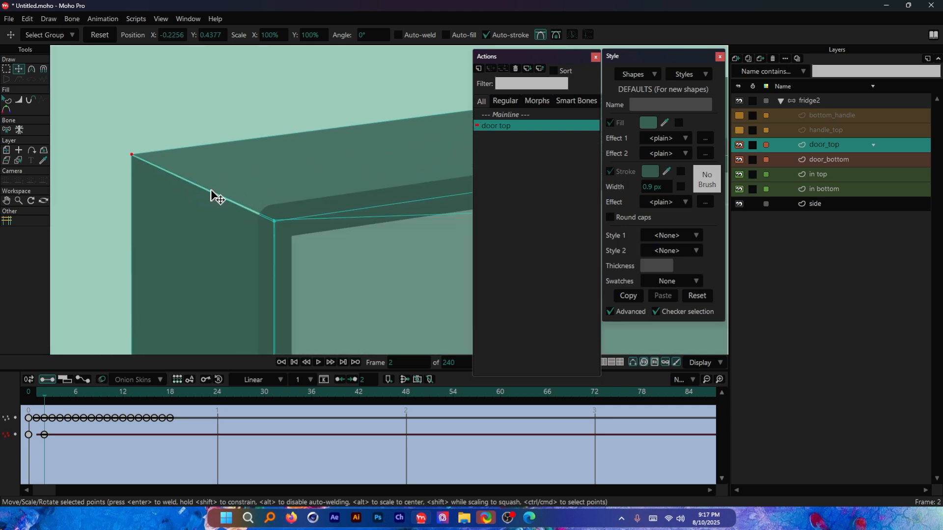
At frame 2, fit the top strip's two rear corner points to the hinge end of the door's top edge
scroll(164, 191, "down", 5)
scroll(246, 149, "down", 2)
scroll(418, 147, "up", 3)
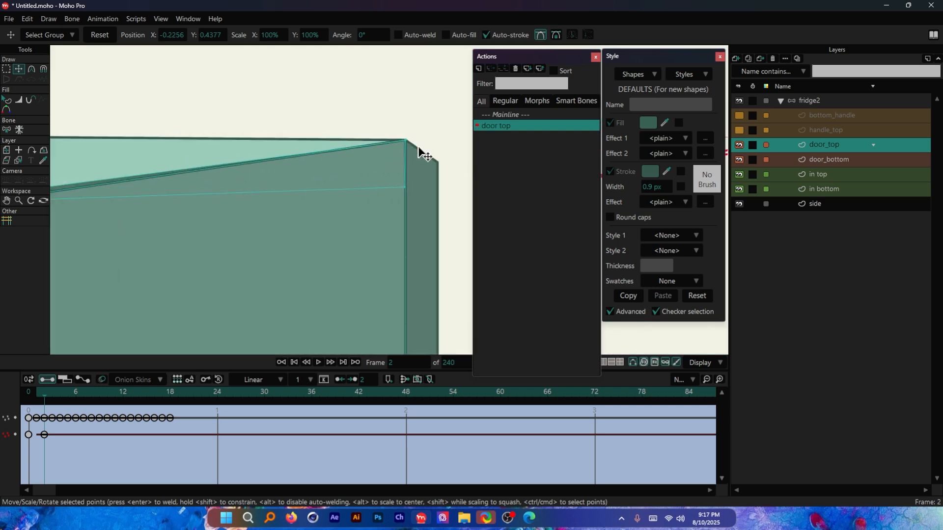
scroll(418, 147, "up", 2)
left_click_drag(380, 185, 396, 200)
scroll(457, 172, "down", 2)
scroll(356, 138, "up", 2)
scroll(317, 148, "down", 2)
left_click_drag(450, 149, 346, 147)
scroll(343, 145, "down", 5)
Step between frame 2 and its neighbouring frames to check how the top strip follows the opening door
key("Right")
key("Left")
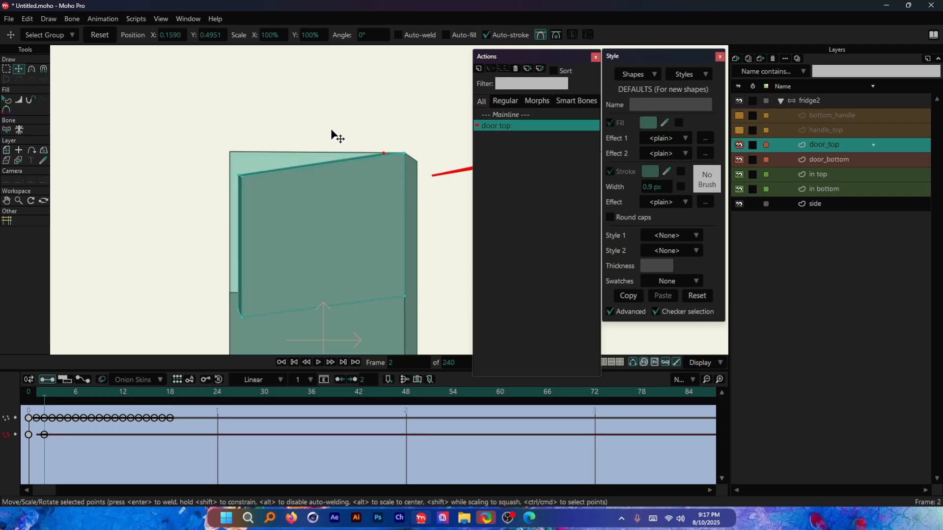
key("Left")
key("Right")
scroll(401, 160, "up", 2)
scroll(401, 161, "up", 1)
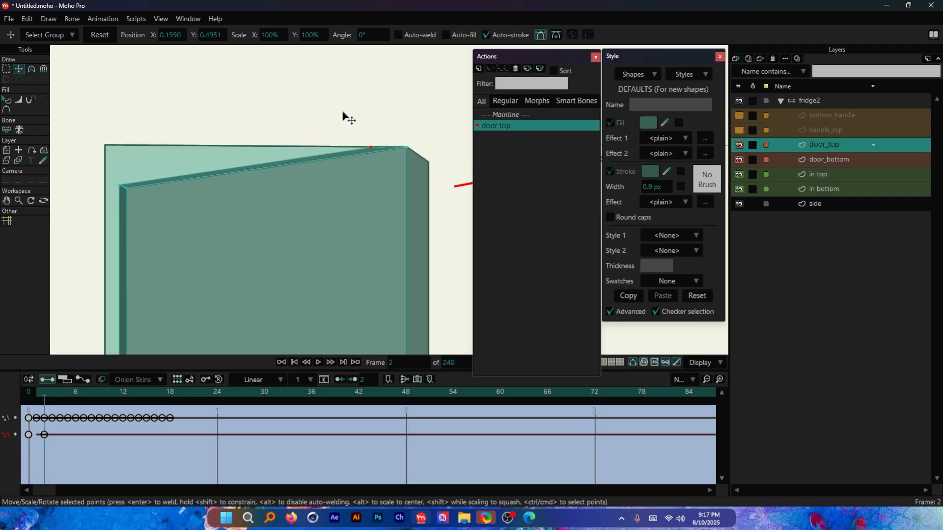
scroll(339, 100, "down", 2)
scroll(345, 152, "up", 2)
At frame 3, select the top strip's two front points and move them onto the door's front top corners
key("Right")
scroll(123, 145, "up", 3)
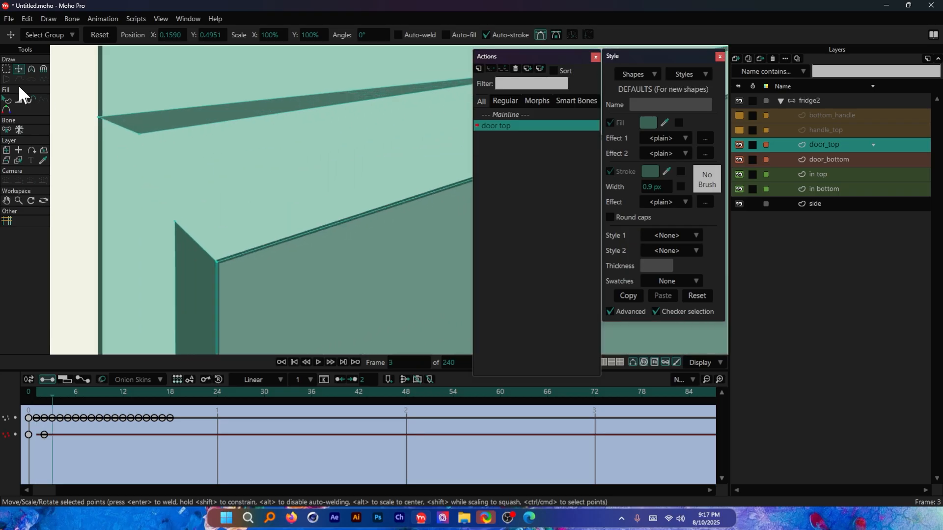
left_click(6, 69)
left_click_drag(80, 104, 171, 159)
left_click(19, 69)
left_click_drag(85, 166, 165, 267)
scroll(181, 303, "up", 2)
left_click_drag(286, 264, 288, 295)
scroll(220, 259, "up", 2)
scroll(148, 222, "down", 9)
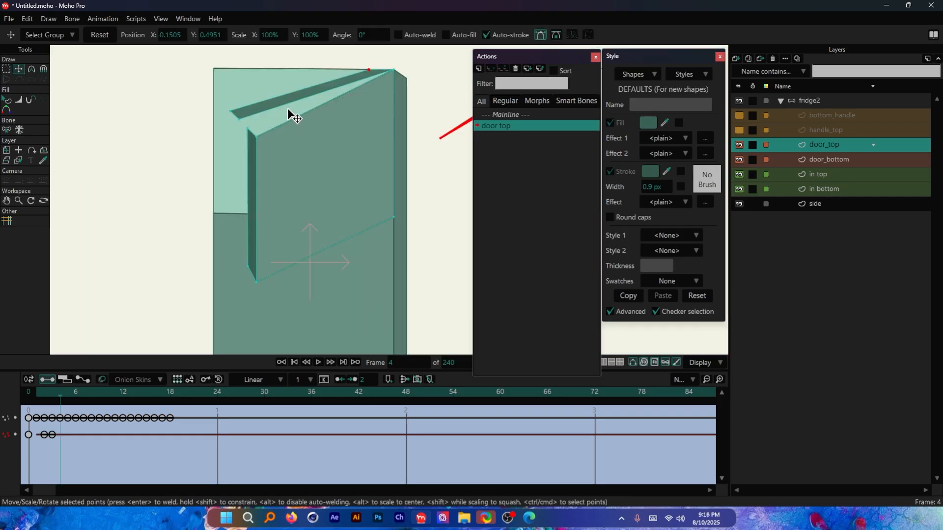
At frame 4, select the top strip's two front points and move them onto the edge strip's top end
scroll(287, 110, "up", 2)
left_click(404, 53)
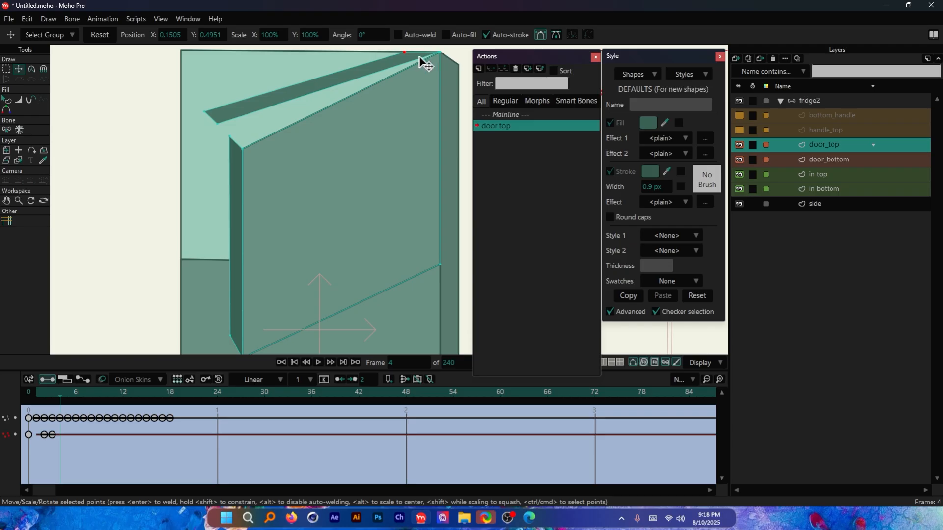
scroll(273, 136, "up", 3)
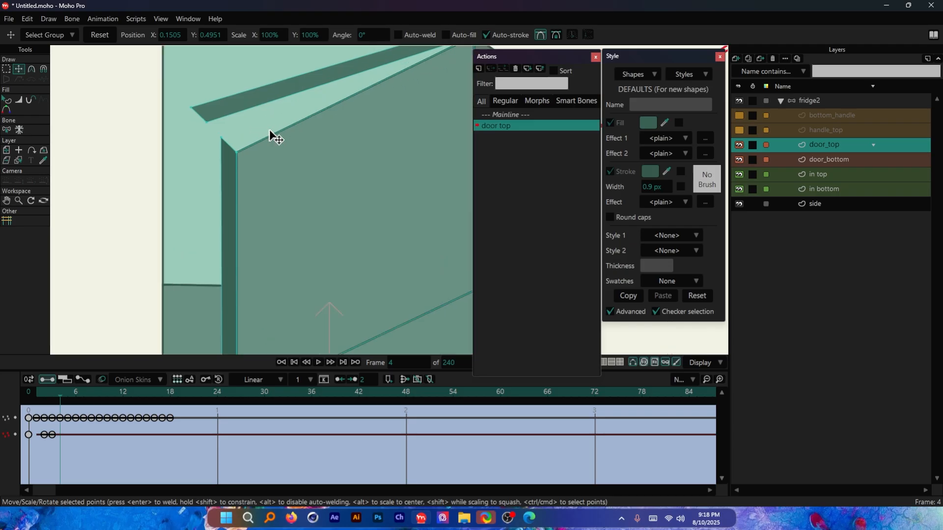
left_click(7, 69)
left_click_drag(140, 85, 201, 139)
left_click(19, 69)
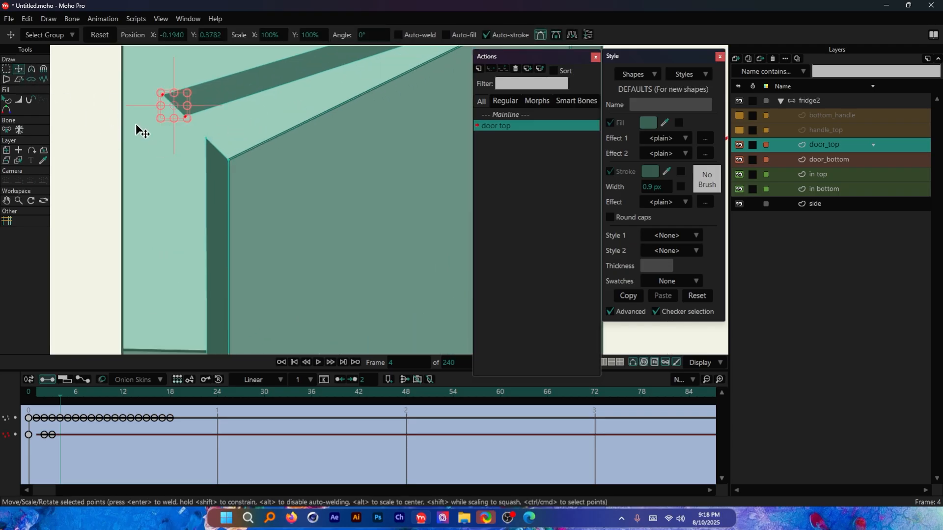
left_click_drag(143, 132, 145, 158)
scroll(123, 201, "down", 4)
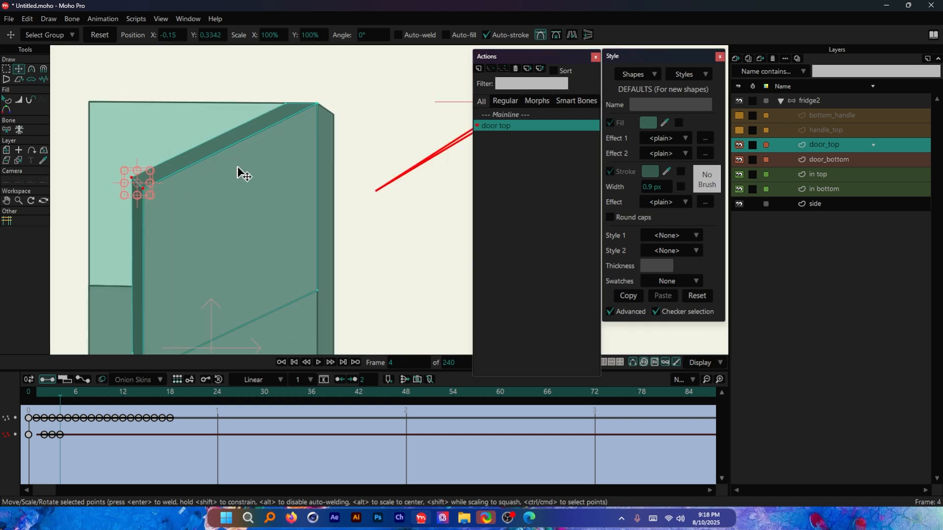
Nudge the top strip's two front points to fit the door's front top corners through frame 6
key("ctrl+Right")
key("ctrl+Right")
key("ctrl+Right")
key("ctrl+Right")
key("ctrl+Right")
key("ctrl+Right")
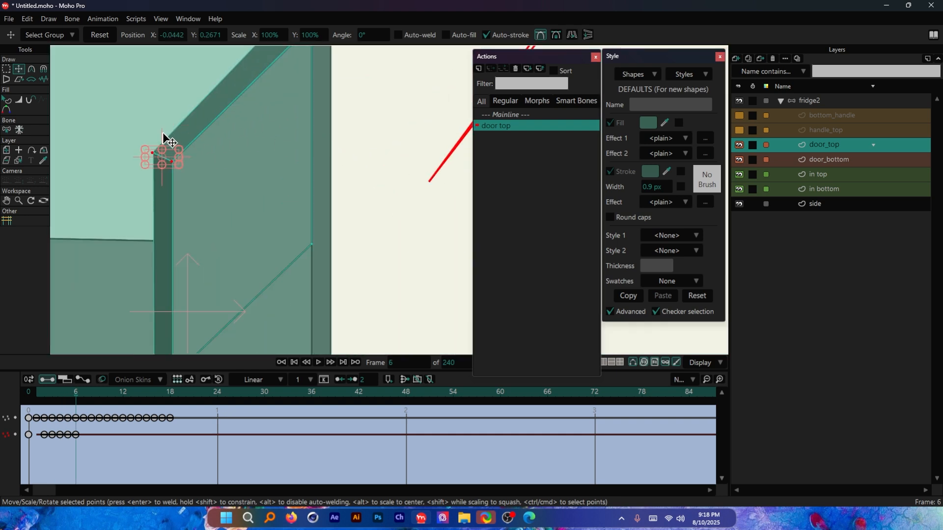
At frame 10, select the top strip's two front points and move them together onto the top of the edge strip
left_click(6, 69)
left_click_drag(267, 264, 178, 224)
scroll(375, 287, "down", 5)
scroll(424, 289, "up", 3)
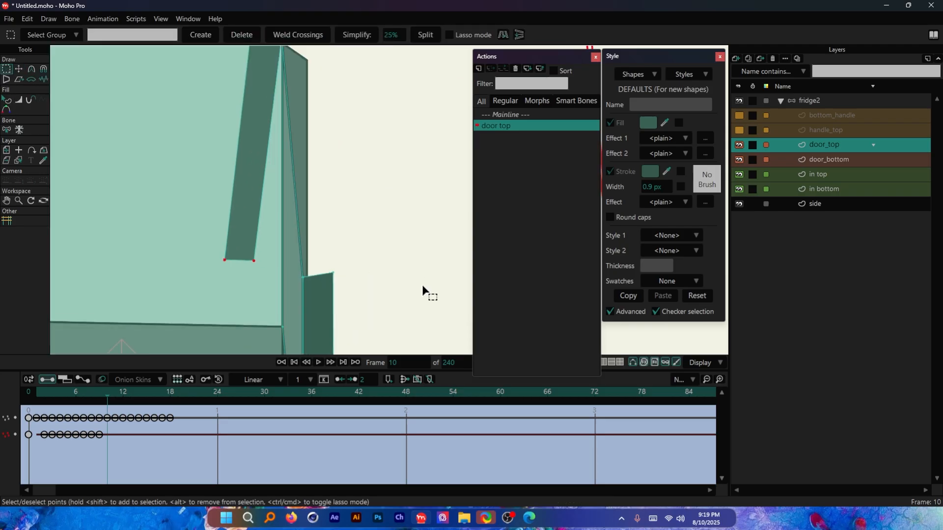
left_click(17, 68)
left_click_drag(195, 289, 285, 291)
scroll(310, 296, "up", 5)
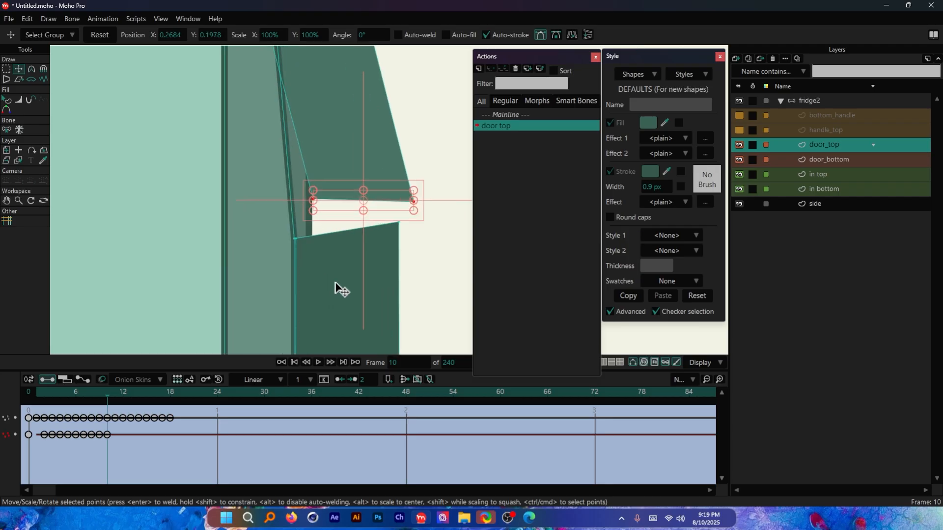
left_click_drag(429, 244, 415, 268)
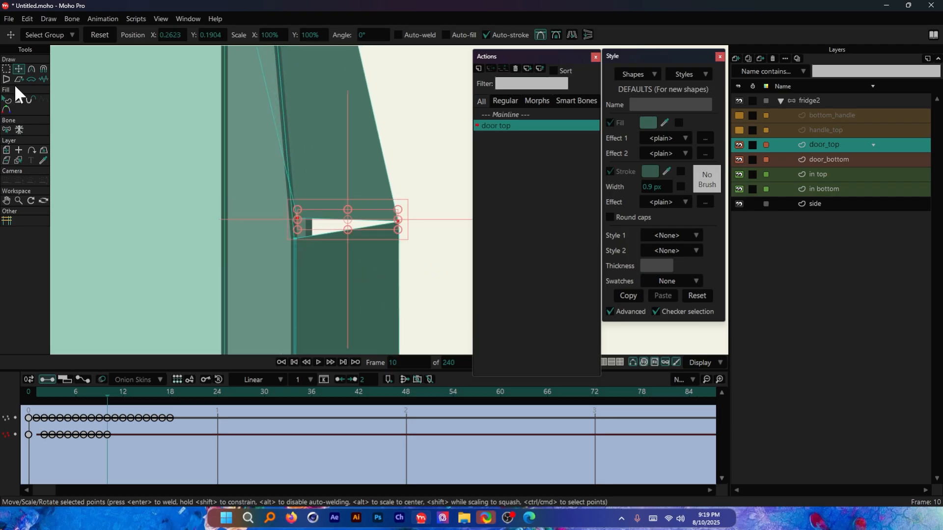
Move the top strip's inner front point onto the edge strip's inner top corner to close the gap at frame 10
left_click(308, 166, "ctrl")
left_click(299, 217, "ctrl")
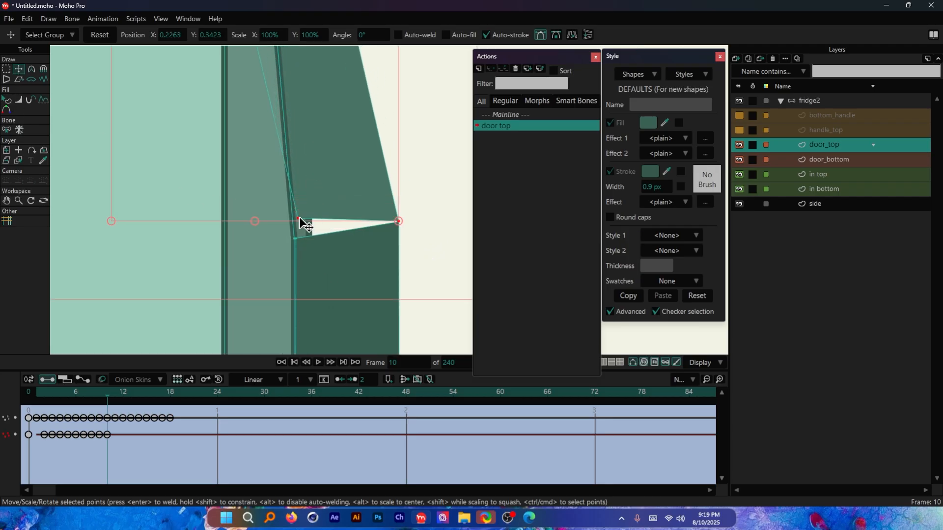
left_click(299, 217, "ctrl")
left_click_drag(299, 219, 296, 238)
scroll(295, 236, "down", 5)
scroll(265, 50, "up", 4)
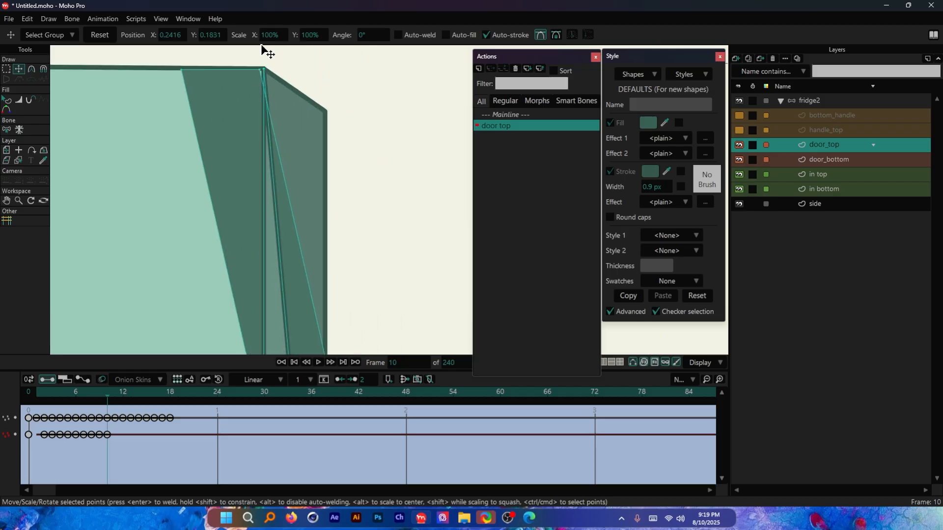
Shift the top strip's two rear points outward to the door's hinge corner at frame 10, and advance to frame 11
left_click_drag(264, 78, 325, 77)
left_click_drag(185, 74, 270, 74)
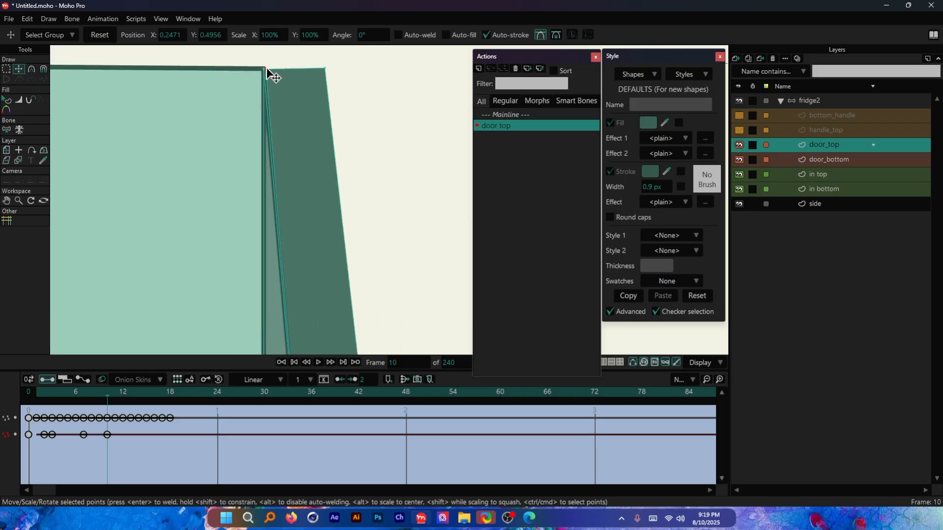
scroll(322, 87, "down", 8)
key("Right")
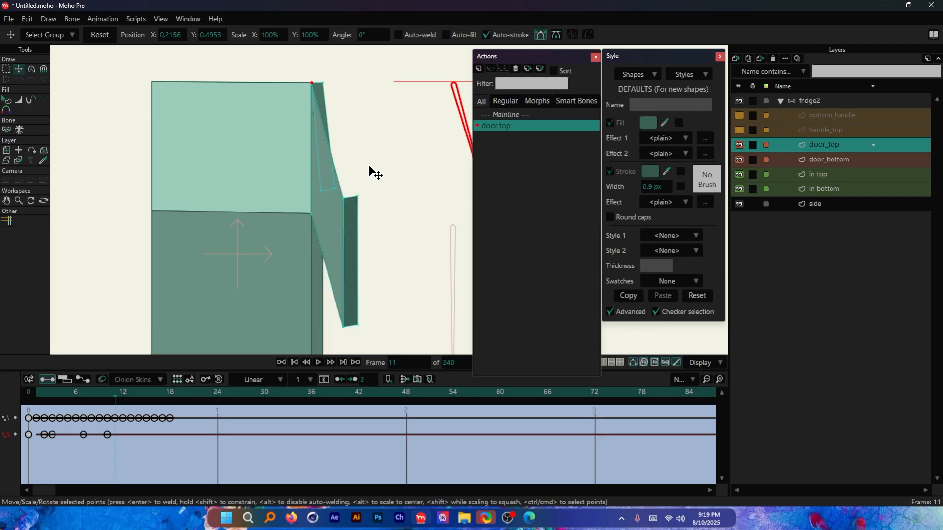
scroll(375, 185, "up", 1)
scroll(375, 189, "up", 1)
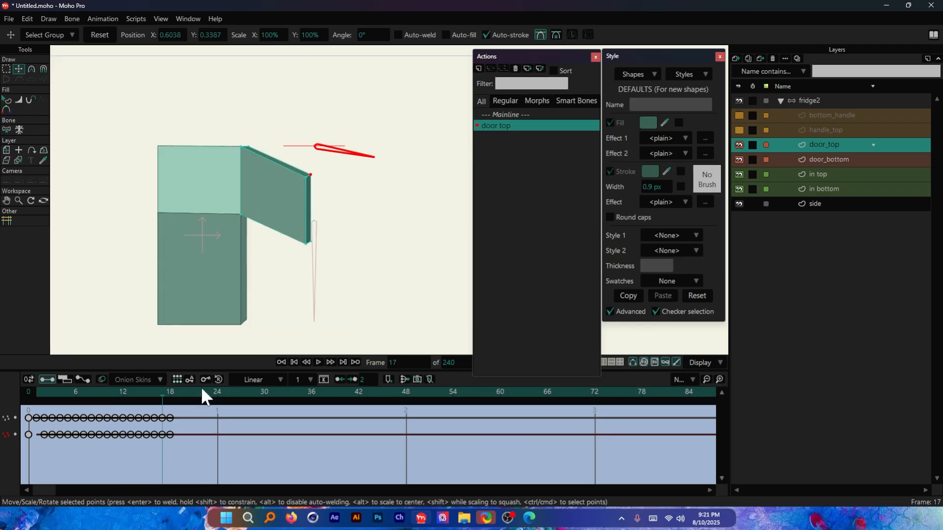
Scrub the door top action back to frame 0 and make the Mainline active
left_click_drag(165, 408, 29, 396)
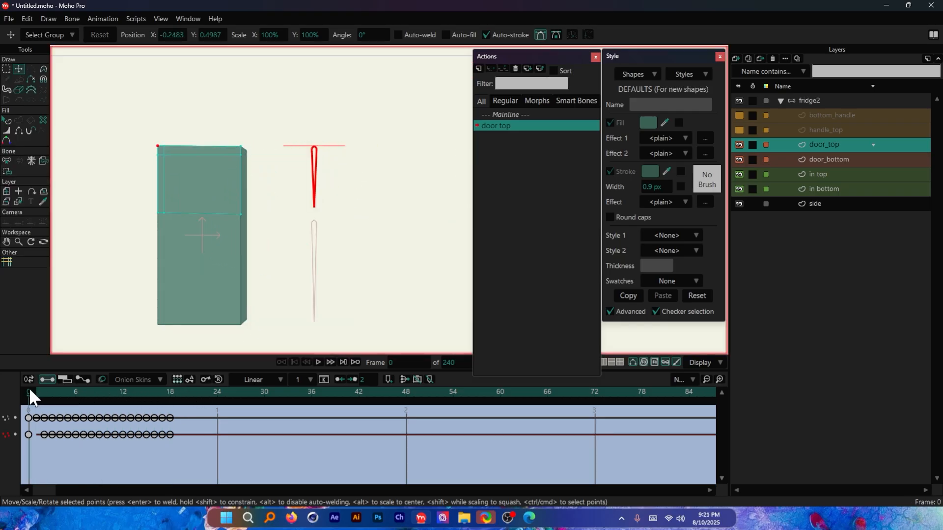
left_click(503, 118)
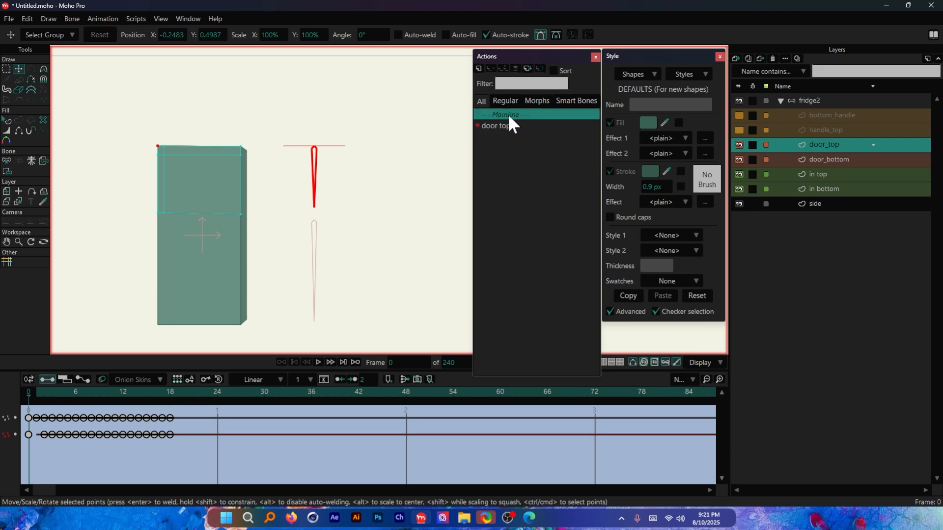
double_click(508, 114)
scroll(100, 204, "up", 1)
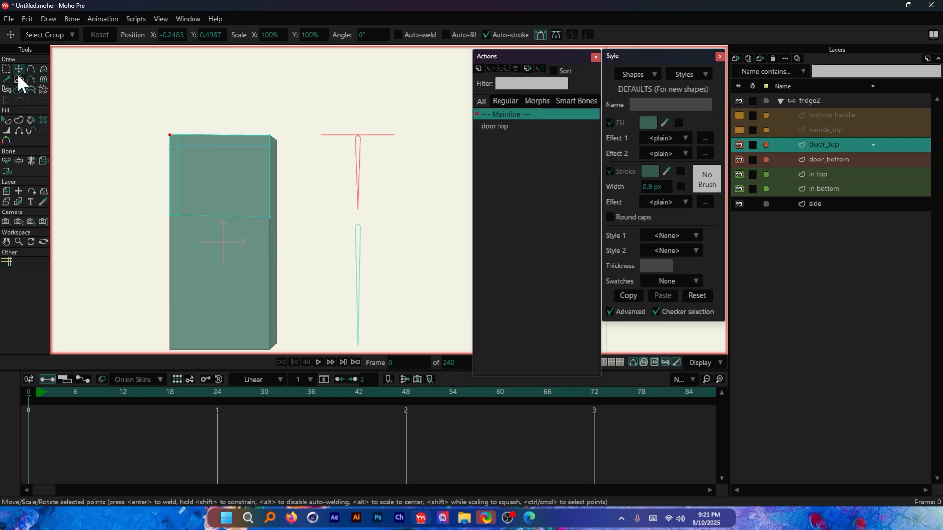
At frame 10 of the Mainline, select the fridge2 layer and rotate the door top bone to about 227.1° to test the door
left_click(105, 393)
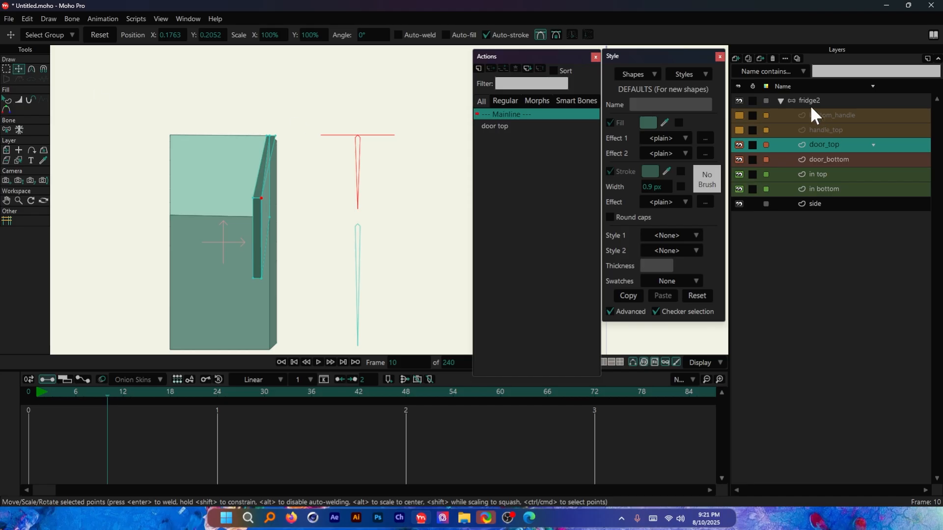
left_click(823, 102)
left_click(18, 69)
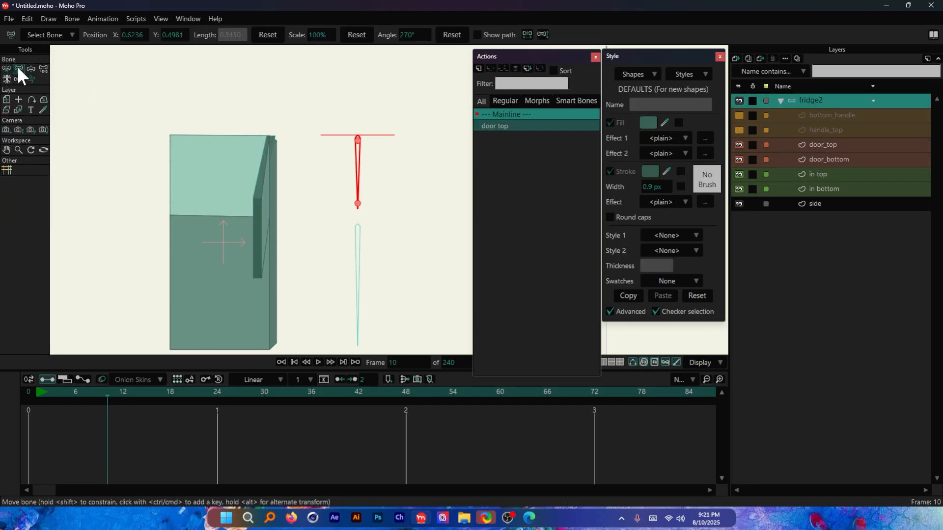
left_click_drag(358, 167, 328, 134)
left_click_drag(389, 156, 316, 190)
scroll(276, 244, "down", 2)
scroll(274, 141, "up", 4)
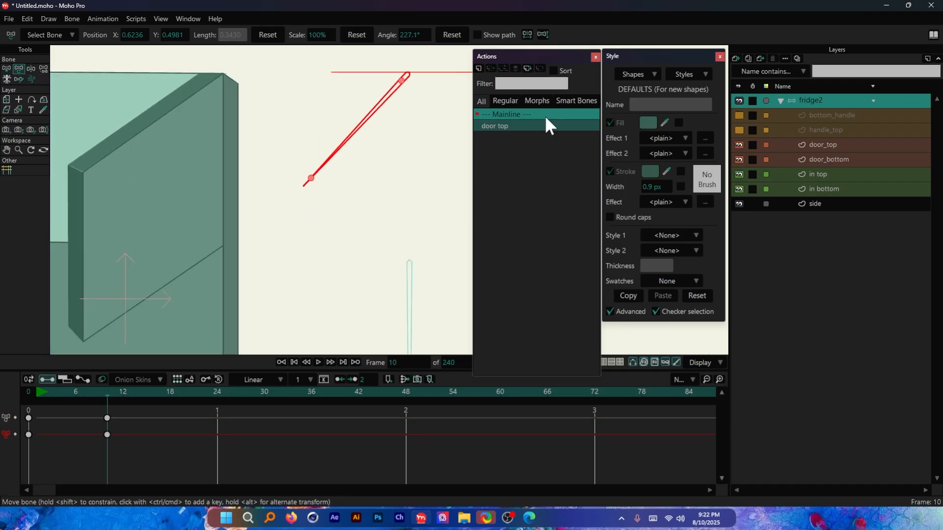
Return to frame 0 and pick the fridge's layers directly on the canvas, finishing with the side layer
left_click(29, 395)
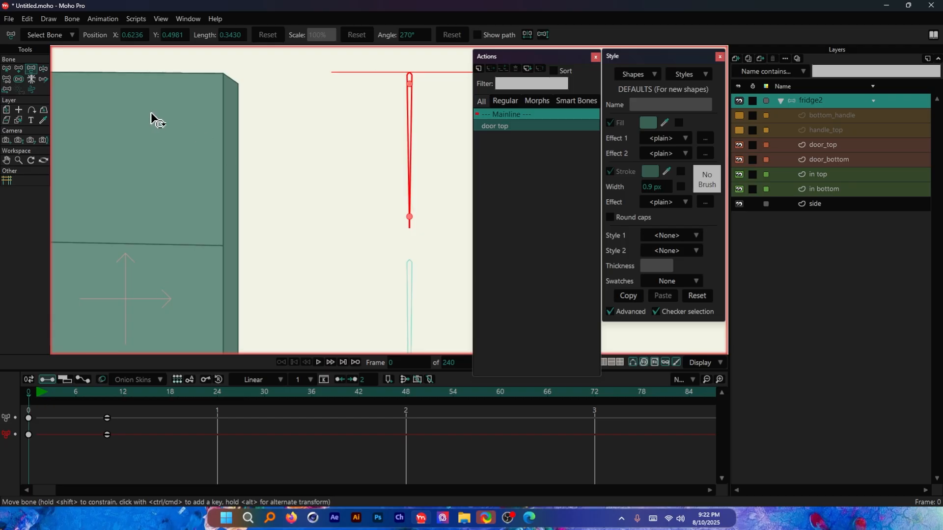
left_click(7, 68)
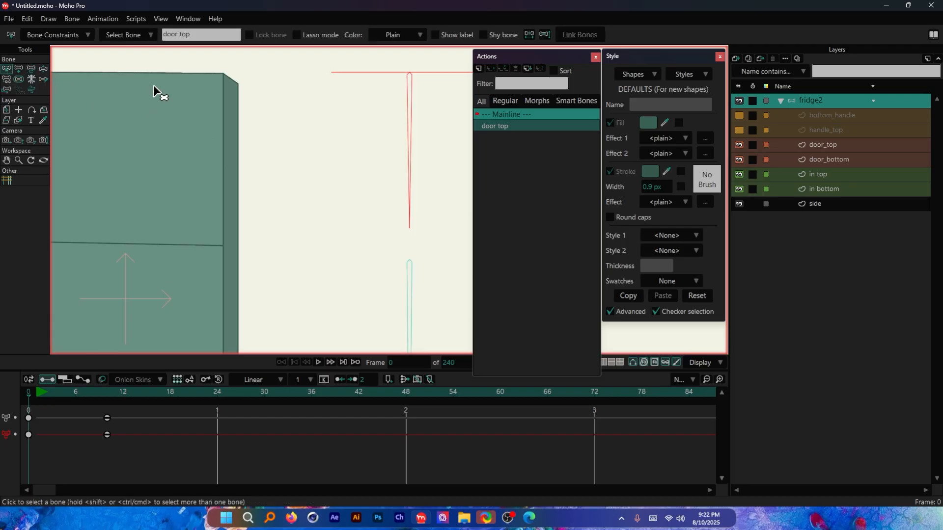
left_click(231, 109, "ctrl+alt")
scroll(231, 109, "down", 3)
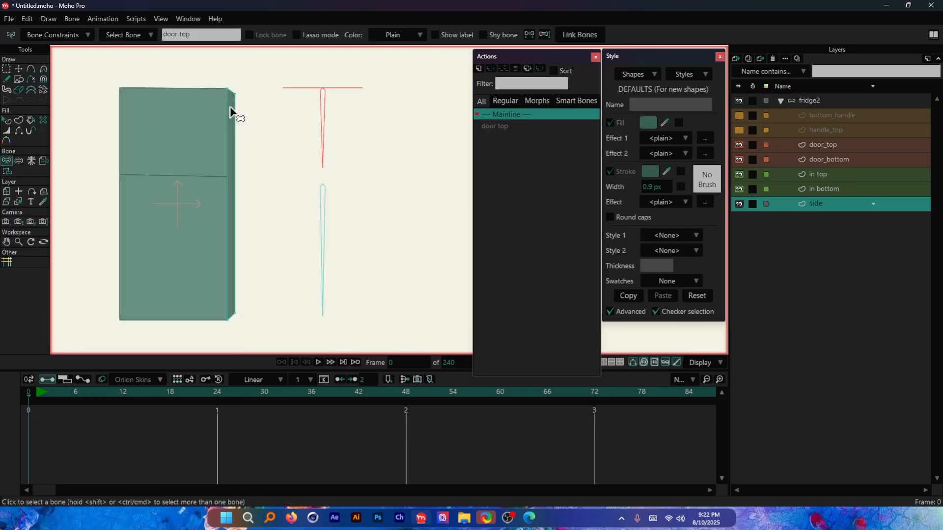
left_click(184, 100, "ctrl+alt")
left_click(206, 227, "ctrl+alt")
left_click(210, 144, "ctrl+alt")
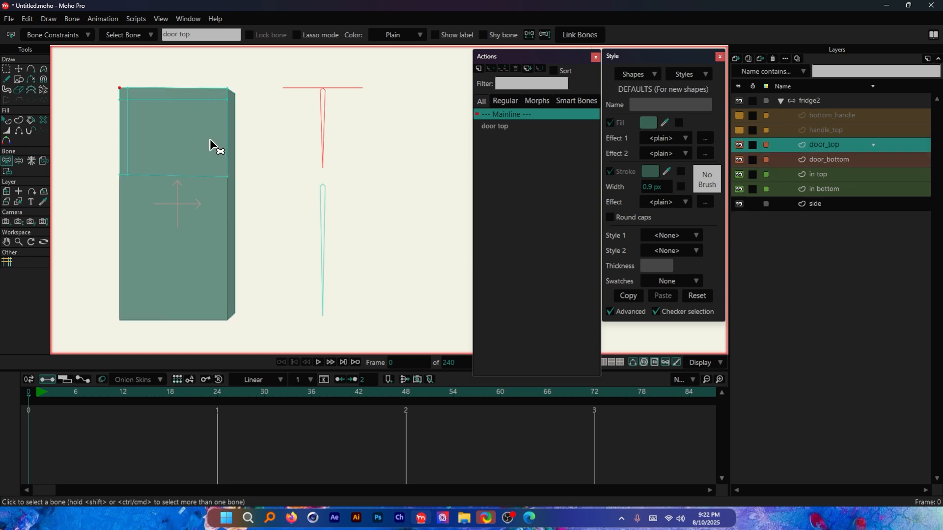
left_click(233, 146, "ctrl+alt")
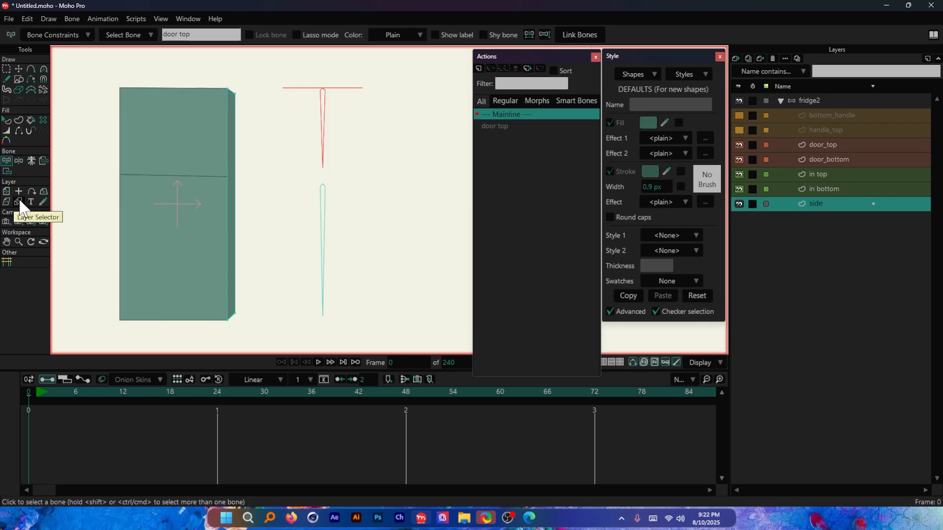
Switch to the Transform Points tool for editing the side shape's upper outer corner
scroll(234, 103, "up", 3)
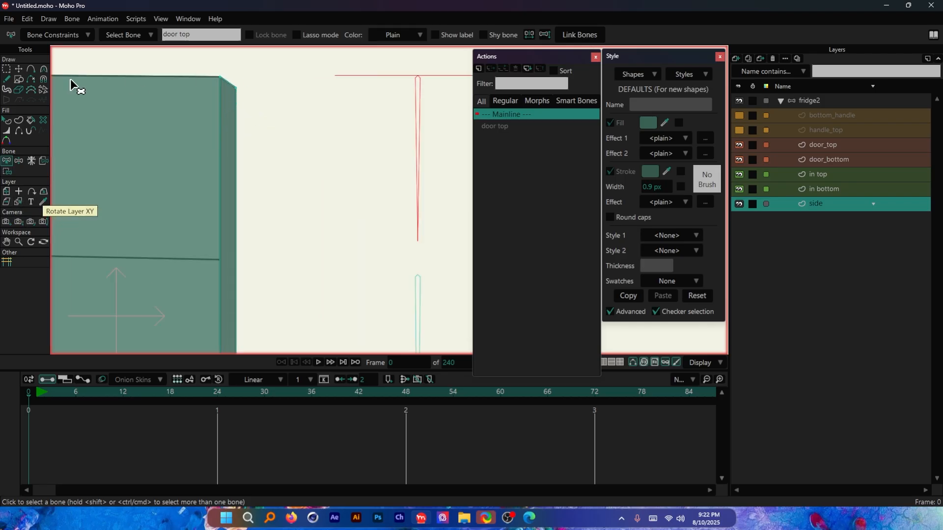
key("g")
scroll(240, 84, "down", 3)
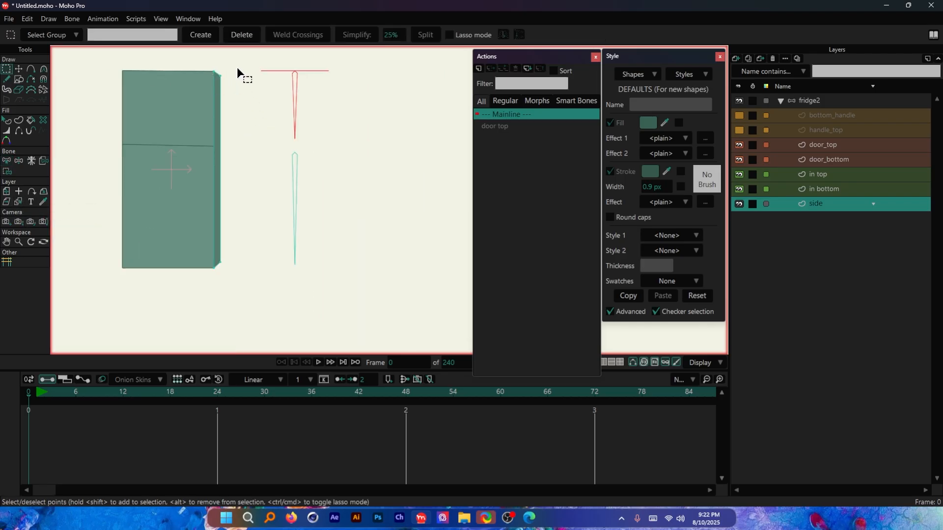
scroll(222, 52, "up", 5)
left_click(17, 70)
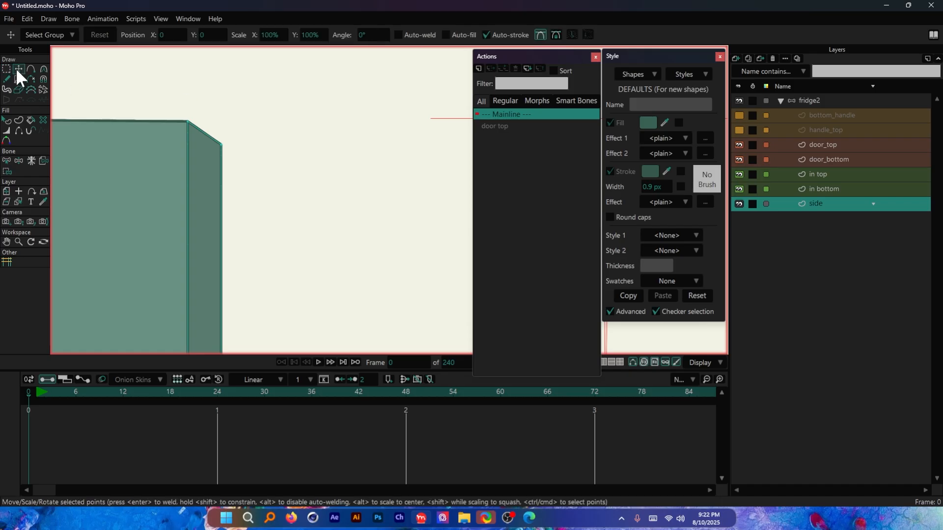
left_click_drag(220, 148, 223, 122)
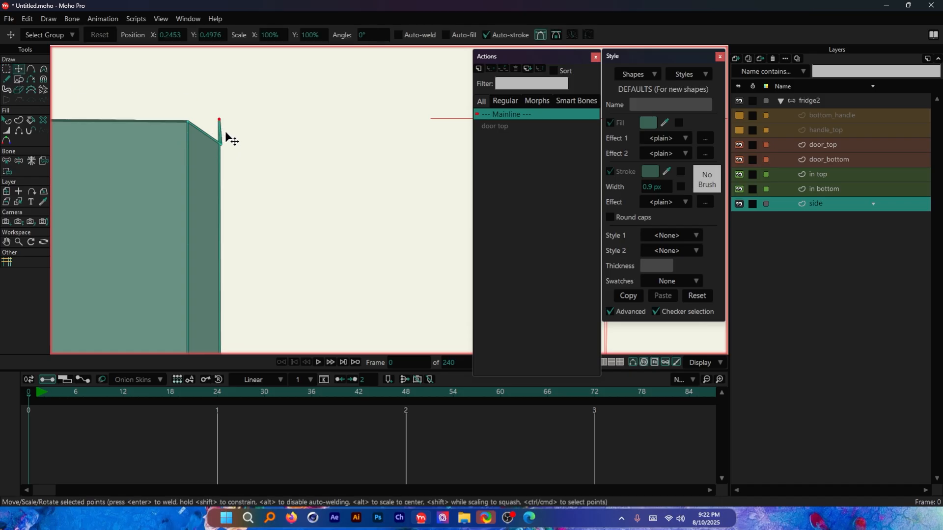
key("ctrl+z")
scroll(228, 167, "up", 8)
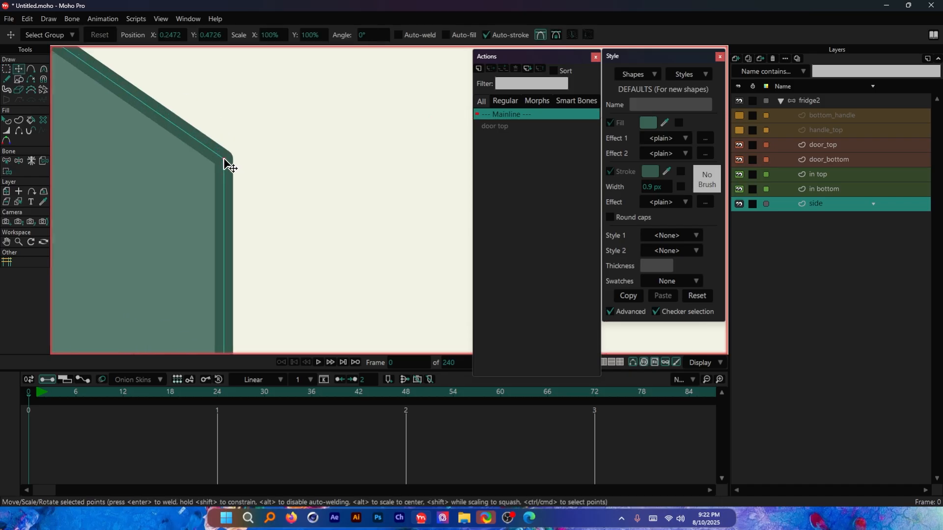
left_click_drag(224, 163, 235, 154)
key("ctrl+z")
Raise the side shape's outer top corner slightly above the fridge's top edge, to about X 0.2480, Y 0.5210
scroll(222, 162, "down", 5)
left_click_drag(232, 166, 234, 117)
scroll(271, 123, "down", 3)
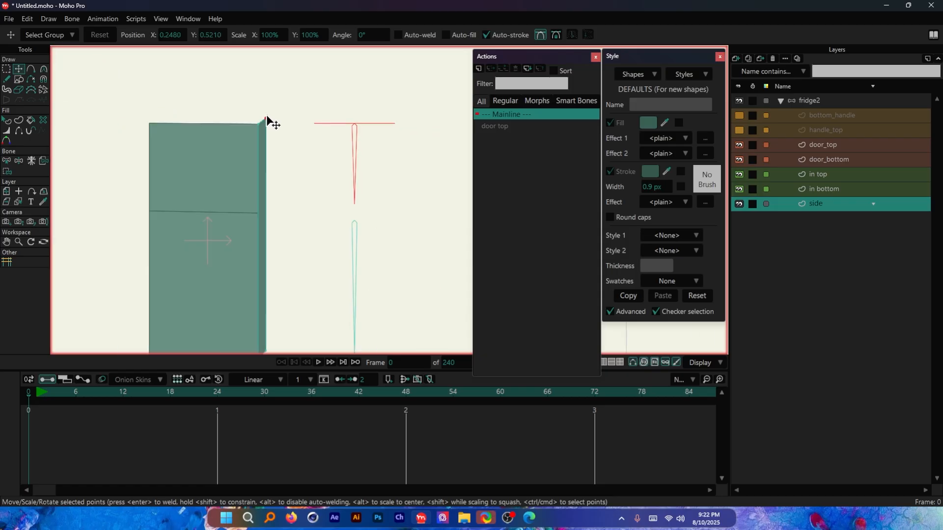
Draw a flat rectangle along the fridge's top edge in the side layer with the Draw Shape tool
scroll(266, 172, "down", 1)
scroll(265, 153, "up", 4)
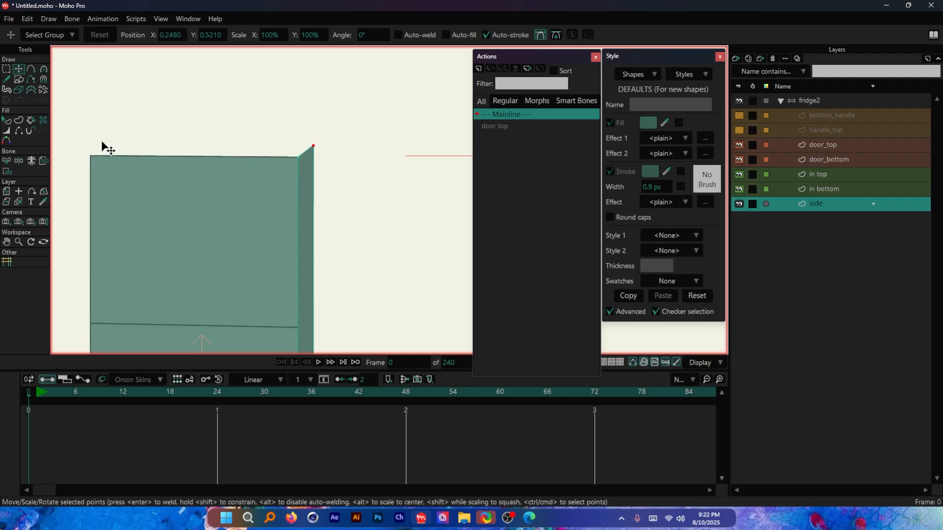
scroll(97, 131, "up", 1)
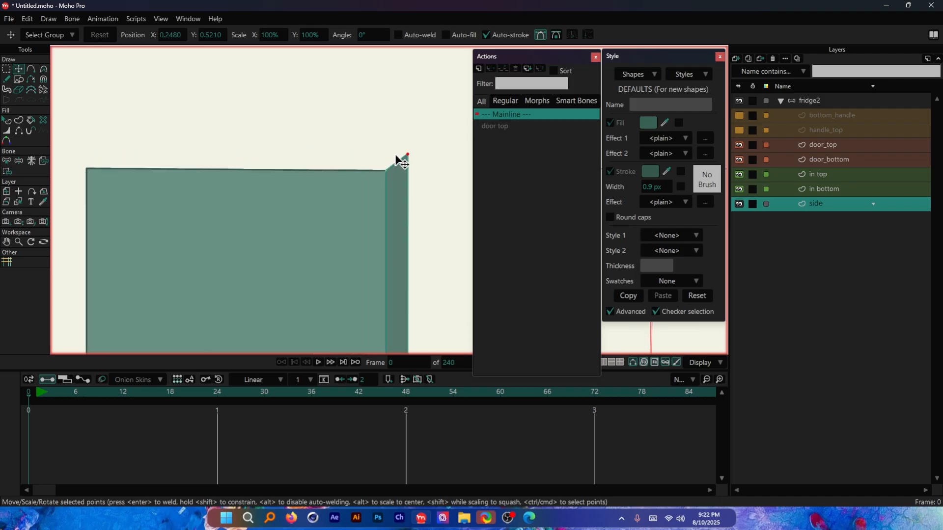
left_click(16, 79)
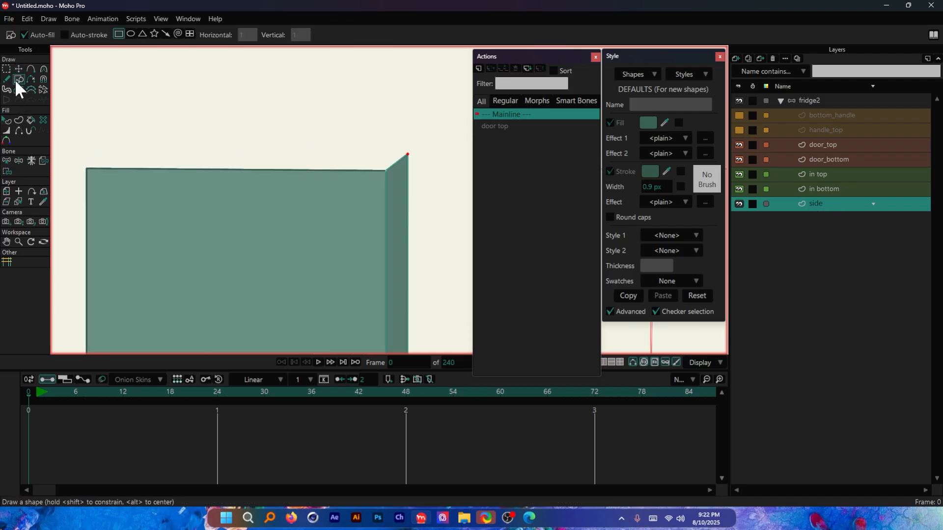
mouse_move(85, 166)
left_mouse_down()
mouse_move(199, 131)
mouse_move(401, 147)
left_mouse_up()
Shift the rectangle's upper left point inward and place its lower left point on the fridge's front corner, about X -0.2254, Y 0.5152
left_click(18, 69)
scroll(113, 181, "up", 2)
left_click_drag(109, 179, 171, 184)
left_click_drag(116, 225, 131, 237)
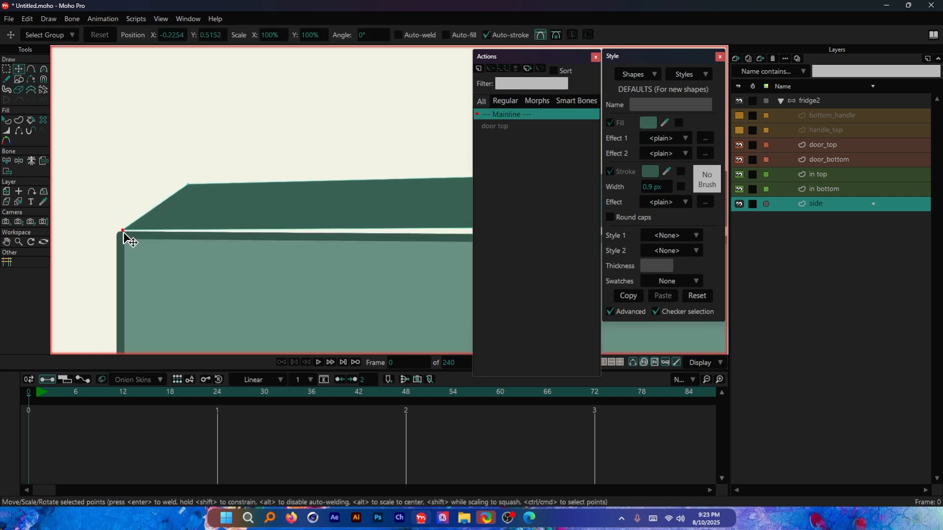
Fit the top panel's right points to the side panel: front at about X 0.2148, Y 0.5033, rear at about X 0.2478, Y 0.5215
scroll(237, 162, "right", 5)
left_click_drag(304, 200, 232, 239)
scroll(240, 182, "up", 2)
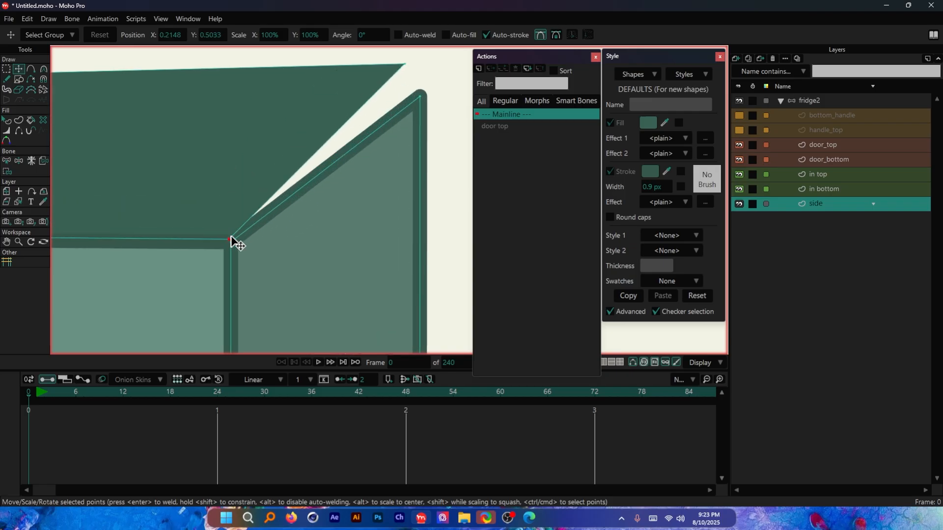
left_click_drag(406, 67, 419, 99)
scroll(423, 105, "down", 3)
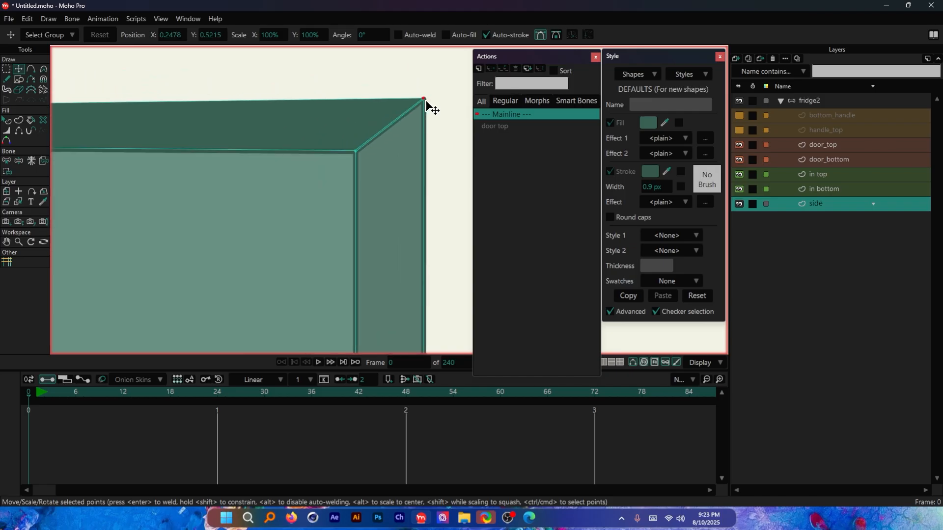
Move the top panel's rear left point further inward and up, to about X -0.1868, Y 0.5229
scroll(228, 97, "up", 3)
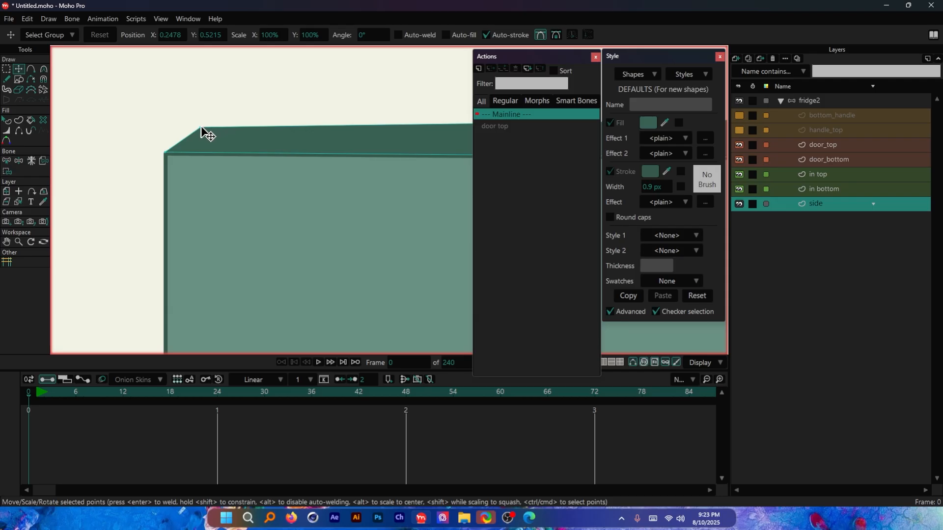
left_click_drag(207, 135, 234, 118)
scroll(229, 120, "down", 3)
scroll(242, 117, "up", 5)
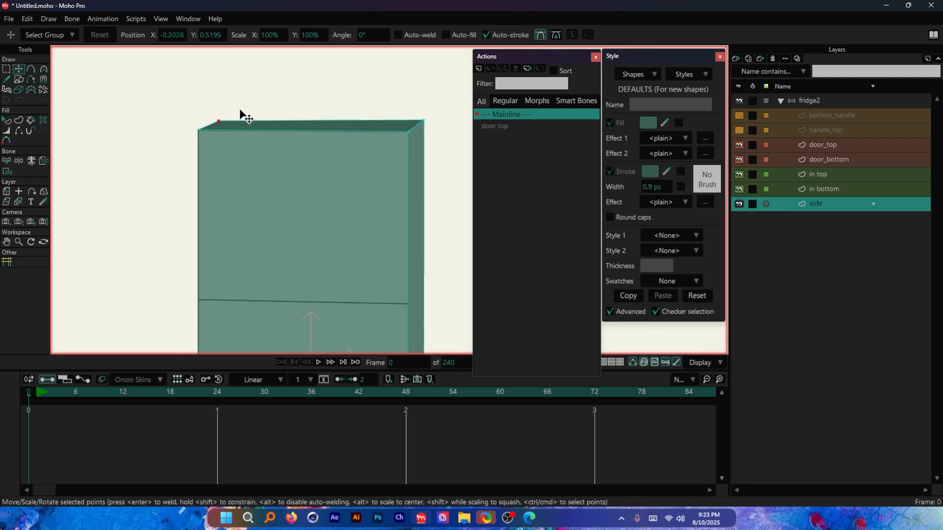
scroll(237, 123, "down", 5)
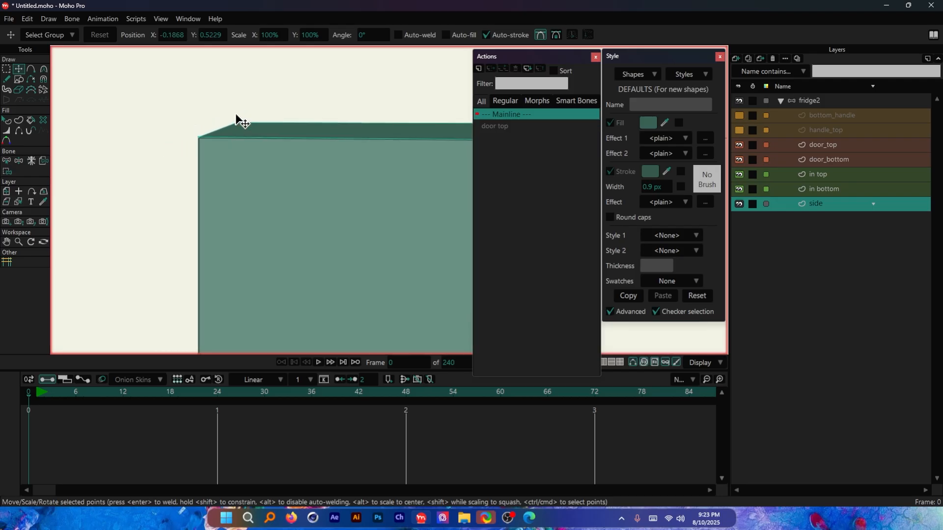
Select the fridge2 layer and, at frame 9, rotate the door top bone to 360° to swing the door fully open
left_click(800, 101)
mouse_move(100, 393)
left_mouse_down()
mouse_move(58, 391)
mouse_move(99, 390)
left_mouse_up()
scroll(320, 147, "down", 2)
scroll(289, 183, "up", 2)
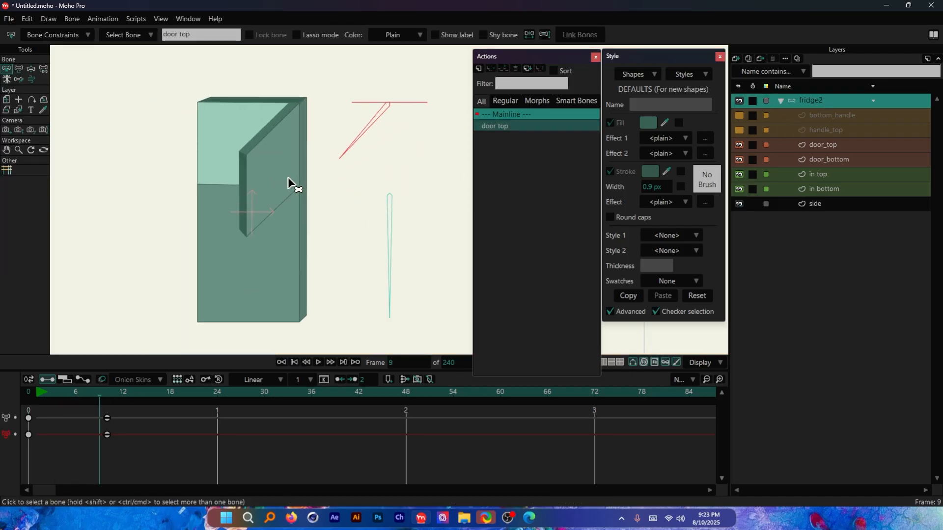
left_click(19, 69)
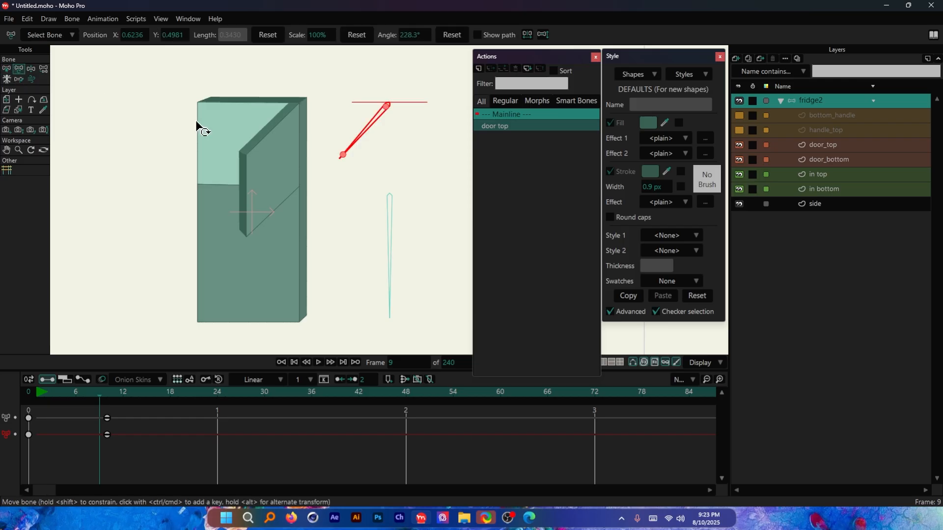
left_click_drag(365, 139, 429, 93)
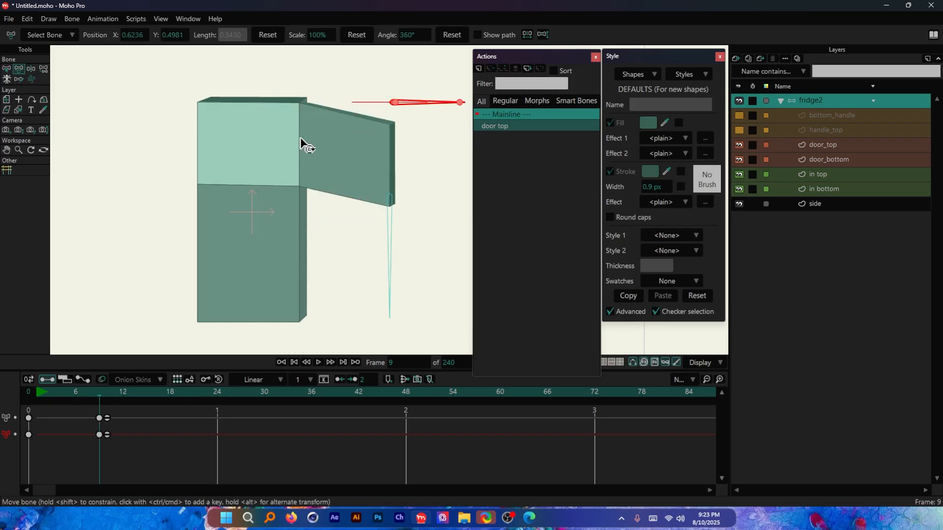
Activate the in top layer and select the narrow rectangle along the compartment's upper edge with Transform Points
scroll(303, 143, "up", 2)
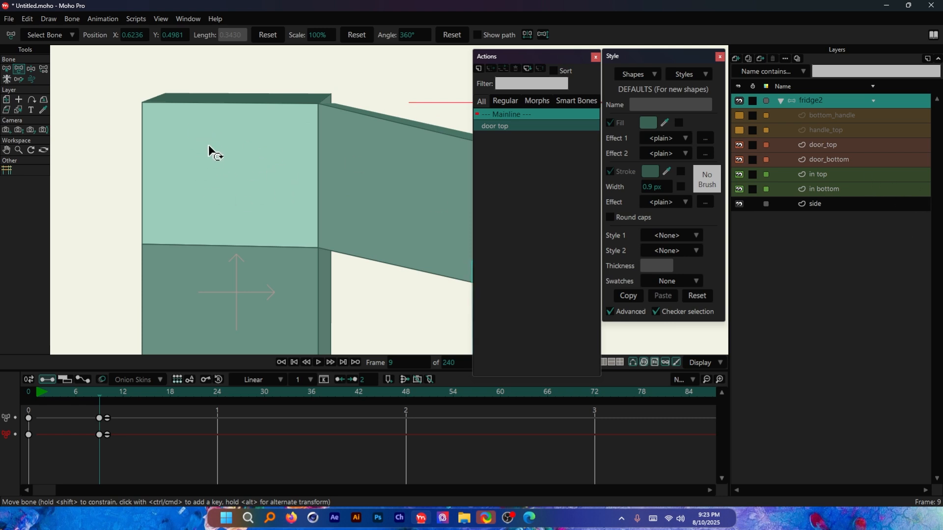
left_click(826, 190)
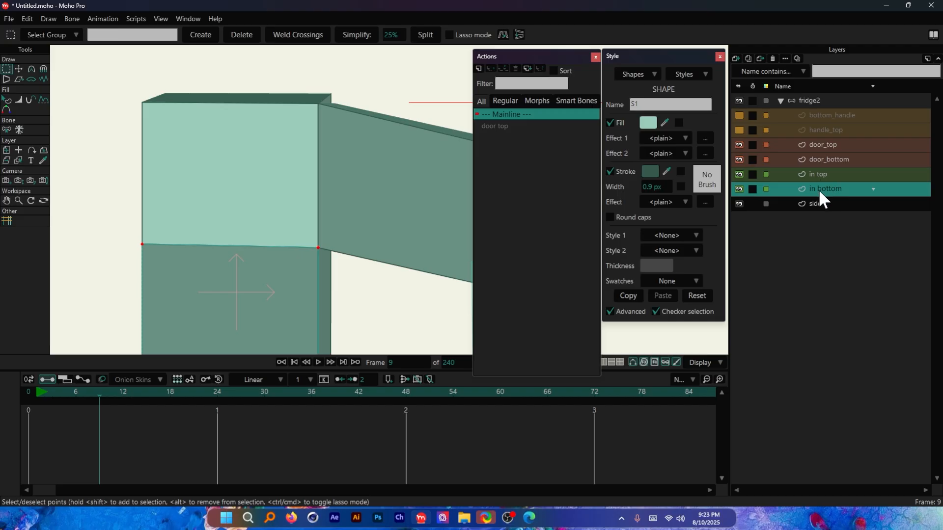
left_click(829, 175)
scroll(170, 116, "up", 2)
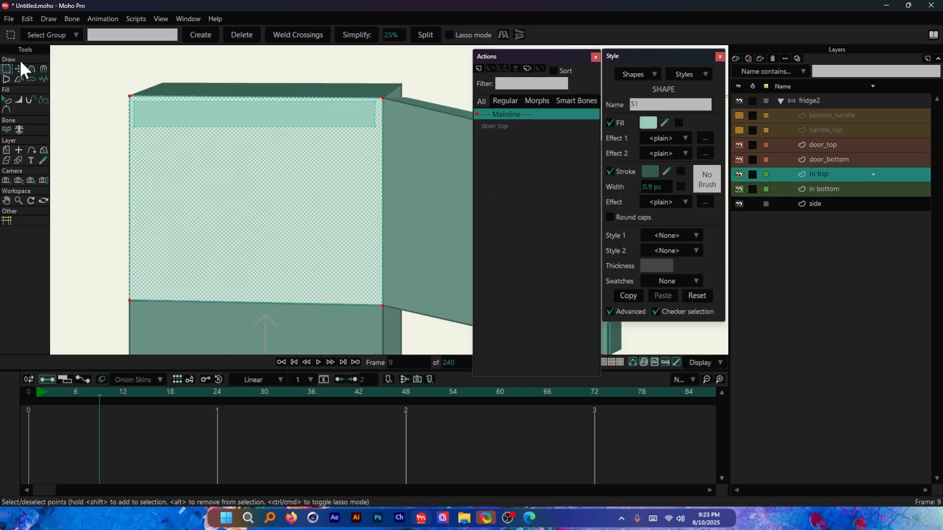
left_click(19, 67)
left_click(185, 116)
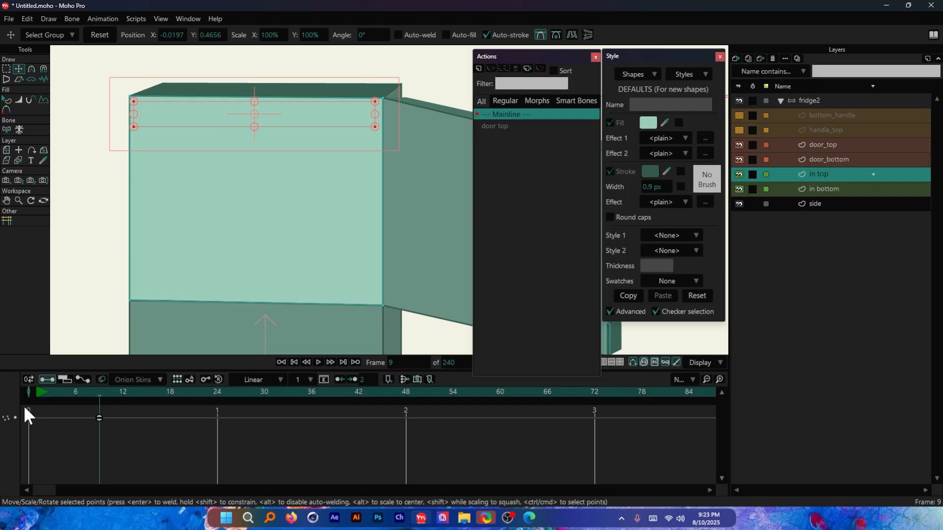
Return to frame 0 and hide the door_top layer to expose the upper compartment
left_click(29, 393)
left_click(178, 104)
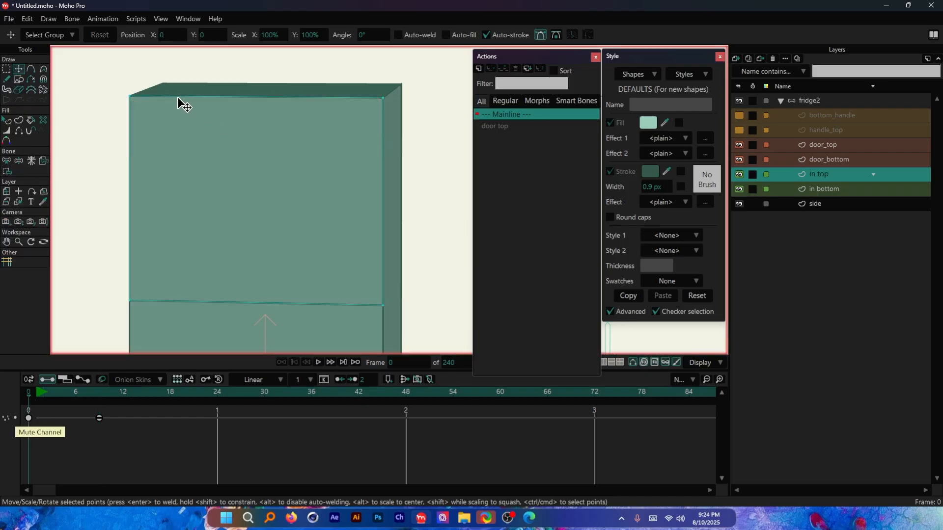
scroll(206, 138, "down", 2)
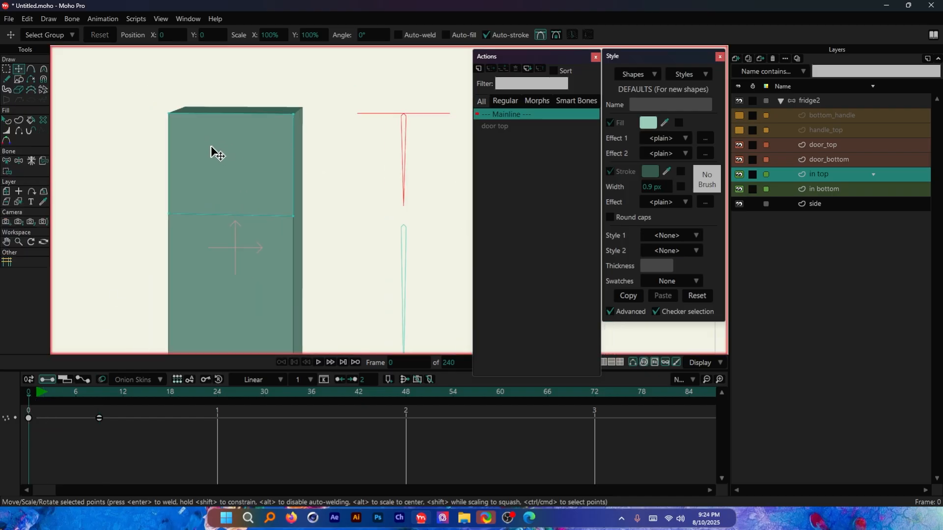
scroll(212, 152, "up", 2)
left_click(739, 145)
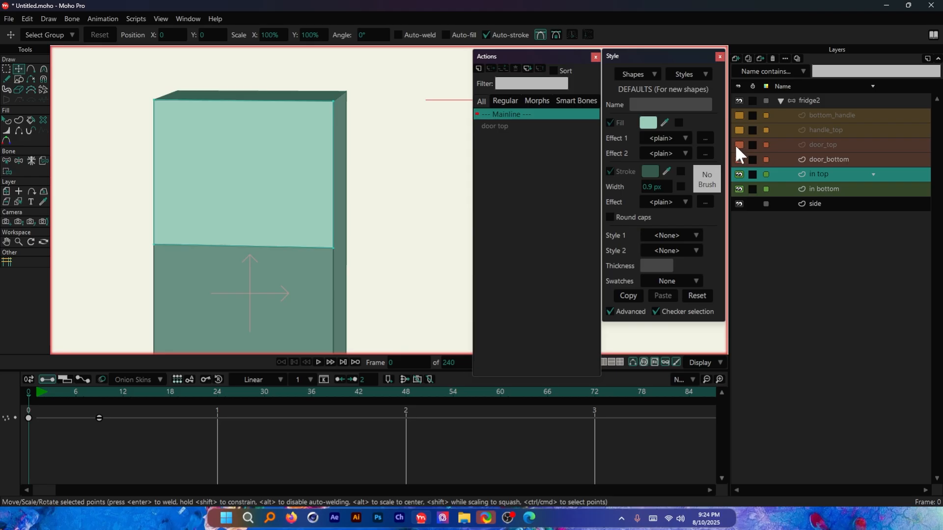
Draw a narrow upright rectangle near the upper left corner of the compartment in the in top layer
scroll(260, 141, "up", 2)
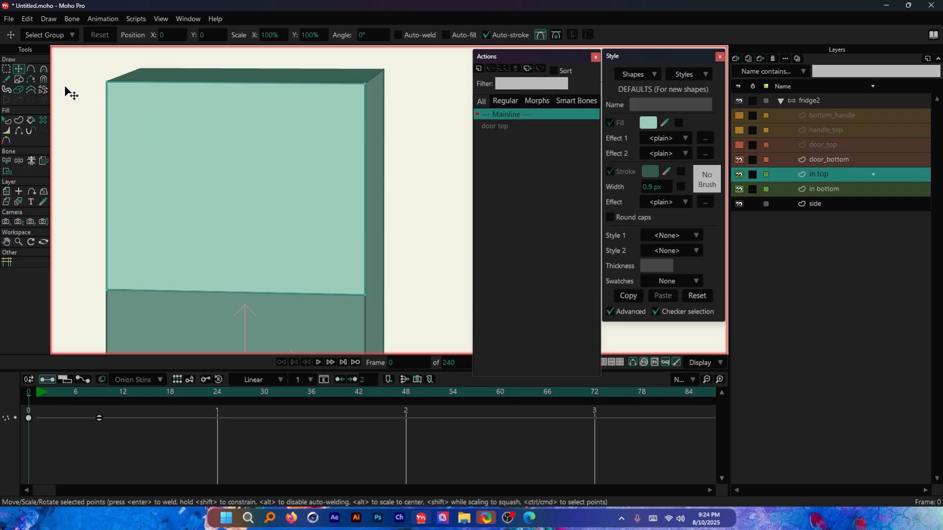
left_click(19, 80)
mouse_move(109, 90)
left_mouse_down()
mouse_move(139, 267)
mouse_move(146, 165)
mouse_move(137, 181)
left_mouse_up()
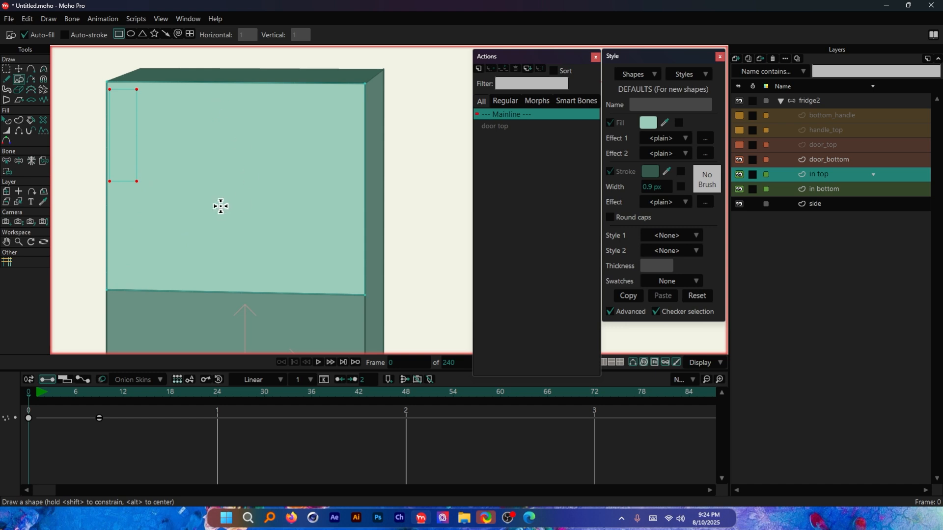
scroll(128, 106, "up", 2)
scroll(133, 106, "down", 3)
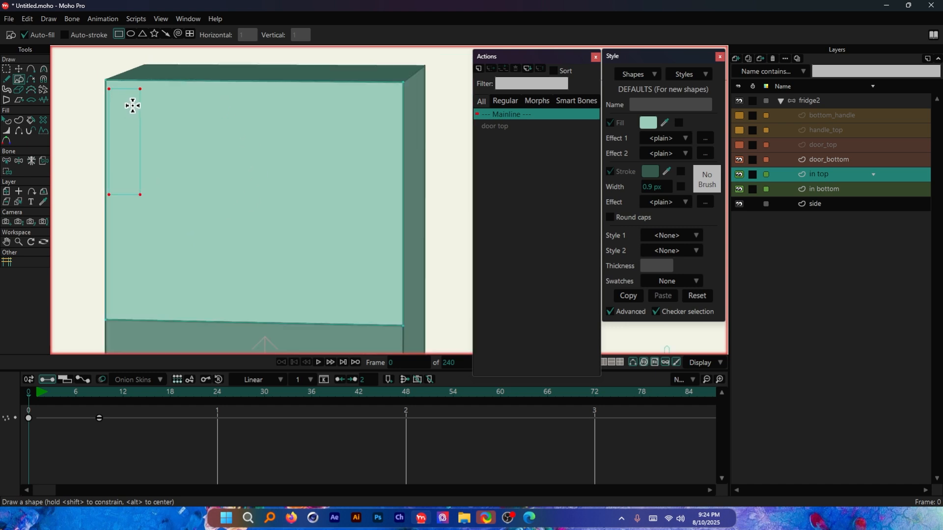
Select the new rectangle shape separately from the compartment's background shape with the Select Shape tool
left_click(6, 120)
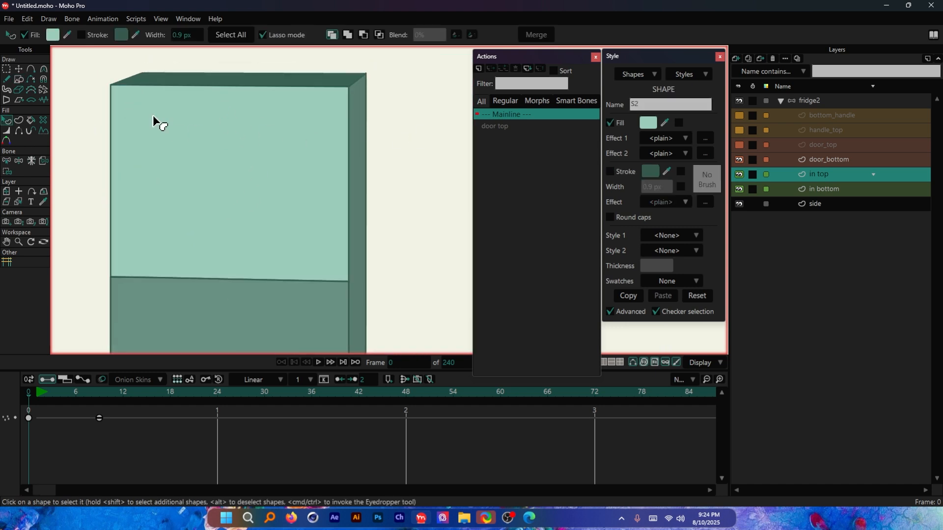
left_click(17, 69)
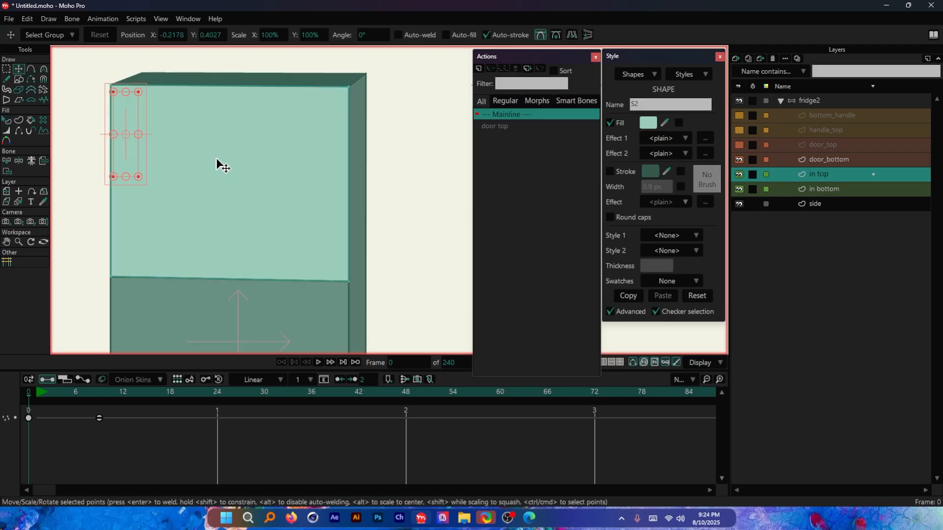
left_click(7, 160)
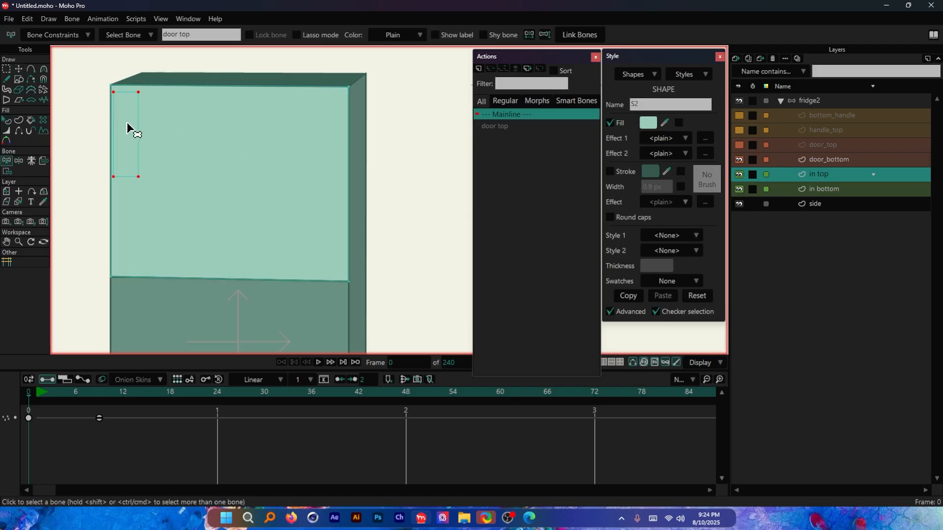
key("q")
scroll(131, 124, "up", 2)
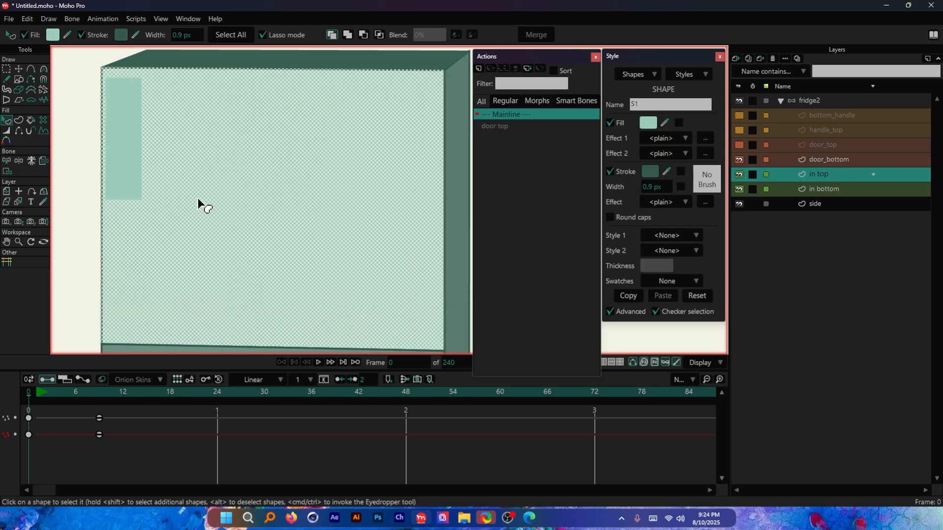
left_click(131, 122)
left_click(248, 142)
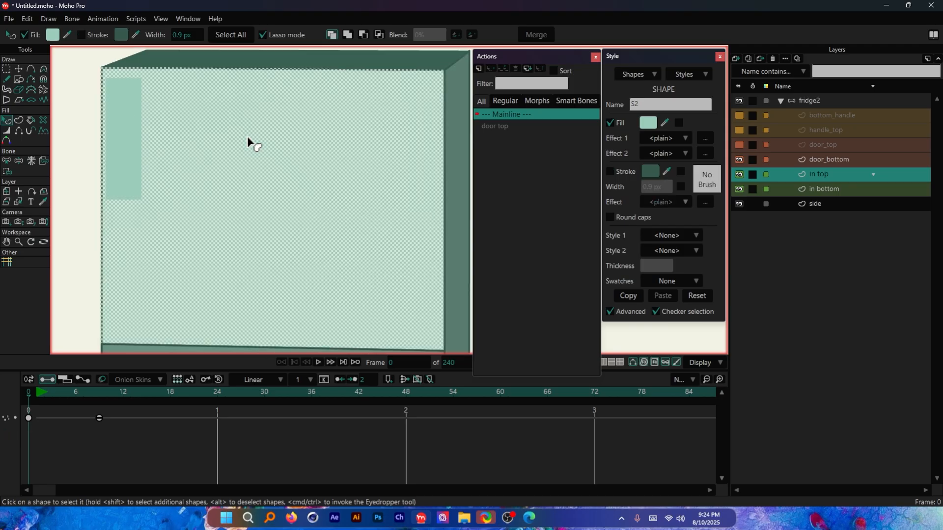
left_click(120, 97)
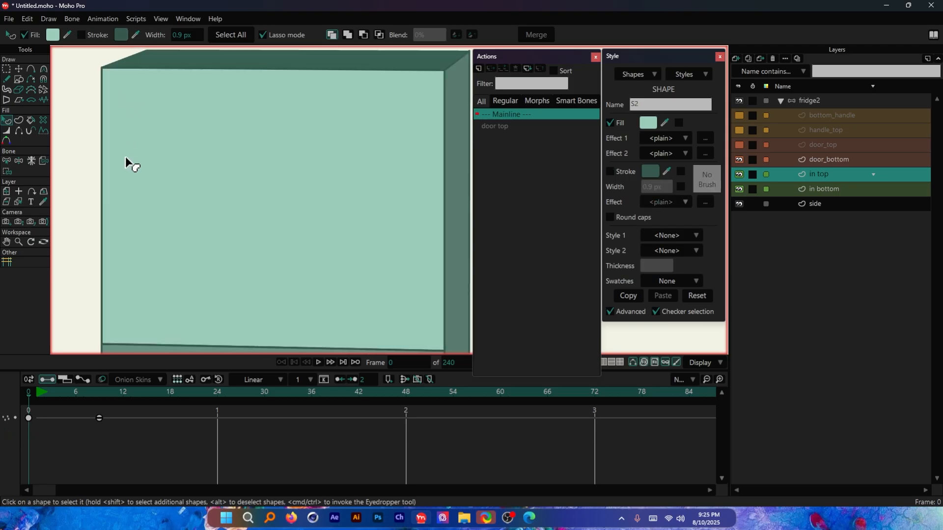
Move the rectangle outside the fridge to about X -0.2793, Y 0.3987 and give it a darker green fill
left_click(19, 69)
left_click_drag(134, 121, 88, 123)
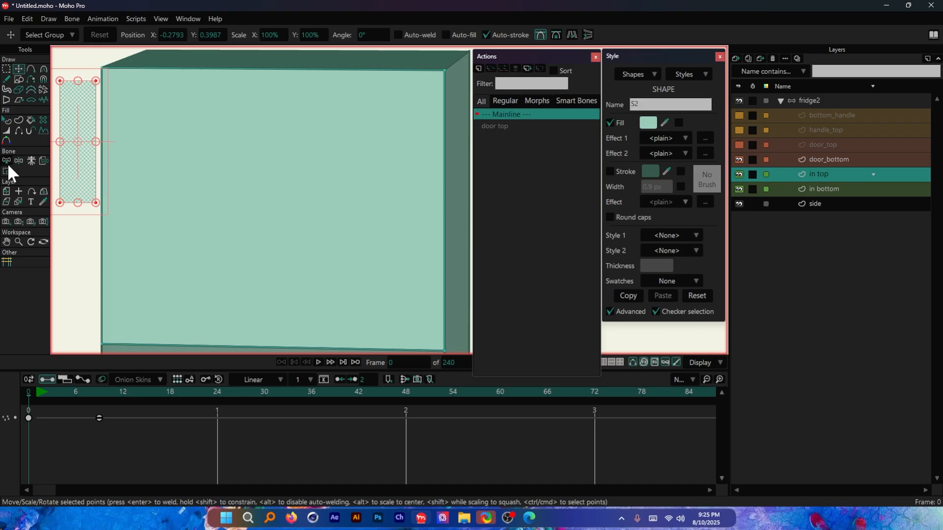
key("q")
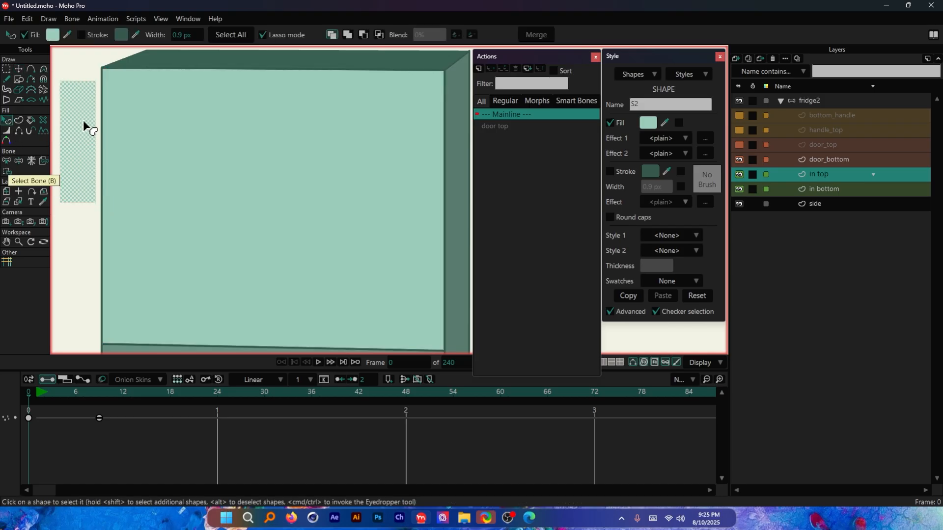
left_click(648, 122)
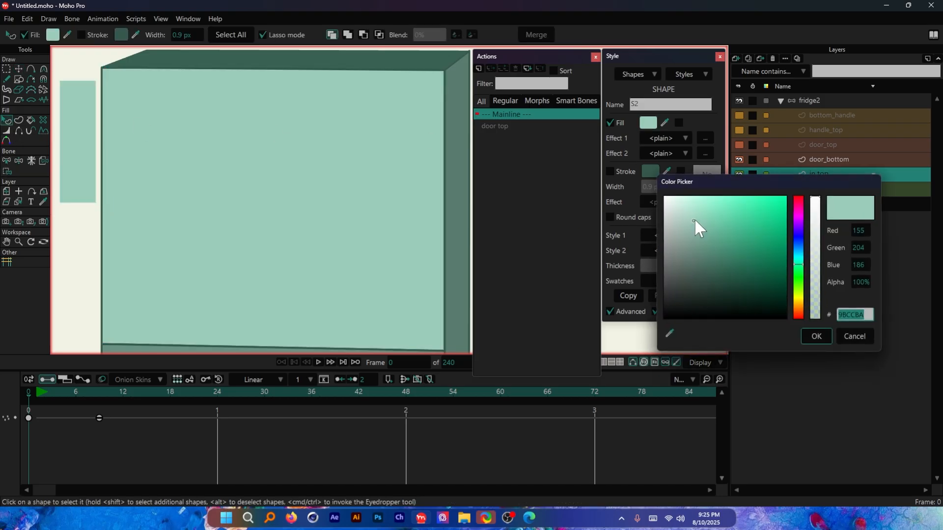
left_click_drag(694, 220, 705, 239)
key("Return")
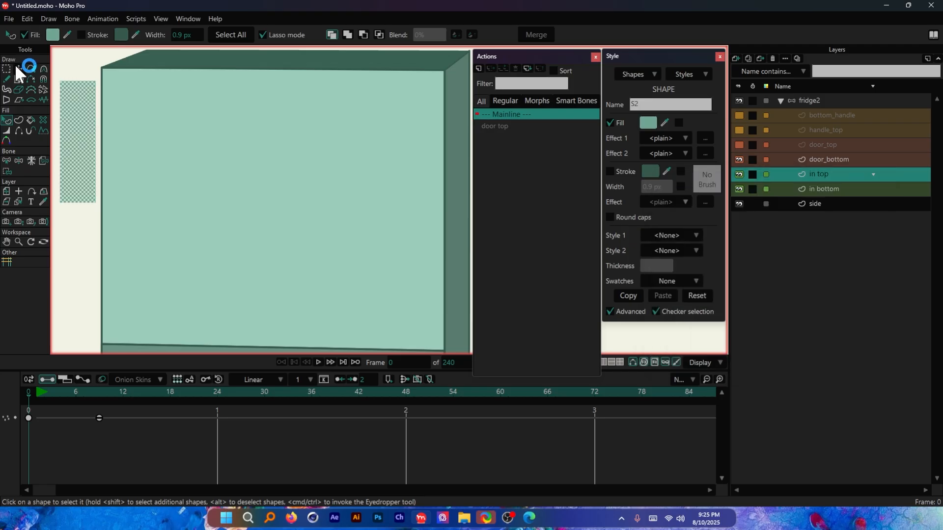
Move the darkened rectangle back inside the compartment near its upper left corner and deselect it
key("t")
left_click_drag(88, 105, 139, 101)
left_click(76, 150)
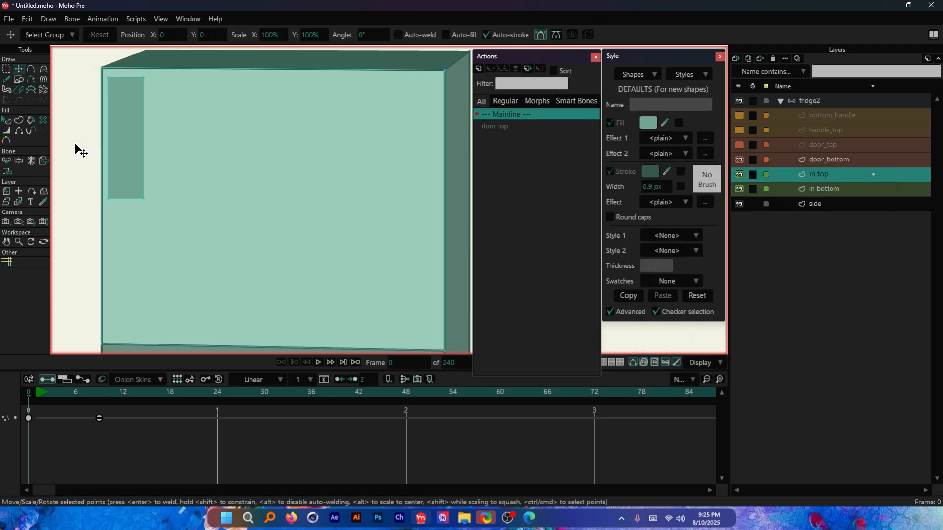
Align the rectangle with the compartment's upper left corner at about X -0.2207, Y 0.4147, and widen it slightly to the right
left_click(116, 121)
scroll(106, 70, "up", 5)
left_click_drag(134, 115, 126, 98)
scroll(92, 102, "down", 4)
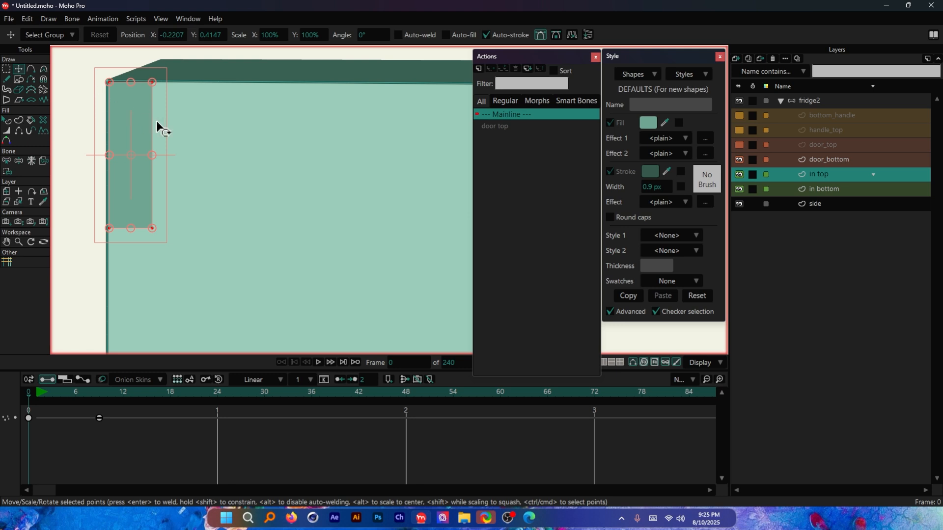
left_click_drag(153, 155, 163, 155)
left_click(108, 228)
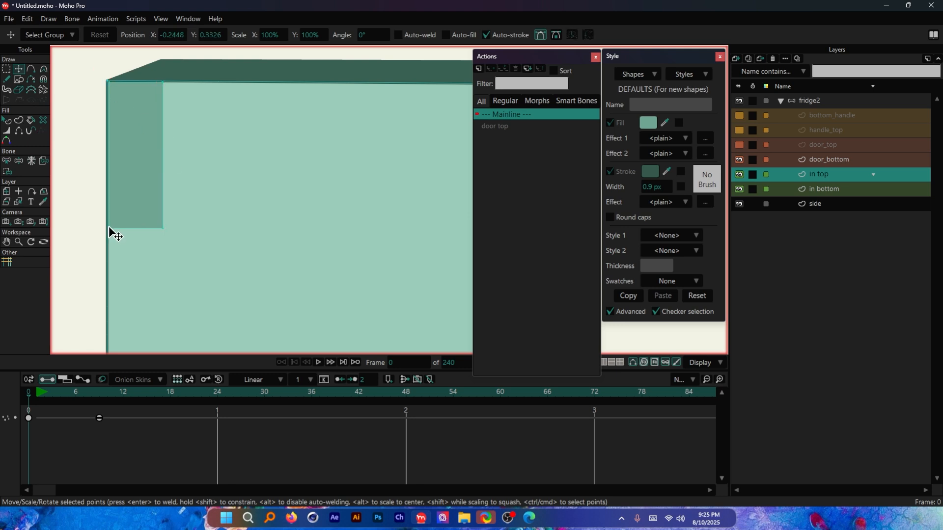
Pull the side panel's lower left corner down to about Y 0.2845 and draw a back-wall rectangle from its inner lower corner to the compartment's upper right corner
left_click_drag(109, 229, 110, 277)
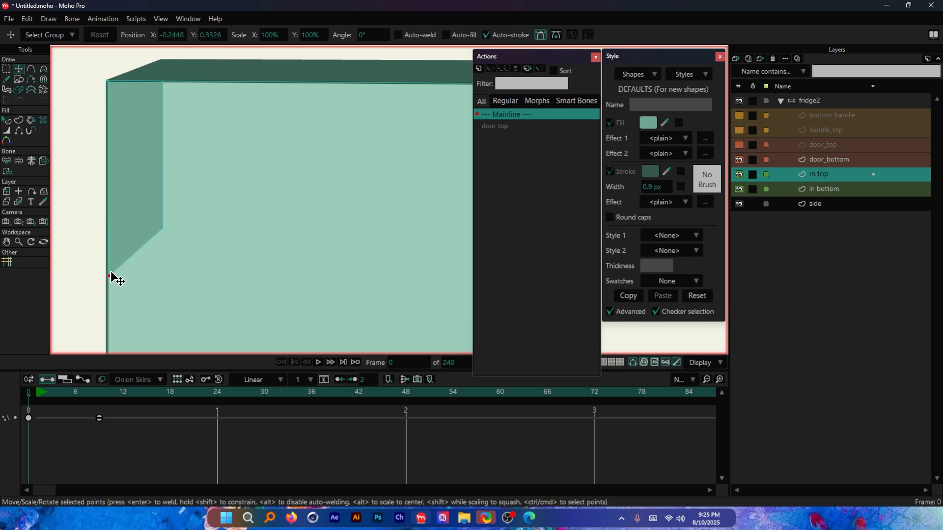
scroll(168, 162, "down", 2)
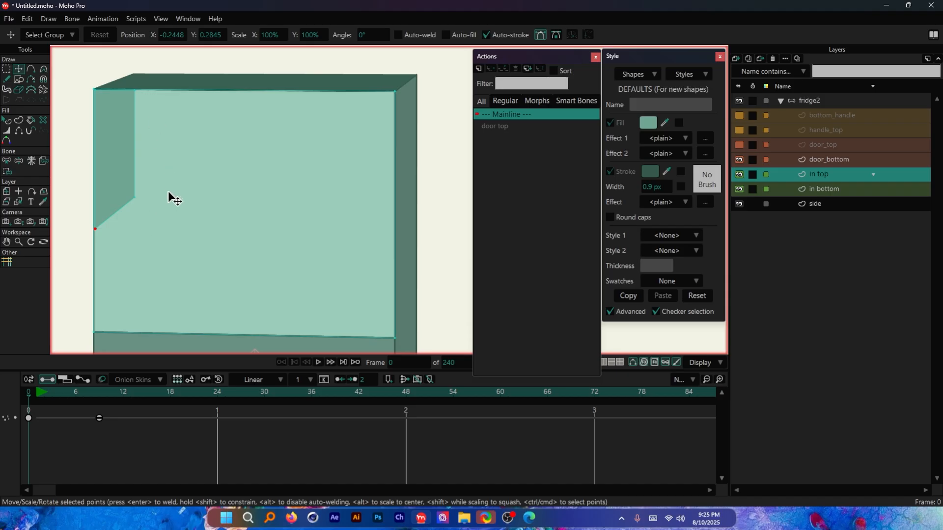
left_click(18, 79)
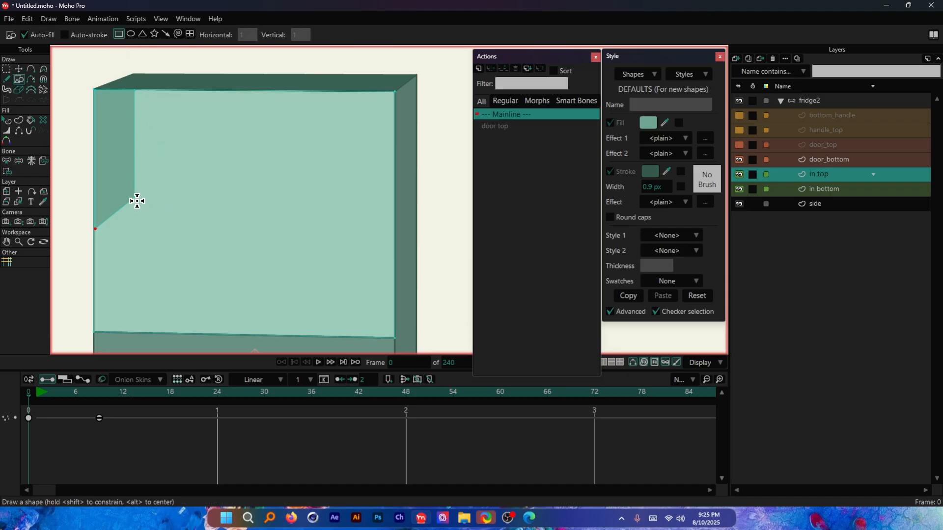
left_click_drag(136, 198, 394, 93)
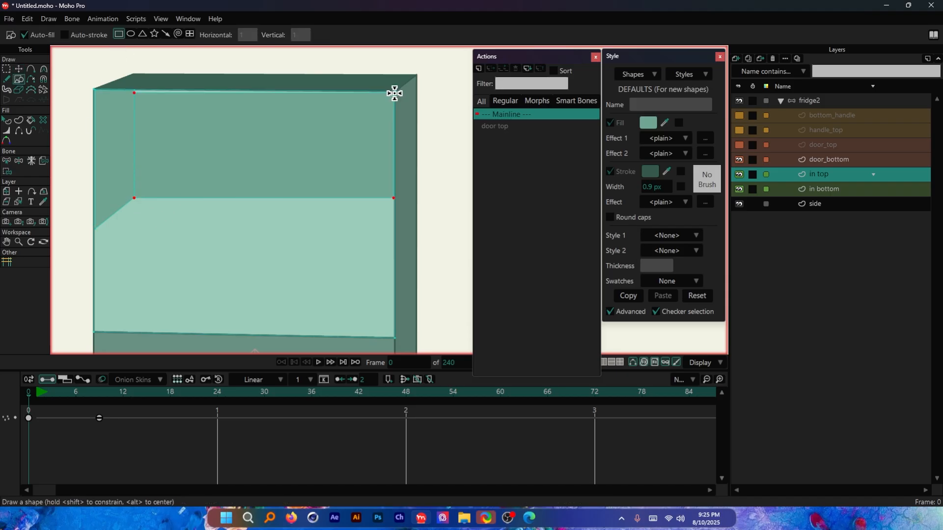
Select the new back-wall rectangle shape and give it a darker green fill
left_click(7, 119)
left_click(290, 129)
left_click(649, 122)
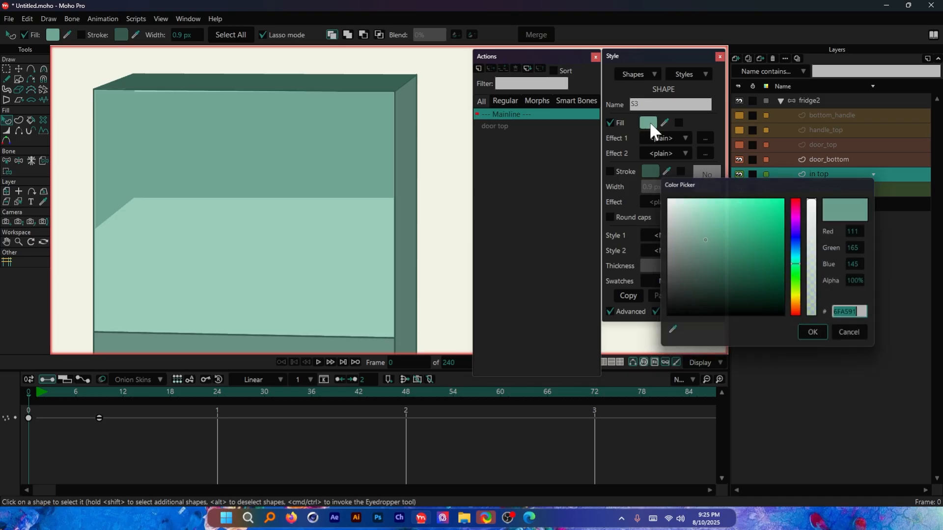
left_click(717, 264)
left_click_drag(717, 264, 695, 258)
key("Return")
Duplicate the back-wall rectangle and place the copy directly beneath it, with its upper corner meeting the side panel's inner lower corner
left_click(19, 69)
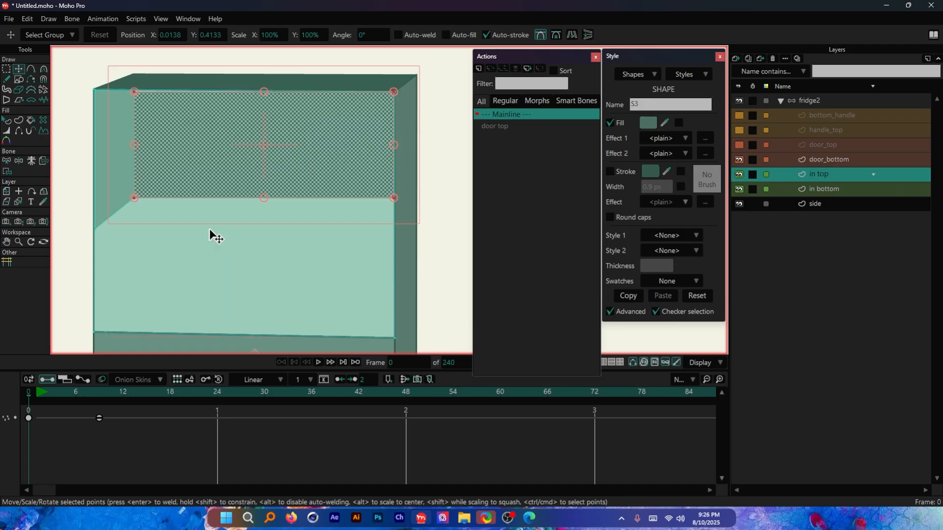
key("ctrl+c")
key("ctrl+v")
left_click_drag(202, 128, 196, 236)
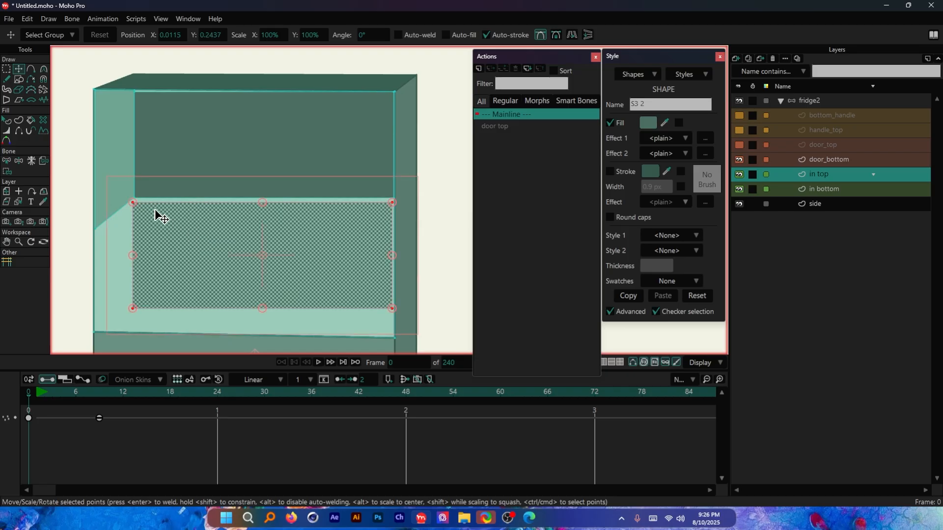
scroll(155, 216, "up", 5)
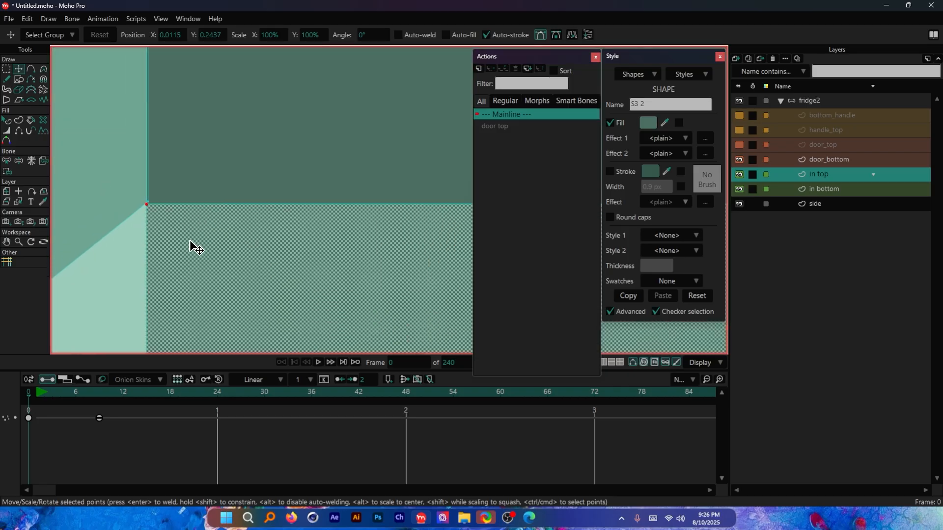
scroll(196, 249, "down", 5)
Shift the copied rectangle's lower edge up and left to meet the side panel's front lower corner, forming a slanted shelf
left_click(8, 70)
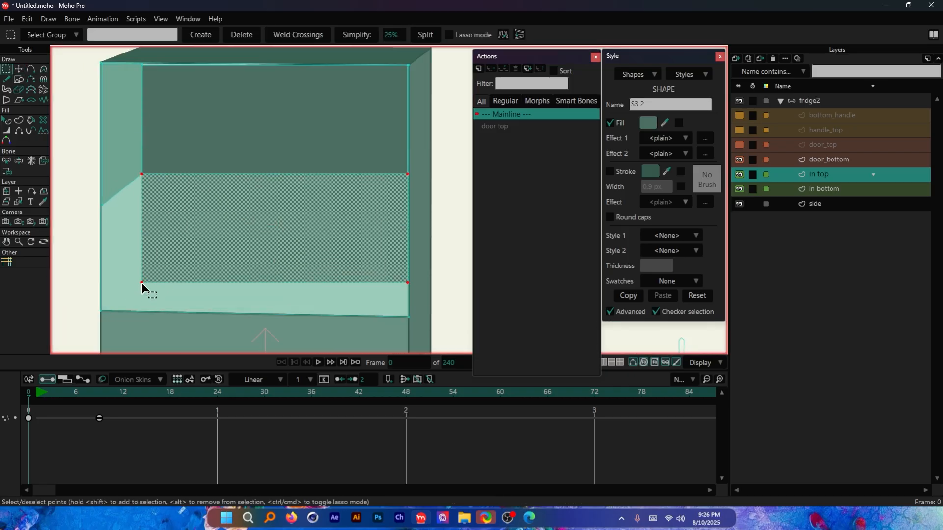
left_click_drag(130, 290, 213, 269)
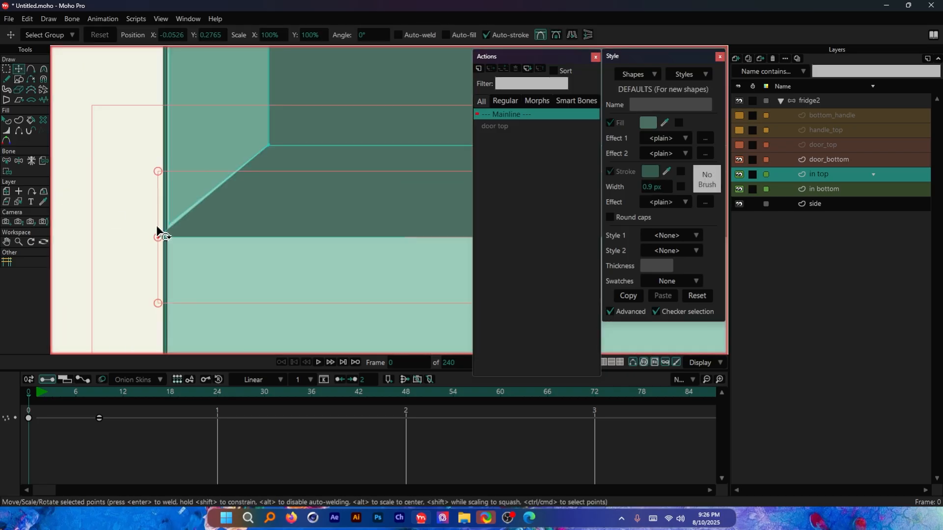
scroll(158, 228, "up", 3)
left_click(173, 225)
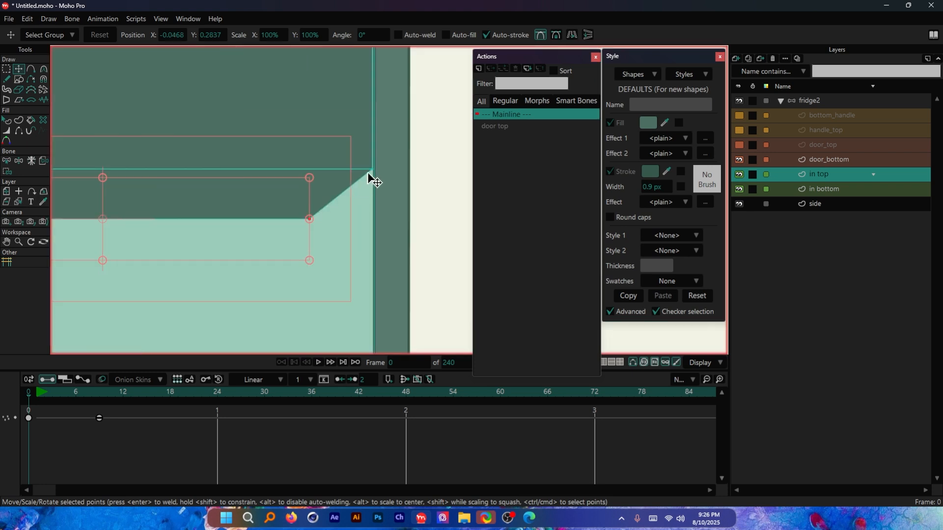
left_click(372, 169, "shift")
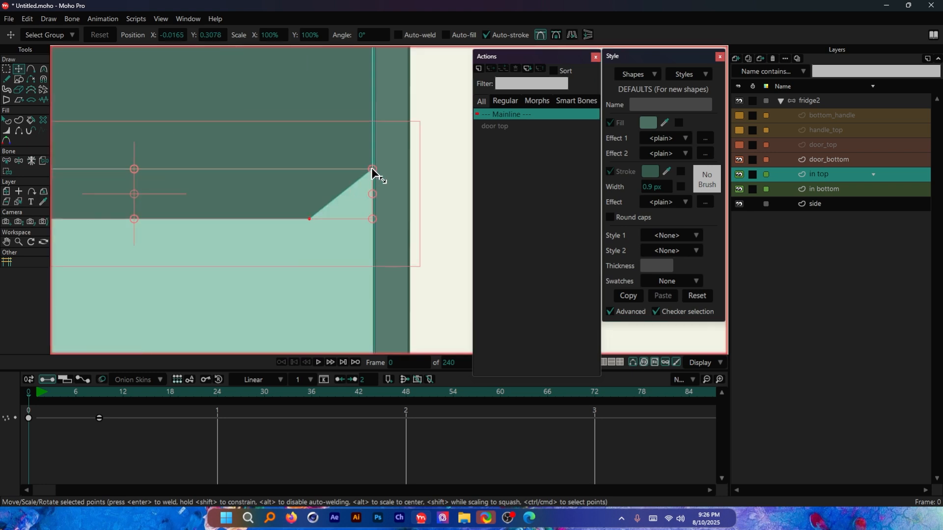
left_click(311, 218)
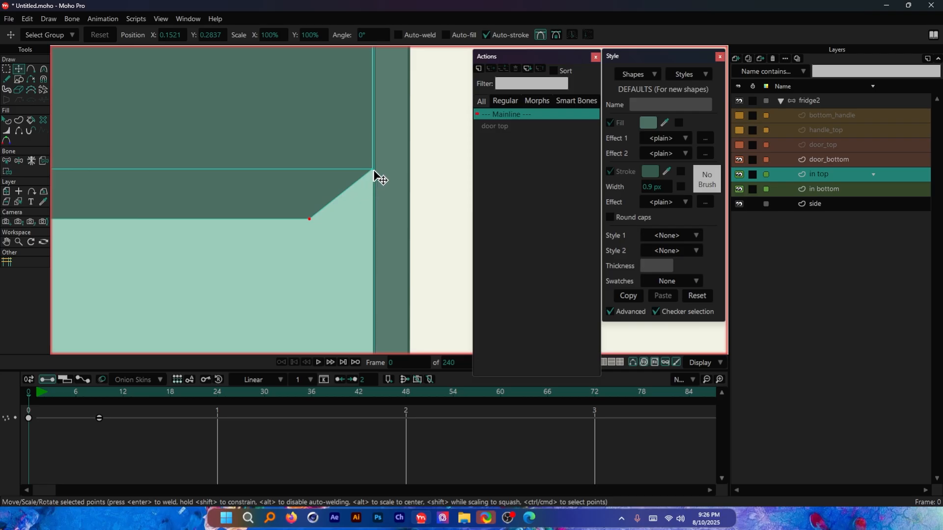
scroll(374, 172, "up", 2)
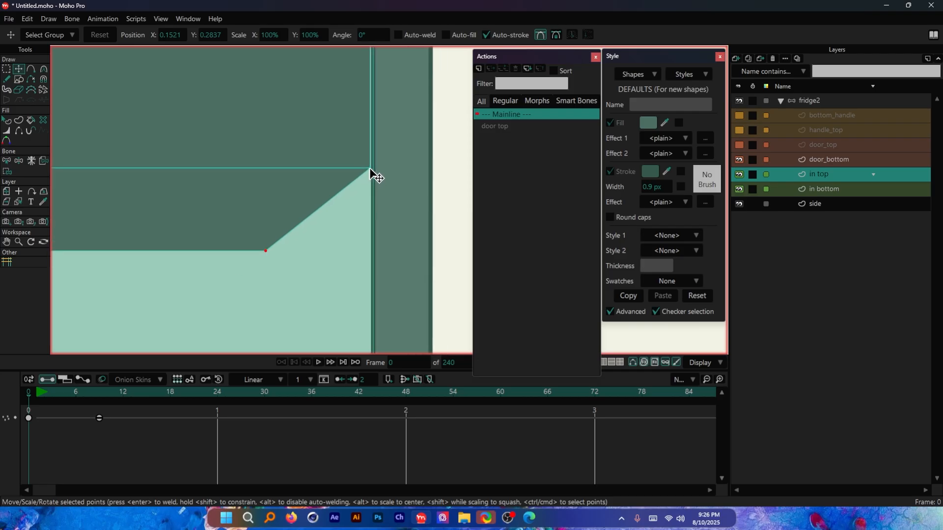
left_click(372, 169, "shift")
scroll(364, 201, "down", 3)
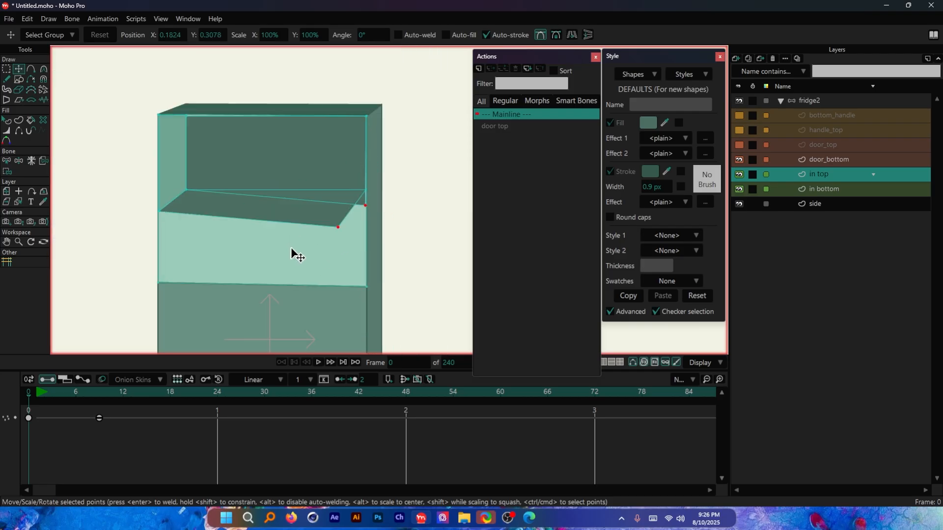
key("ctrl+z")
Adjust the shelf's back right corner at the compartment's right edge and extend its front right corner to that same edge
scroll(368, 193, "up", 8)
left_click(338, 183)
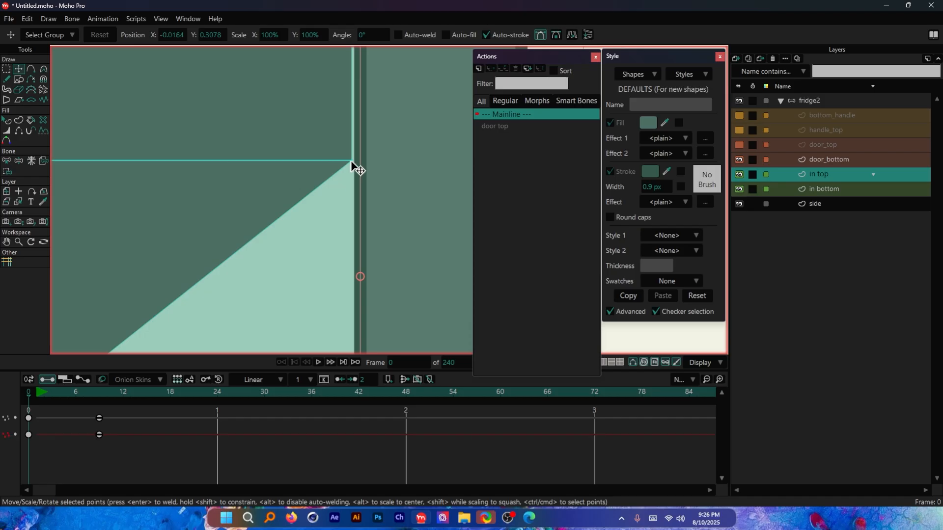
left_click(352, 161)
scroll(352, 161, "up", 4)
left_click_drag(345, 159, 364, 148)
scroll(362, 148, "down", 8)
scroll(305, 192, "up", 2)
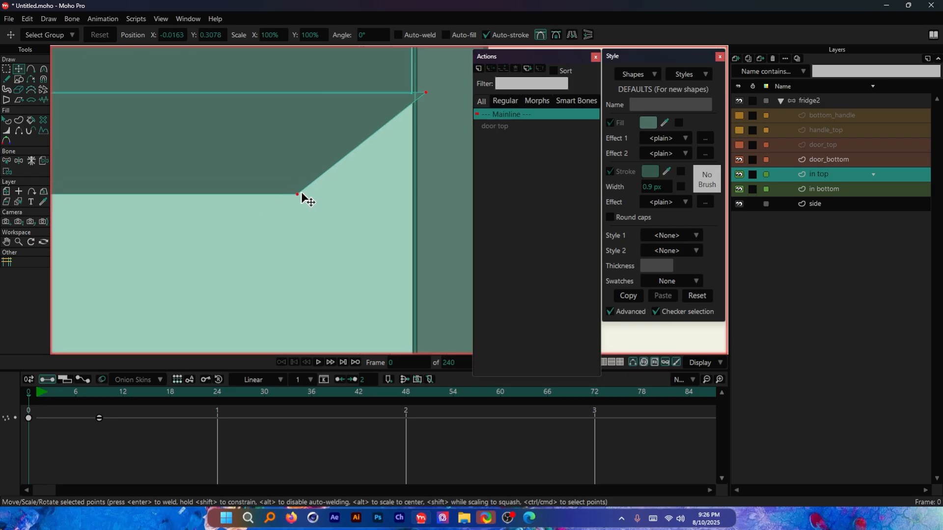
left_click(284, 196)
left_click_drag(284, 195, 413, 197)
scroll(442, 206, "down", 5)
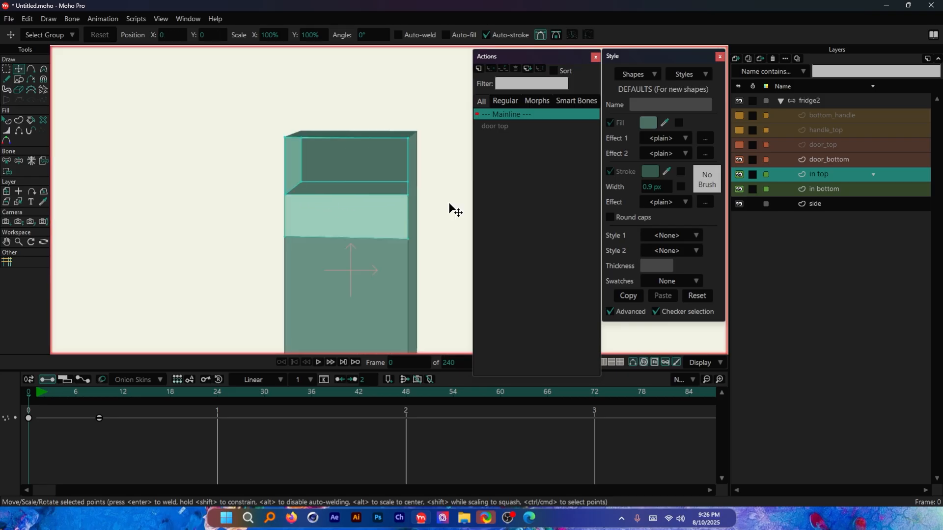
Select the side panel, back wall and shelf together and shorten them from below so their centre sits at about Y 0.4077
scroll(344, 149, "up", 3)
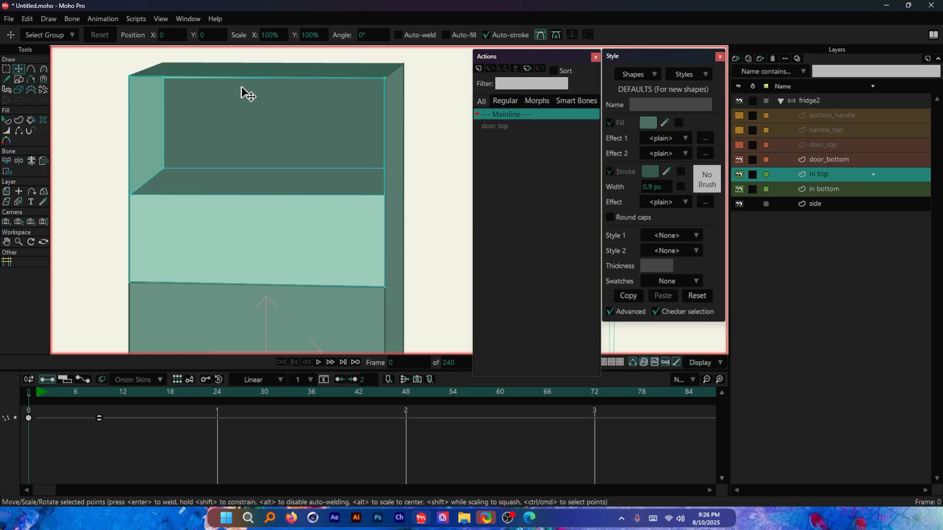
left_click(8, 70)
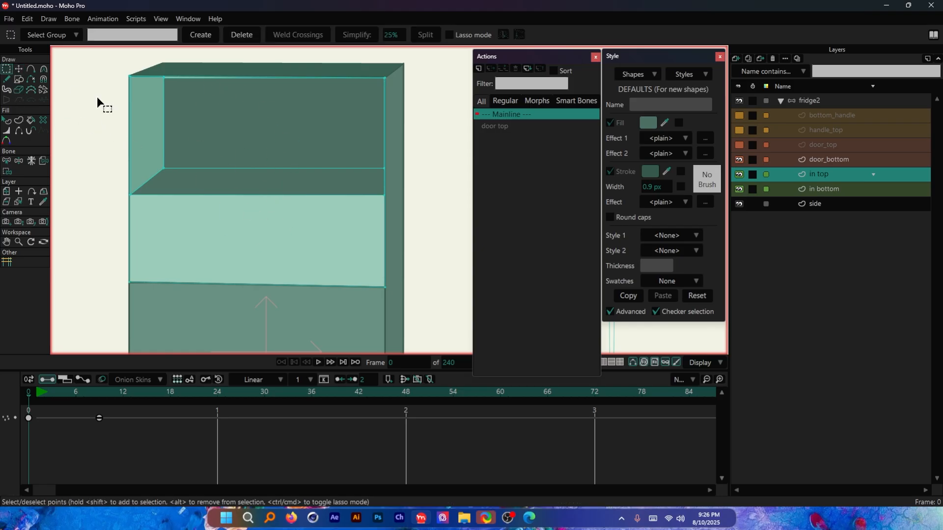
left_click(19, 69)
left_click(148, 113)
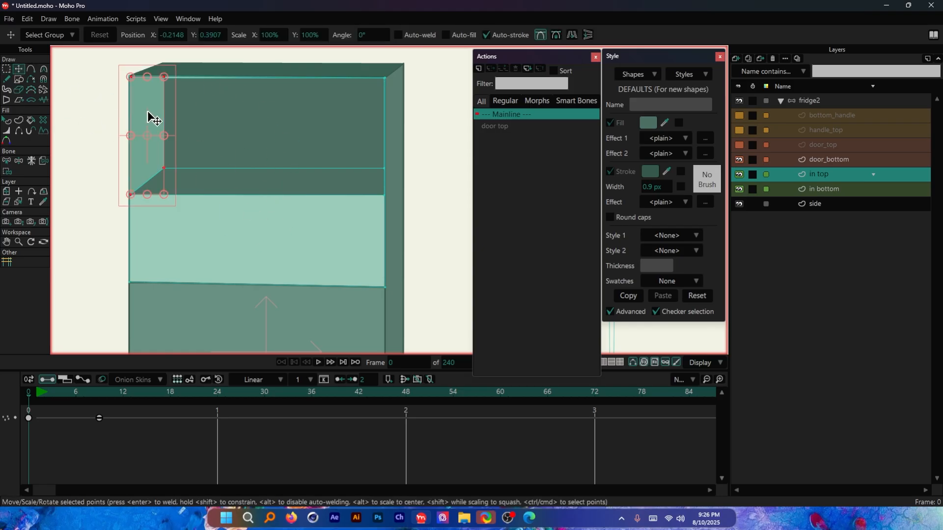
left_click(228, 119)
mouse_move(230, 124)
left_mouse_down()
mouse_move(248, 210)
mouse_move(232, 133)
left_mouse_up()
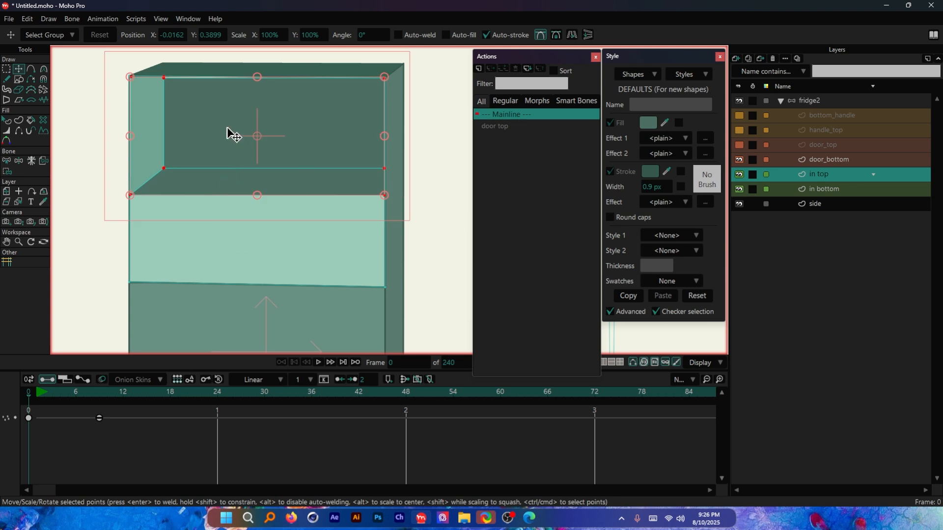
left_click_drag(255, 194, 260, 163)
left_click_drag(264, 146, 265, 174)
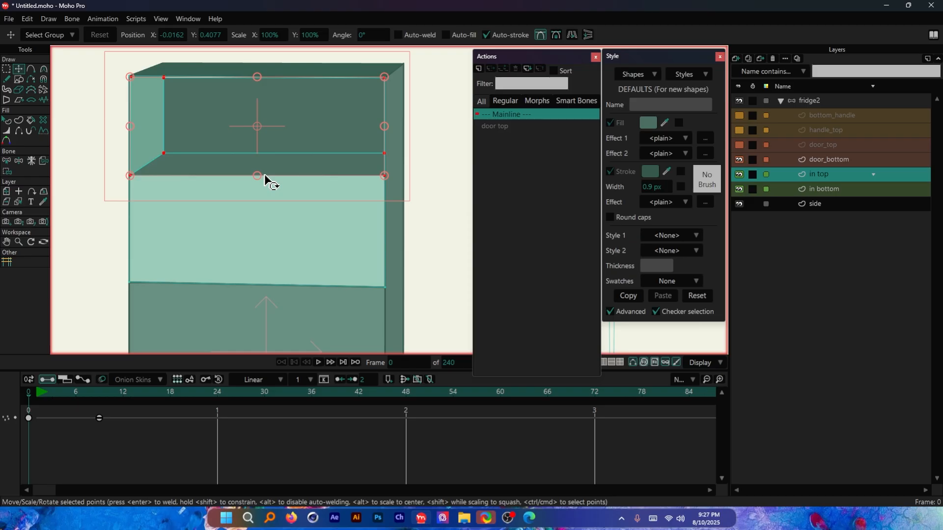
Duplicate the side panel, back wall and shelf, and move the copy into the lower half at about Y 0.2143
key("ctrl+c")
key("ctrl+v")
left_click_drag(303, 108, 299, 216)
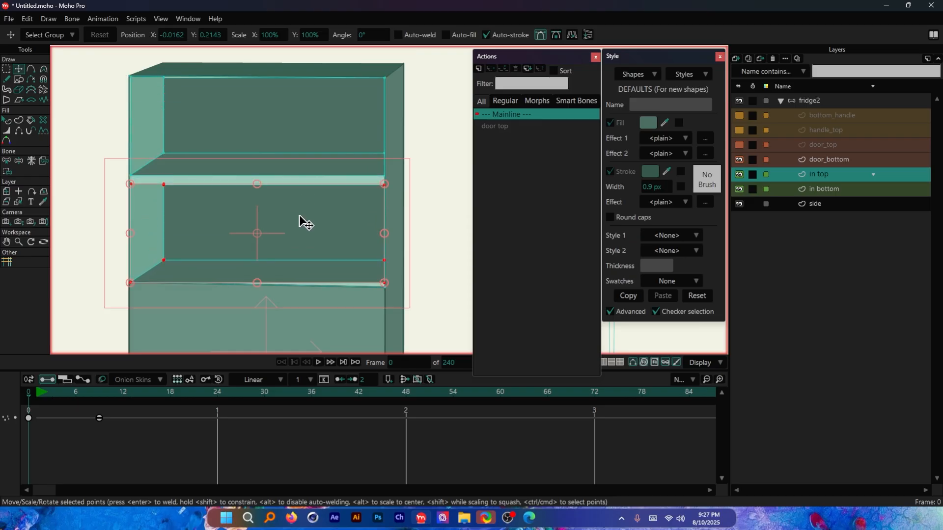
left_click(446, 182)
scroll(256, 177, "down", 5)
scroll(221, 164, "up", 6)
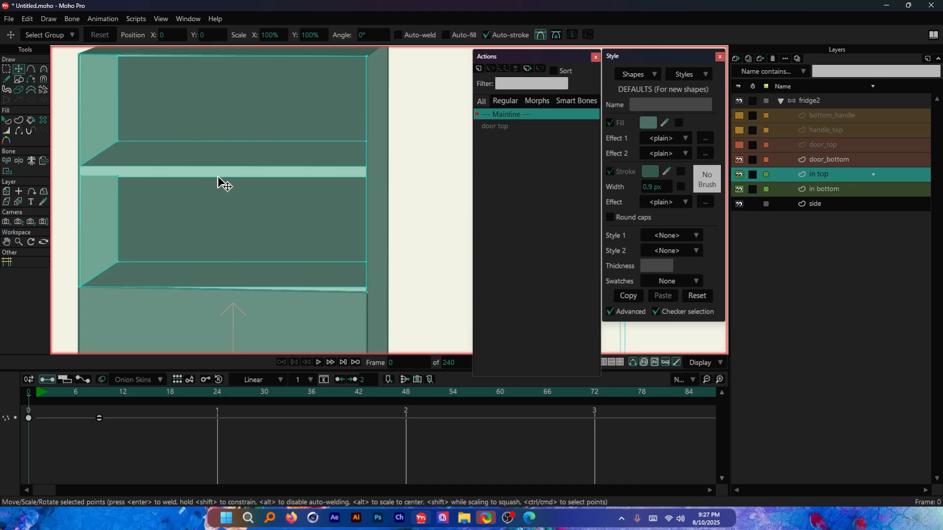
Select both shelf surfaces with the Select Shape tool and give them a lighter green fill
left_click(7, 120)
left_click(175, 164)
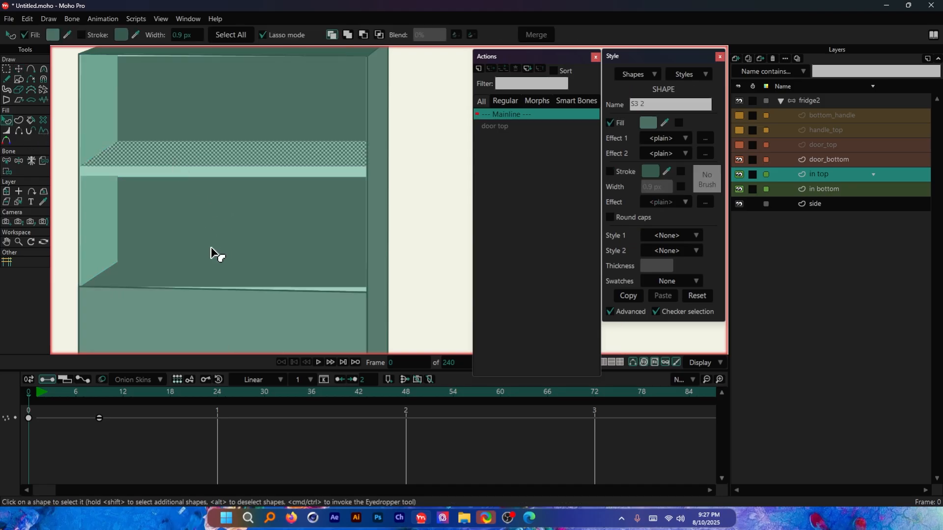
left_click(186, 279, "shift")
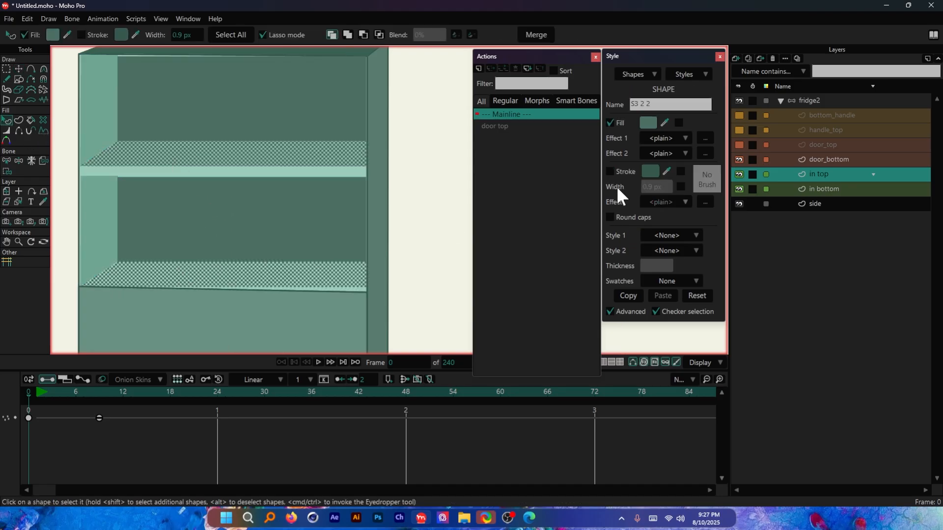
left_click(643, 121)
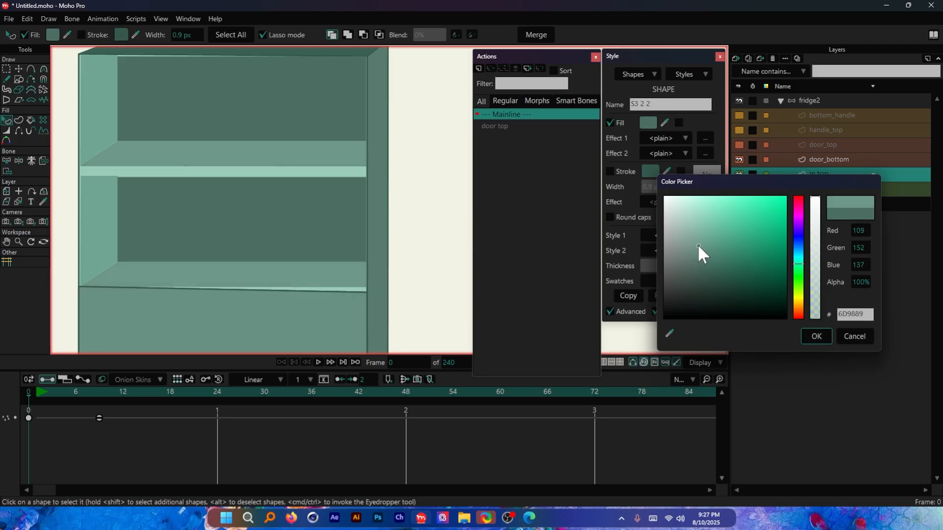
mouse_move(698, 245)
left_mouse_down()
mouse_move(681, 247)
mouse_move(689, 236)
left_mouse_up()
left_click(816, 336)
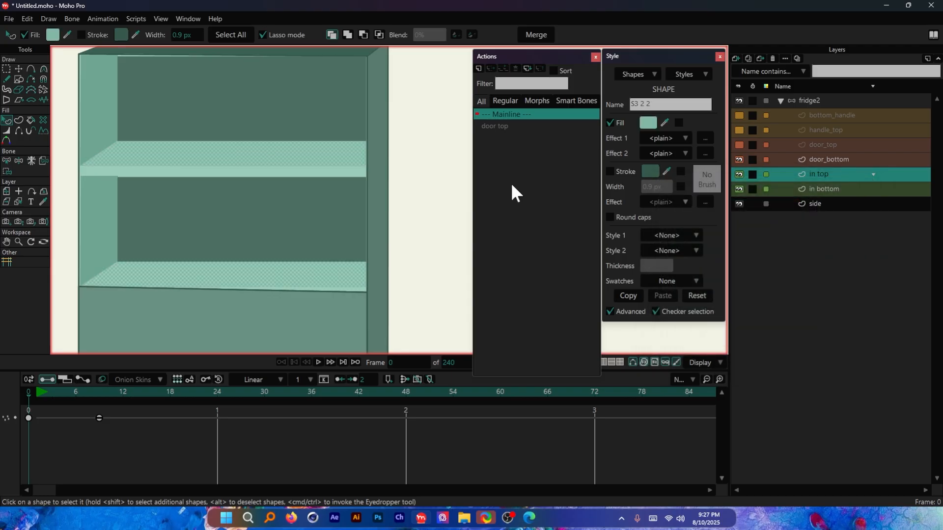
Lower the bottom shelf's front right corner to the compartment's bottom edge at about X 0.2132, Y 0.1187
key("t")
scroll(300, 217, "down", 1)
scroll(322, 245, "up", 6)
left_click(348, 213)
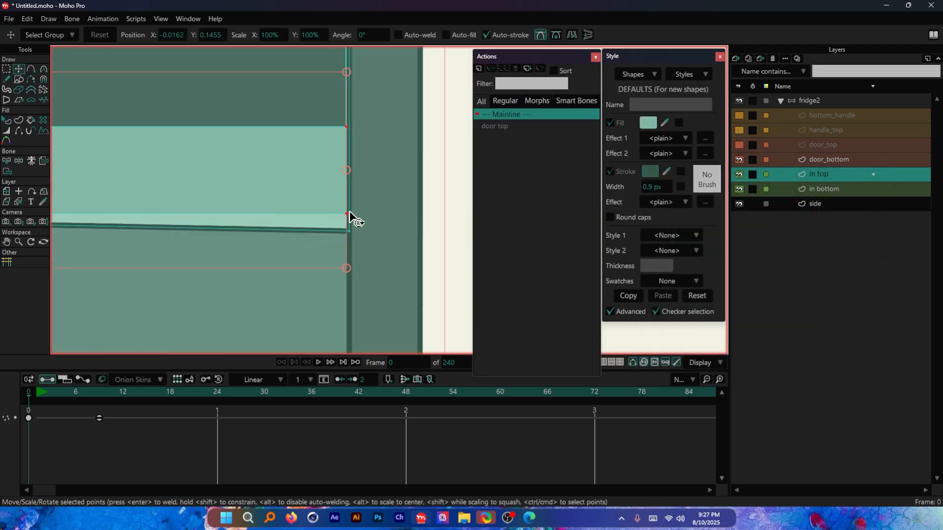
left_click_drag(349, 214, 345, 228)
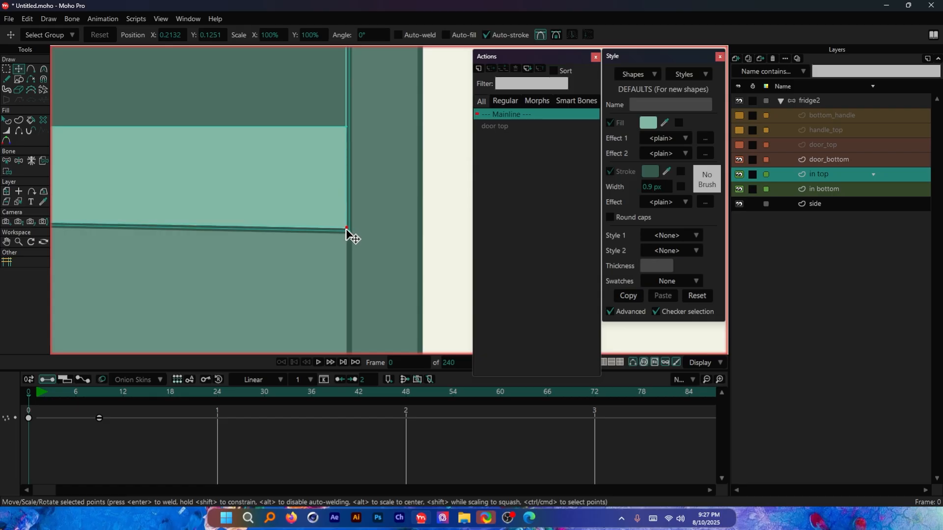
scroll(347, 231, "down", 6)
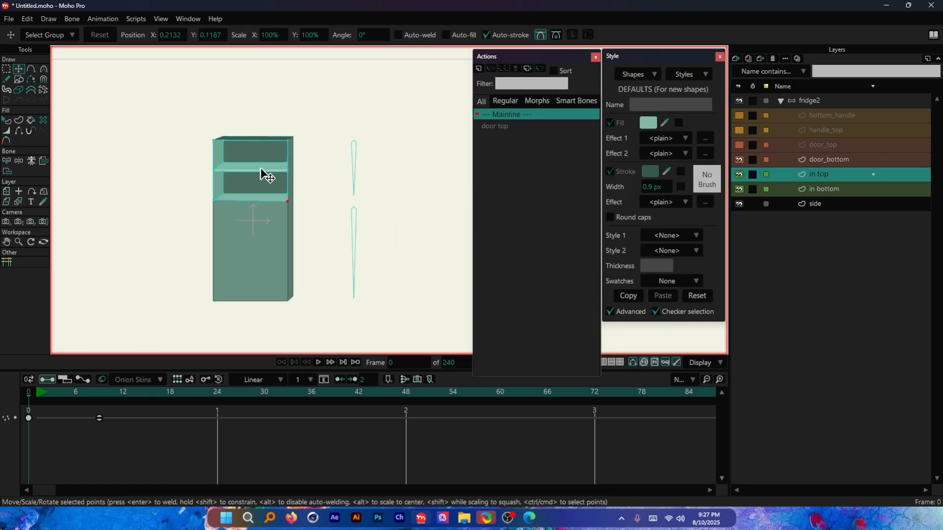
Make the door_top layer visible again
scroll(261, 172, "up", 3)
scroll(204, 189, "up", 2)
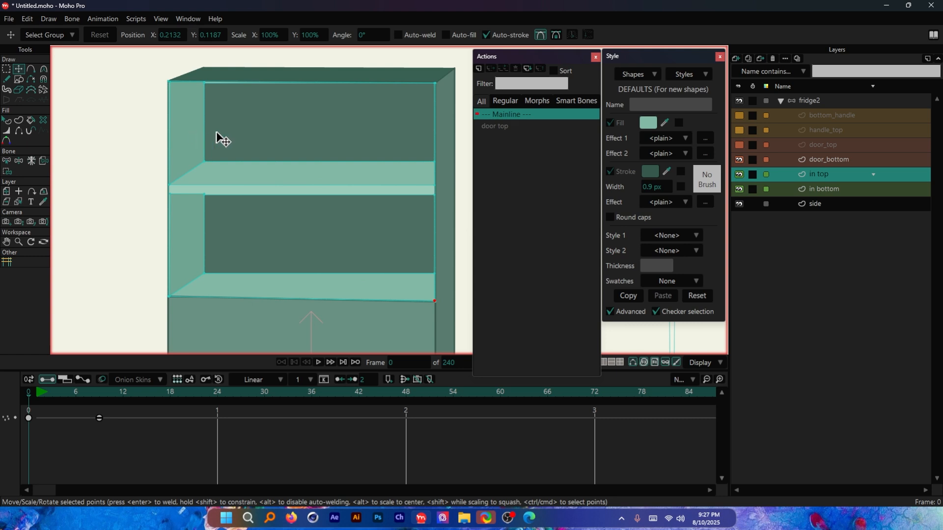
scroll(301, 190, "down", 2)
scroll(433, 182, "down", 1)
scroll(253, 163, "up", 1)
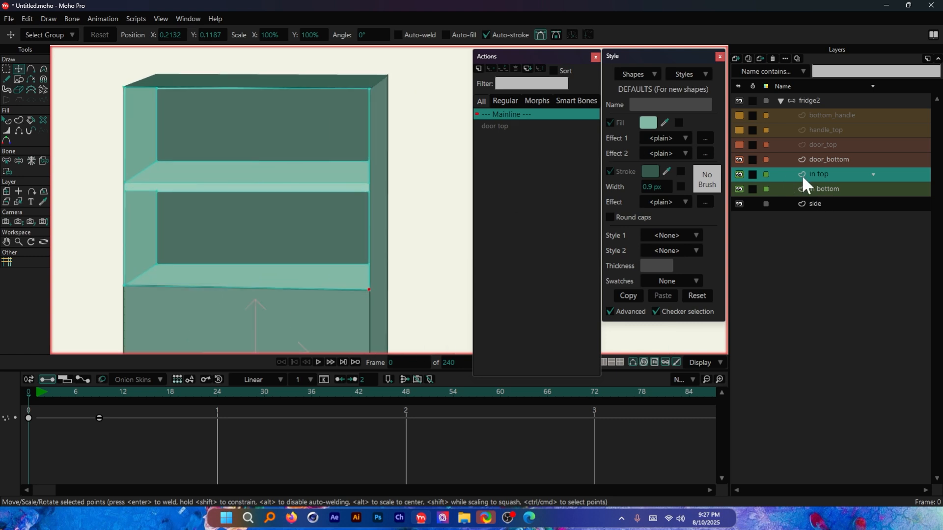
left_click(737, 145)
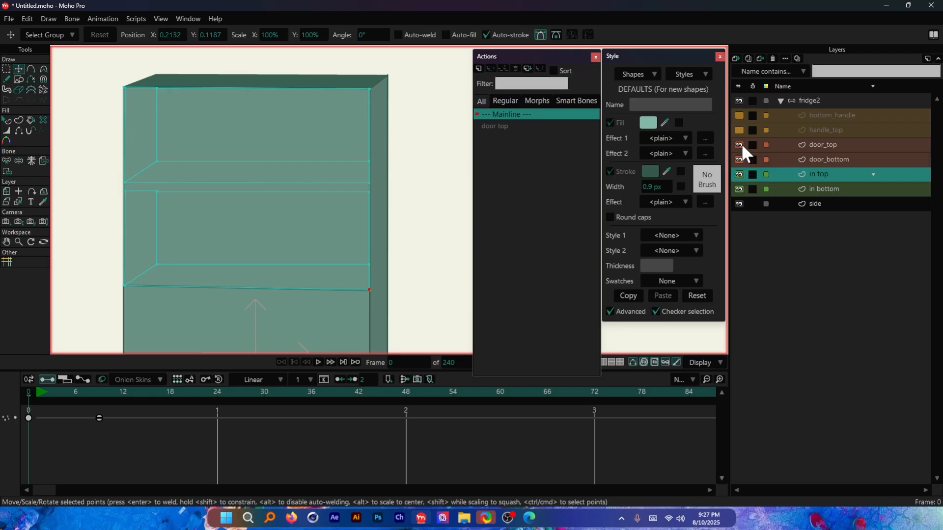
Preview the top door opening over the shelved interior at frames 5 and 8, and return to frame 0
left_click(68, 393)
scroll(185, 152, "down", 2)
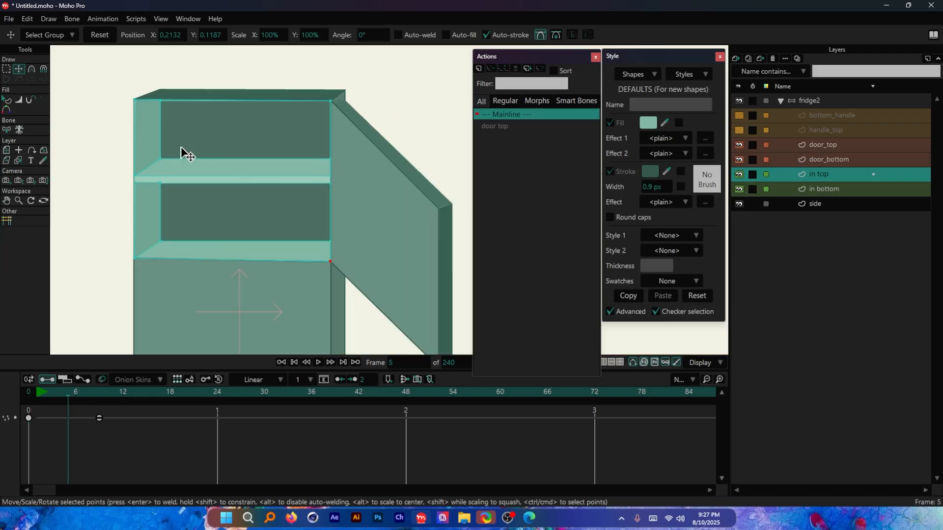
left_click(809, 101)
mouse_move(426, 147)
left_mouse_down()
mouse_move(386, 145)
mouse_move(358, 118)
mouse_move(393, 128)
left_mouse_up()
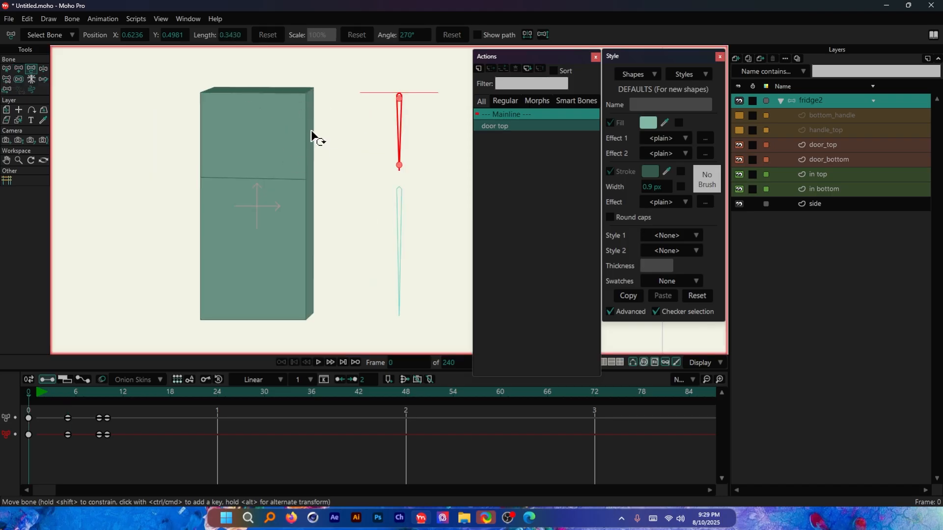
scroll(294, 127, "up", 1)
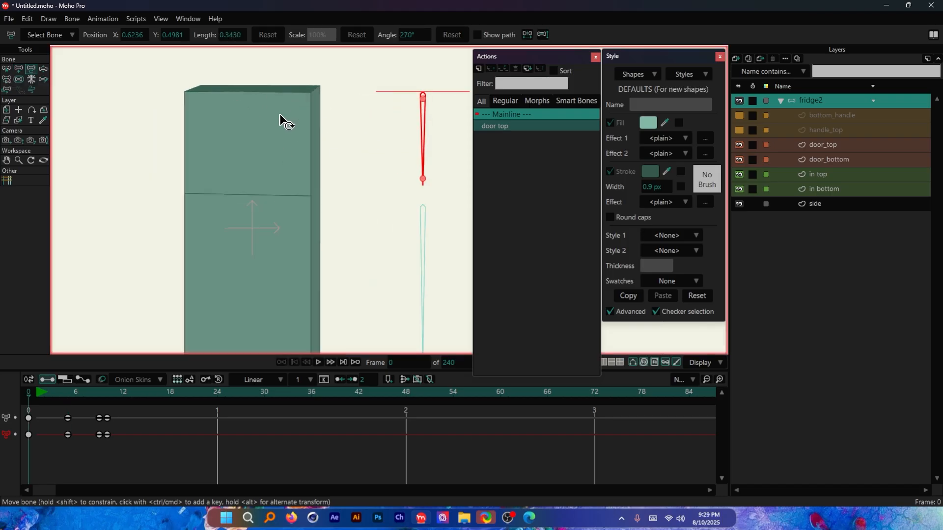
scroll(127, 334, "down", 1)
left_click(93, 396)
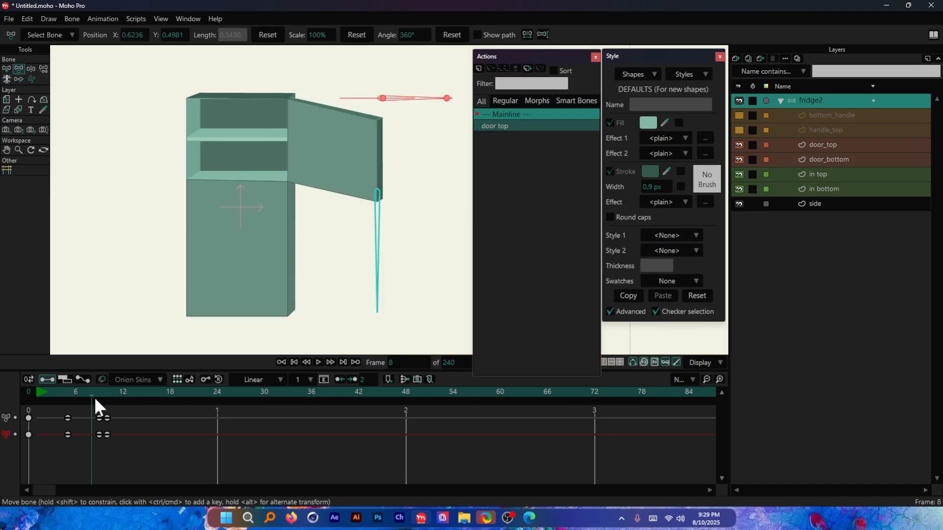
scroll(339, 133, "up", 3)
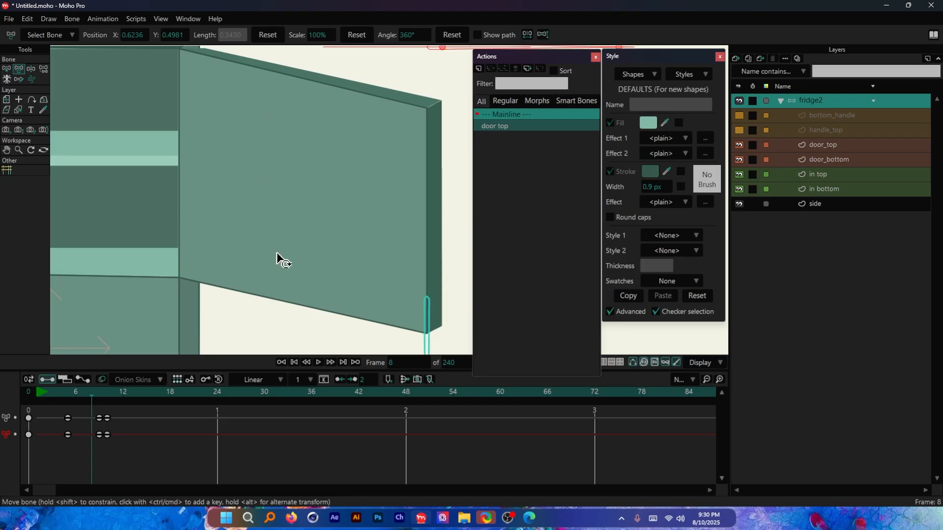
scroll(415, 184, "down", 4)
scroll(261, 176, "up", 1)
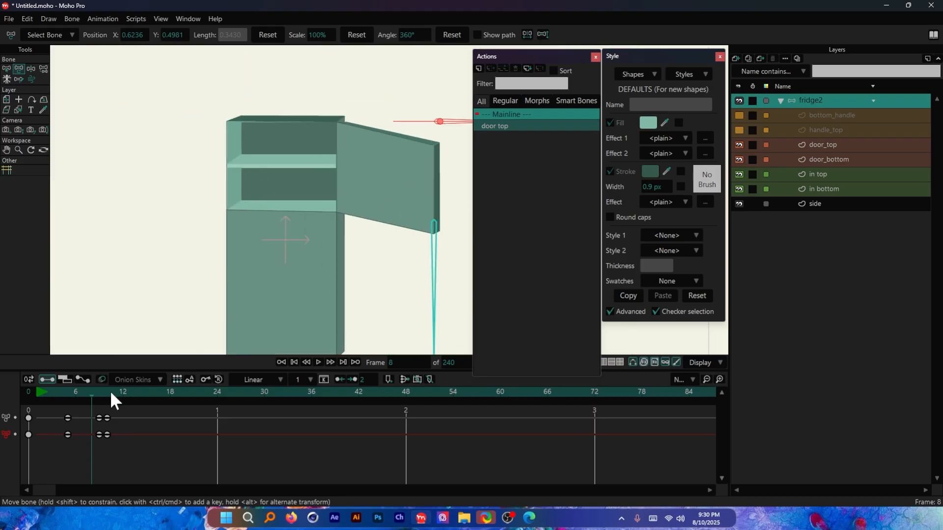
left_click_drag(85, 396, 30, 391)
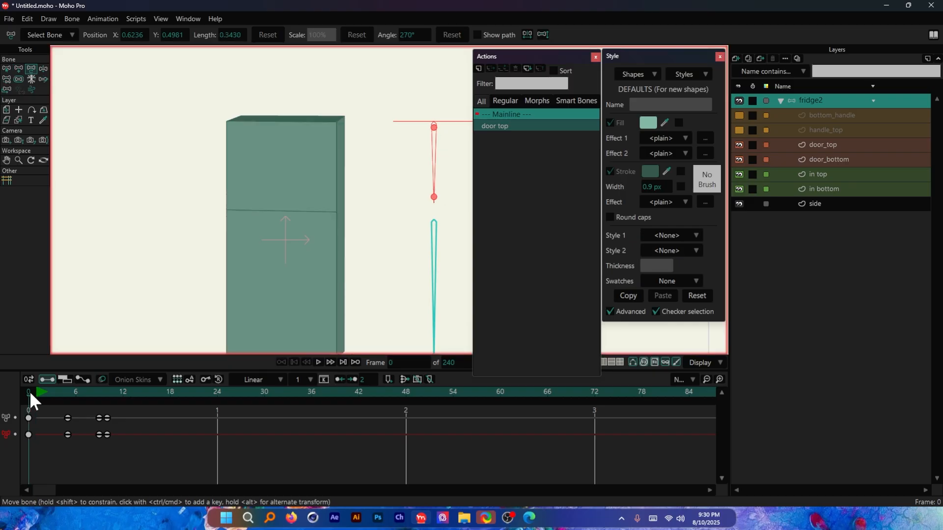
scroll(329, 186, "down", 1)
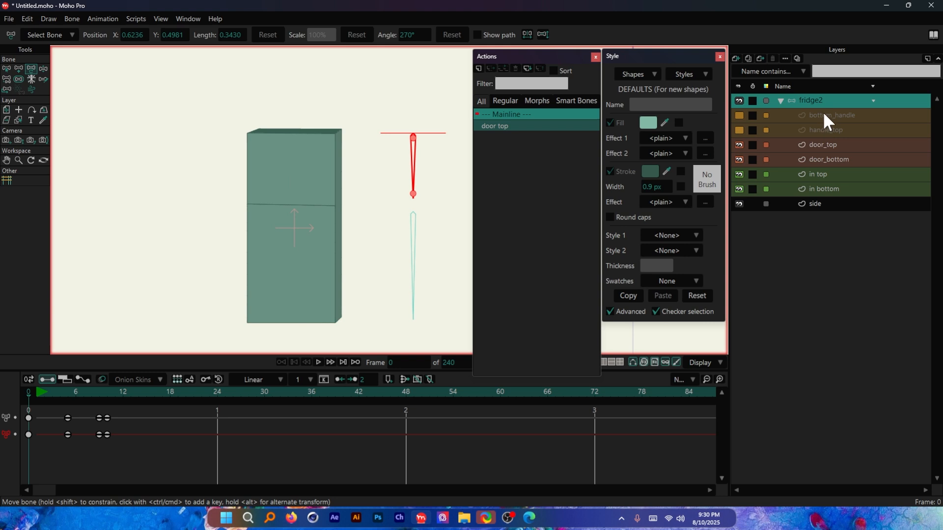
Add a new vector layer above fridge2 and draw a filled rectangle covering the closed top door
left_click(736, 58)
left_click(755, 74)
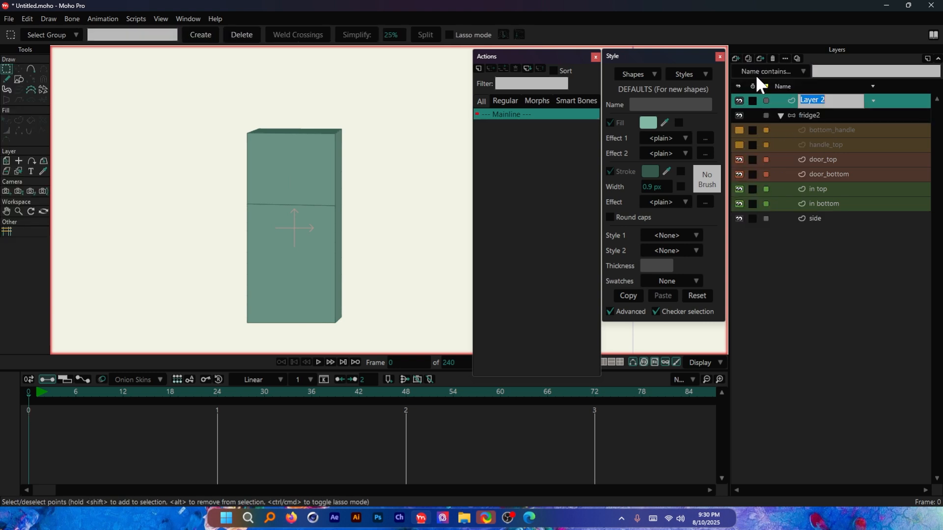
scroll(199, 148, "up", 2)
left_click(19, 79)
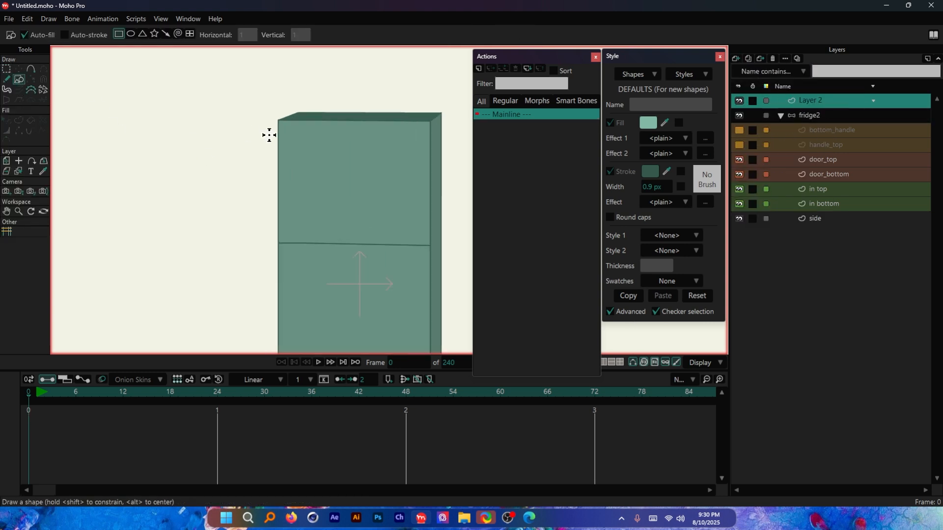
left_click_drag(276, 121, 430, 245)
Move the rectangle clear of the fridge, to about X -0.5897, Y 0.3067
key("t")
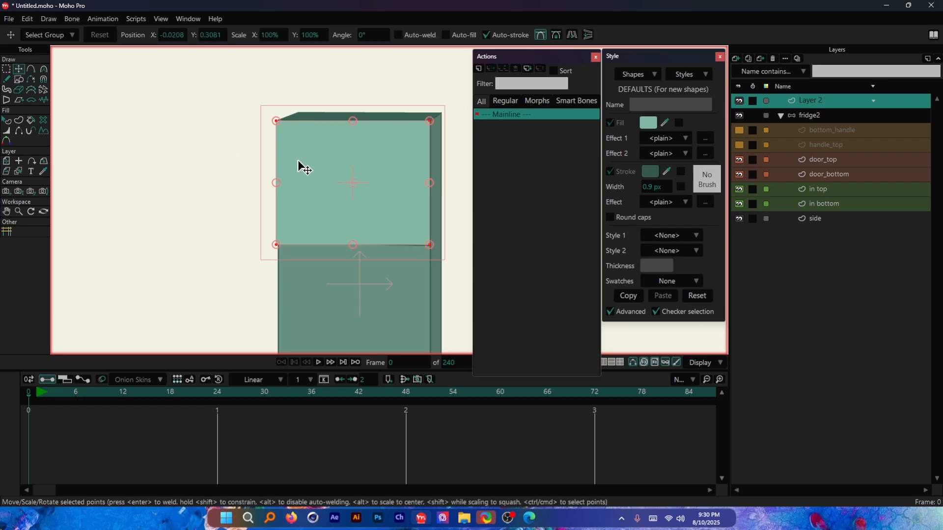
left_click_drag(349, 165, 161, 161)
scroll(351, 182, "down", 6)
scroll(252, 183, "up", 8)
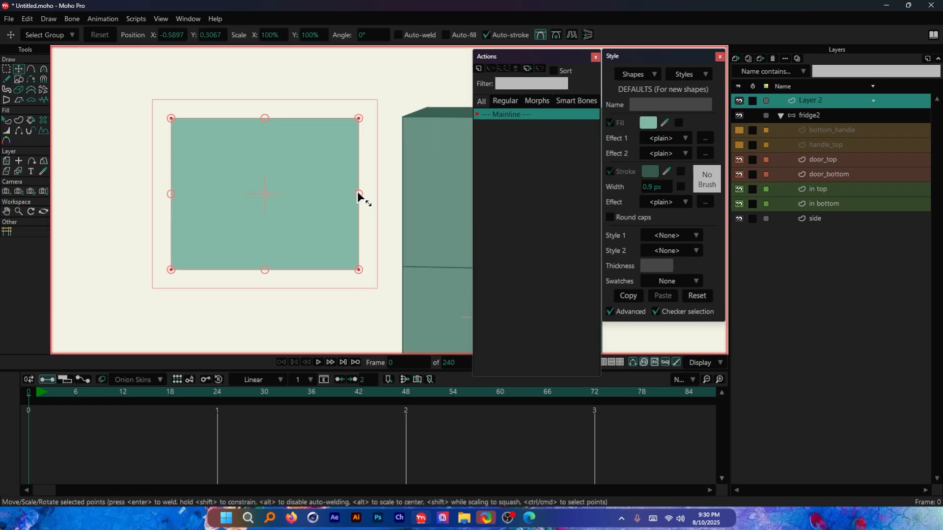
scroll(358, 195, "up", 1)
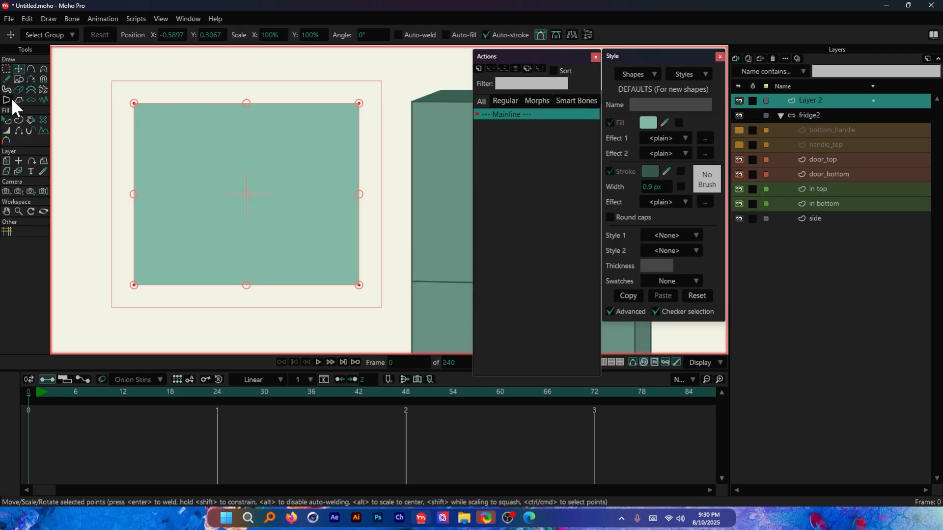
Sketch a long boxed shelf with vertical slats across the upper part of the rectangle using the Freehand tool
left_click(7, 80)
scroll(337, 157, "up", 1)
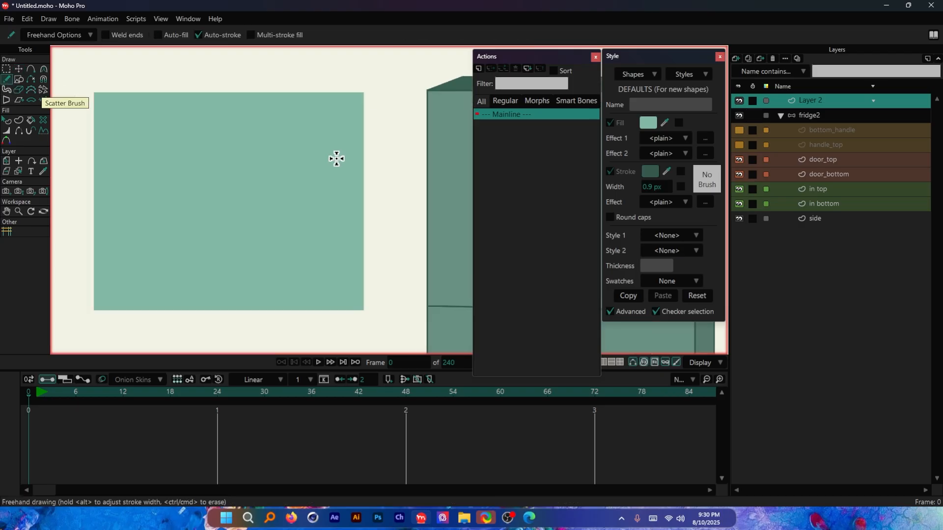
mouse_move(118, 156)
left_mouse_down()
mouse_move(357, 151)
mouse_move(115, 169)
mouse_move(116, 177)
mouse_move(336, 177)
left_mouse_up()
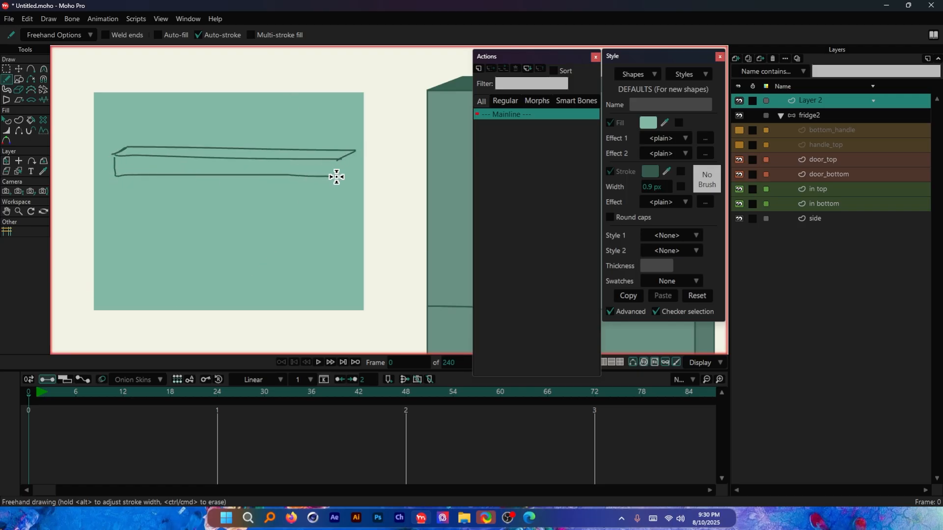
left_click_drag(264, 157, 264, 172)
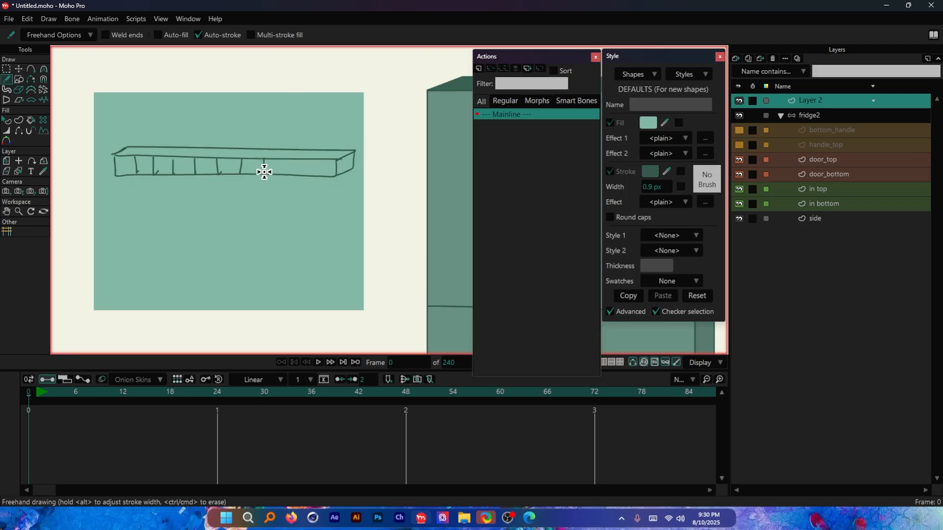
mouse_move(283, 161)
left_mouse_down()
mouse_move(284, 173)
mouse_move(300, 172)
left_mouse_up()
Sketch a second boxed shelf with vertical slats along the rectangle's lower edge
left_click_drag(121, 279, 342, 274)
mouse_move(123, 278)
left_mouse_down()
mouse_move(139, 267)
mouse_move(343, 265)
mouse_move(348, 285)
mouse_move(335, 292)
left_mouse_up()
scroll(249, 211, "down", 5)
mouse_move(119, 283)
left_mouse_down()
mouse_move(120, 296)
mouse_move(143, 279)
mouse_move(164, 289)
mouse_move(272, 288)
left_mouse_up()
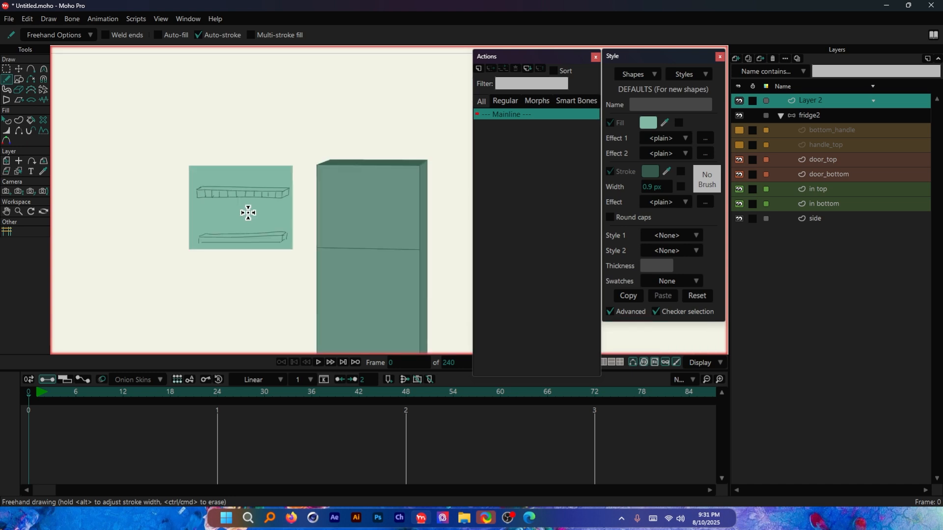
scroll(248, 211, "up", 5)
left_click_drag(295, 278, 296, 286)
mouse_move(311, 275)
left_mouse_down()
mouse_move(310, 286)
mouse_move(321, 284)
left_mouse_up()
scroll(168, 120, "up", 2)
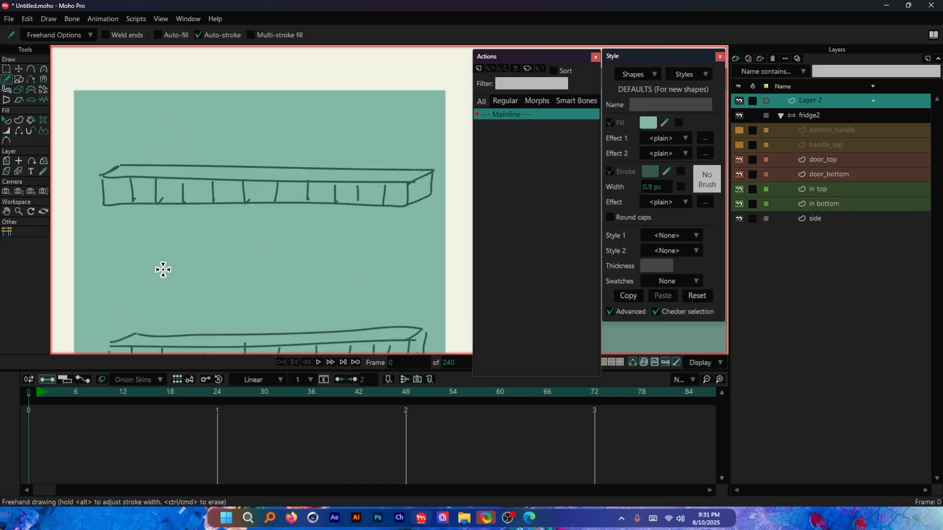
Sketch a narrow-necked bottle standing near the left end of the lower shelf
scroll(162, 275, "down", 3)
scroll(162, 296, "up", 1)
mouse_move(146, 324)
left_mouse_down()
mouse_move(150, 275)
mouse_move(171, 261)
mouse_move(189, 262)
mouse_move(183, 267)
left_mouse_up()
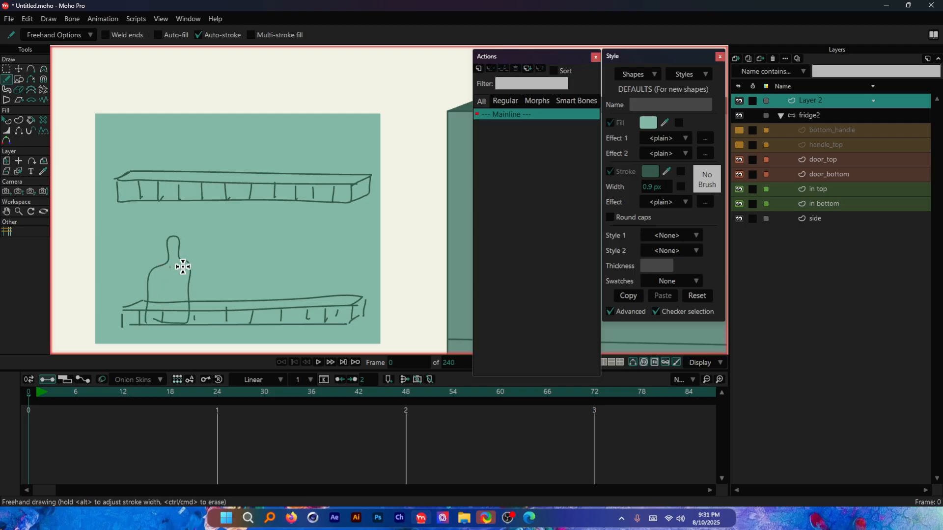
scroll(176, 256, "up", 5)
left_click(55, 35)
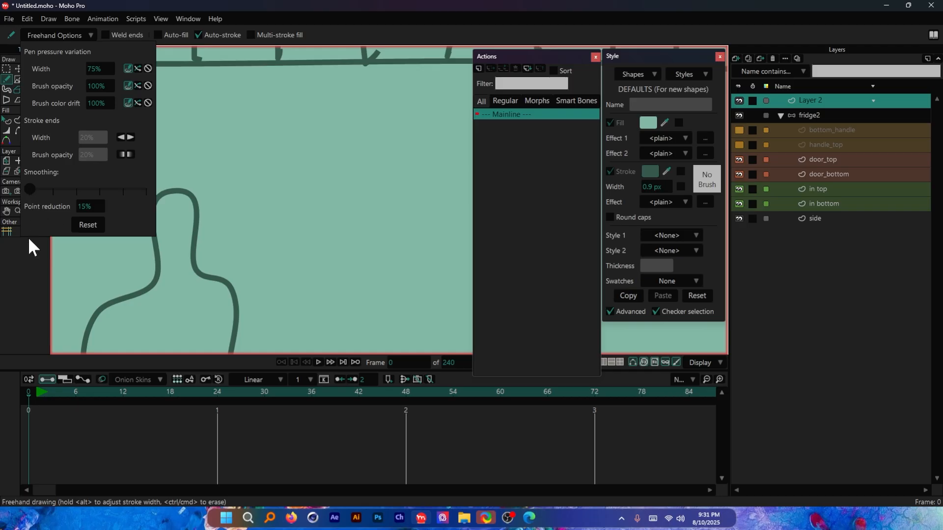
scroll(210, 139, "down", 3)
scroll(167, 156, "down", 2)
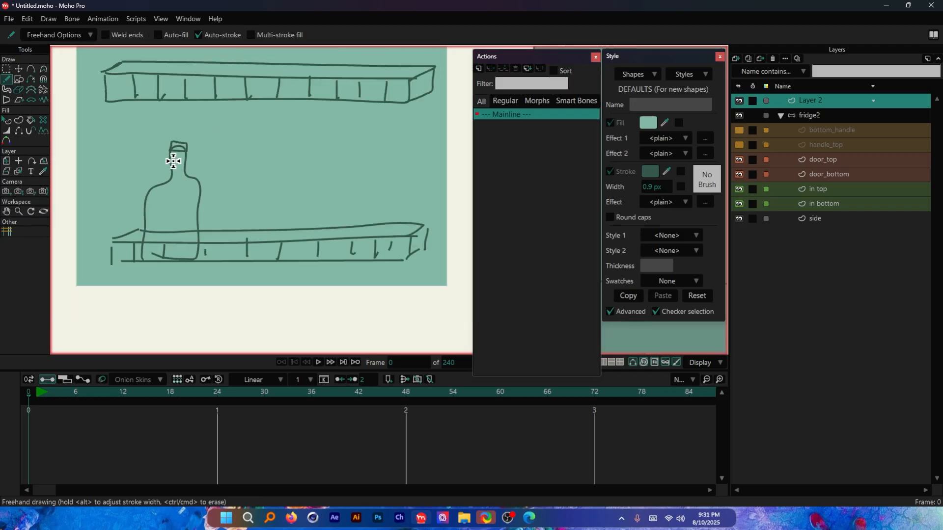
Sketch a label on the bottle with two horizontal lines and a scribble between them
scroll(327, 221, "up", 2)
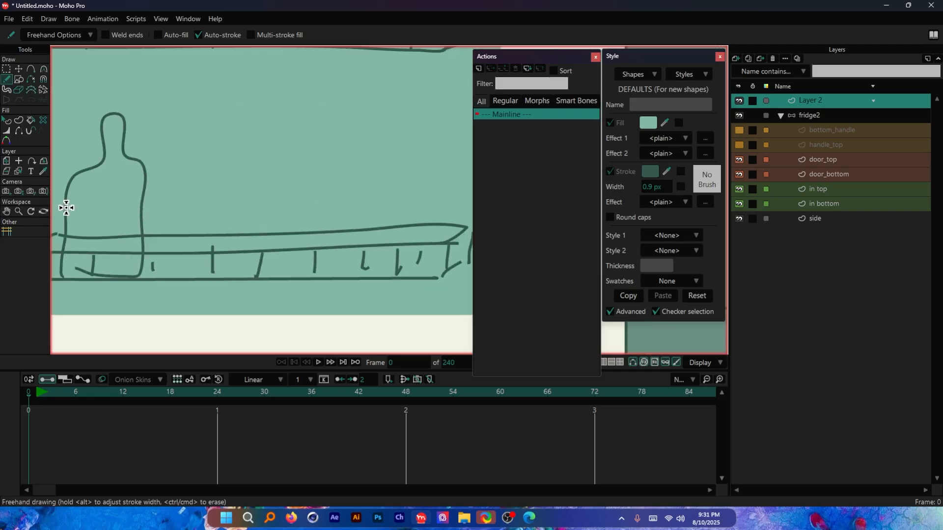
left_click_drag(68, 206, 150, 206)
left_click_drag(71, 229, 147, 228)
left_click_drag(134, 219, 80, 225)
scroll(171, 221, "down", 4)
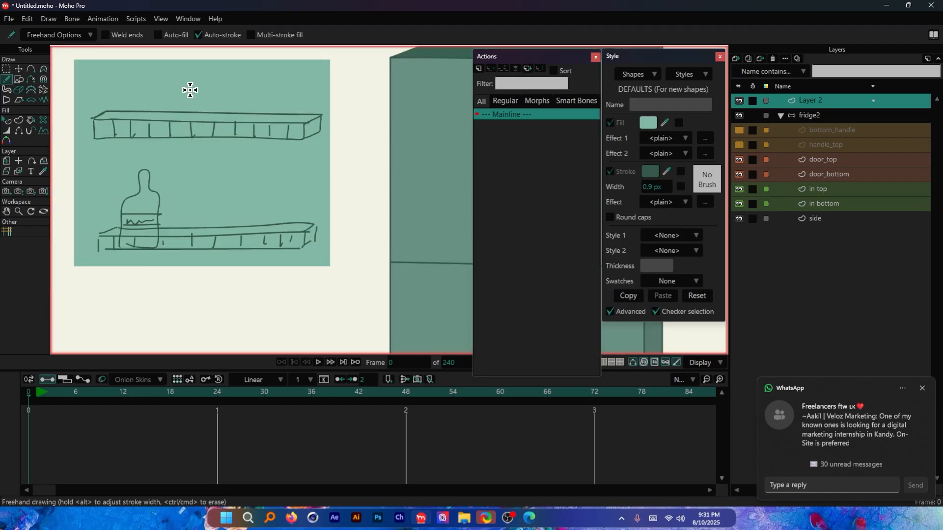
Sketch a cylindrical jar with an oval top standing in the middle of the upper shelf
scroll(182, 84, "up", 3)
mouse_move(150, 173)
left_mouse_down()
mouse_move(155, 100)
mouse_move(194, 108)
mouse_move(225, 98)
mouse_move(207, 80)
mouse_move(173, 101)
left_mouse_up()
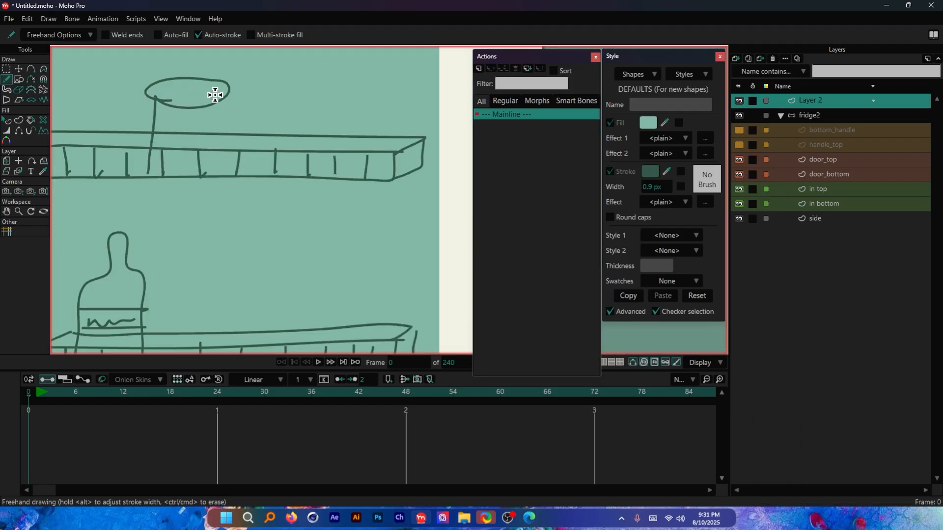
scroll(251, 192, "down", 4)
Sketch a flared-top container at the upper shelf's right side and a low flat container on the lower shelf
scroll(291, 172, "up", 5)
mouse_move(245, 195)
left_mouse_down()
mouse_move(329, 129)
mouse_move(362, 202)
mouse_move(250, 194)
left_mouse_up()
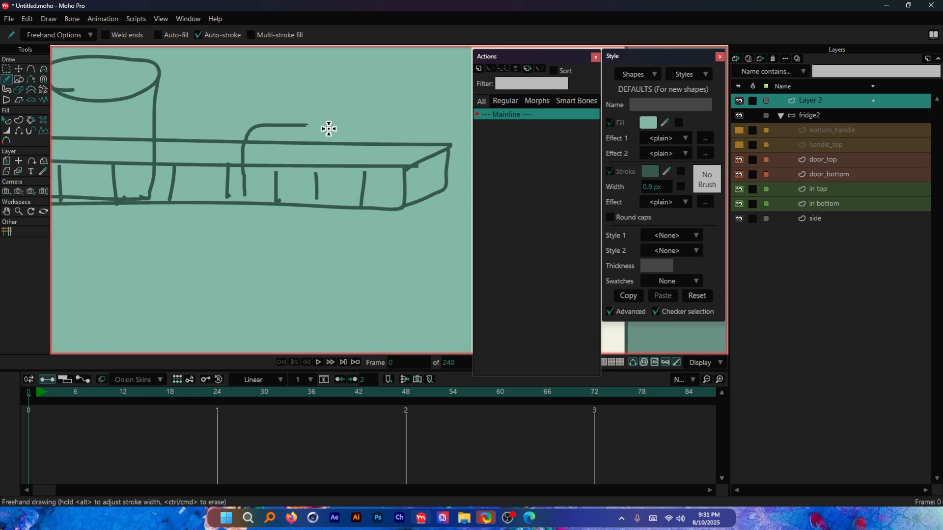
mouse_move(251, 129)
left_mouse_down()
mouse_move(234, 99)
mouse_move(389, 109)
mouse_move(259, 101)
left_mouse_up()
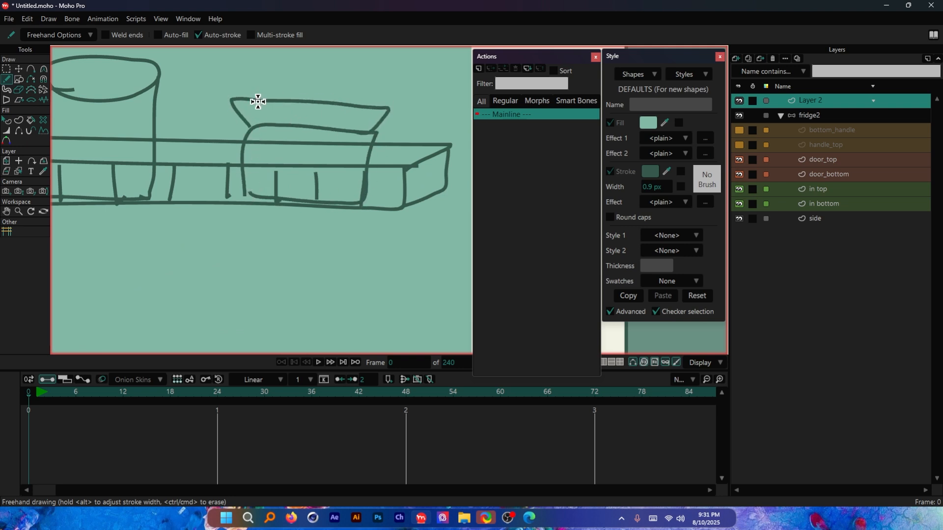
scroll(294, 244, "down", 4)
scroll(248, 266, "down", 2)
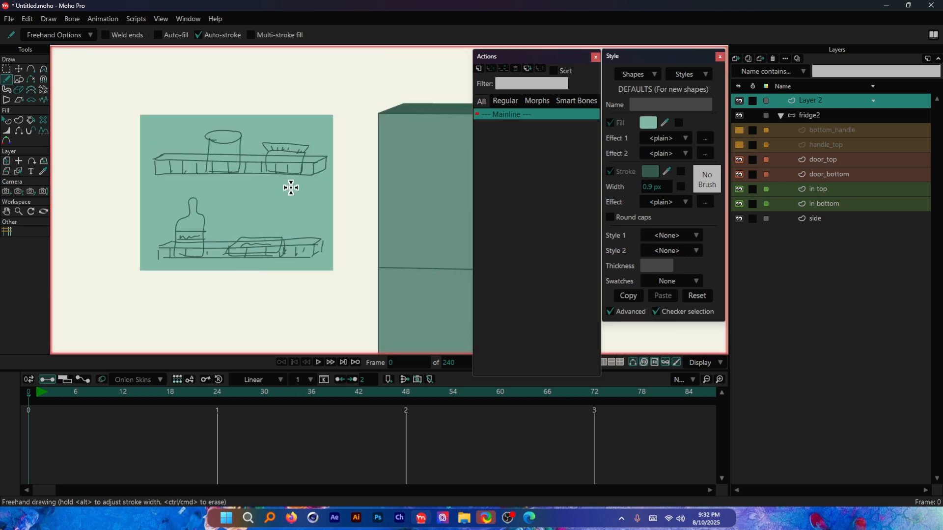
Examine the finished rough sketch of the door's inner shelves and the items on them
scroll(238, 219, "down", 2)
scroll(257, 208, "down", 2)
scroll(204, 221, "up", 3)
scroll(204, 222, "up", 2)
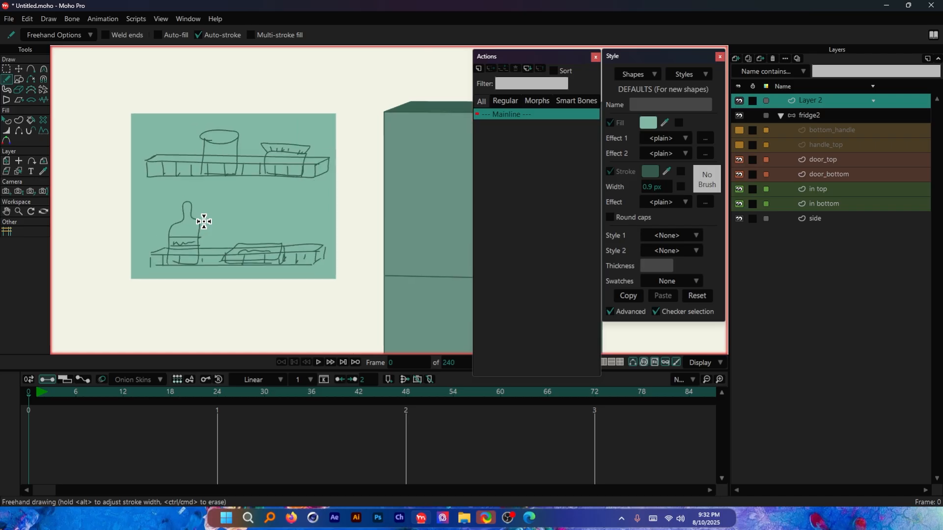
scroll(276, 222, "down", 3)
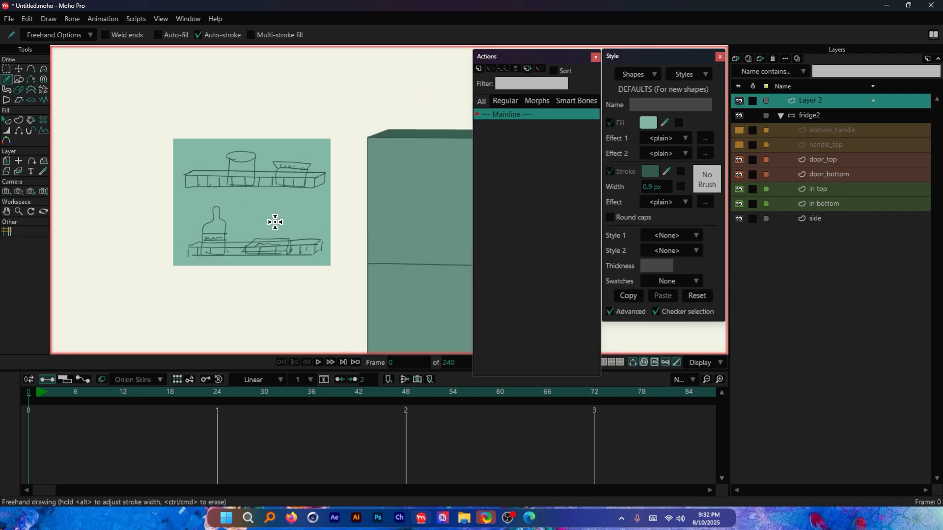
scroll(275, 222, "up", 2)
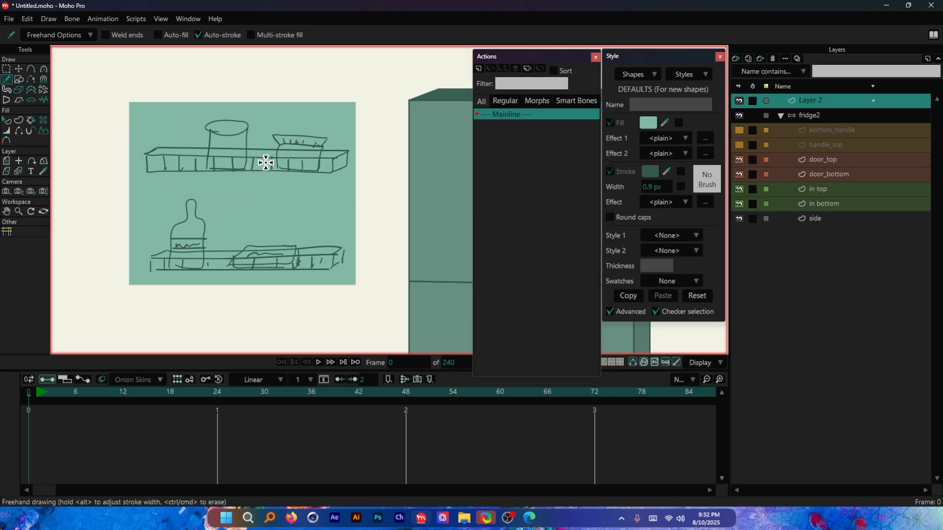
scroll(237, 178, "down", 1)
scroll(238, 178, "up", 1)
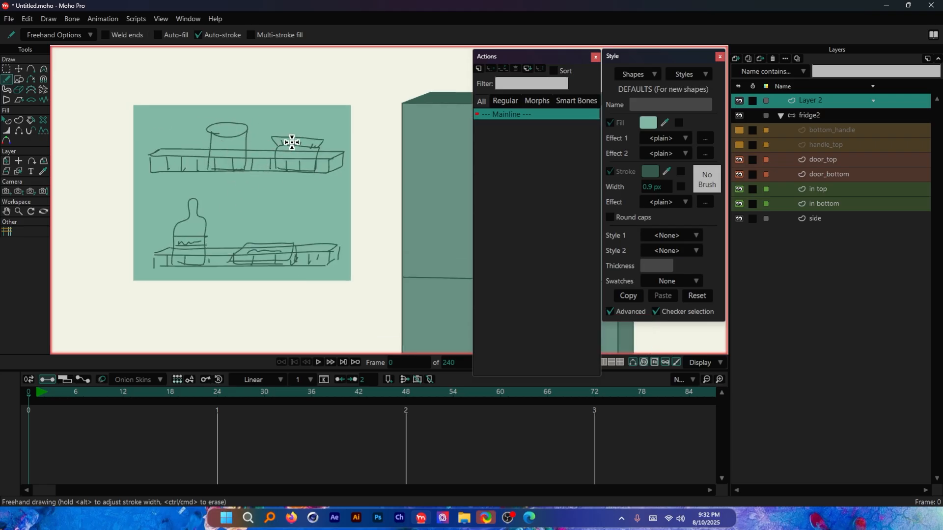
Add a new vector layer directly beneath Layer 2 and name it mask
key("g")
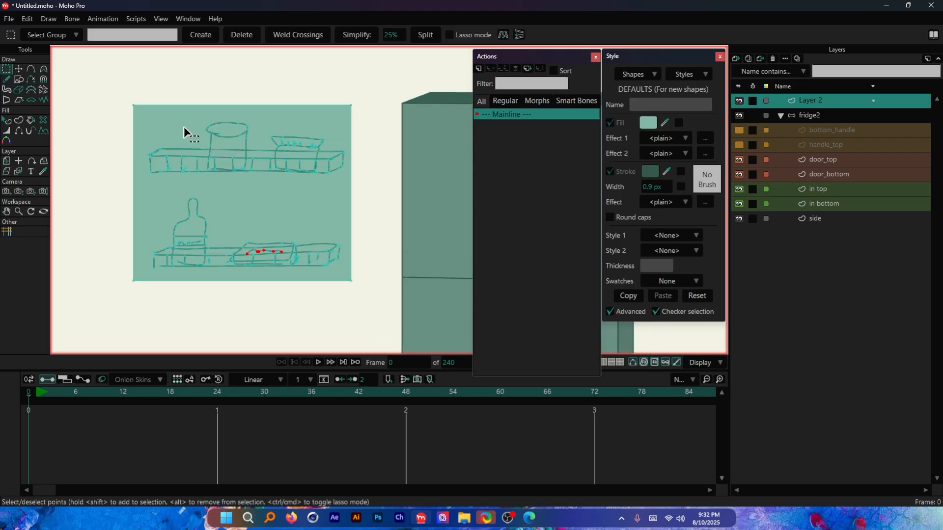
left_click_drag(172, 99, 173, 99)
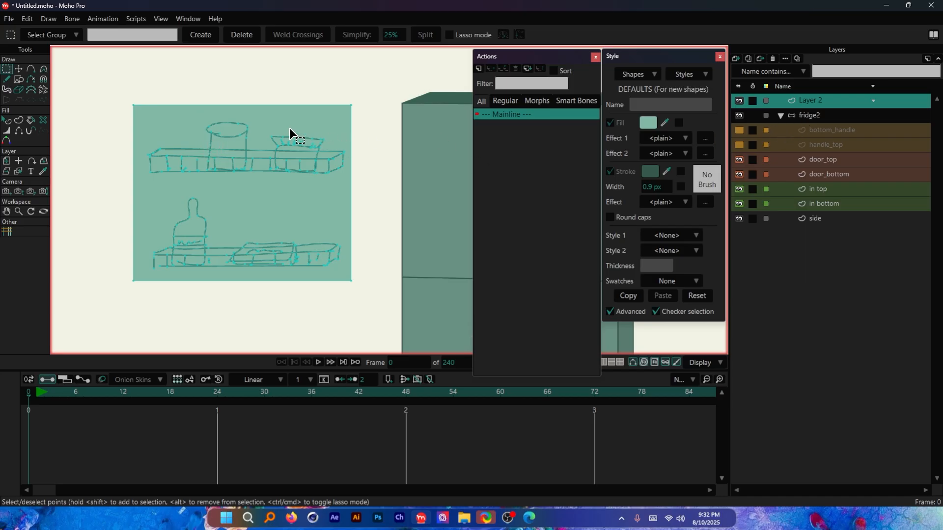
left_click(737, 58)
left_click(754, 73)
left_click(816, 115)
left_click_drag(830, 100, 830, 121)
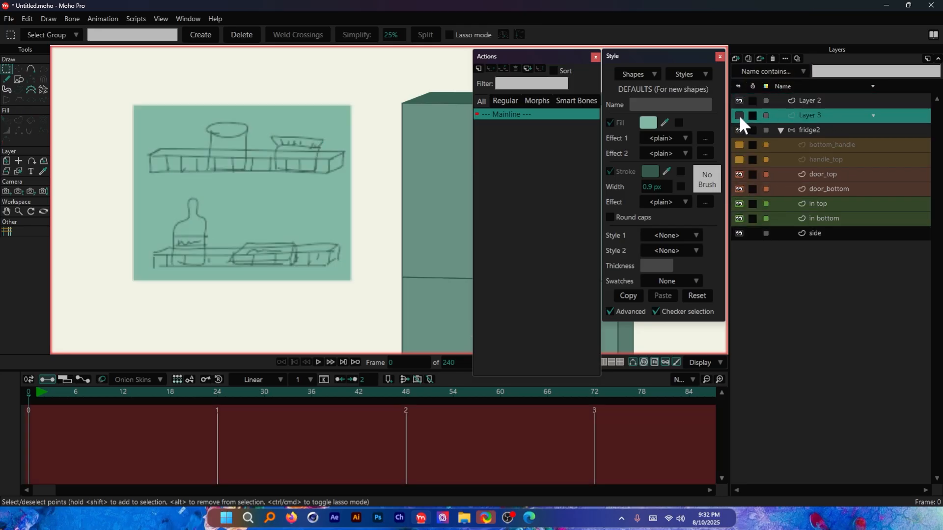
double_click(812, 114)
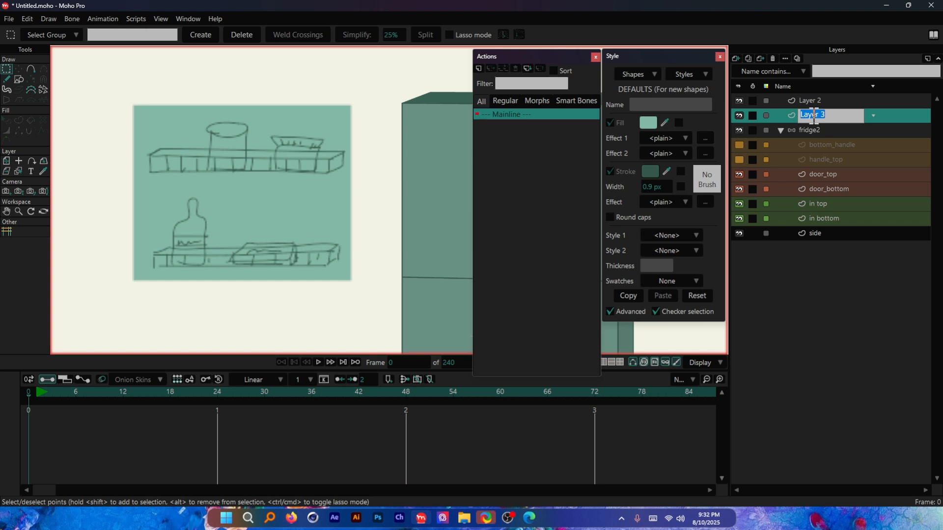
type("mask")
key("Return")
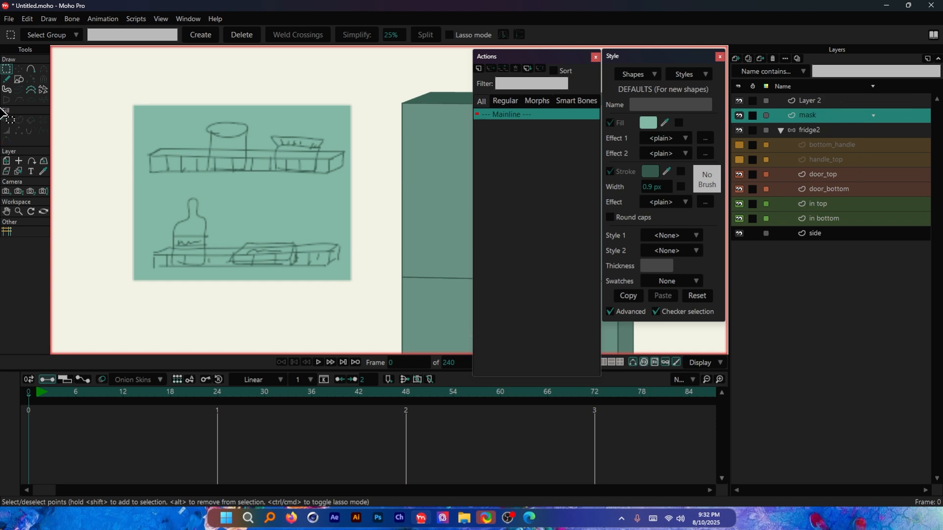
Turn off GPU caching for the canvas display
left_click(19, 81)
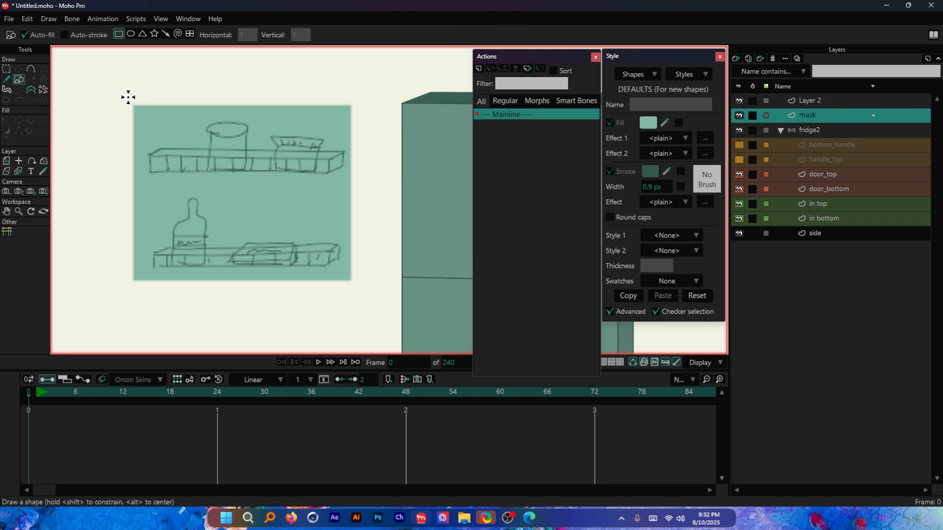
scroll(128, 97, "up", 5)
scroll(149, 134, "down", 6)
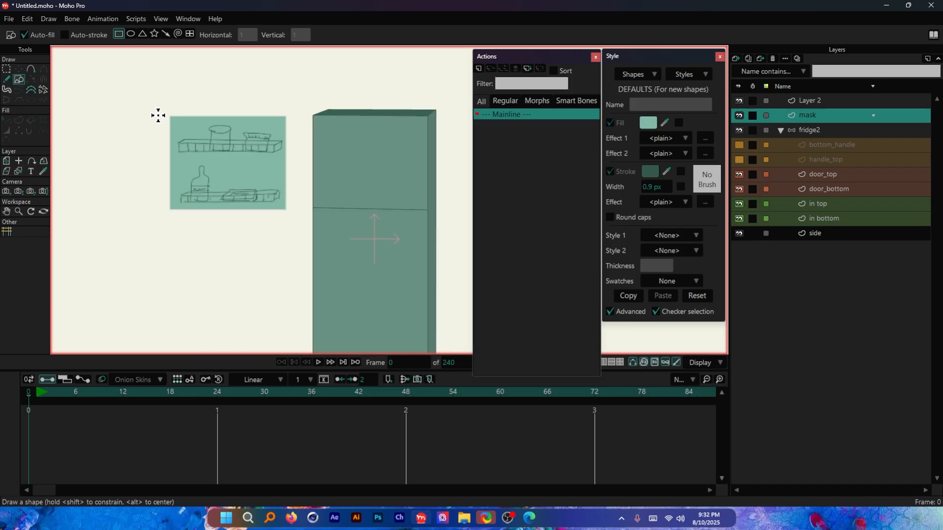
scroll(291, 154, "up", 7)
scroll(204, 66, "up", 5)
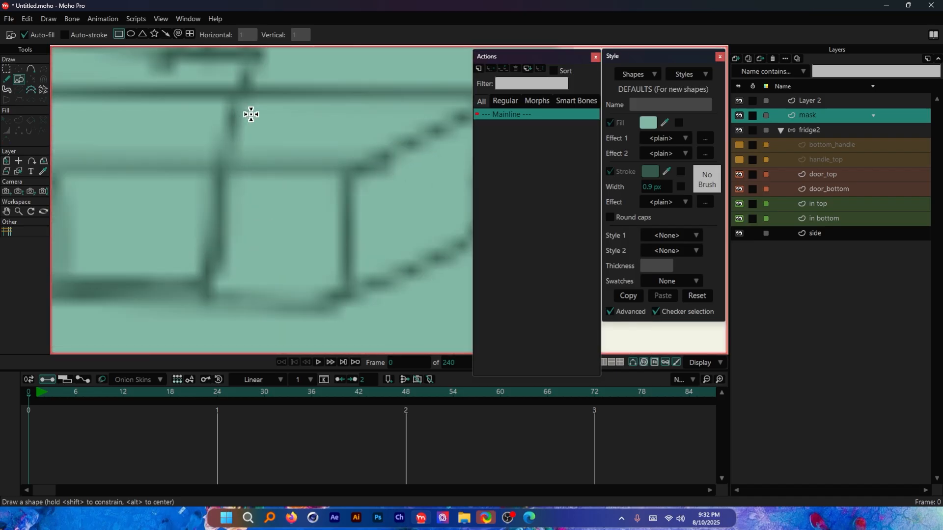
scroll(314, 116, "down", 4)
scroll(289, 163, "down", 6)
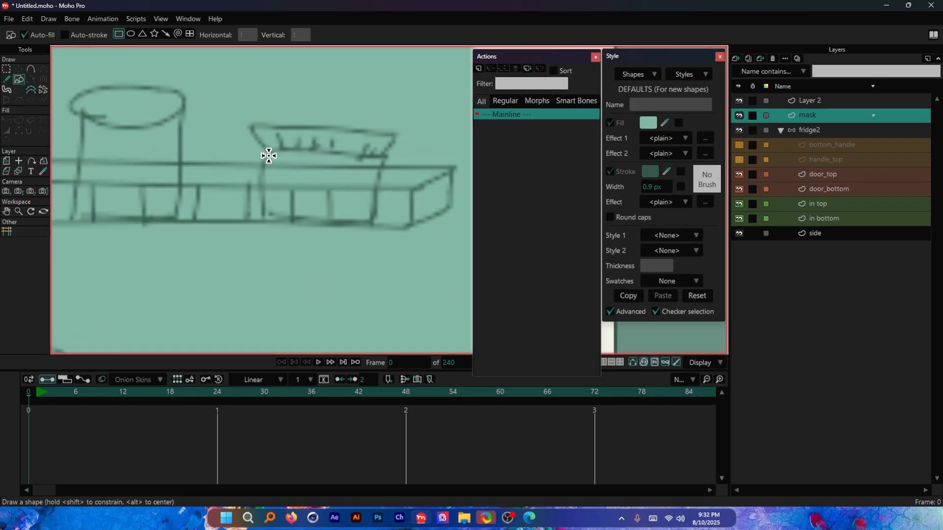
scroll(337, 177, "up", 6)
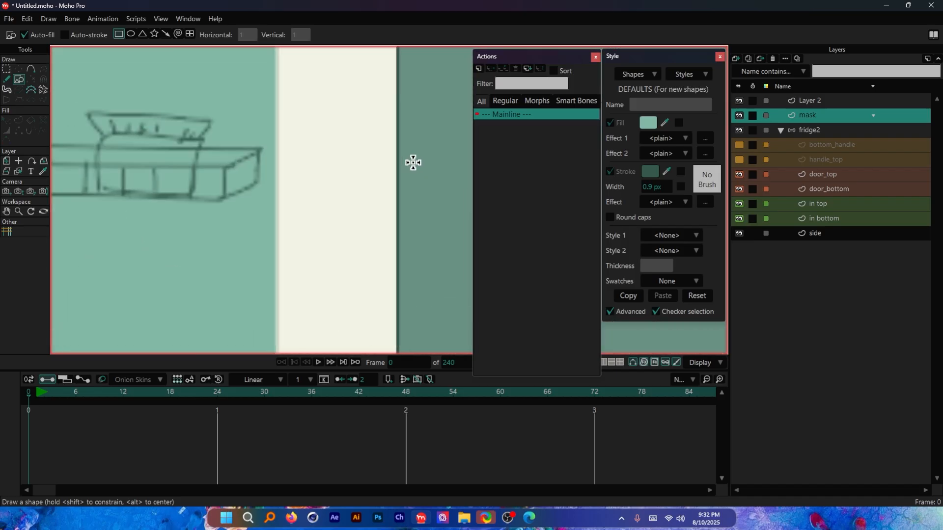
left_click(706, 364)
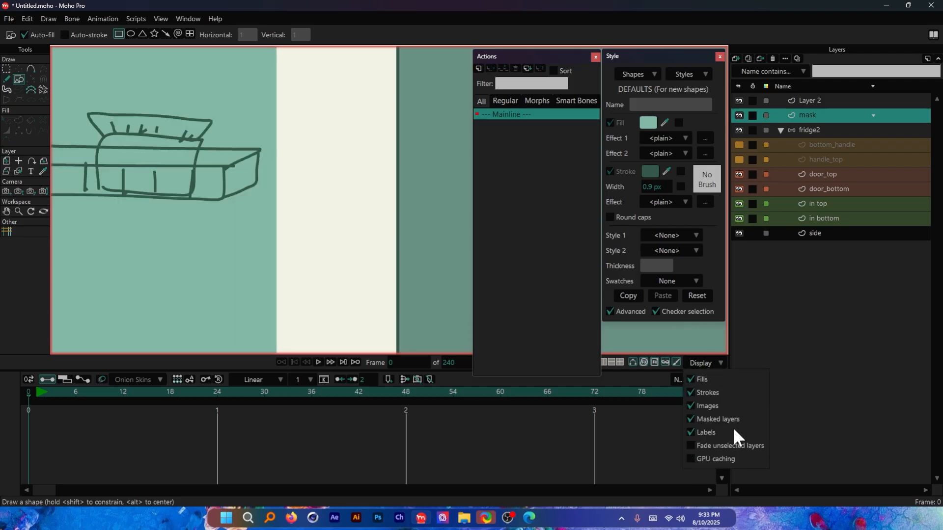
left_click(799, 343)
Draw a filled rectangle on the mask layer that covers the whole green background behind the shelf sketch
scroll(383, 227, "down", 4)
scroll(105, 104, "up", 8)
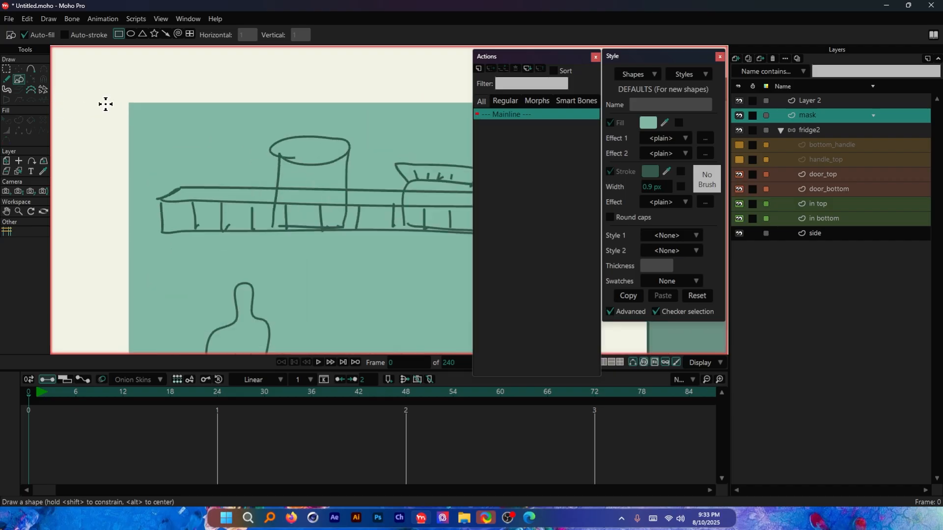
scroll(128, 104, "up", 3)
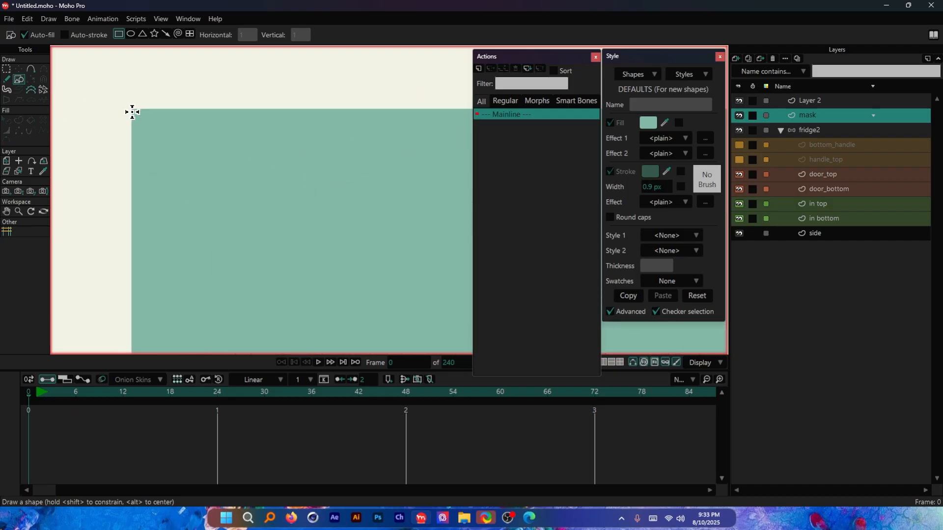
left_click_drag(132, 110, 362, 269)
scroll(131, 93, "down", 4)
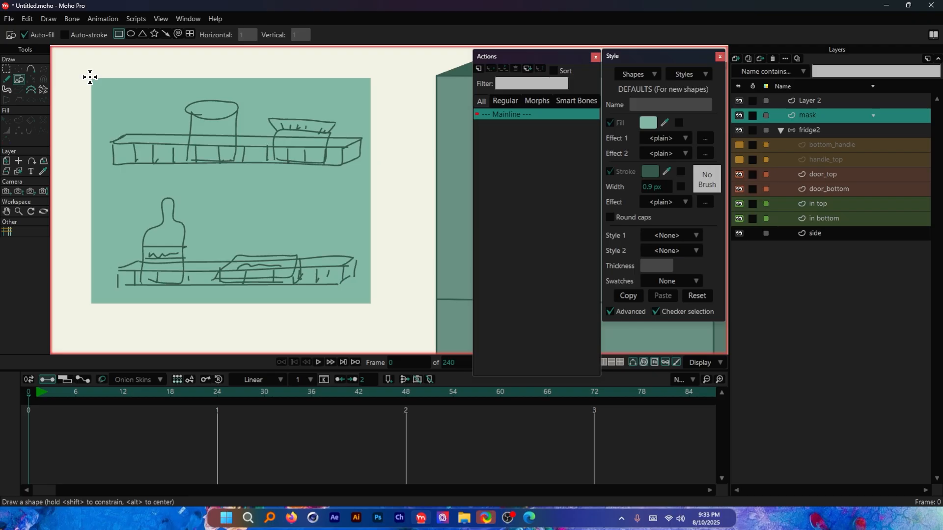
left_click_drag(90, 78, 371, 304)
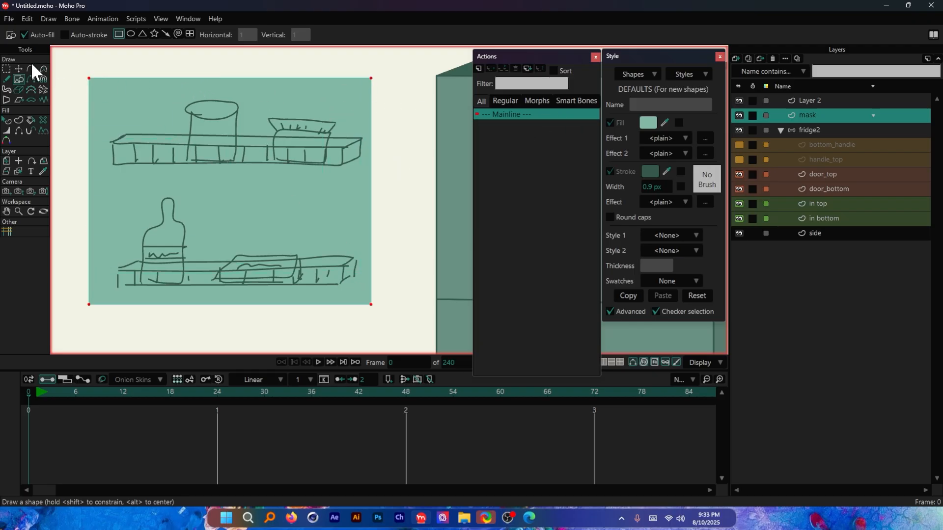
Rename Layer 2 to details and set its warp layer to mask
left_click(810, 104)
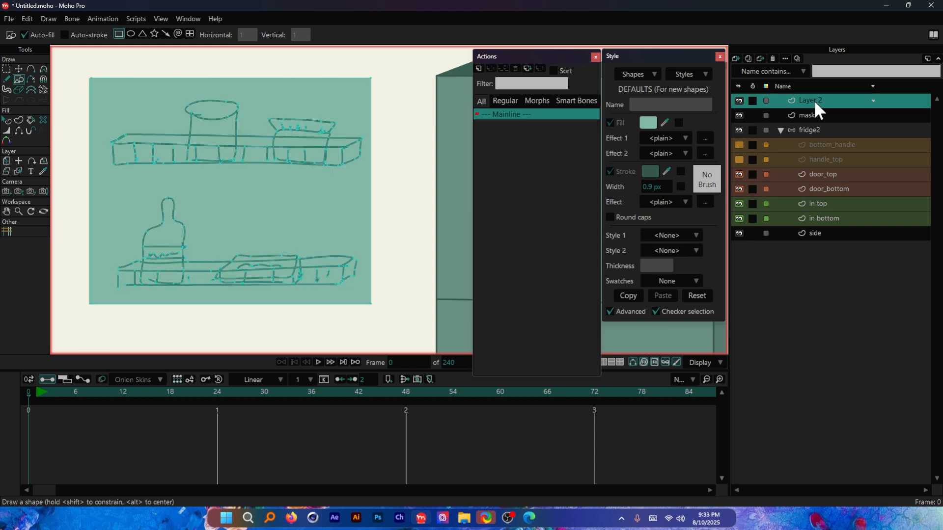
double_click(834, 99)
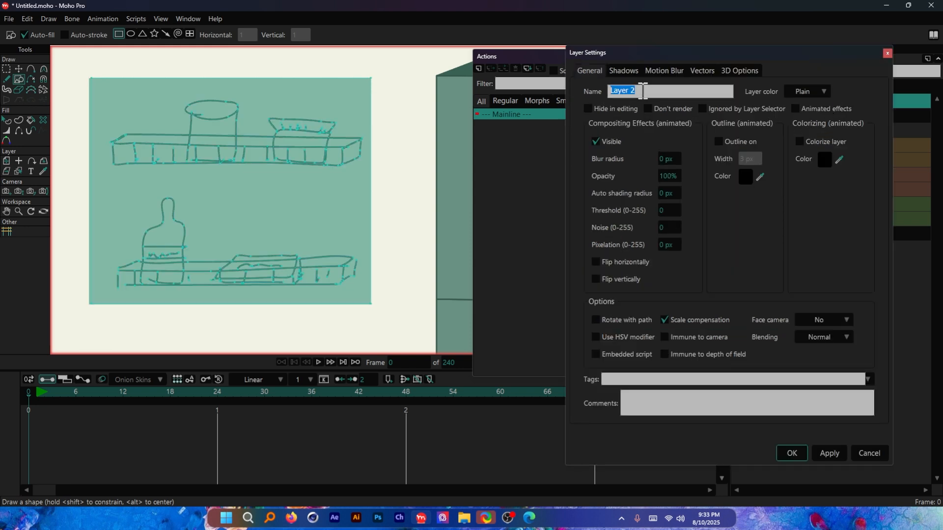
type("details")
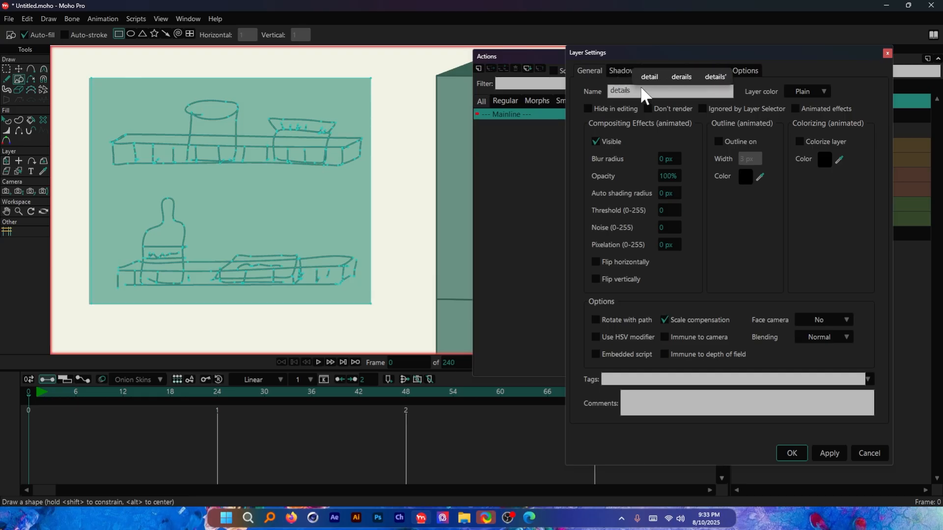
left_click(724, 49)
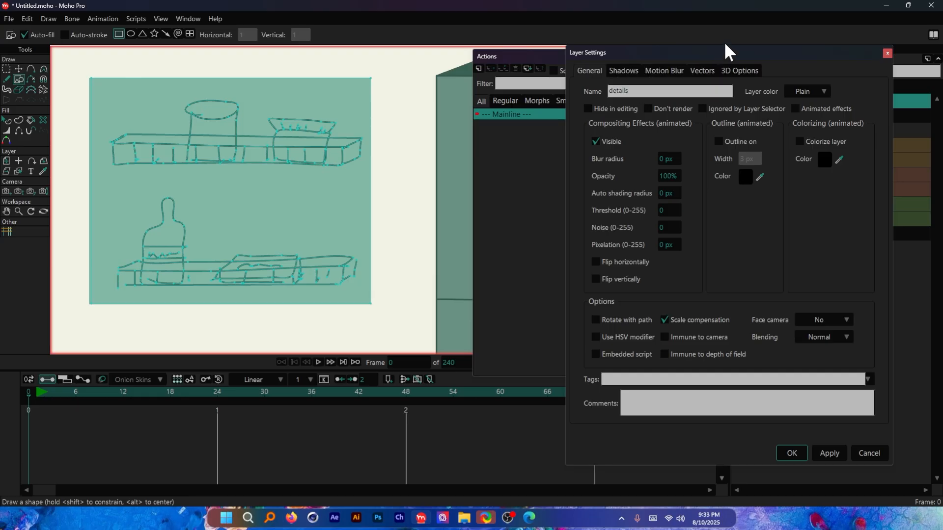
left_click(712, 76)
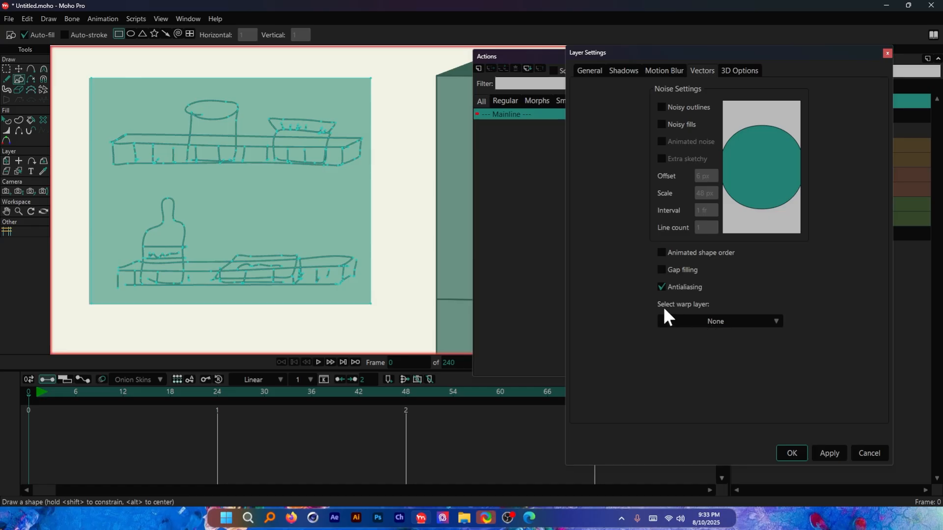
left_click(717, 320)
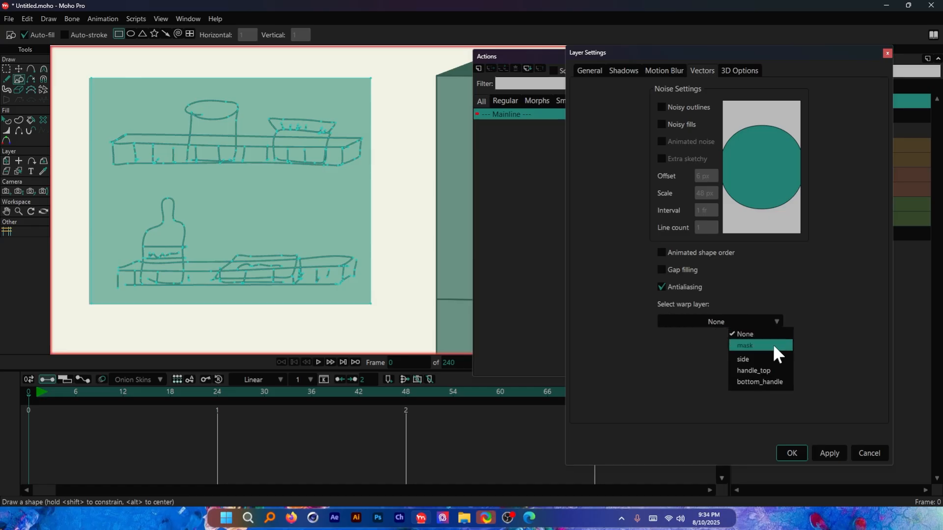
left_click(756, 343)
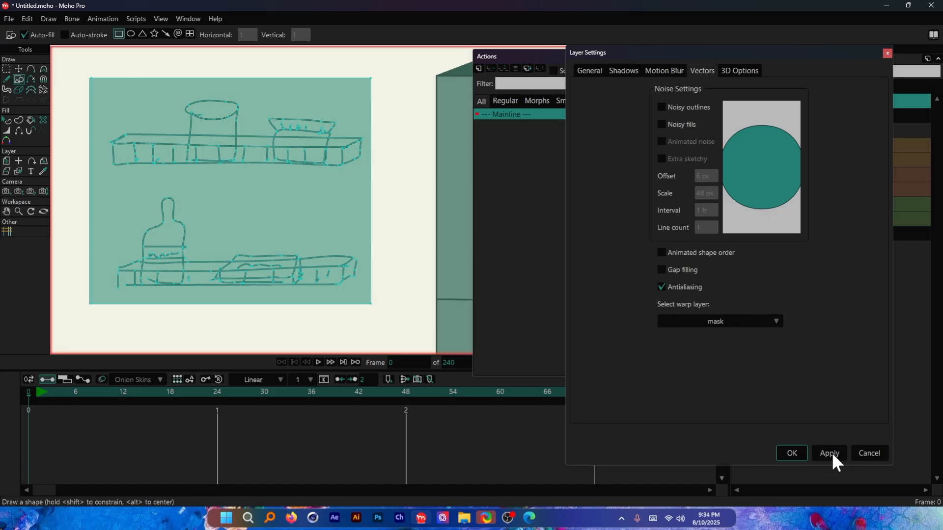
left_click(793, 452)
Try to warp the shelf sketch by moving the mask's upper-left corner point inward at frame 0 and again at frame 9
left_click(815, 113)
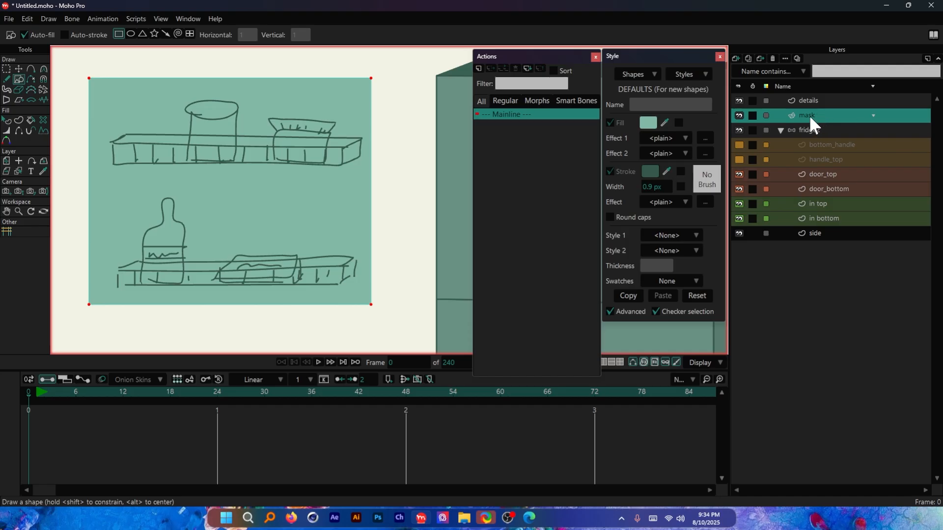
left_click(22, 69)
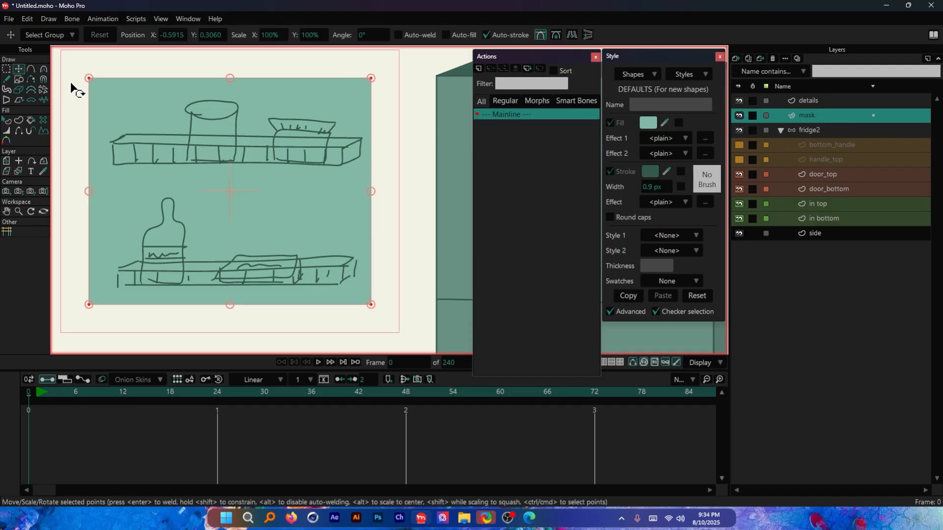
left_click_drag(89, 78, 95, 87)
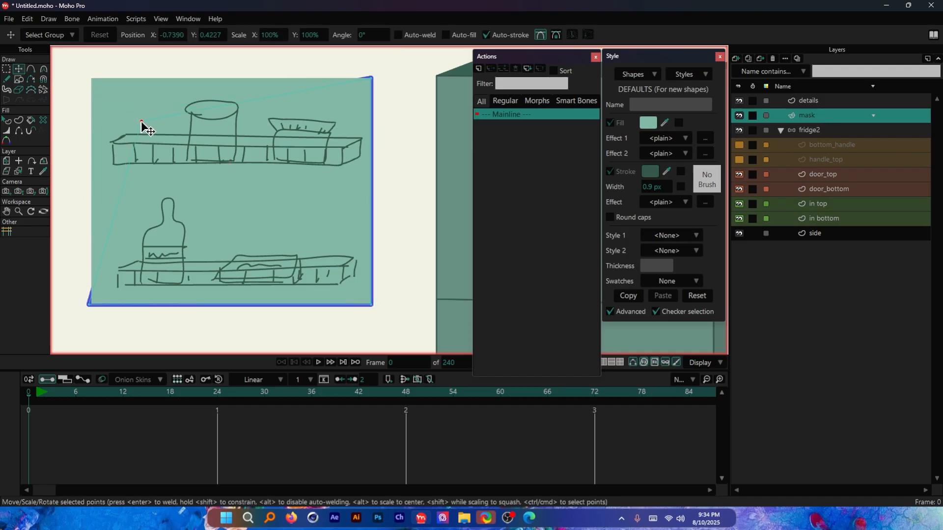
key("ctrl+z")
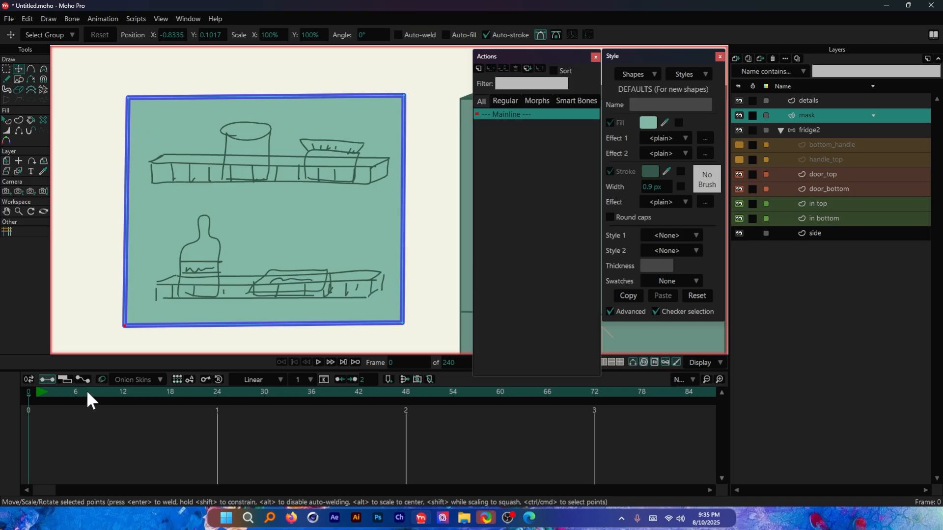
left_click(99, 392)
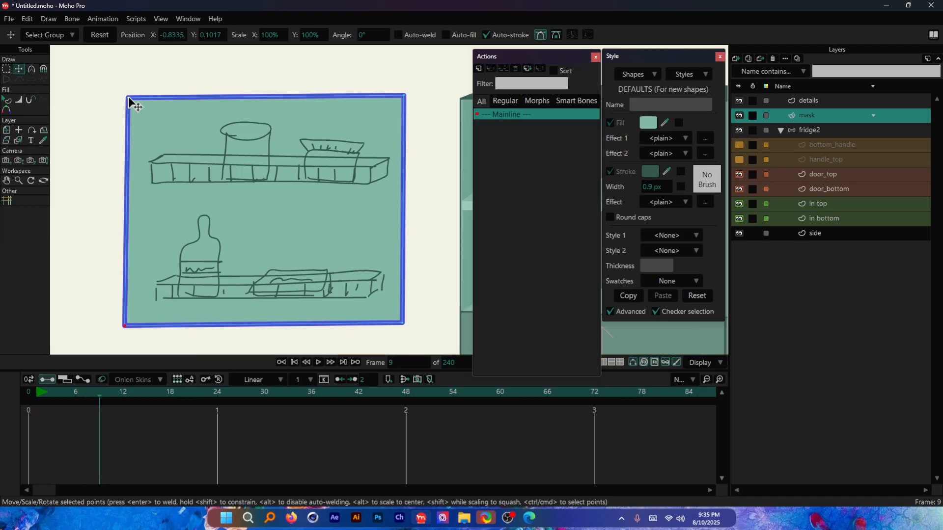
left_click_drag(129, 99, 269, 230)
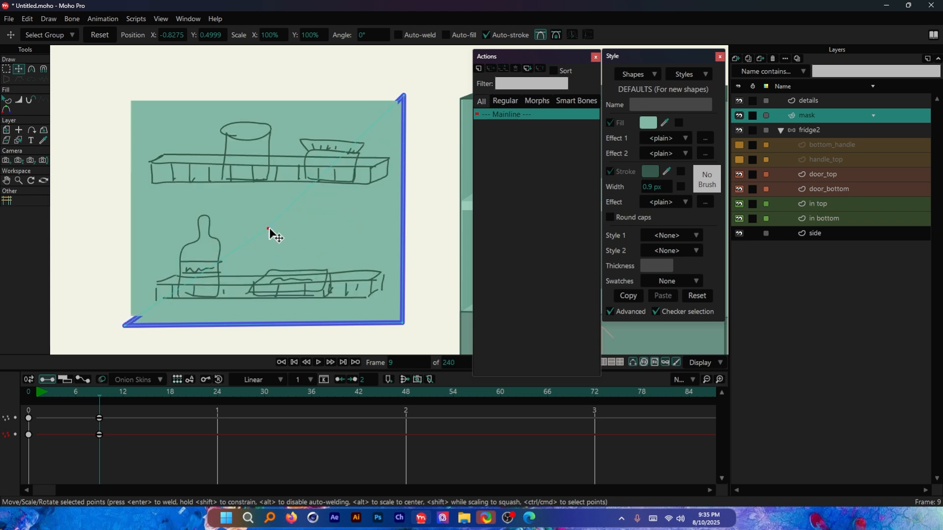
key("ctrl+z")
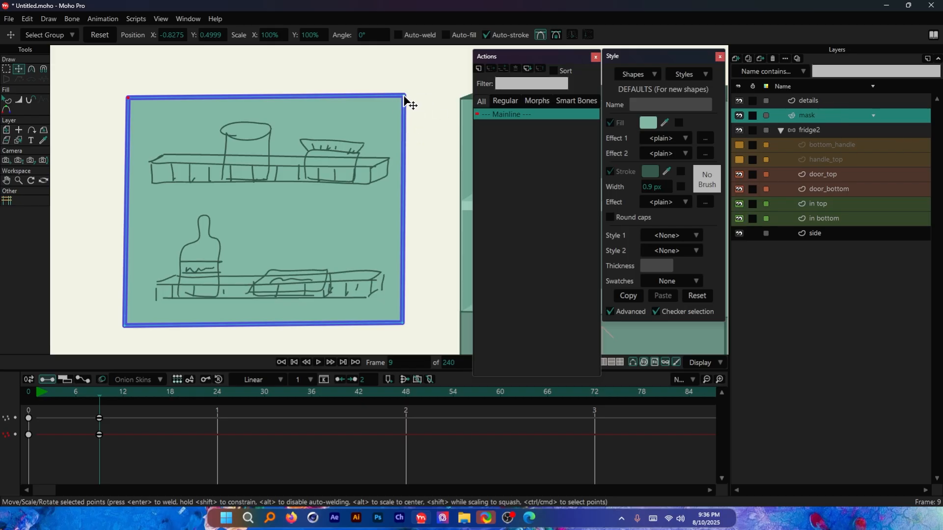
Delete the mask layer's keyframes at frame 9 and go to frame 1
mouse_move(403, 96)
left_mouse_down()
mouse_move(414, 93)
mouse_move(400, 102)
left_mouse_up()
scroll(166, 139, "down", 2)
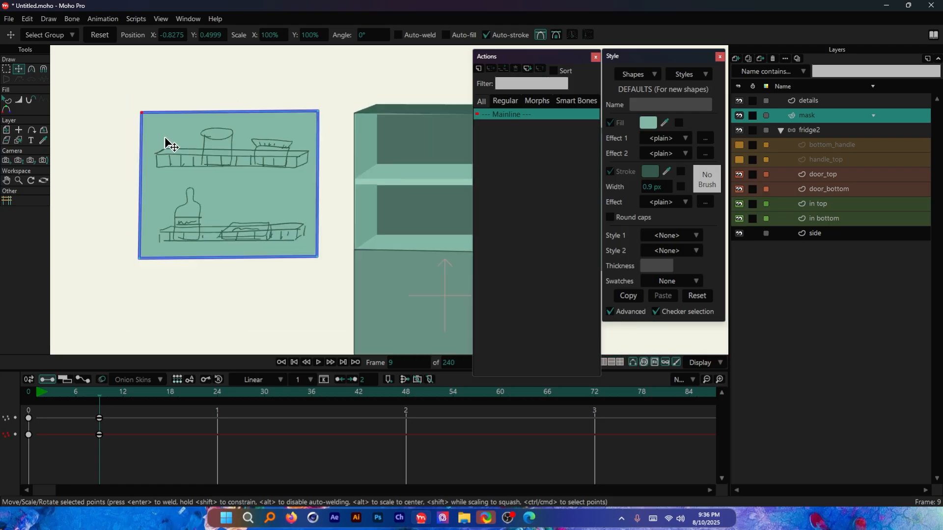
scroll(165, 138, "down", 2)
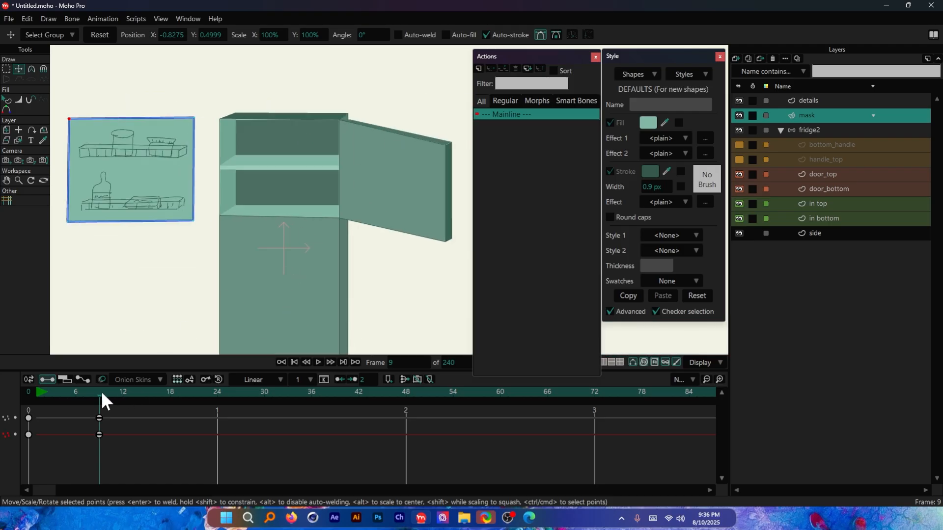
mouse_move(101, 393)
left_mouse_down()
mouse_move(51, 393)
mouse_move(84, 393)
left_mouse_up()
left_click_drag(115, 410, 91, 460)
left_click_drag(82, 392, 37, 402)
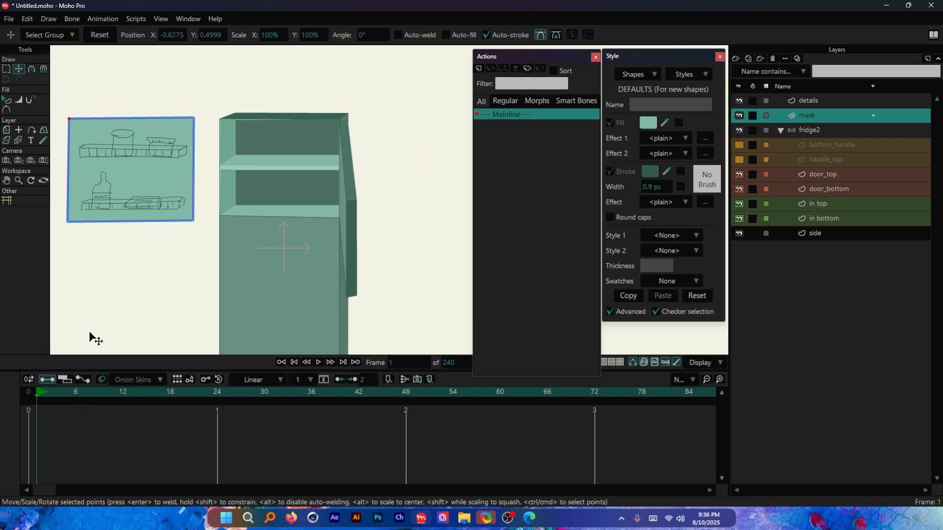
Rotate fridge2's door top bone to 180° at frame 1 to close the door, and delete the keyframes after frame 1
left_click(812, 130)
scroll(339, 156, "down", 1)
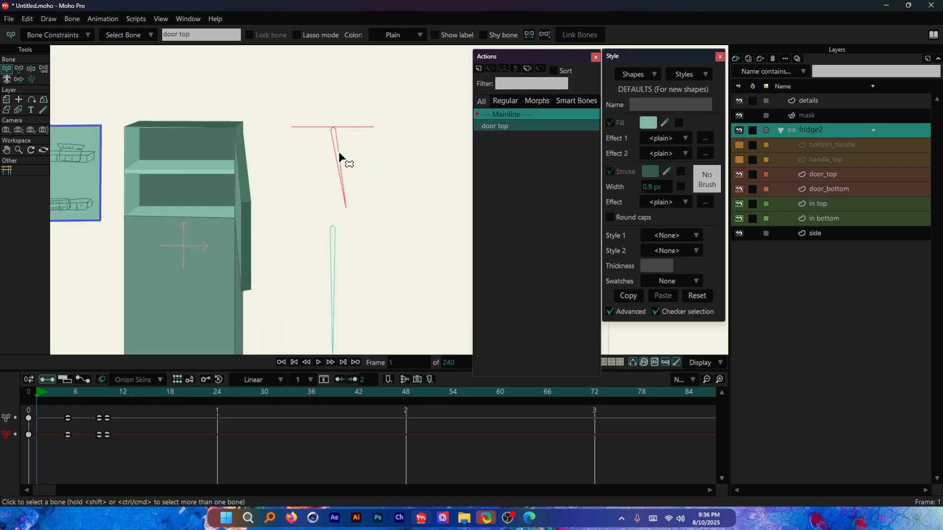
left_click(18, 70)
mouse_move(337, 186)
left_mouse_down()
mouse_move(305, 143)
mouse_move(296, 109)
left_mouse_up()
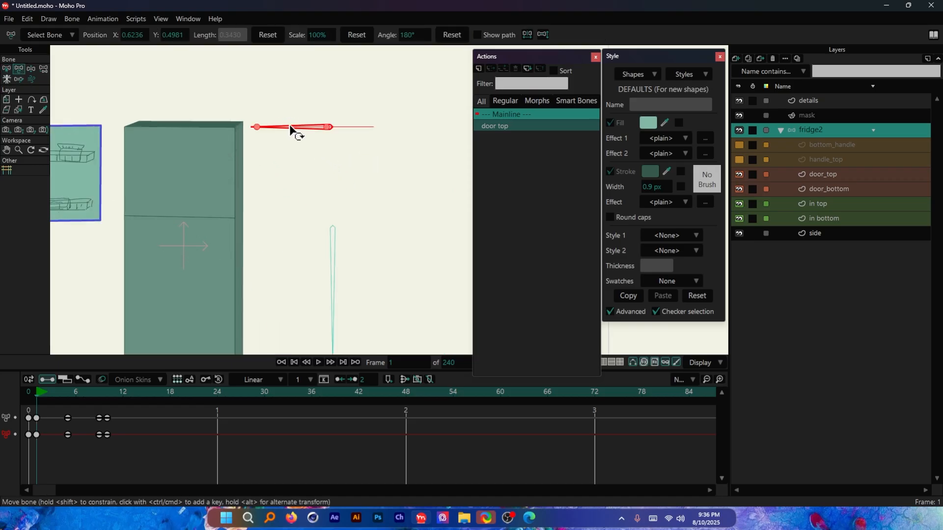
left_click_drag(54, 450, 55, 449)
key("Delete")
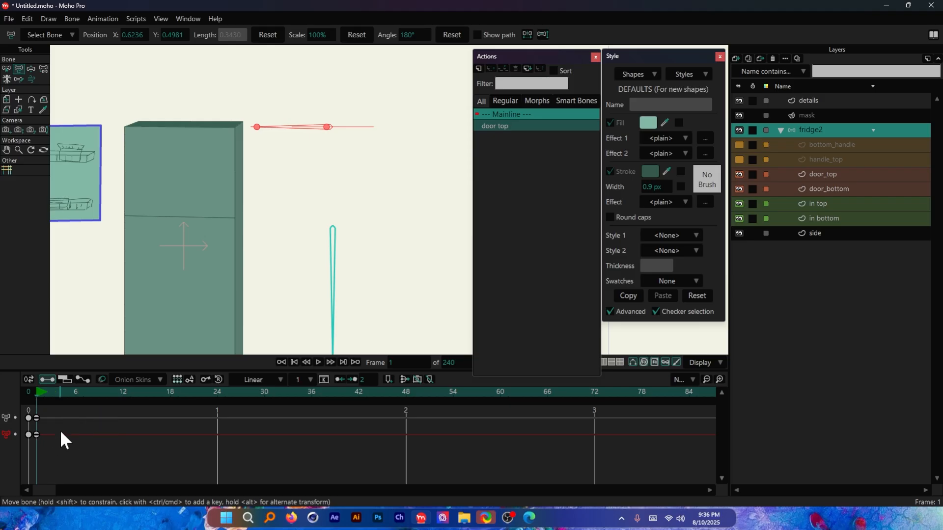
Rotate the door top bone to 360° at frame 18 to swing the door fully open, and go back to frame 10
left_click_drag(42, 391, 171, 396)
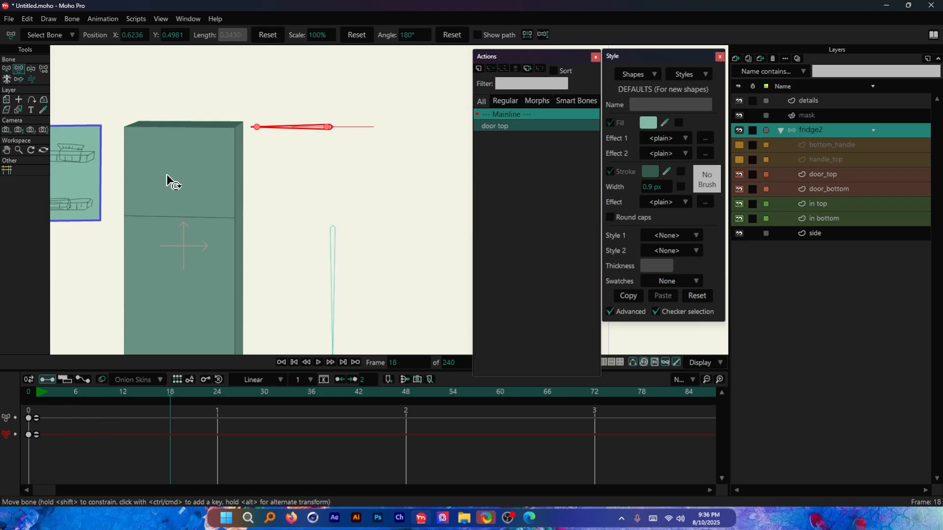
left_click_drag(172, 181, 357, 183)
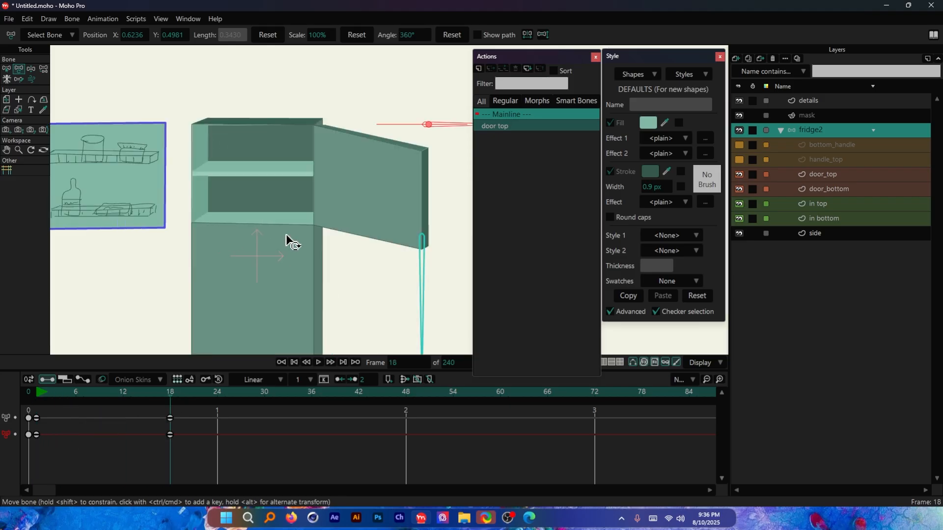
left_click_drag(37, 394, 107, 397)
scroll(302, 194, "up", 2)
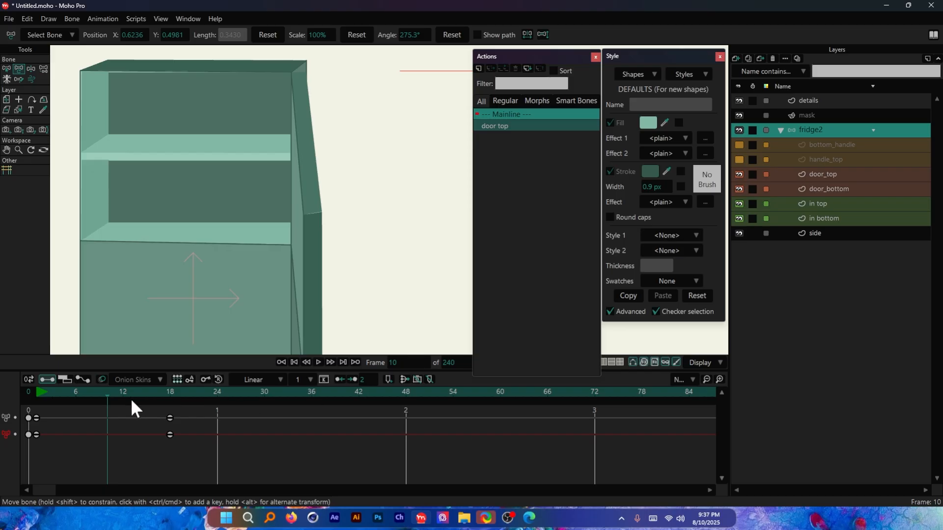
scroll(349, 147, "down", 2)
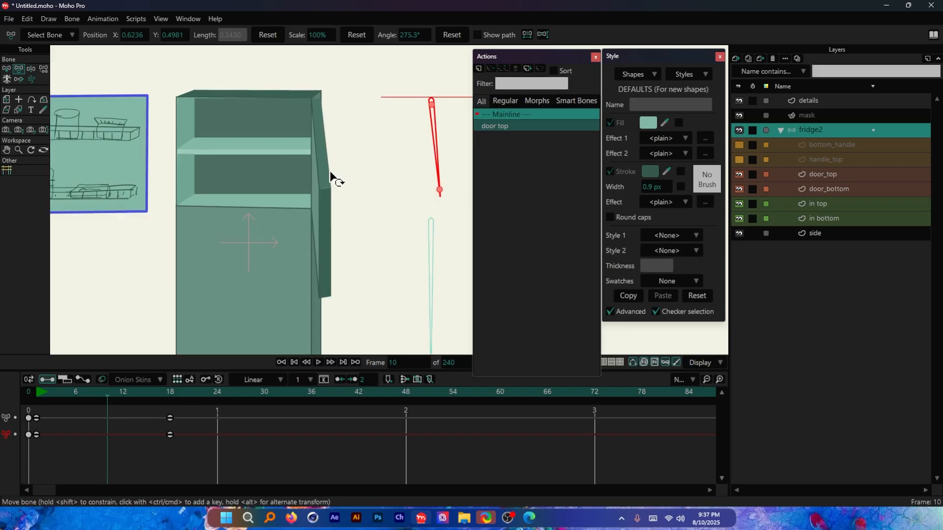
scroll(330, 174, "down", 2)
Move the details and mask layers together into the fridge2 group, between door_bottom and in top
left_click(797, 117)
left_click(811, 104, "shift")
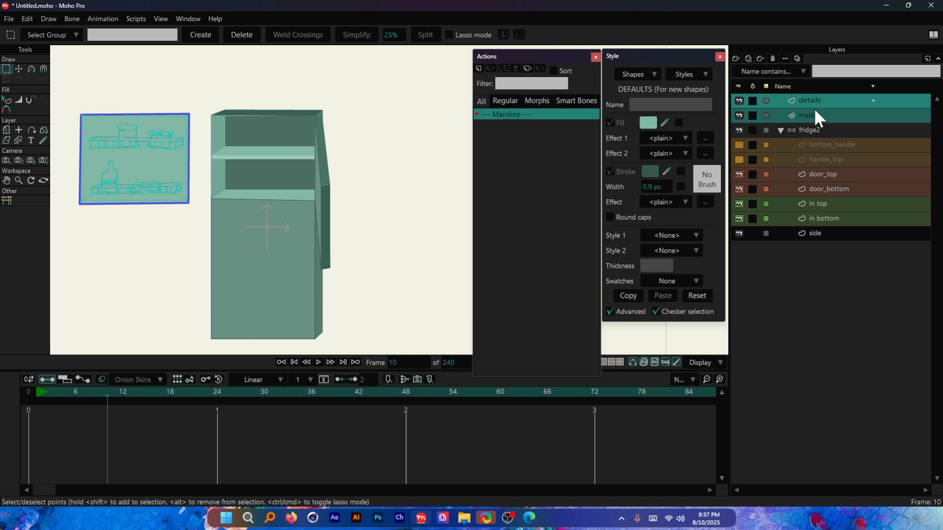
left_click_drag(812, 121, 829, 196)
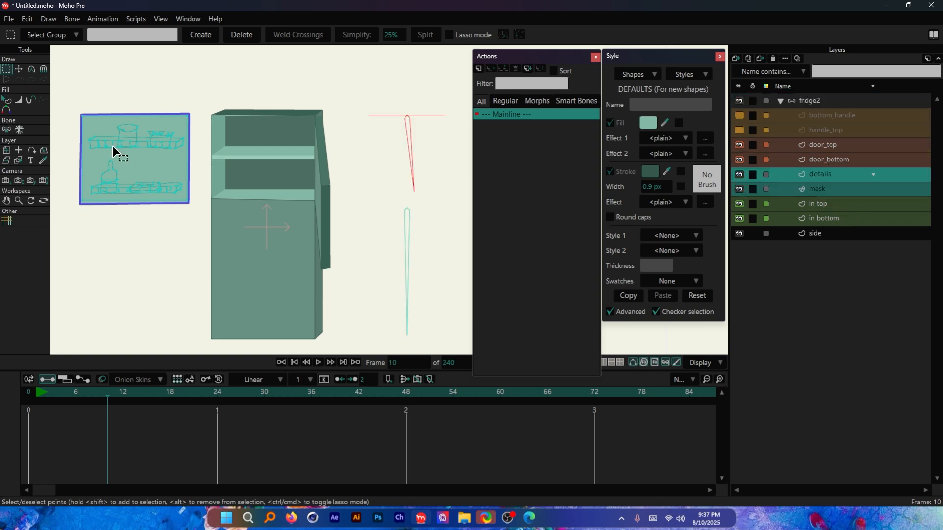
left_click(19, 69)
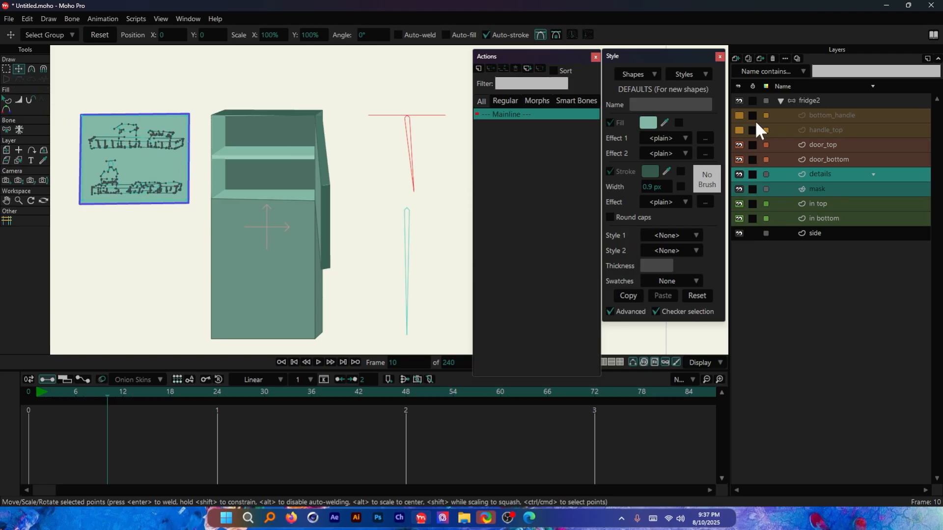
Open fridge2's door top action for editing and go to frame 10
left_click(806, 101)
left_click(506, 127)
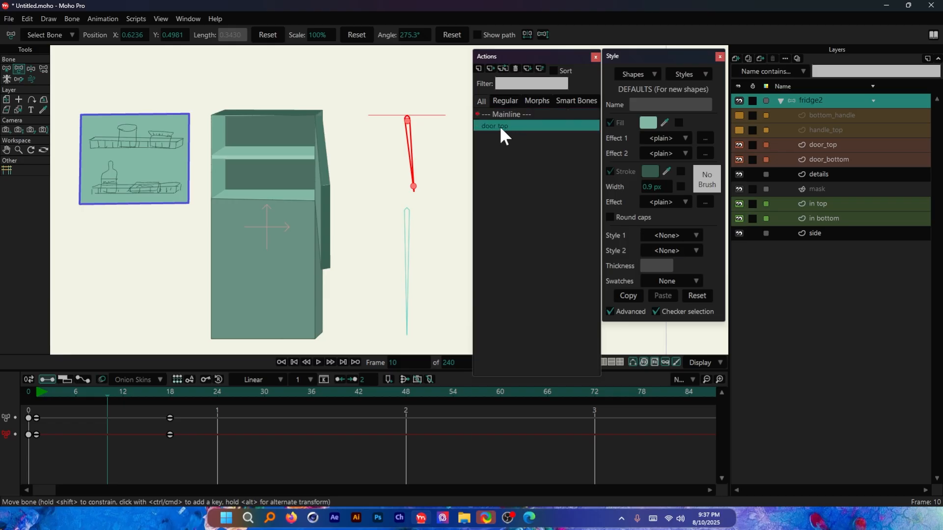
double_click(499, 125)
left_click(59, 394)
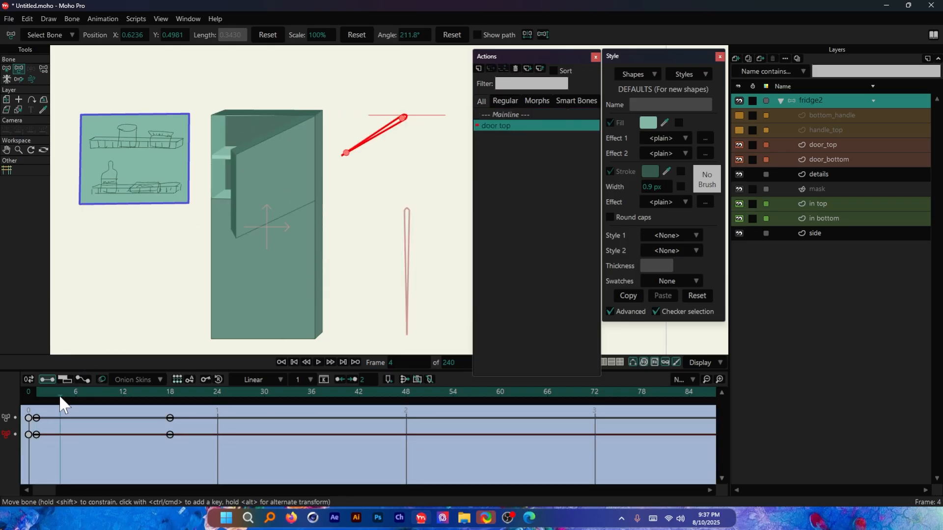
left_click_drag(59, 393, 107, 390)
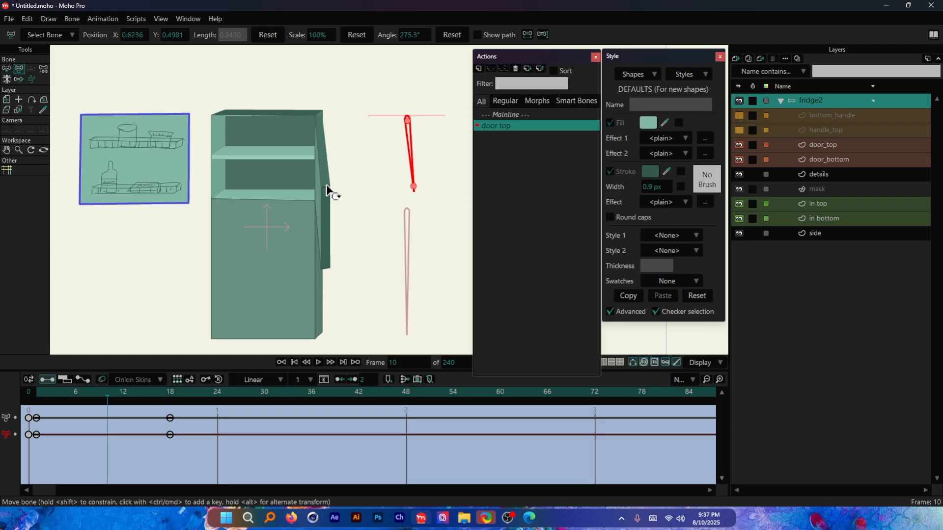
Move the mask layer's corner points from beside the fridge onto the nearly edge-on open door at frame 10
scroll(92, 138, "up", 1)
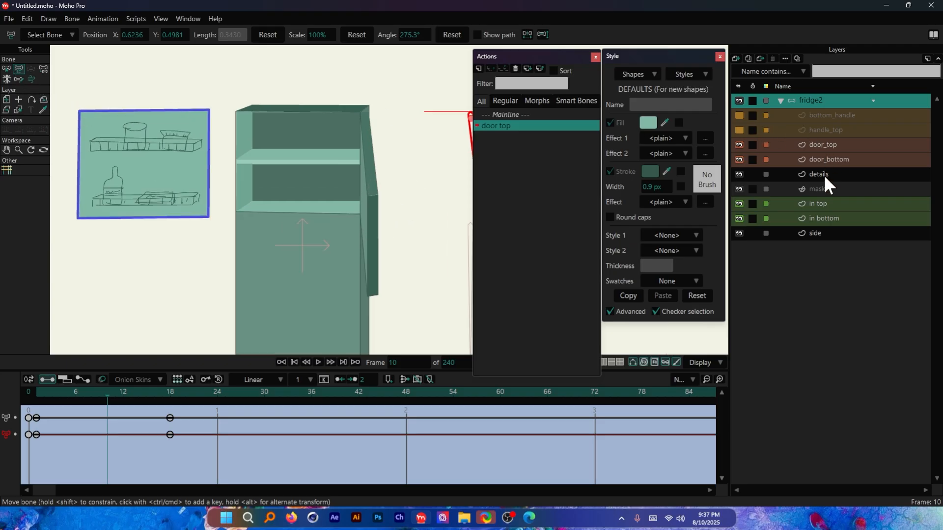
left_click(825, 189)
left_click(19, 68)
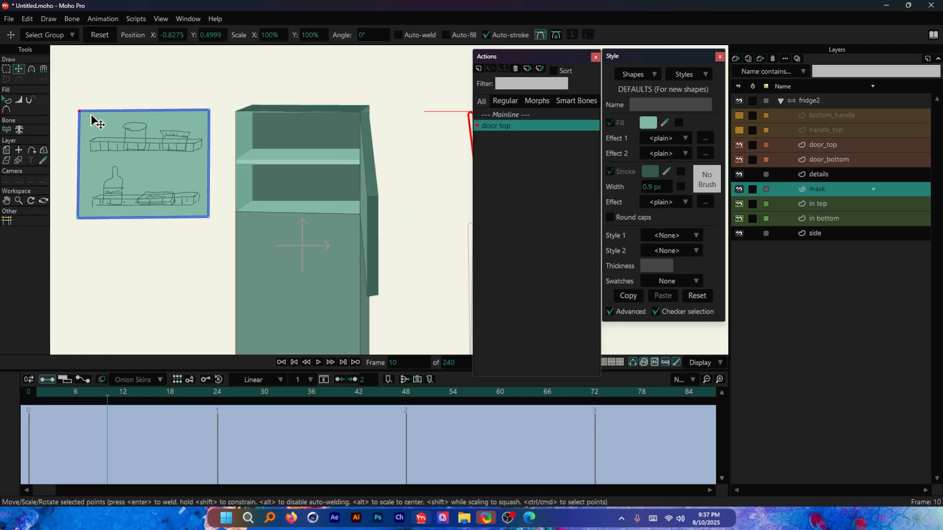
left_click_drag(84, 118, 357, 118)
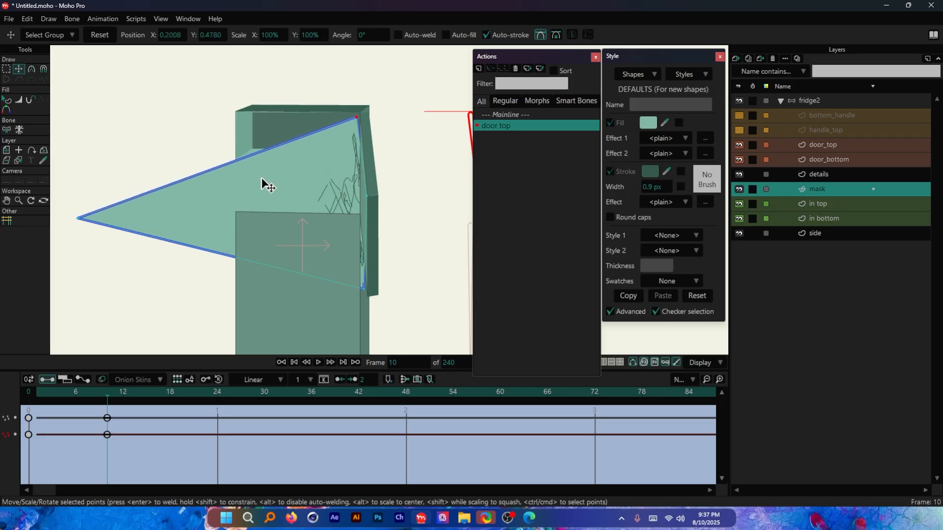
left_click_drag(81, 220, 353, 259)
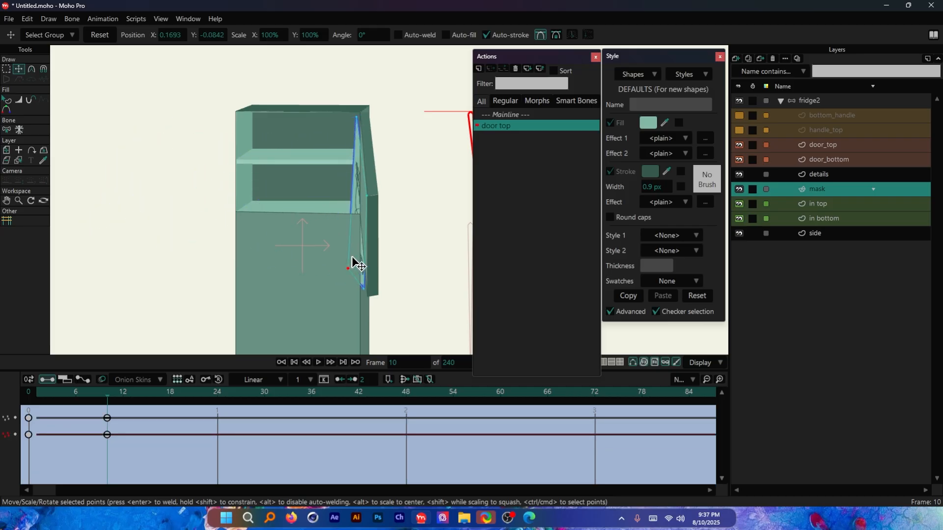
Place the details and mask layers above door_top, and align the mask's upper corner with the door's hinge edge at frame 10
left_click_drag(835, 169, 839, 138)
scroll(358, 113, "up", 5)
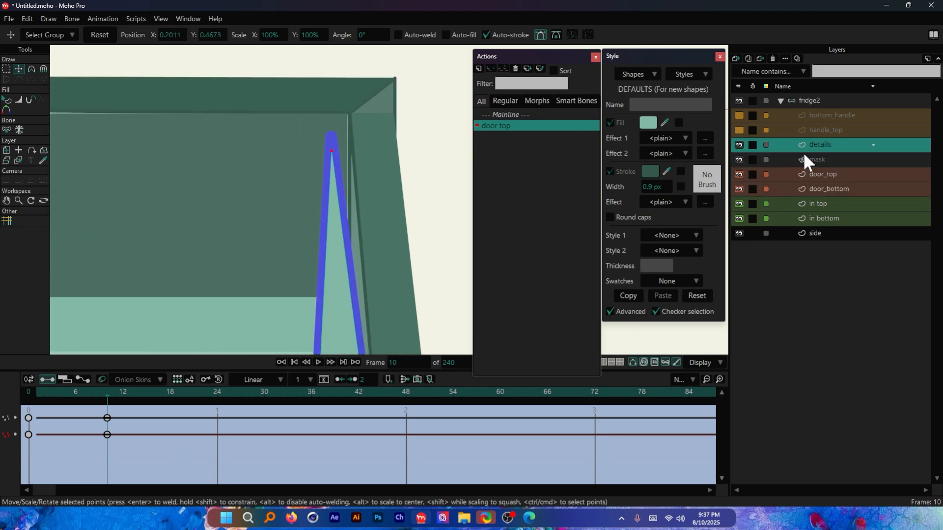
left_click(819, 161)
left_click_drag(332, 138, 350, 141)
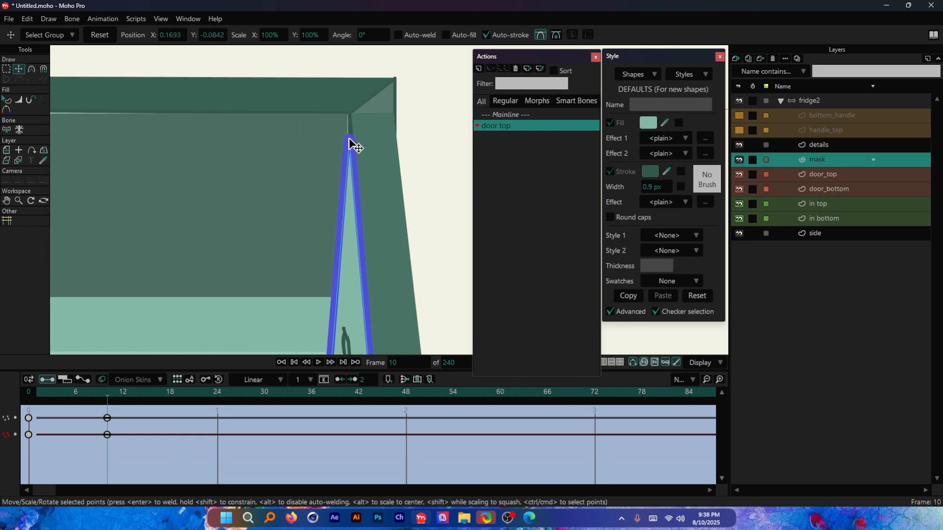
Raise the mask's lower hinge-side corner to the bottom of the fridge's upper compartment at frame 10
scroll(352, 78, "down", 6)
scroll(360, 311, "up", 6)
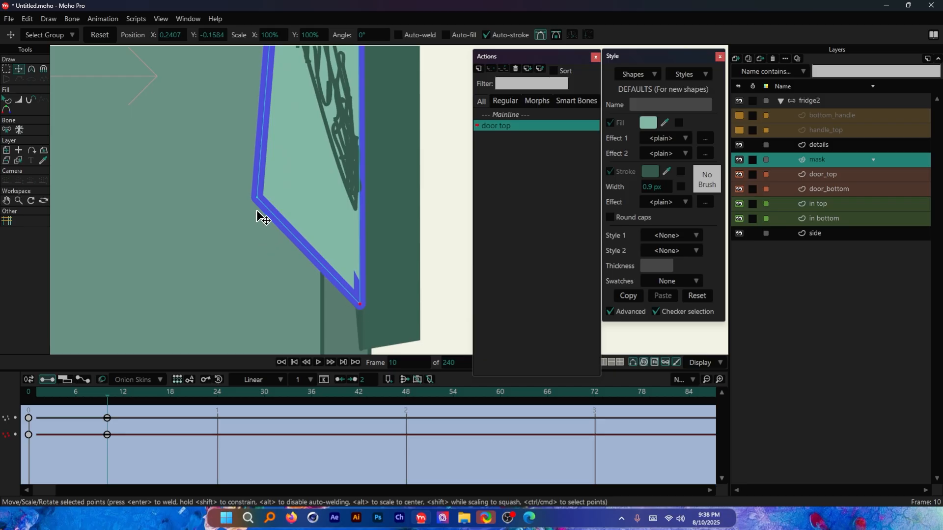
left_click_drag(257, 213, 331, 130)
scroll(312, 255, "down", 7)
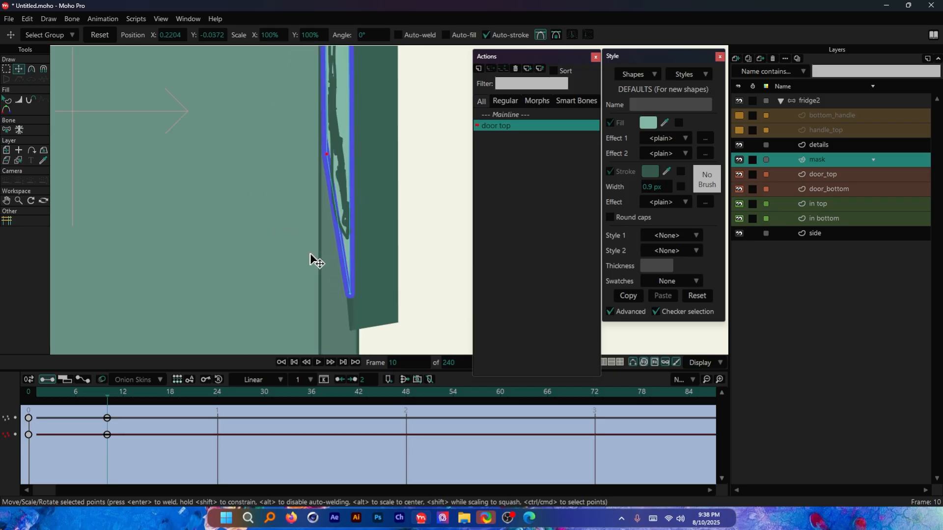
scroll(325, 93, "up", 6)
left_click_drag(318, 266, 315, 84)
scroll(246, 295, "down", 6)
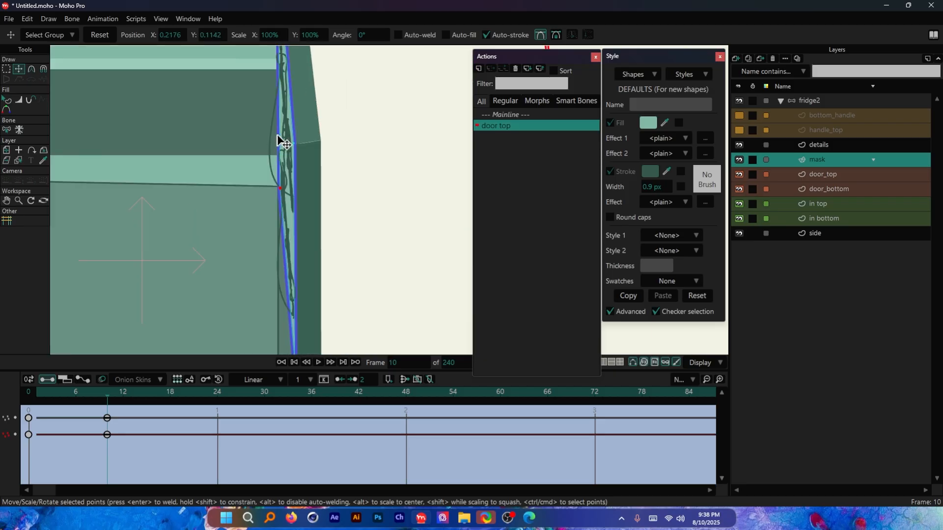
scroll(280, 141, "up", 4)
scroll(290, 177, "up", 2)
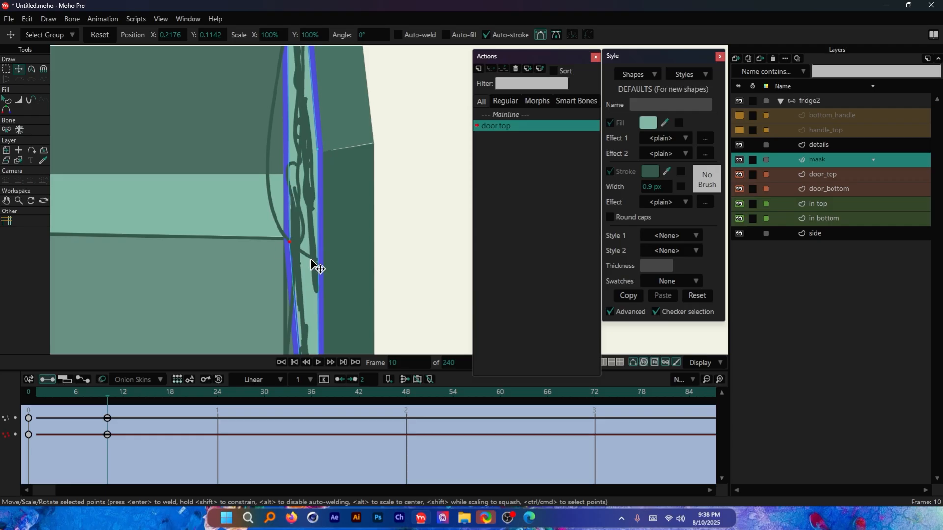
scroll(308, 119, "down", 5)
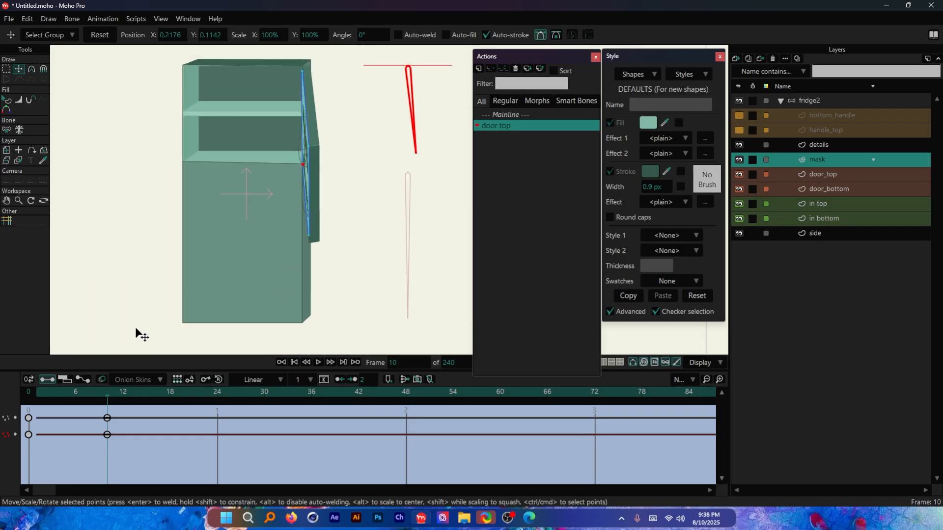
Fit the mask's corner points to the inner face of the top door at frame 11
left_click(115, 393)
scroll(222, 157, "up", 5)
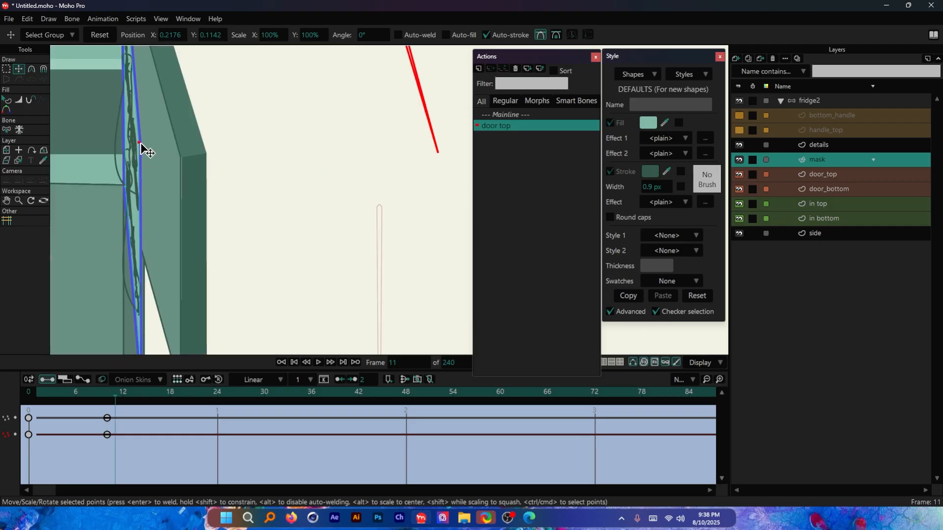
left_click_drag(141, 150, 185, 162)
scroll(238, 234, "down", 3)
scroll(304, 179, "up", 2)
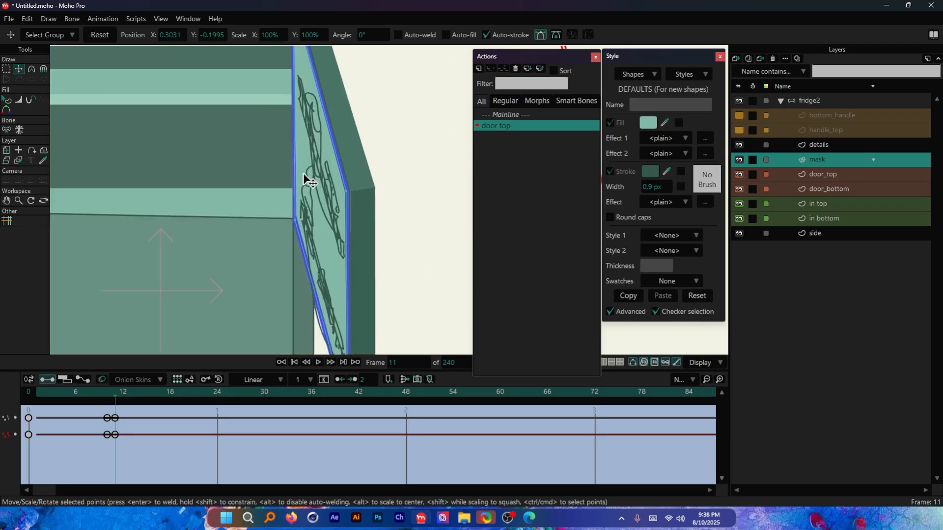
scroll(303, 174, "up", 2)
mouse_move(289, 239)
left_mouse_down()
mouse_move(308, 223)
mouse_move(290, 236)
left_mouse_up()
scroll(322, 236, "down", 3)
scroll(316, 76, "up", 3)
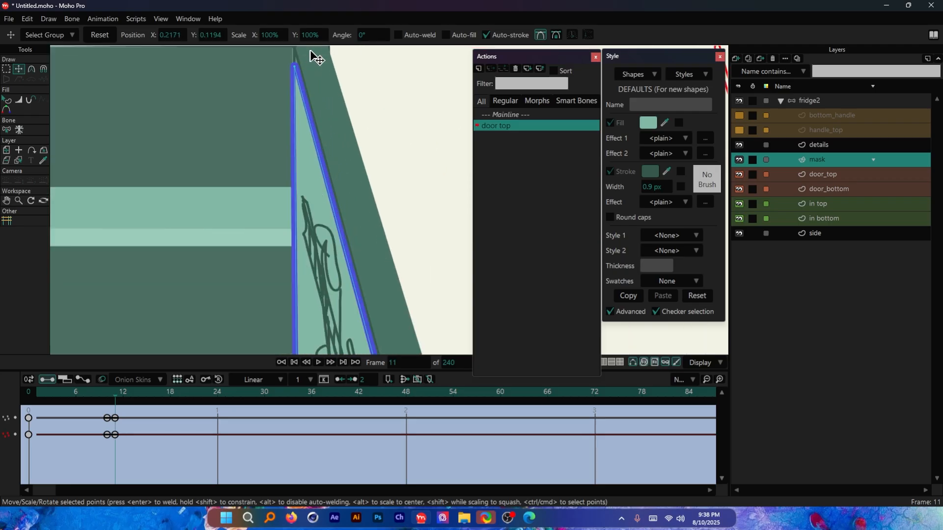
scroll(302, 69, "down", 3)
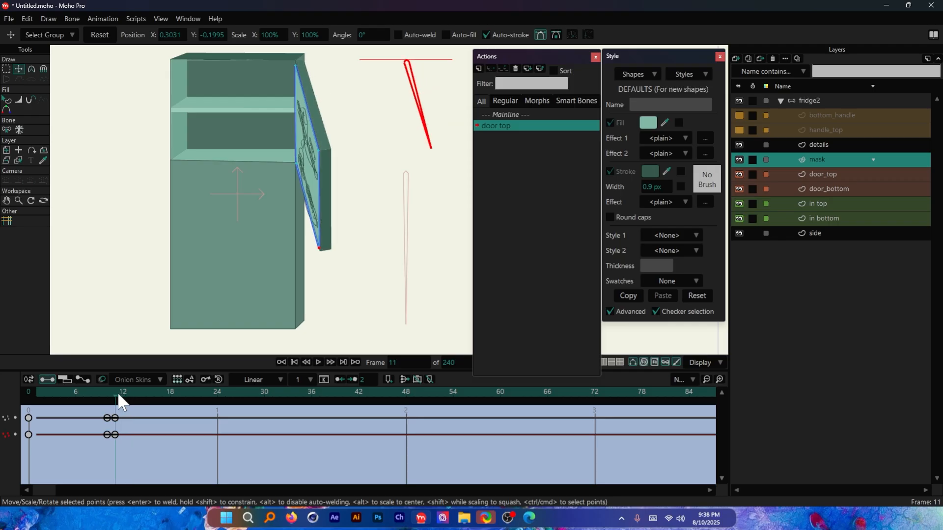
Move the mask's outer corners to the outer edge of the door's inner face at frame 17
left_click_drag(120, 395, 162, 393)
scroll(400, 94, "up", 3)
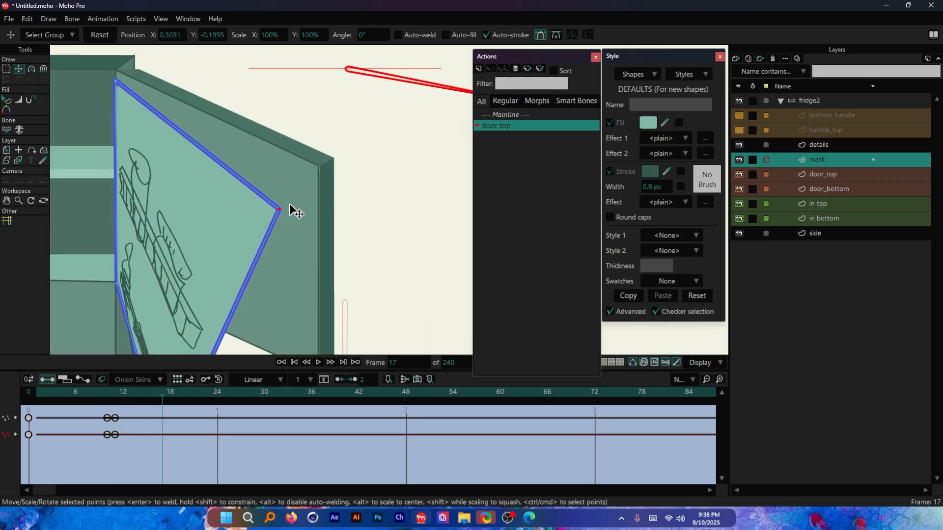
left_click_drag(294, 212, 326, 178)
scroll(238, 91, "down", 3)
Refine the mask's corner points against the door's inner face at frames 17 and 16
left_click(158, 395)
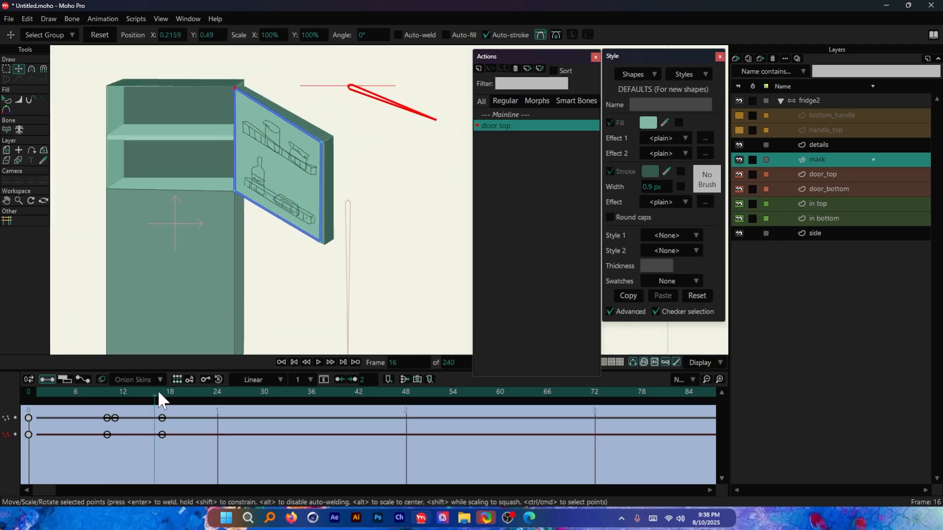
scroll(319, 143, "up", 5)
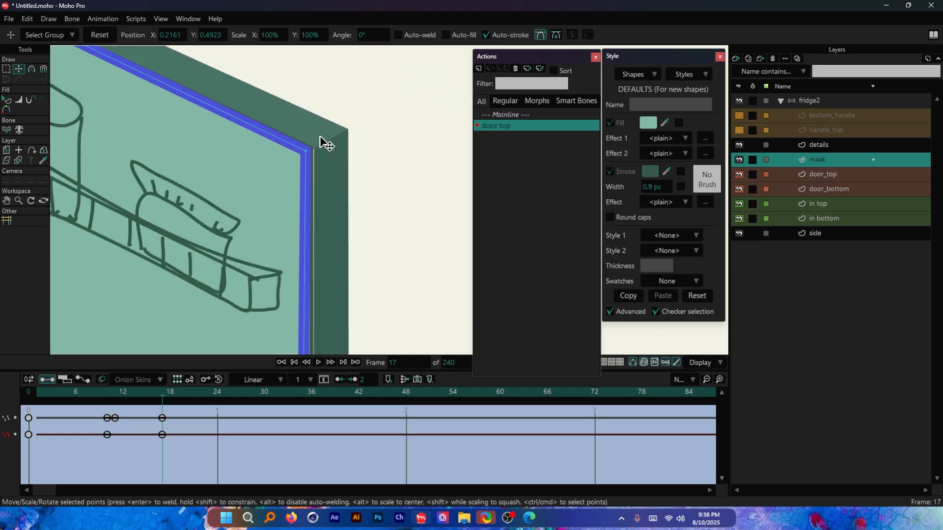
left_click_drag(254, 189, 261, 186)
scroll(261, 185, "down", 4)
scroll(290, 236, "up", 4)
left_click_drag(290, 236, 295, 240)
scroll(328, 256, "down", 4)
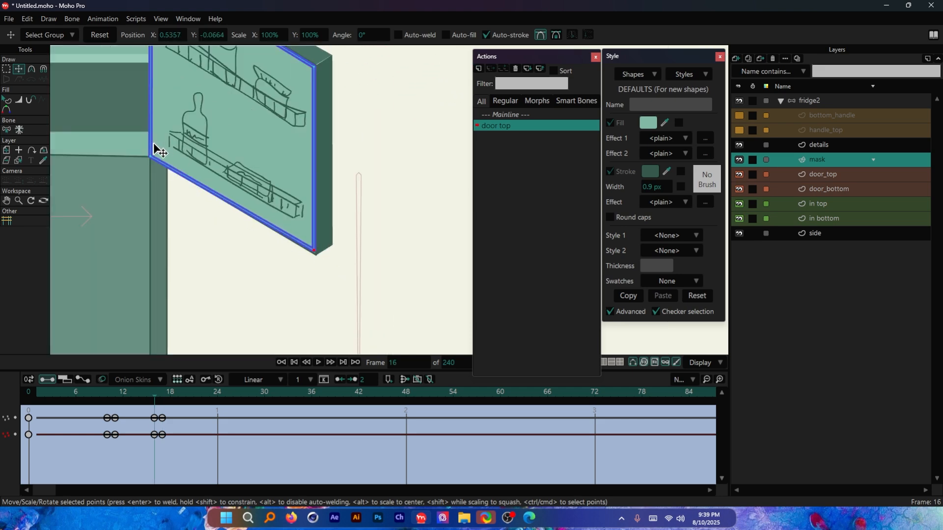
scroll(153, 143, "up", 5)
left_click_drag(153, 144, 149, 173)
scroll(208, 244, "down", 5)
scroll(299, 164, "up", 3)
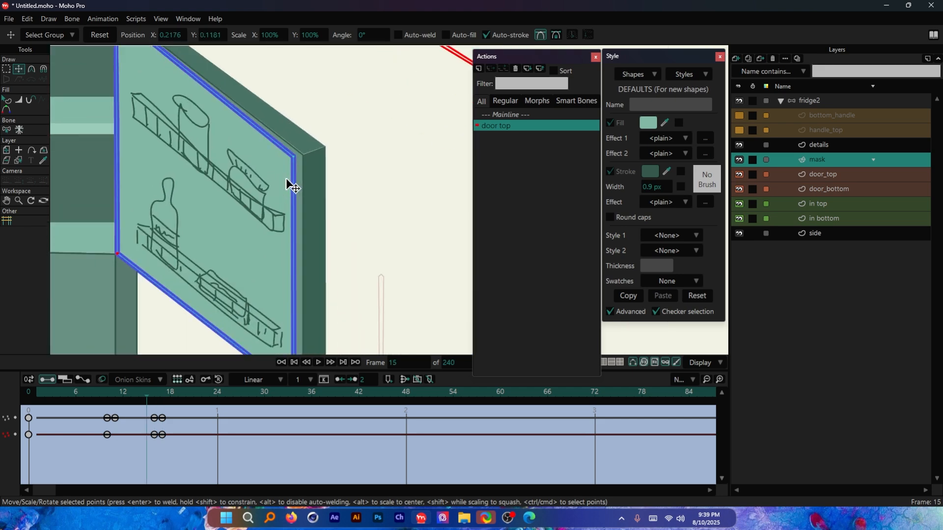
Step through frames 15 to 19 to check how the mask follows the opening door
key("Left")
key("Right")
key("Right")
key("Right")
scroll(297, 172, "down", 5)
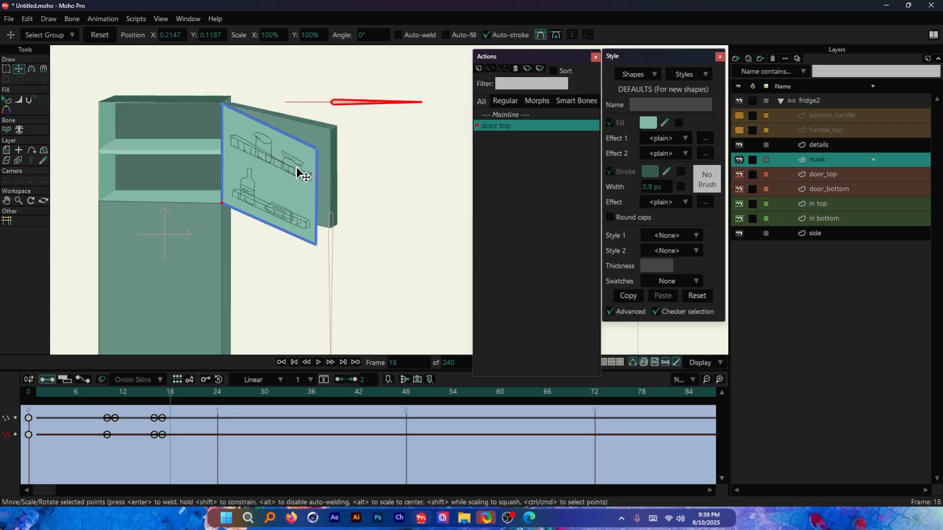
key("Right")
key("Right")
key("Left")
key("Left")
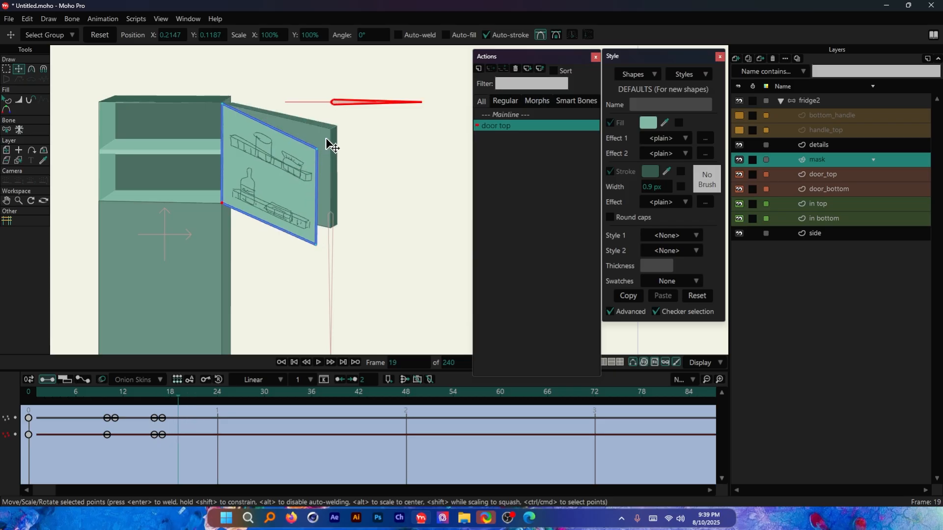
Fit the mask's corner points to the corners of the top door's inner face at frame 18
scroll(328, 144, "up", 5)
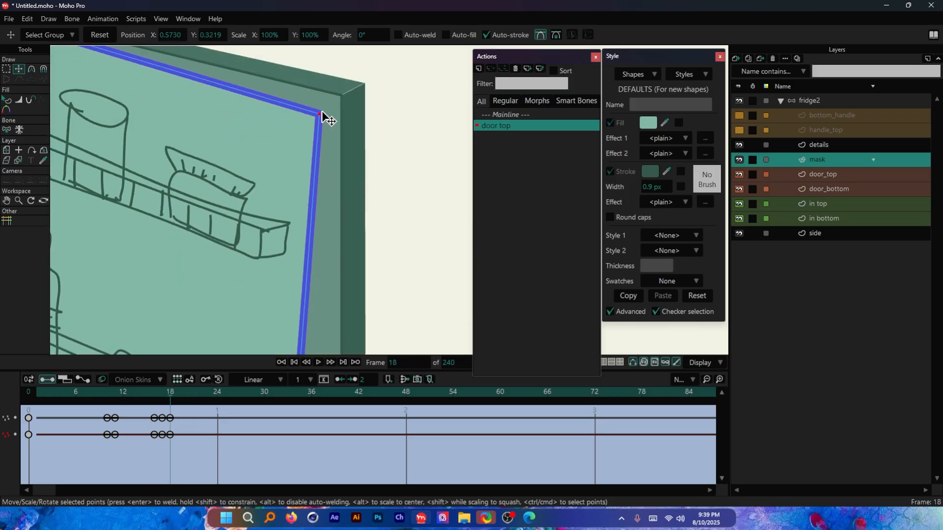
left_click(337, 96)
left_click_drag(338, 99, 359, 177)
scroll(366, 218, "down", 4)
scroll(274, 183, "up", 5)
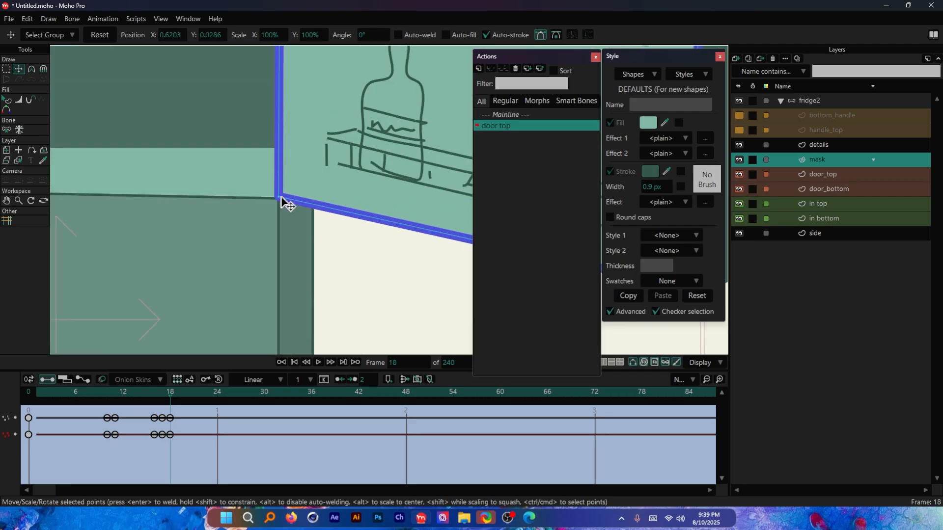
mouse_move(280, 199)
left_mouse_down()
mouse_move(317, 172)
mouse_move(282, 200)
left_mouse_up()
scroll(274, 137, "down", 4)
scroll(274, 137, "up", 5)
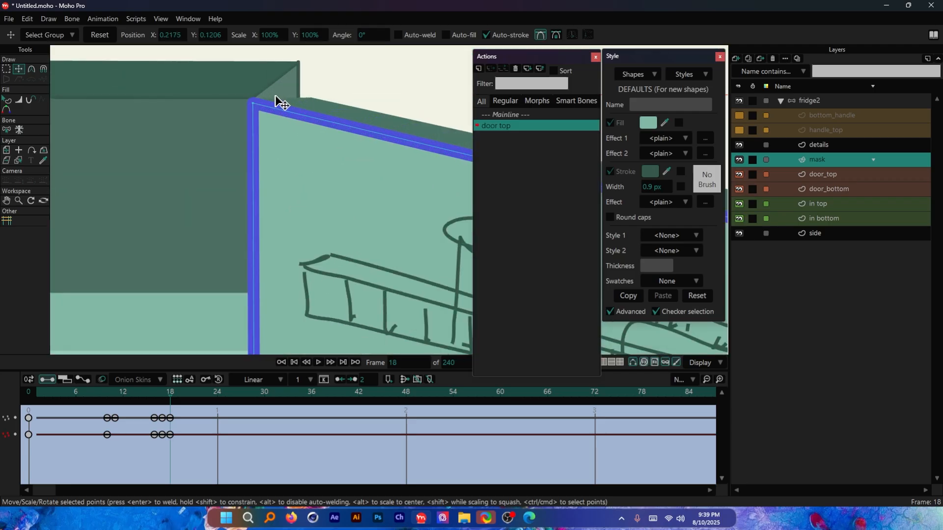
left_click(251, 107)
left_click_drag(252, 108, 252, 106)
scroll(247, 96, "down", 4)
scroll(366, 92, "down", 4)
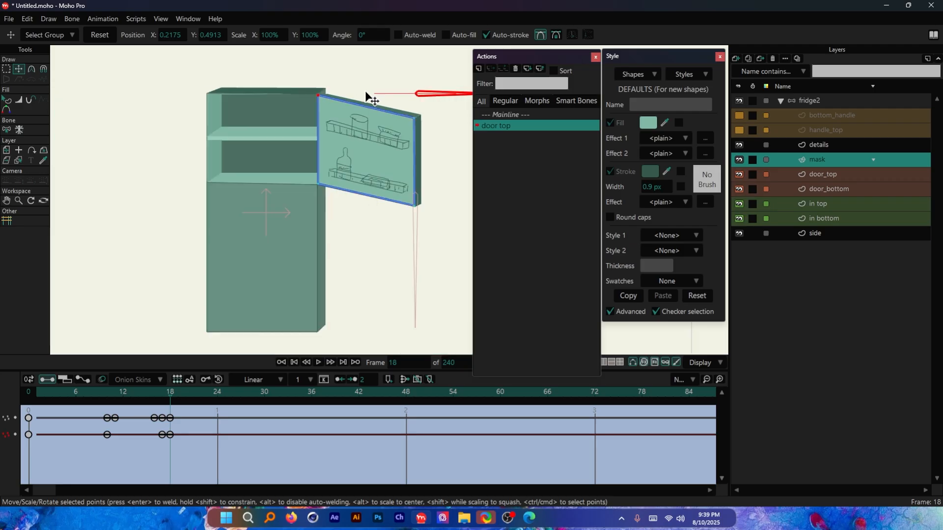
Step through frames 10 to 19 to check how the mask and door items follow the opening door
key("Left")
key("Left")
key("Left")
key("Left")
key("Left")
key("Left")
scroll(375, 168, "up", 5)
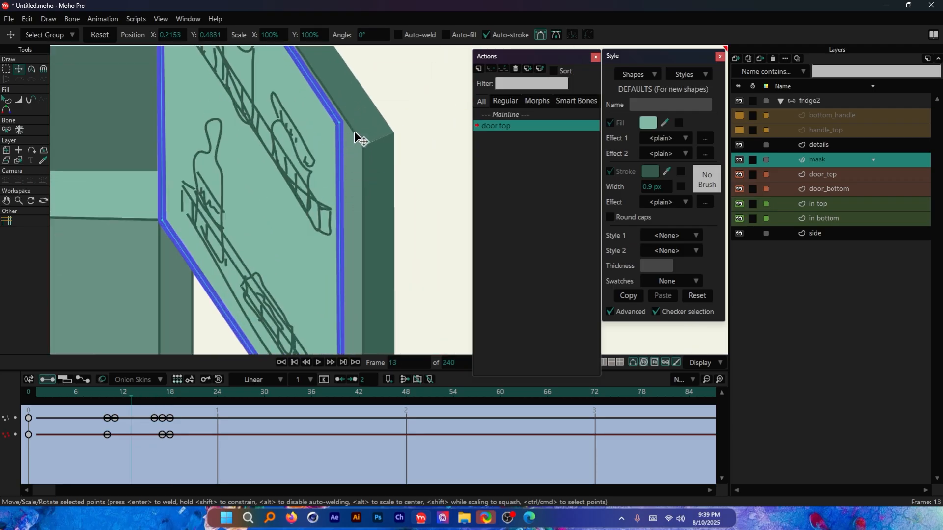
scroll(337, 204, "down", 4)
scroll(295, 162, "up", 6)
key("Left")
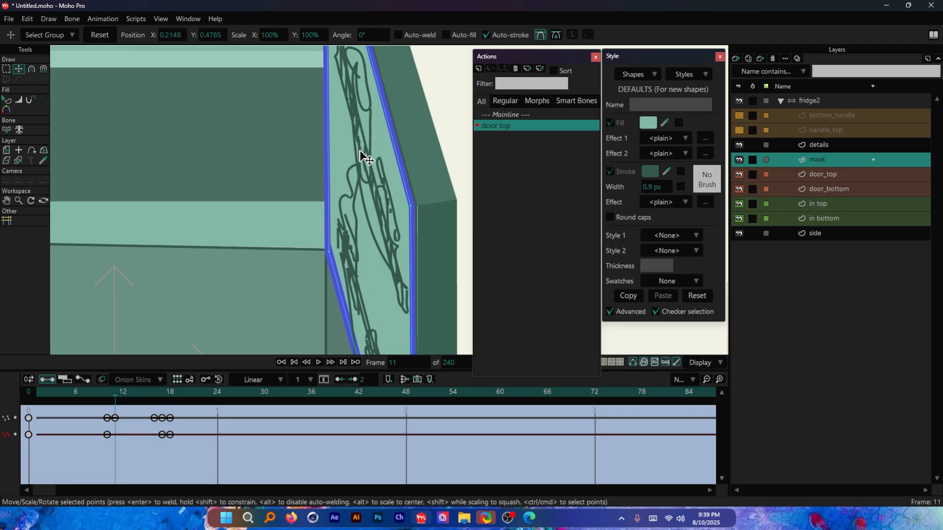
scroll(338, 206, "down", 4)
key("Left")
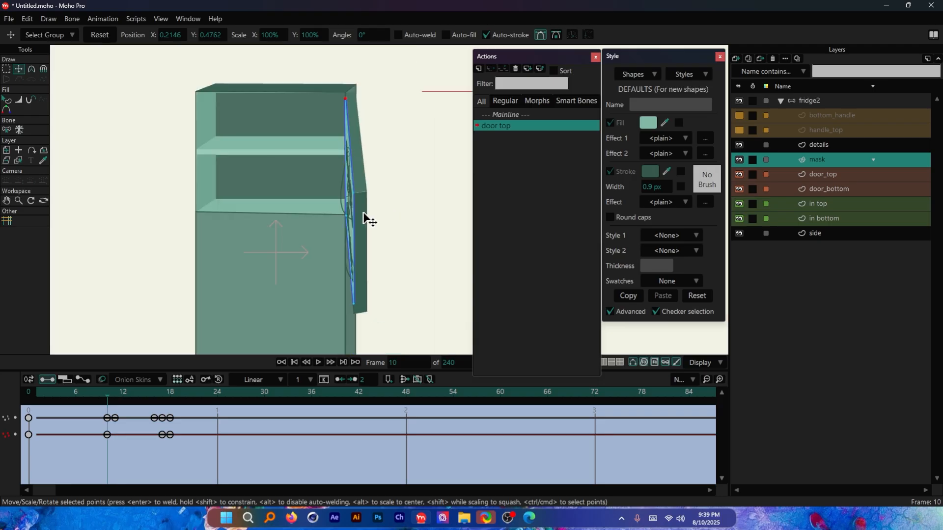
scroll(364, 216, "up", 4)
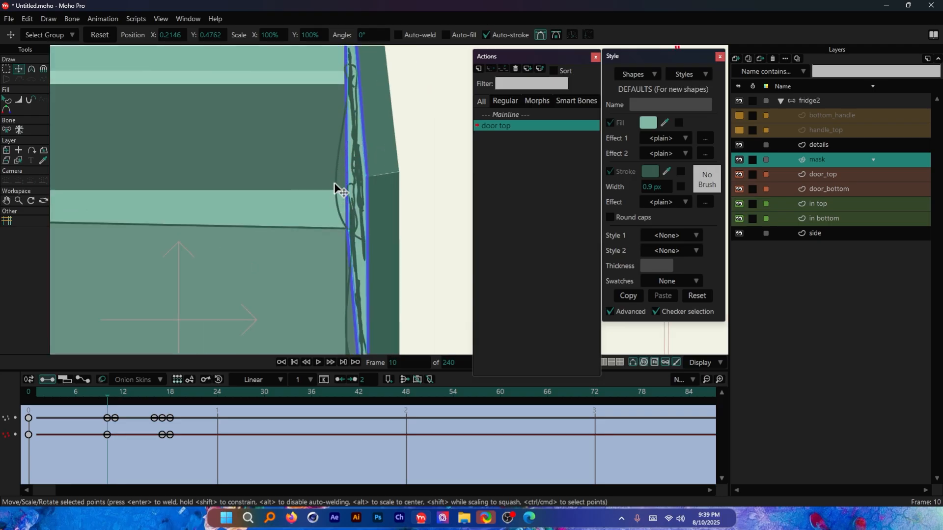
scroll(361, 176, "down", 4)
key("Right")
key("Right")
key("Right")
key("Right")
key("Right")
key("Right")
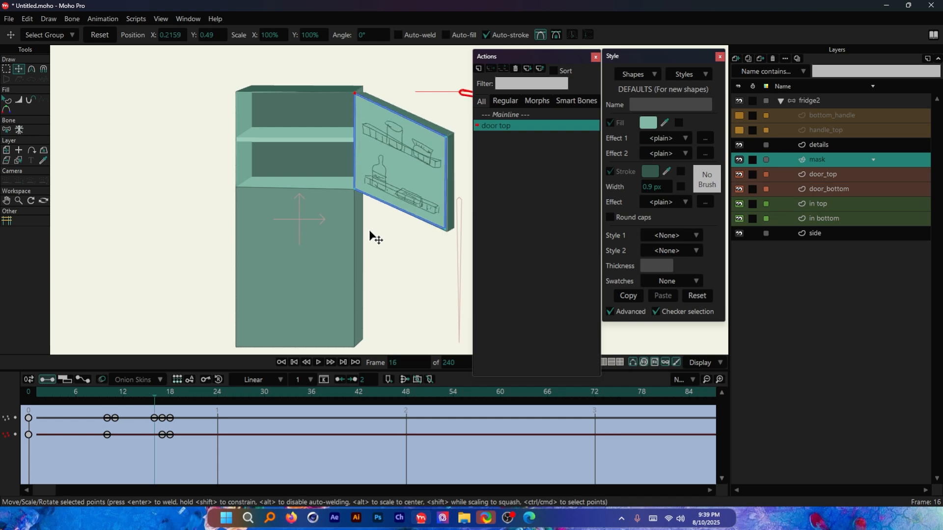
scroll(364, 184, "down", 2)
key("Right")
key("Right")
key("Right")
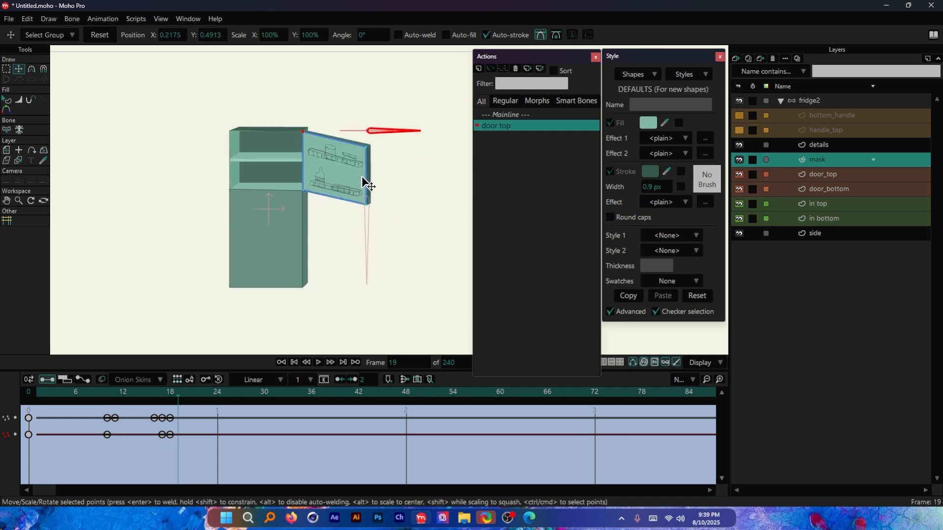
Turn off the details layer's visibility at frame 9 of the door top action
left_click_drag(177, 393, 98, 393)
scroll(240, 180, "up", 2)
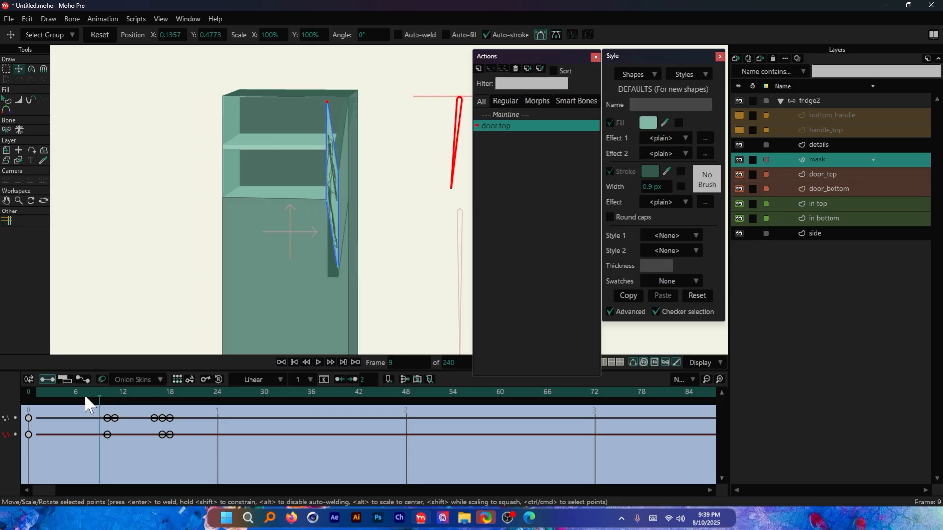
left_click(826, 146)
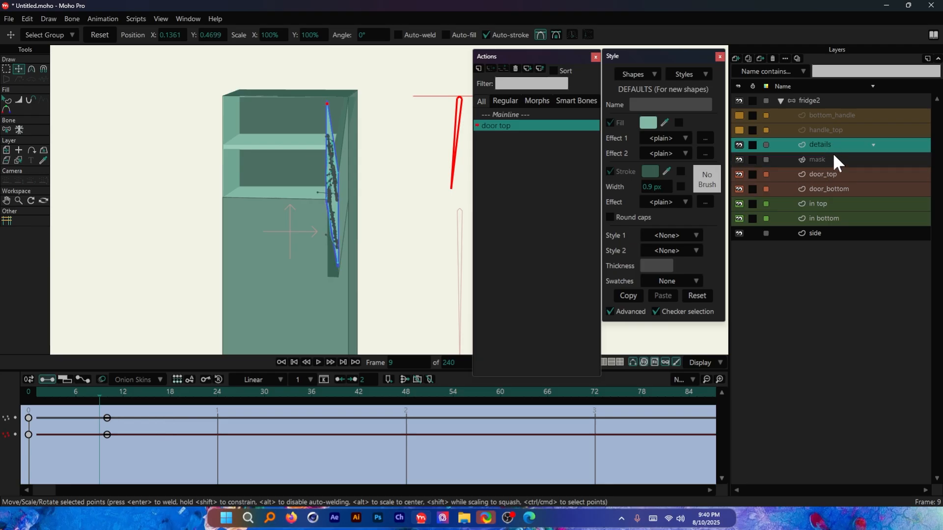
left_click(829, 160)
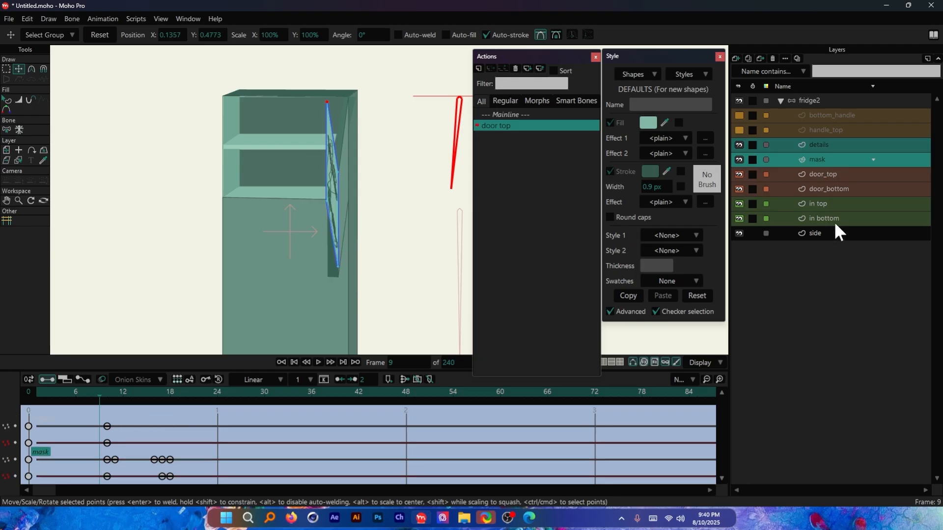
left_click(836, 143)
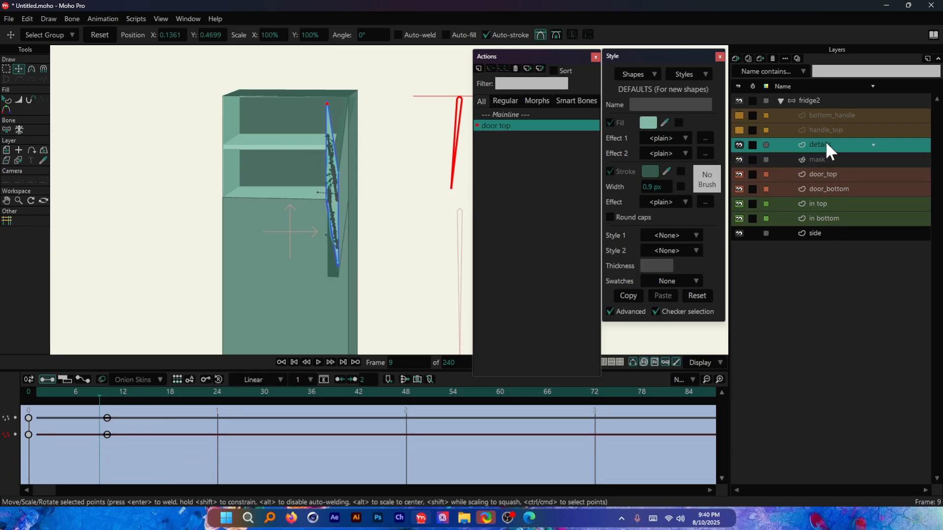
left_click(873, 144)
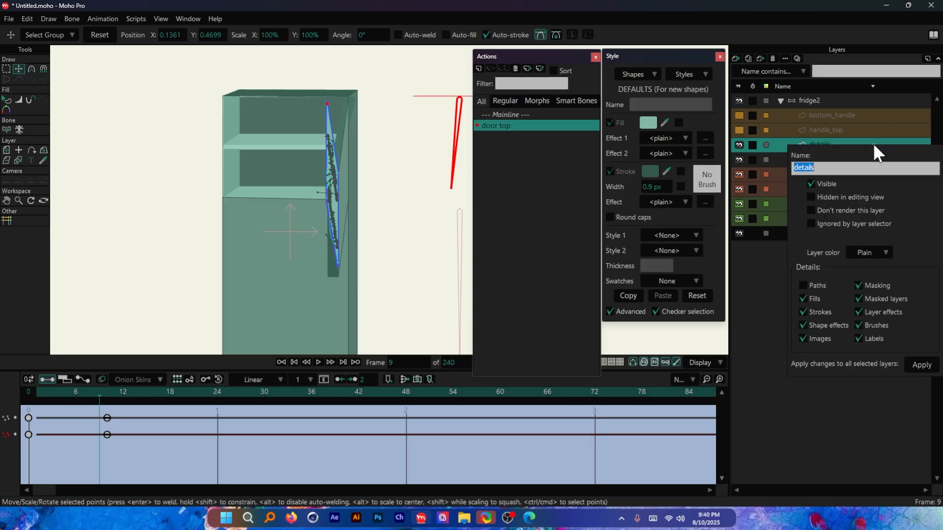
left_click(812, 183)
left_click(923, 365)
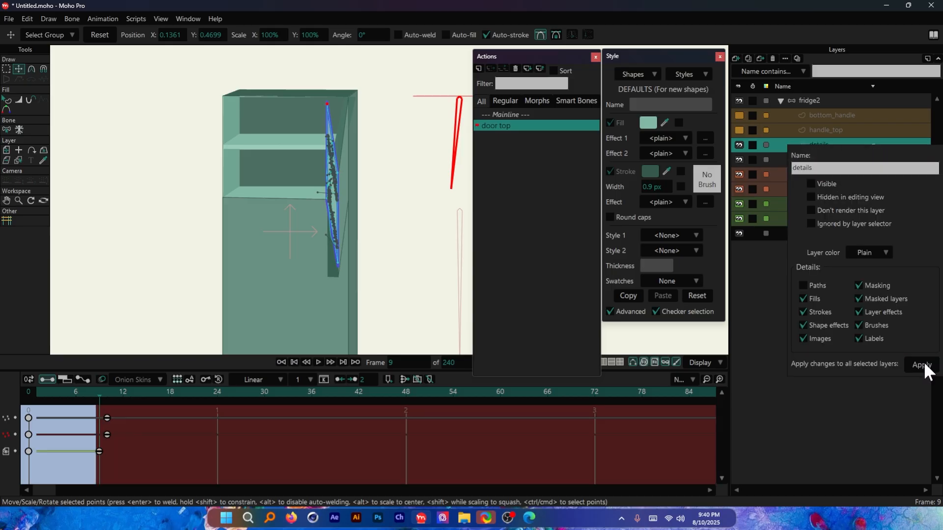
left_click(750, 263)
Turn off the mask layer's visibility at frame 9 as well
left_click(823, 158)
left_click(874, 157)
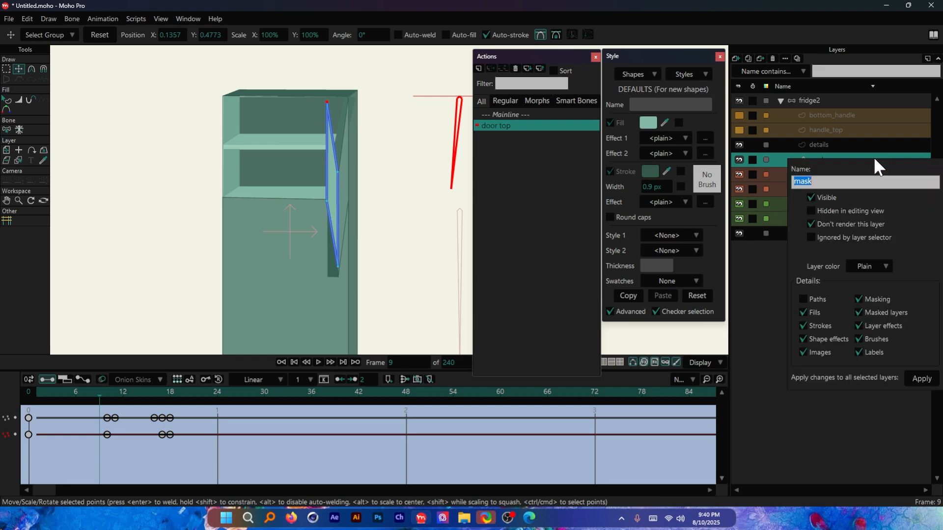
left_click(811, 197)
left_click(922, 379)
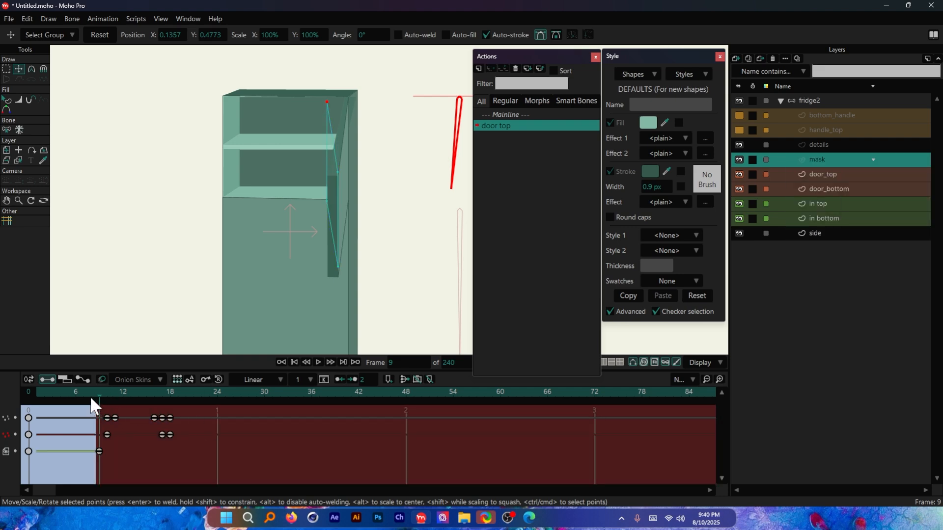
Make the details and mask layers visible again at frame 28
mouse_move(90, 396)
left_mouse_down()
mouse_move(67, 391)
mouse_move(123, 396)
mouse_move(87, 394)
left_mouse_up()
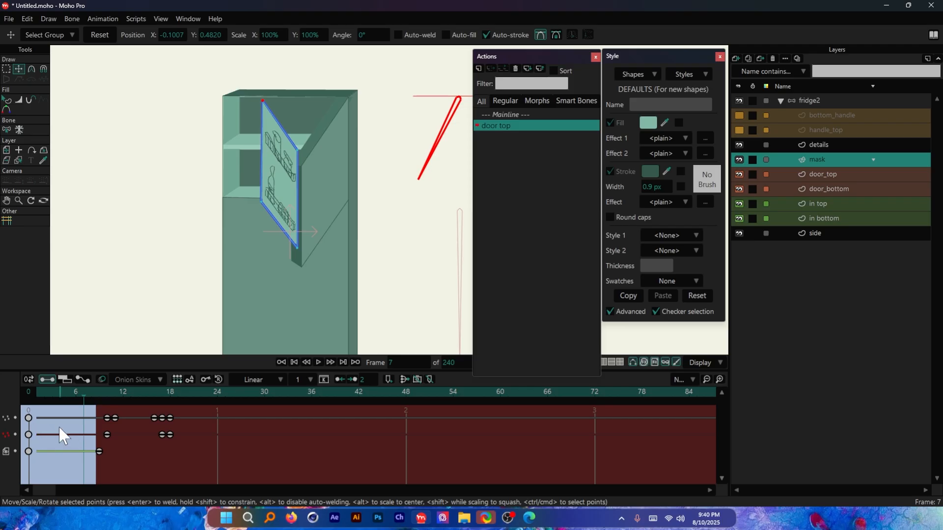
left_click_drag(92, 393, 140, 398)
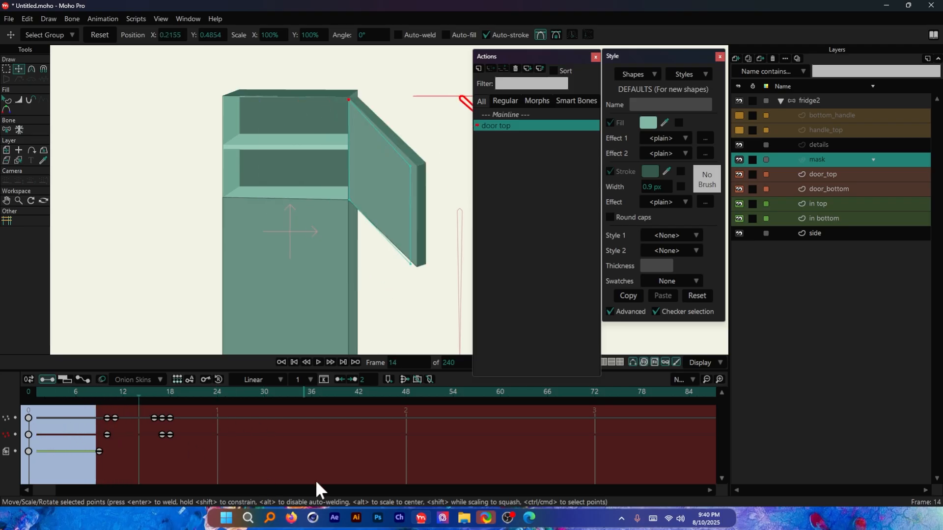
left_click_drag(93, 393, 245, 425)
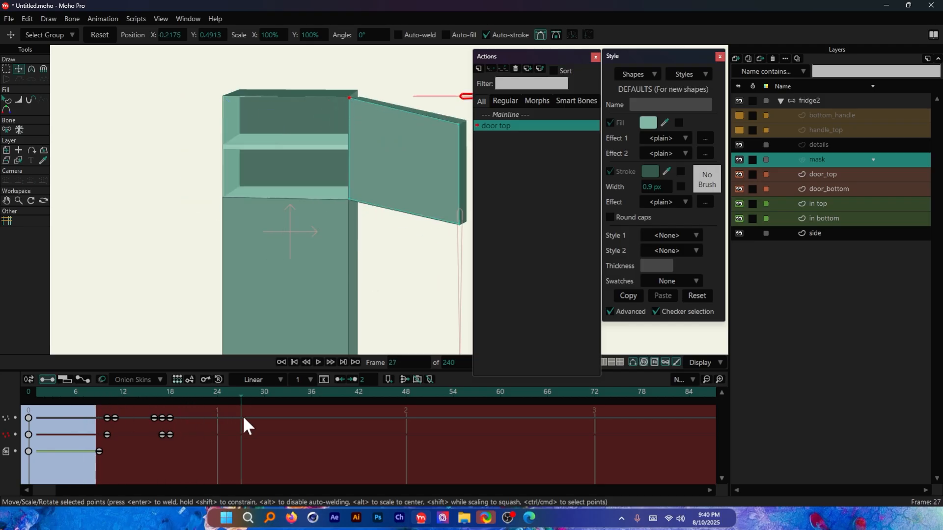
double_click(874, 146)
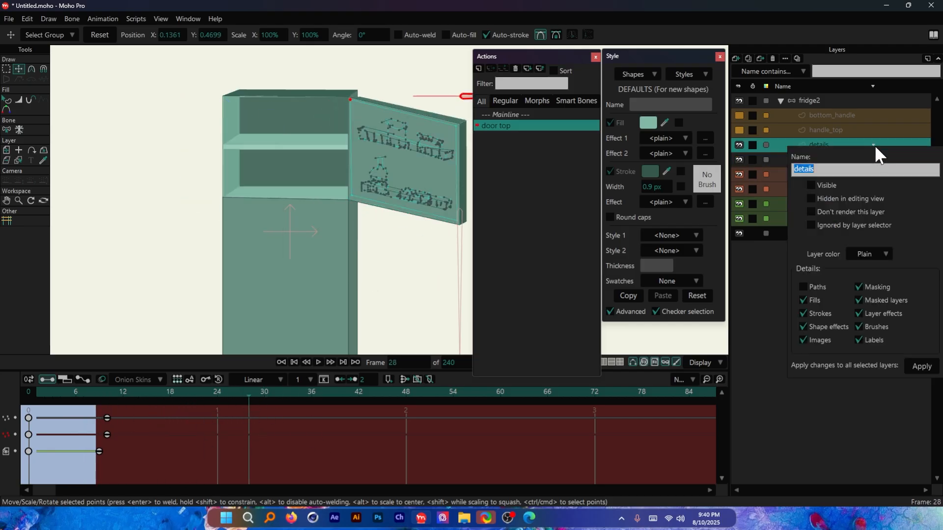
left_click(812, 185)
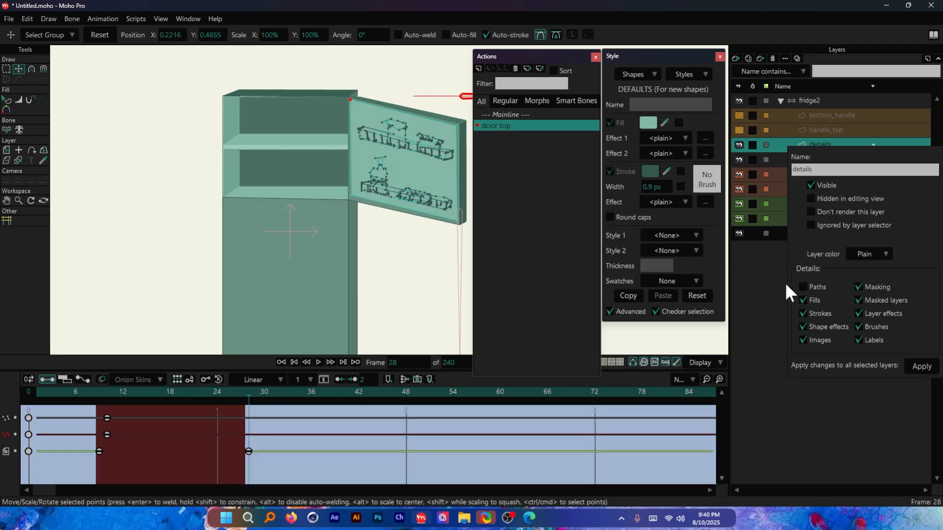
left_click(877, 158)
double_click(873, 157)
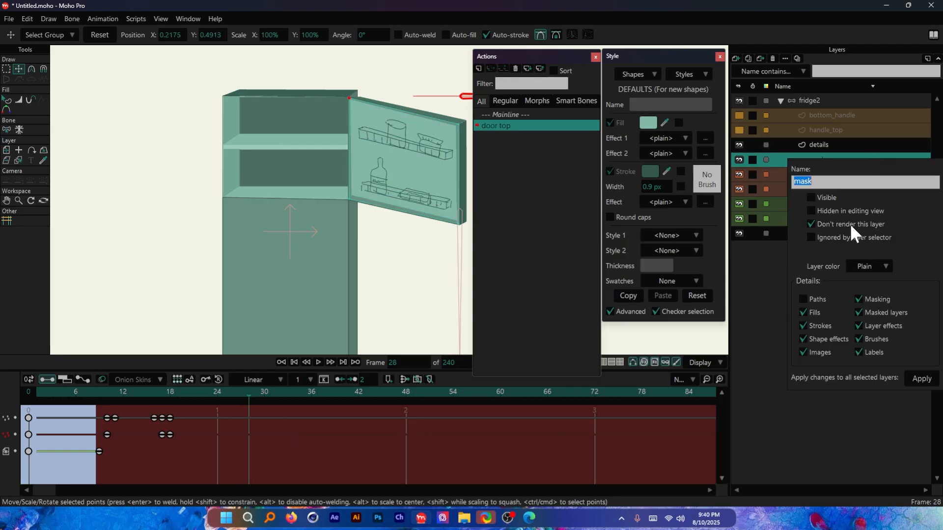
left_click(918, 375)
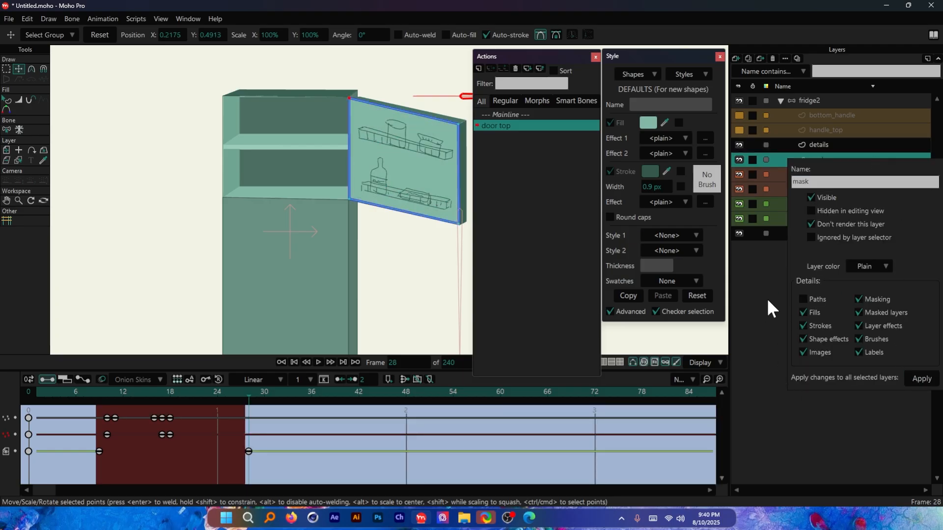
Retime the mask layer's visibility keys so it is hidden from frame 1 and shown from frame 10
left_click_drag(95, 392, 162, 417)
left_click_drag(248, 452, 272, 452)
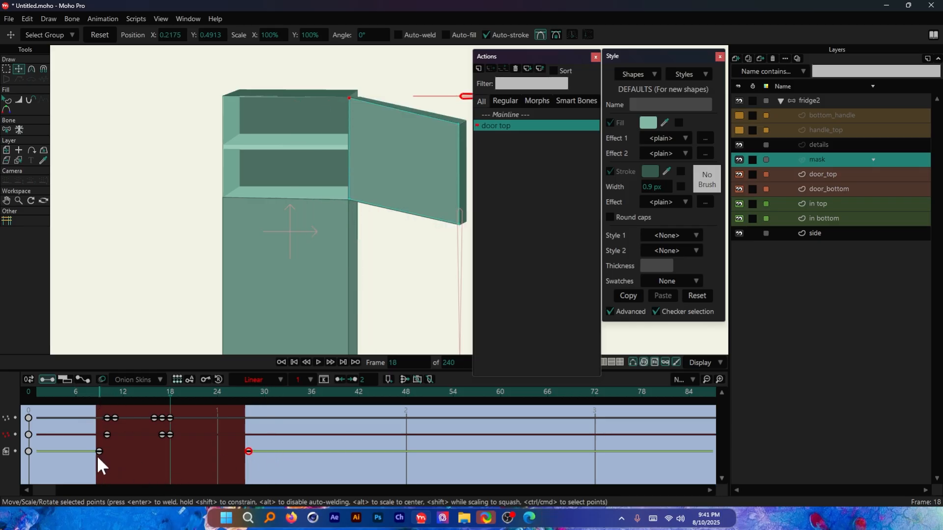
left_click(98, 452)
left_click_drag(101, 450, 39, 446)
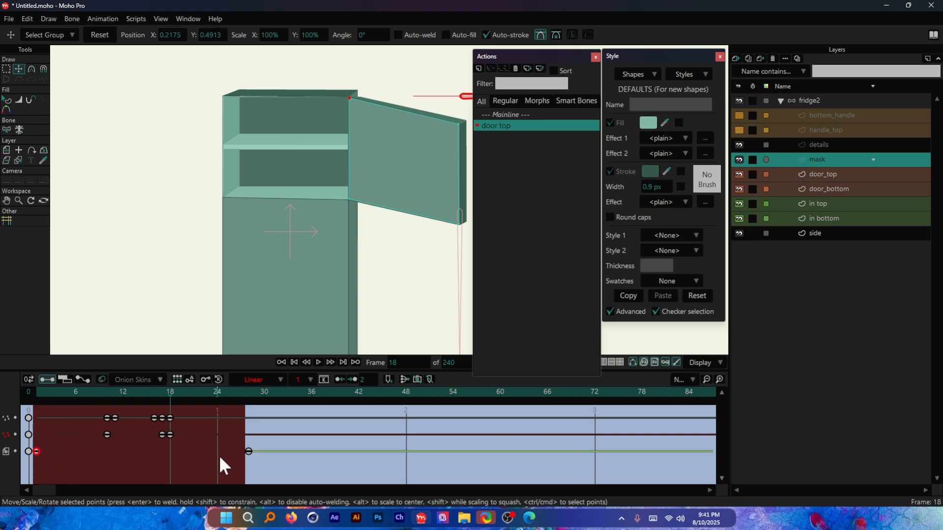
left_click_drag(247, 450, 102, 444)
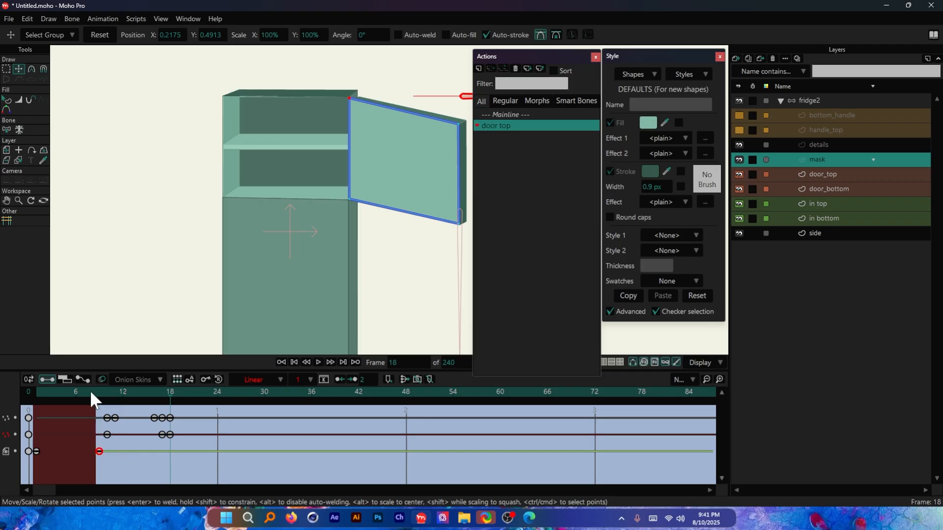
left_click_drag(90, 390, 110, 393)
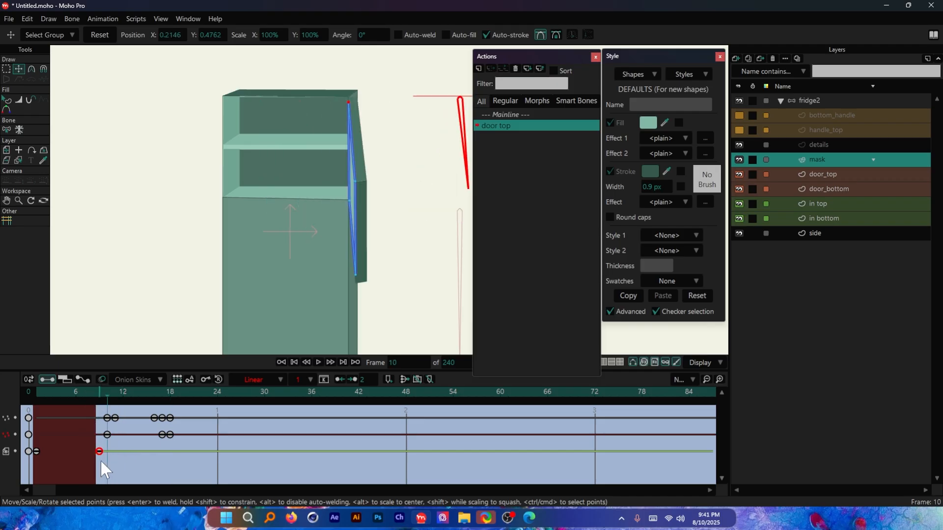
left_click_drag(99, 449, 107, 452)
Retime the details layer's visibility keys to hide it from frame 1 and show it from frame 10
left_click(821, 144)
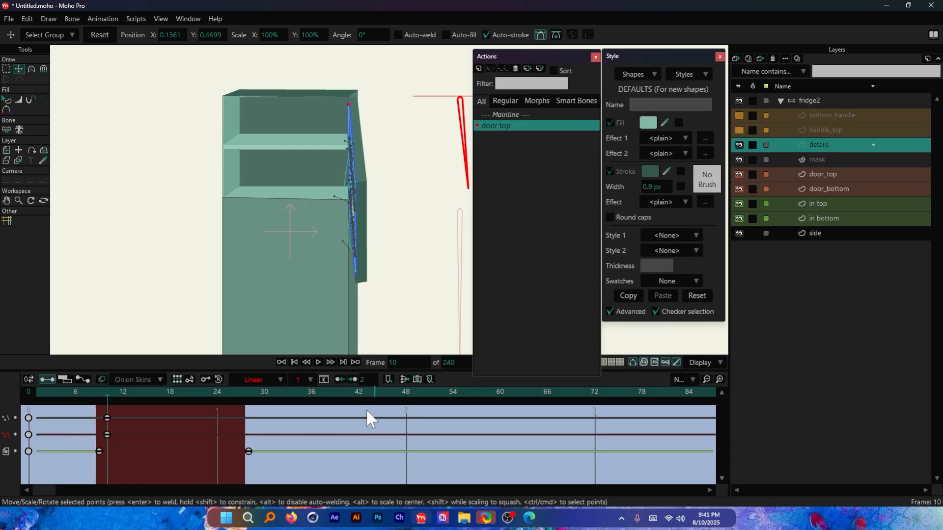
left_click_drag(250, 451, 74, 403)
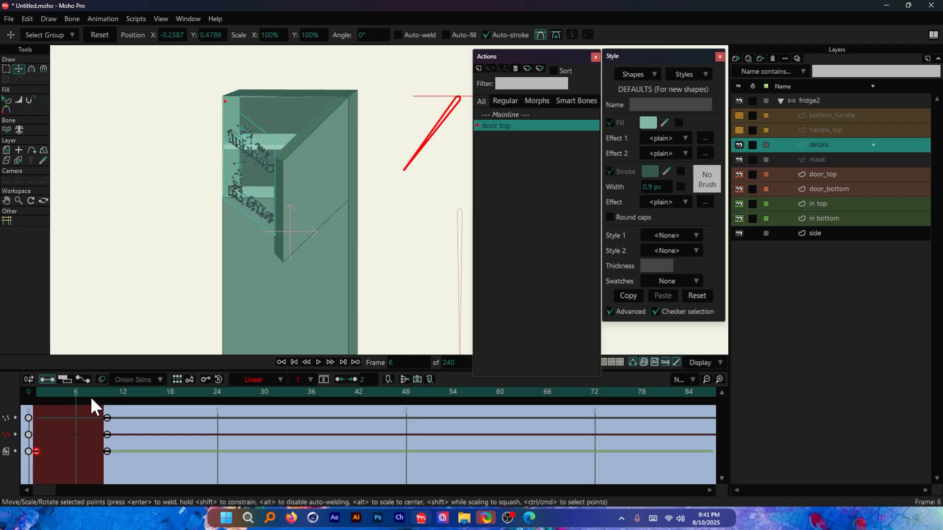
Return to the mainline, select the fridge2 layer and rotate the door top bone to swing the top door at frame 16
left_click(520, 115)
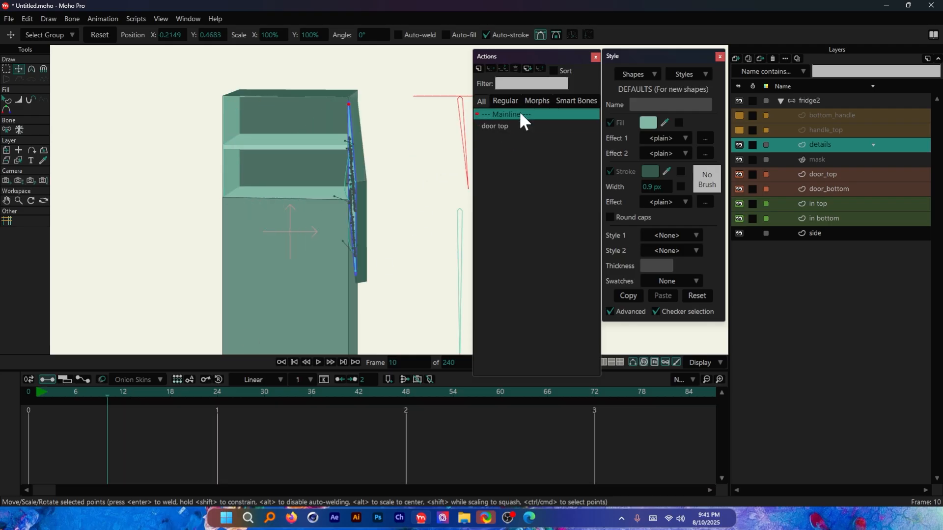
left_click(823, 101)
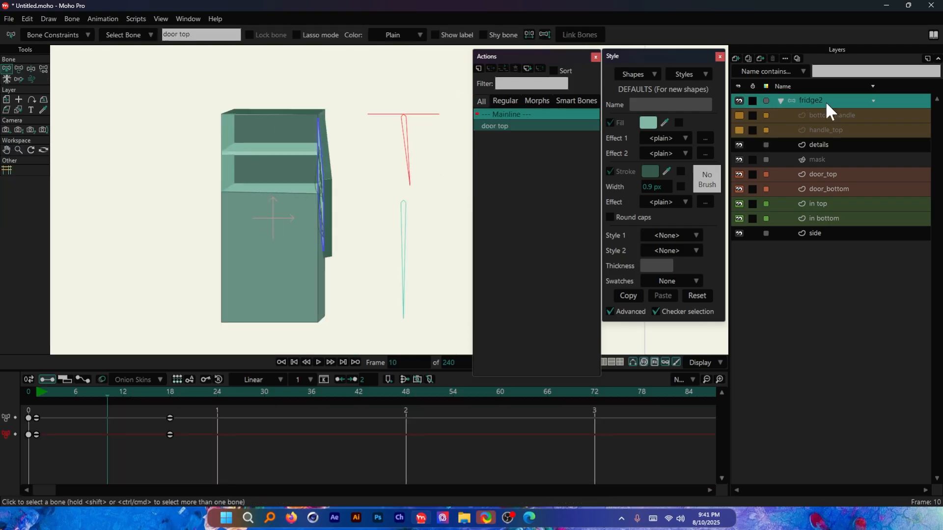
left_click(47, 399)
left_click_drag(47, 400, 160, 395)
scroll(349, 255, "down", 2)
left_click(18, 71)
left_click_drag(418, 174, 390, 172)
Inspect the mask's outer corner up close and render frame 16 to check the open door
scroll(406, 174, "up", 3)
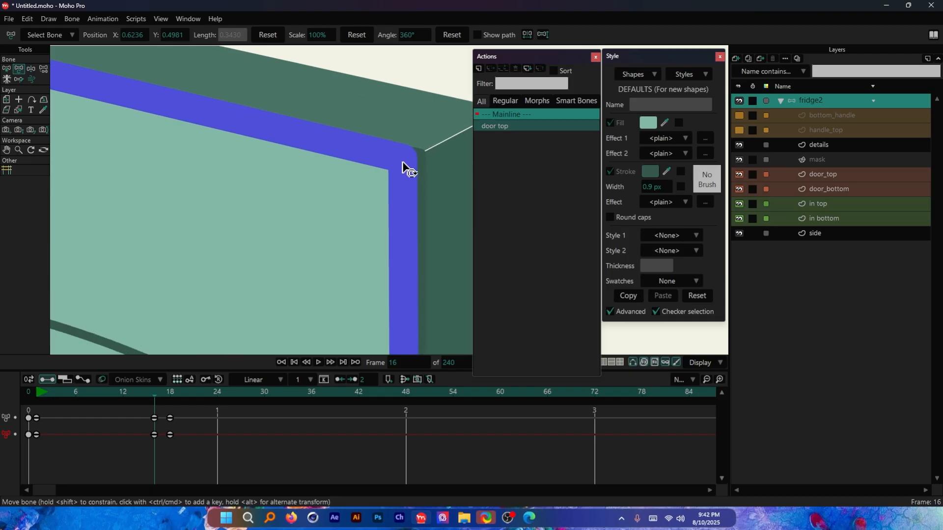
key("ctrl+r")
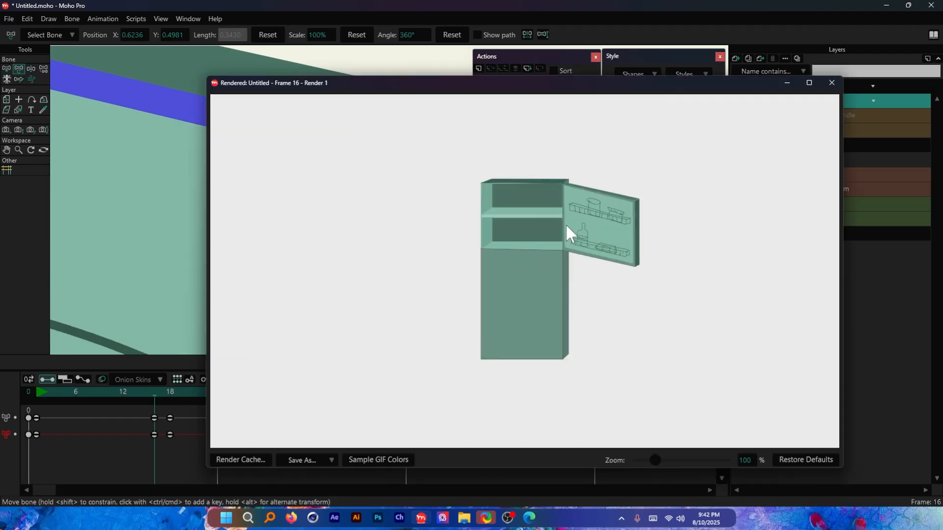
Inspect the open top door in the frame 16 render and render the frame again from a wider view
scroll(638, 223, "up", 3)
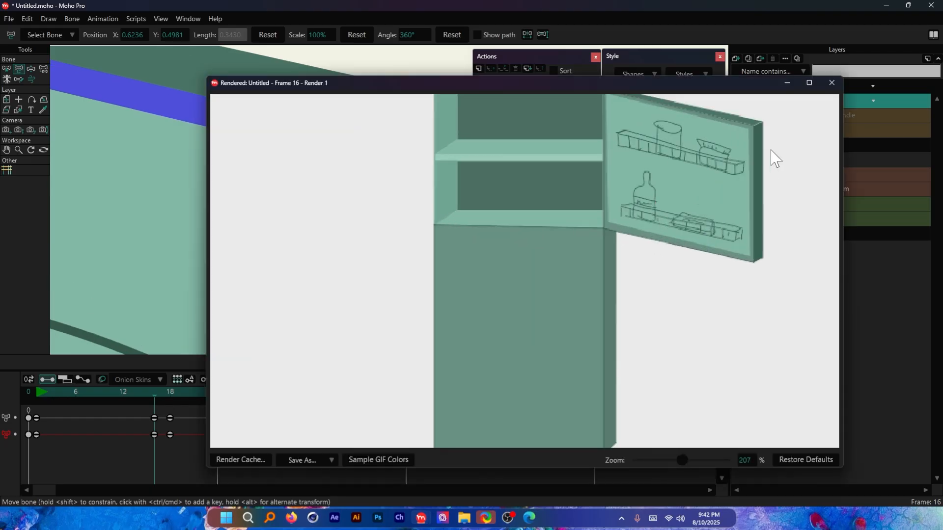
left_click(831, 82)
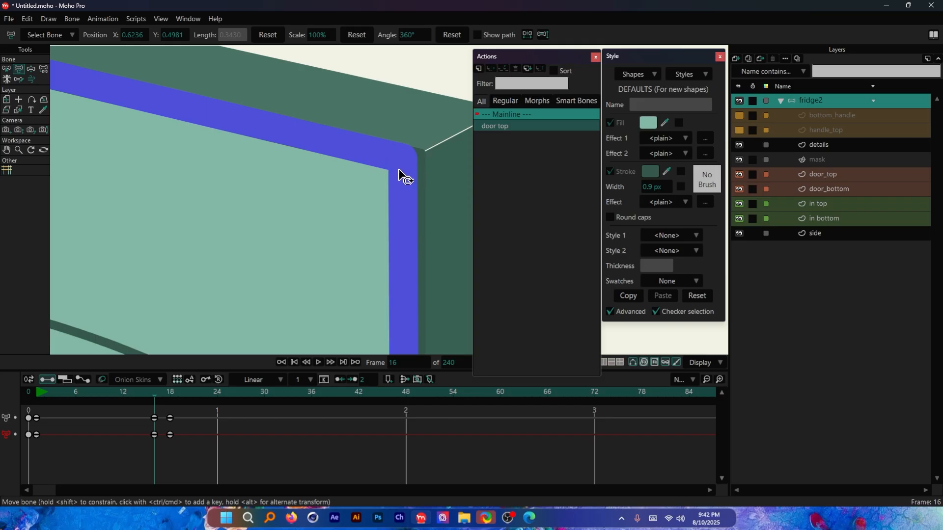
scroll(397, 182, "down", 6)
key("ctrl+r")
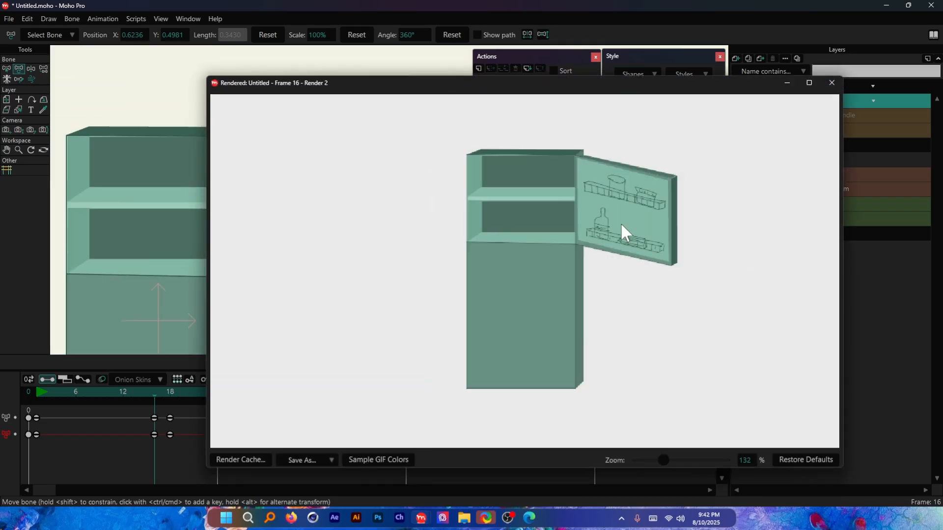
left_click(832, 82)
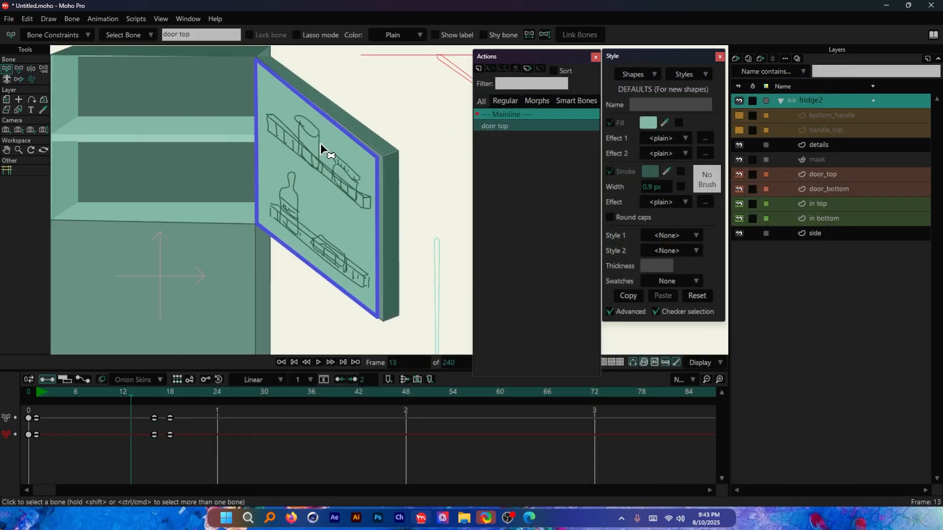
Scrub from the start to frame 9 and examine the details along the top door's edge up close
left_click(28, 393)
left_click_drag(30, 388, 100, 389)
scroll(308, 187, "down", 2)
scroll(190, 160, "up", 2)
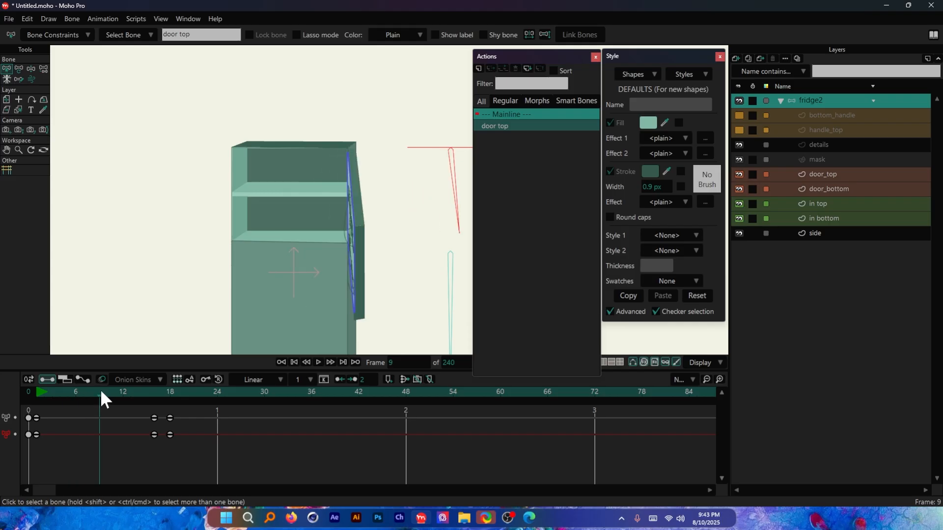
scroll(359, 238, "up", 4)
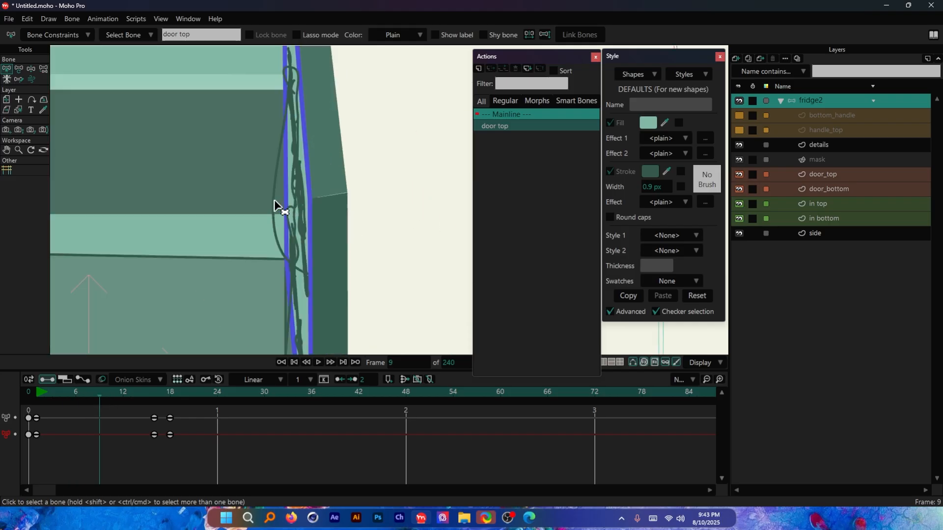
Select the details layer and try to pull the line bulging past the door's edge back inside at frame 9
left_click(275, 205, "ctrl+alt")
left_click(18, 70)
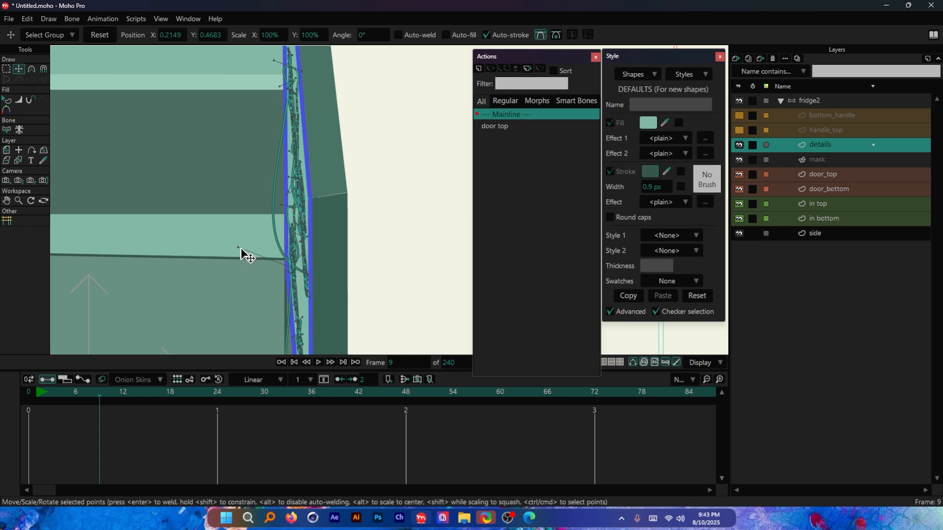
left_click_drag(238, 248, 277, 234)
scroll(326, 284, "down", 3)
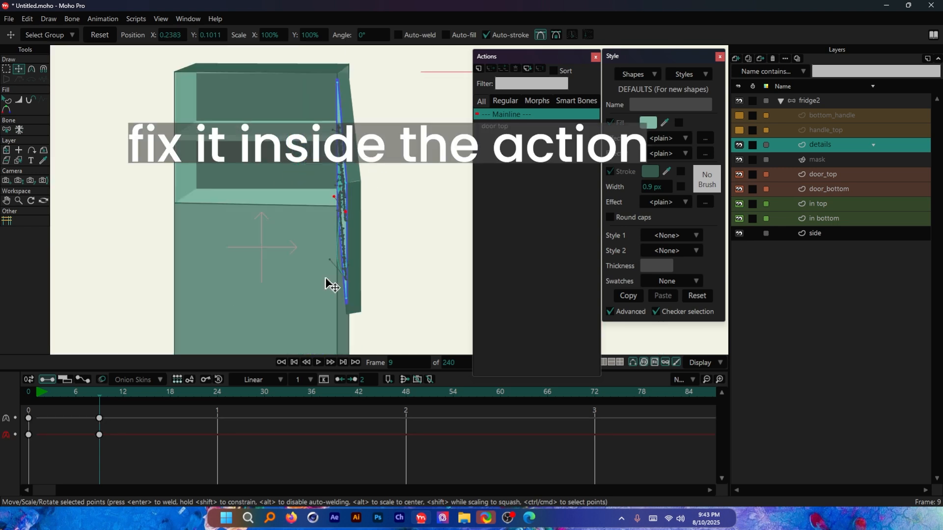
Scrub to frame 20 and check the shelves and items on the opened door up close
left_click_drag(92, 391, 185, 396)
scroll(313, 183, "down", 5)
scroll(343, 180, "up", 7)
scroll(386, 124, "up", 5)
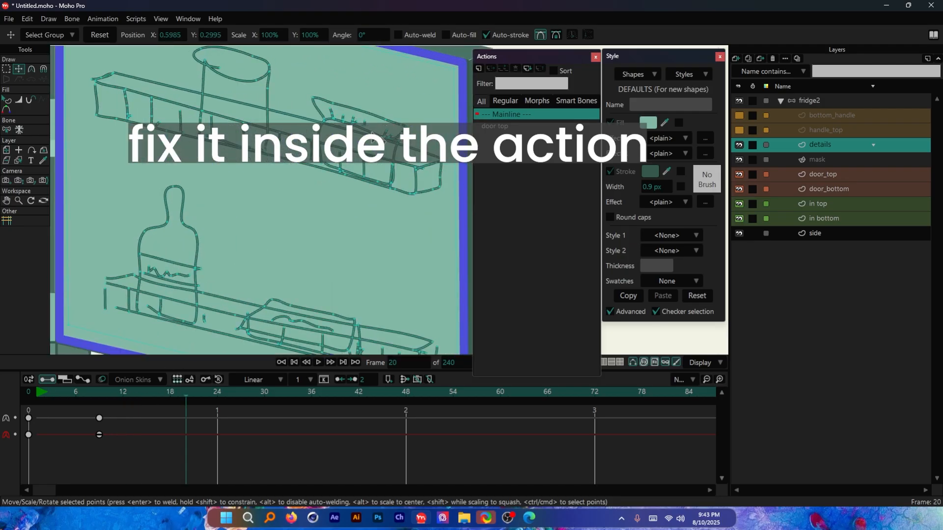
key("ctrl+f")
Return to frame 9 and delete the details layer's point keyframes there
left_click(101, 395)
mouse_move(101, 394)
left_mouse_down()
mouse_move(91, 394)
mouse_move(101, 394)
left_mouse_up()
left_click_drag(202, 412, 93, 459)
key("Delete")
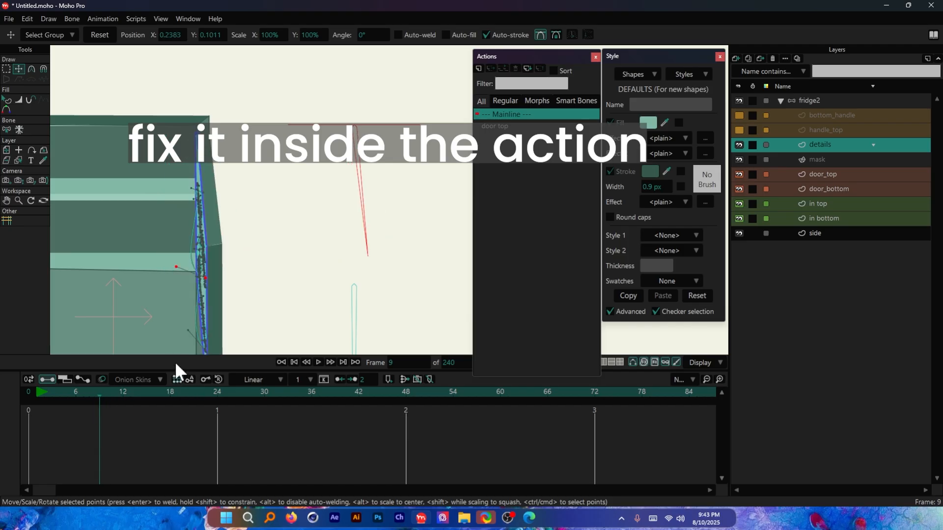
scroll(186, 258, "up", 6)
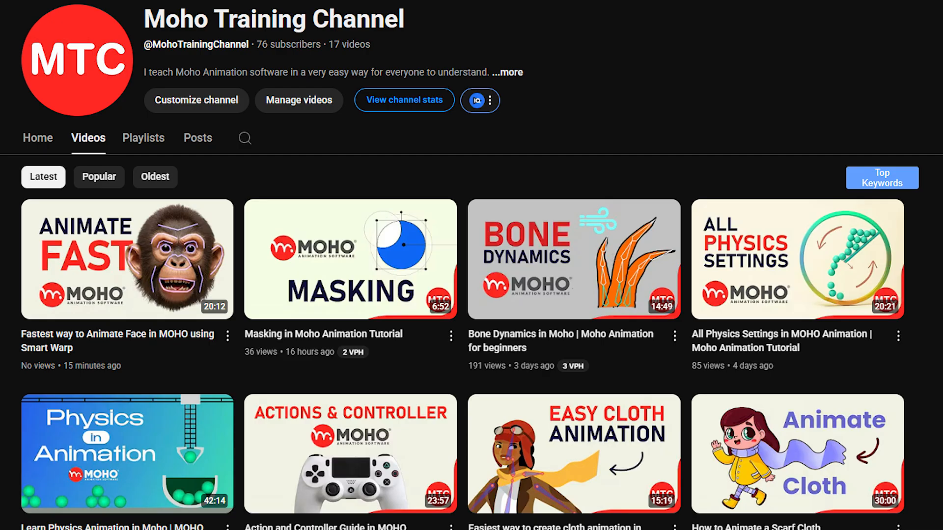